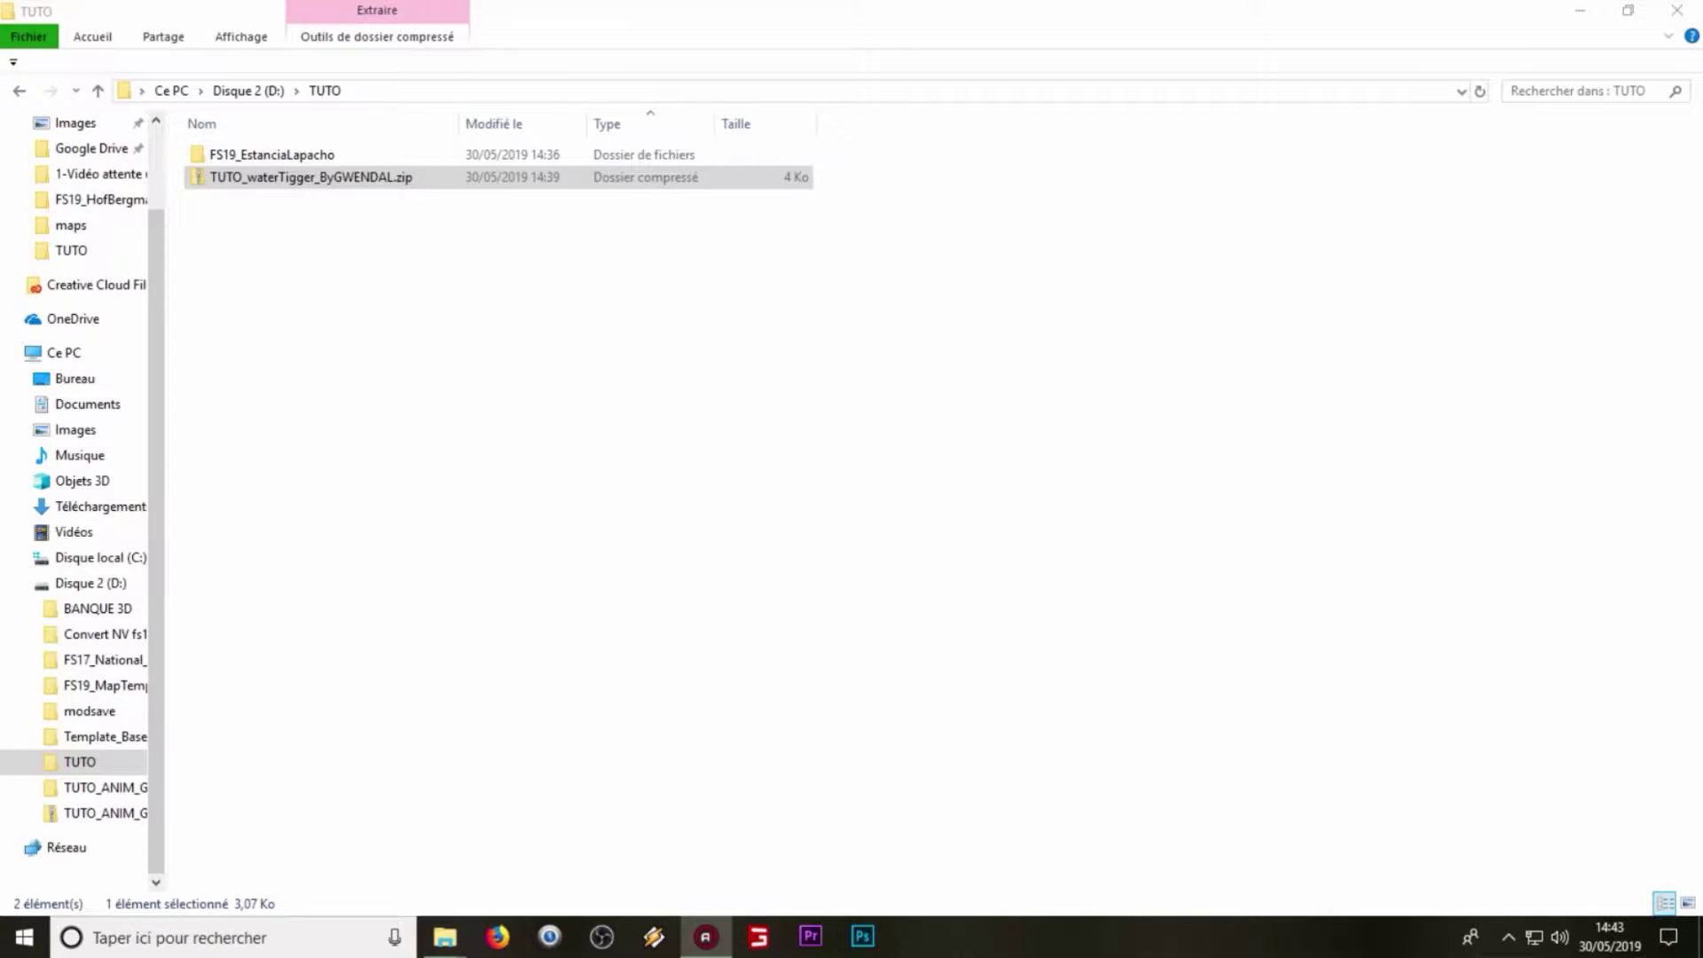
Step: Extract the waterTigger tutorial archive into its own folder inside TUTO and delete the original zip file
click(300, 181)
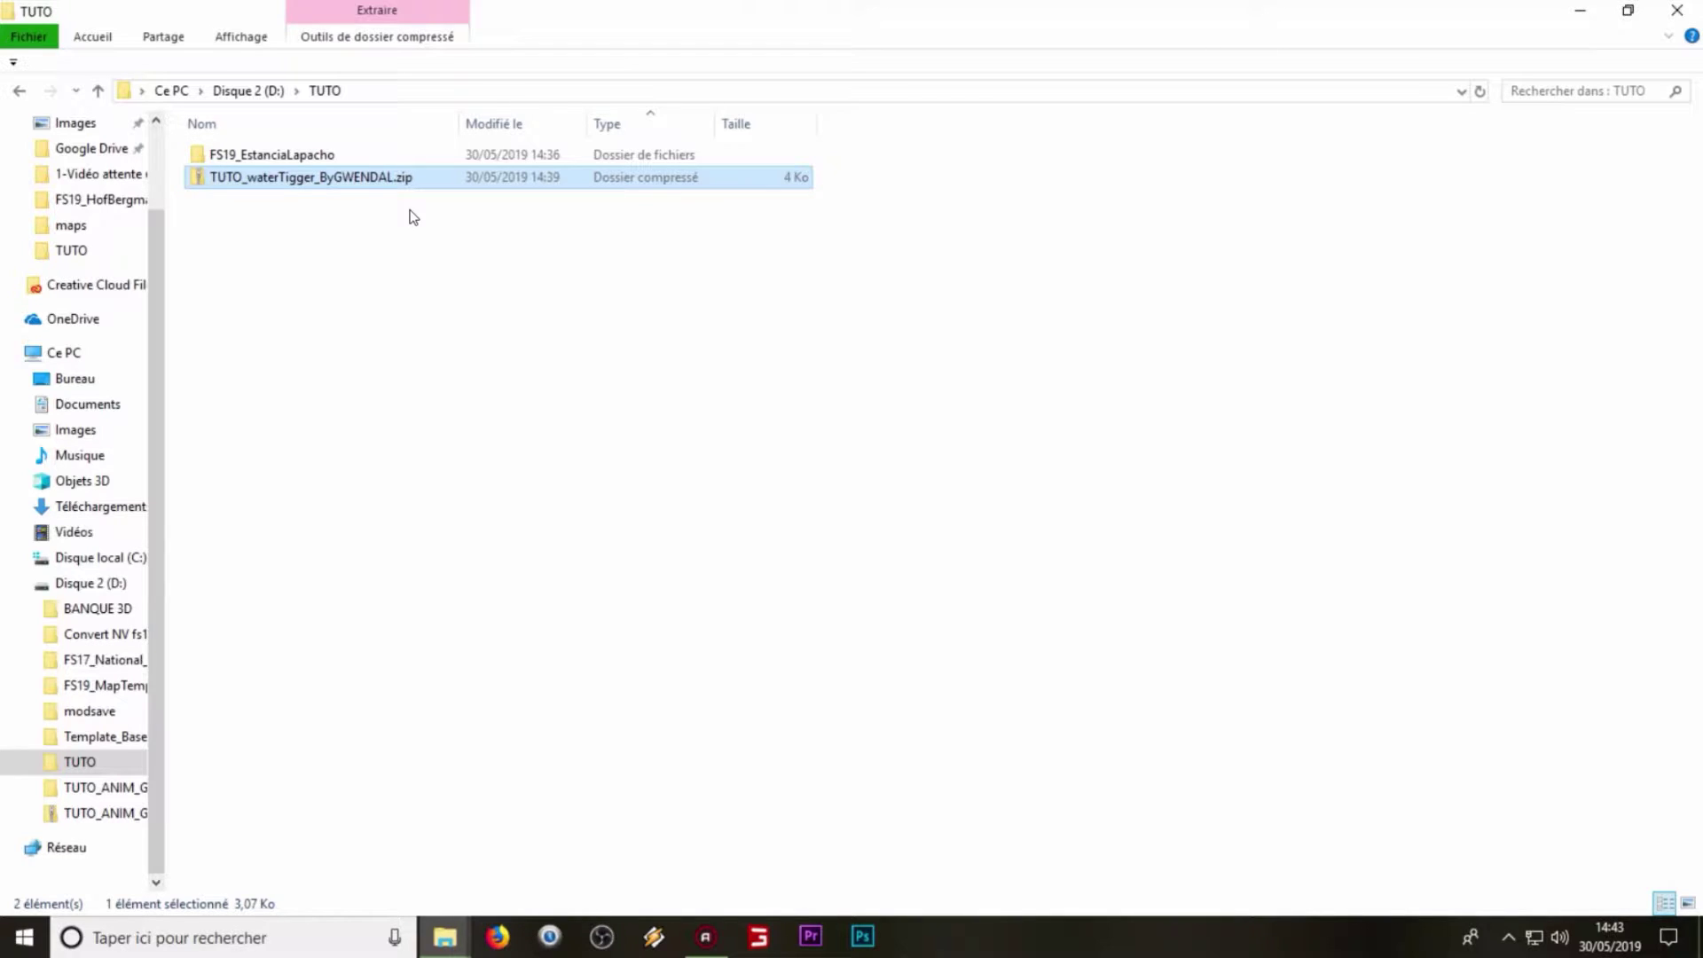
click(417, 158)
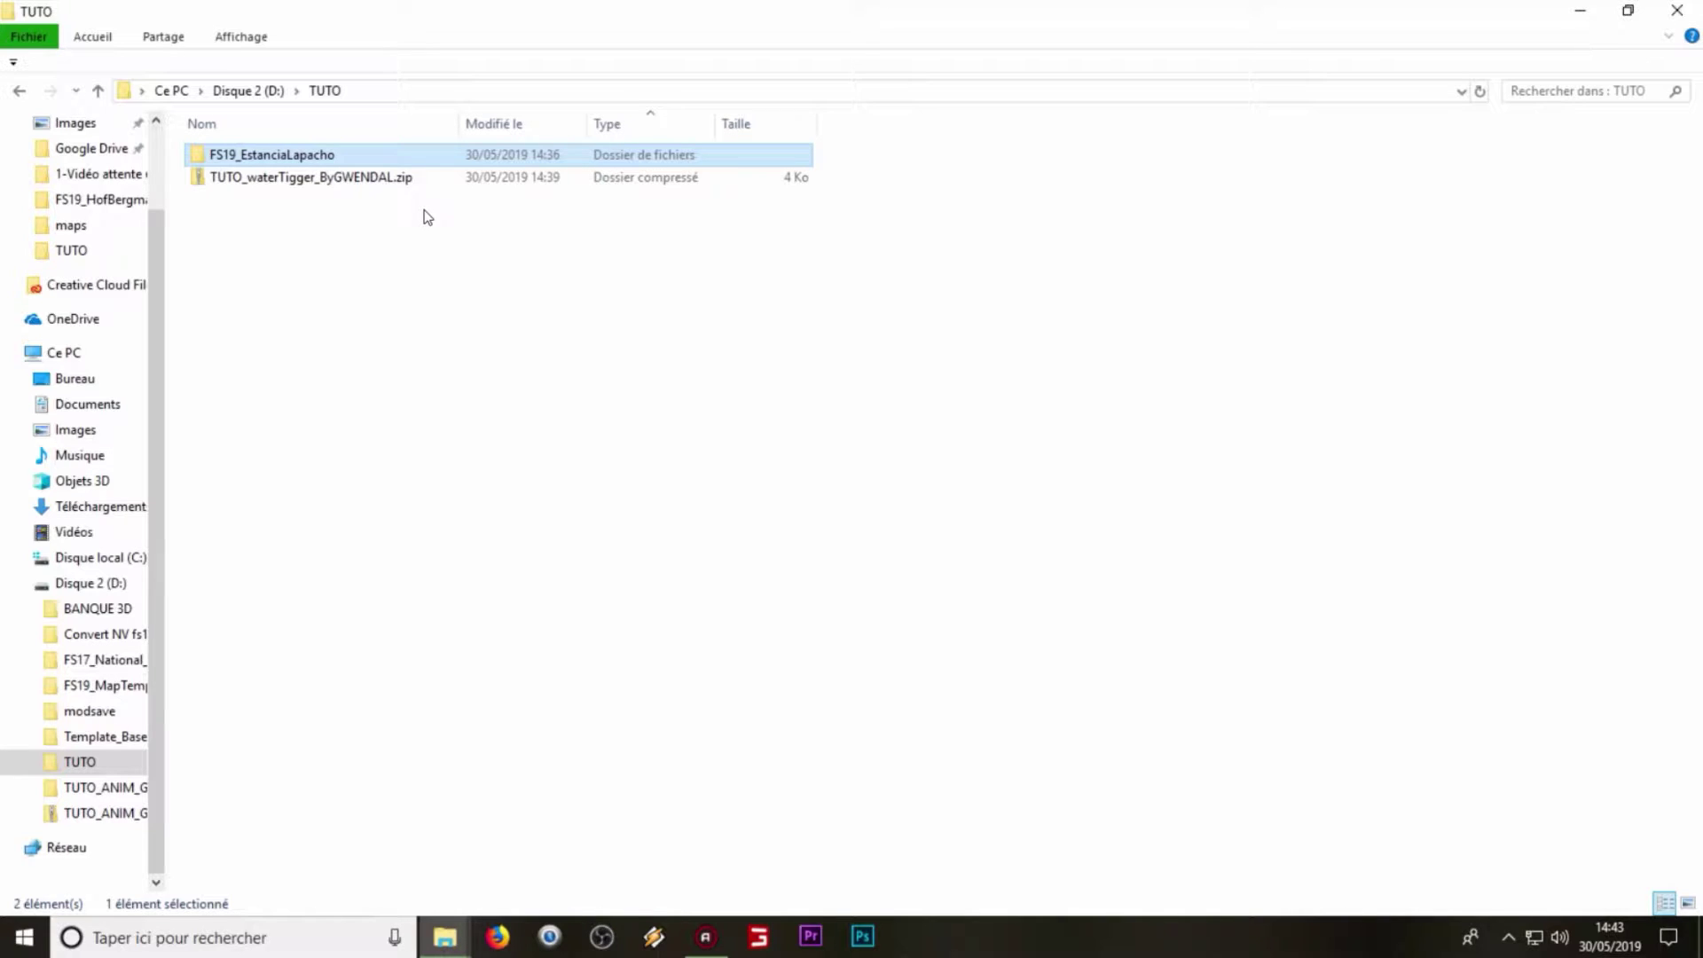
click(432, 179)
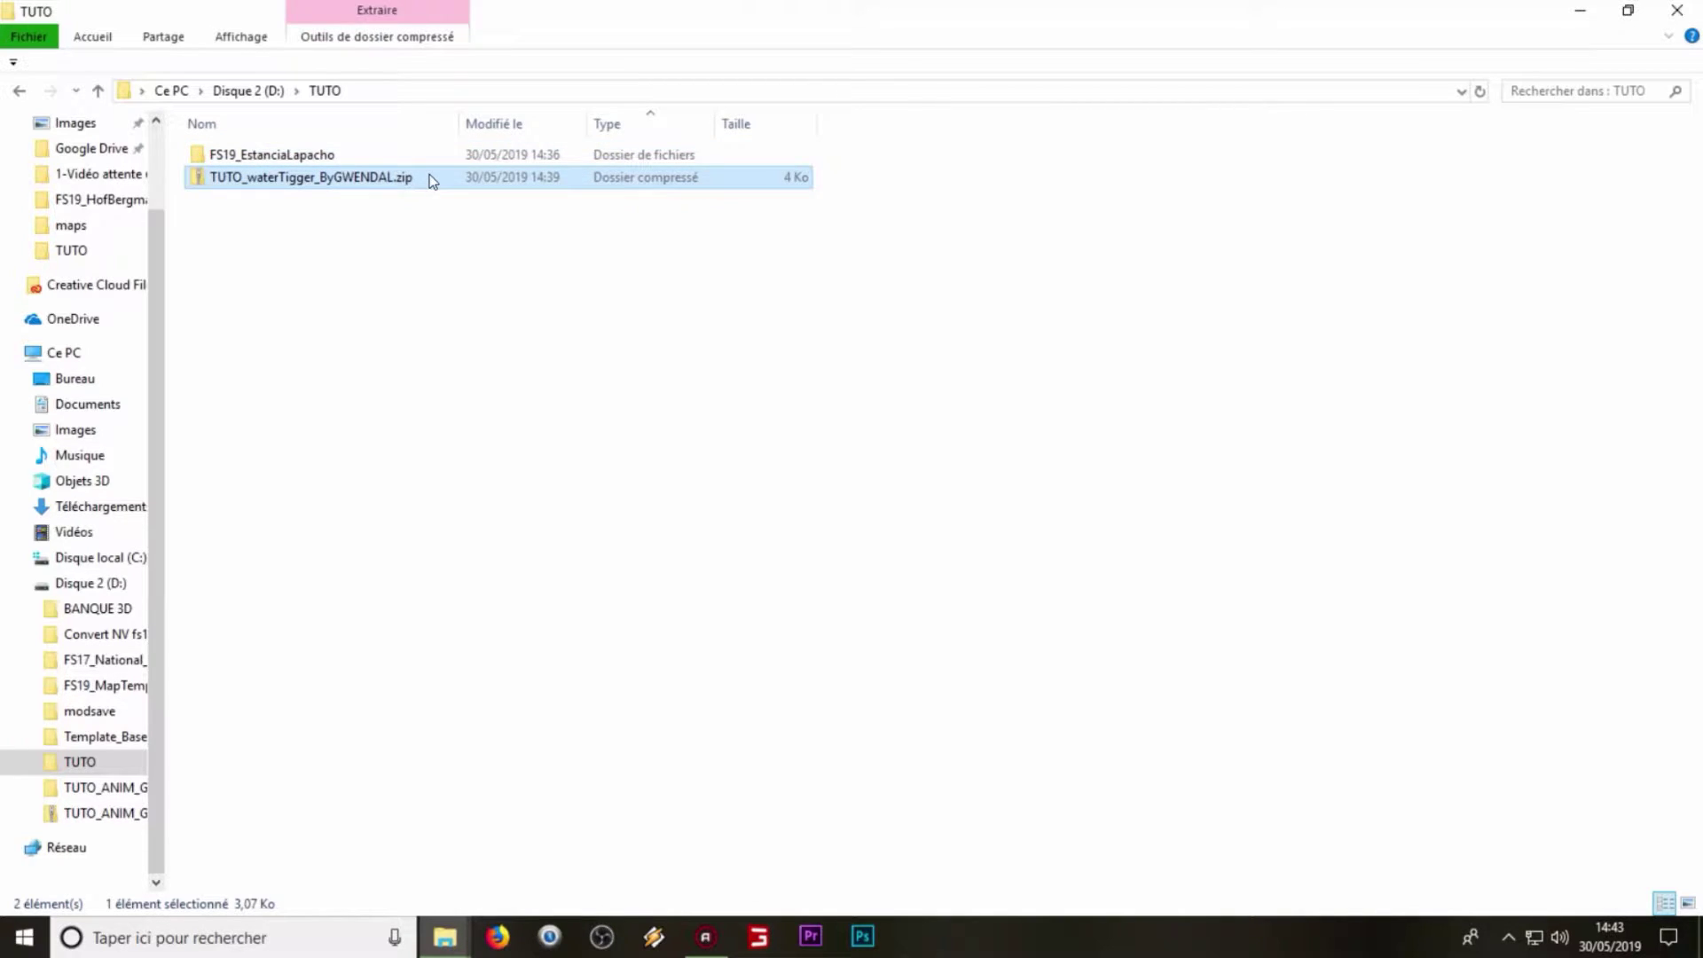
right_click(370, 176)
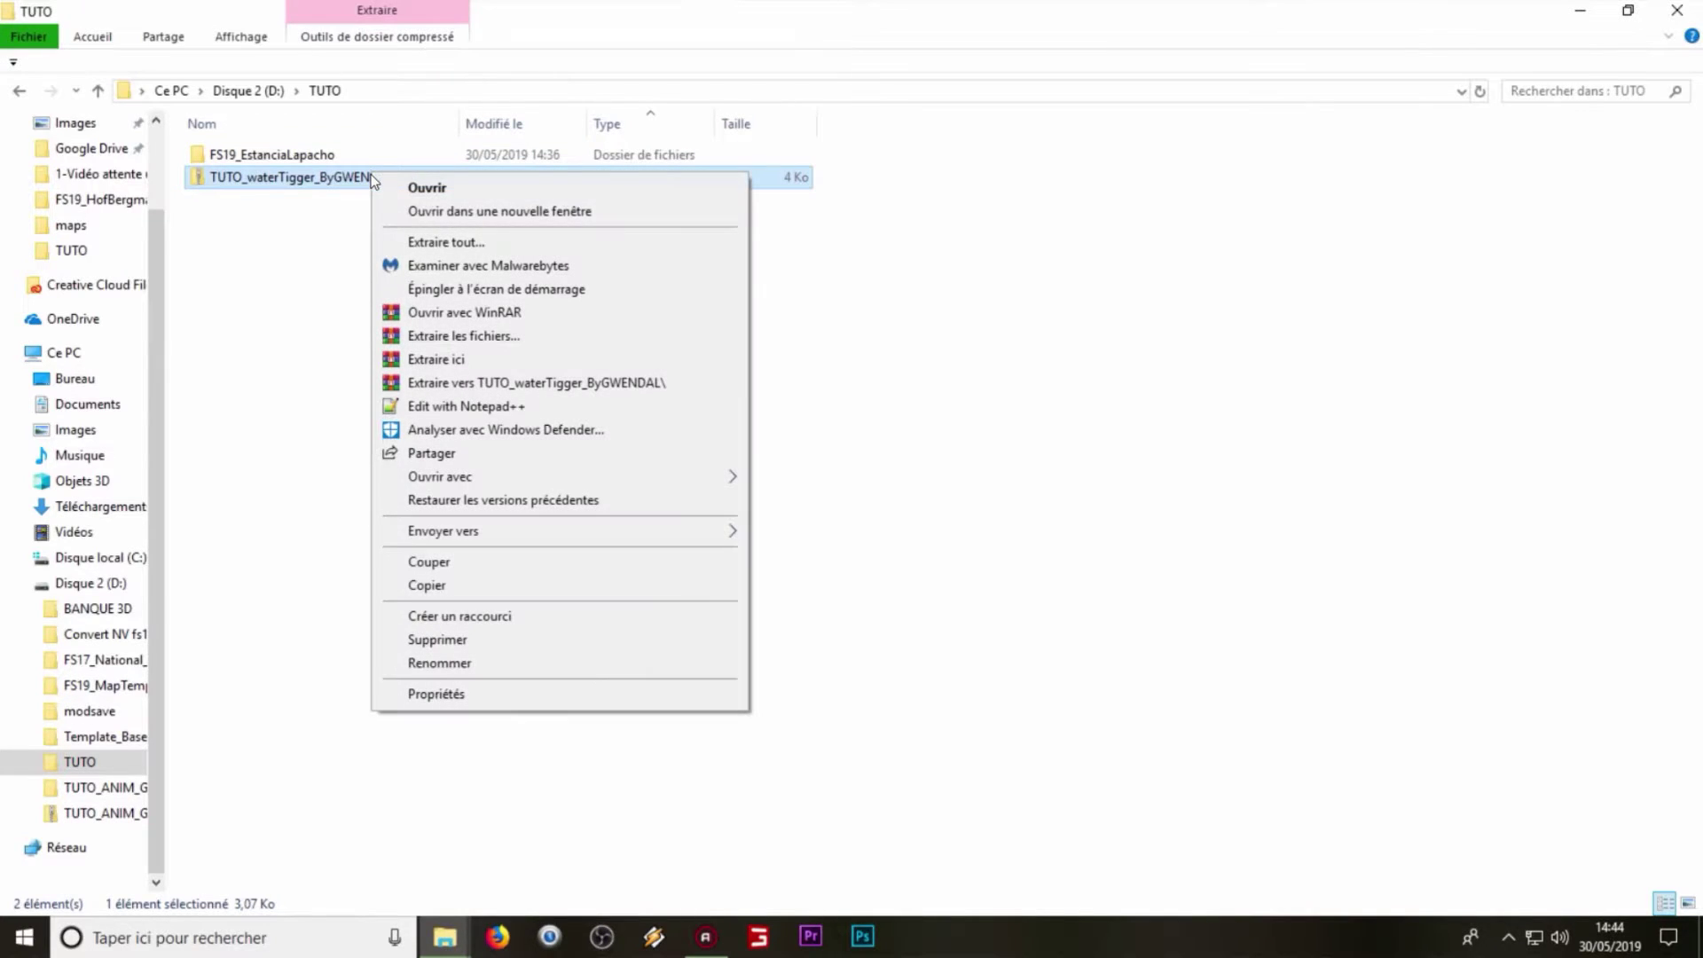
click(407, 239)
click(1047, 674)
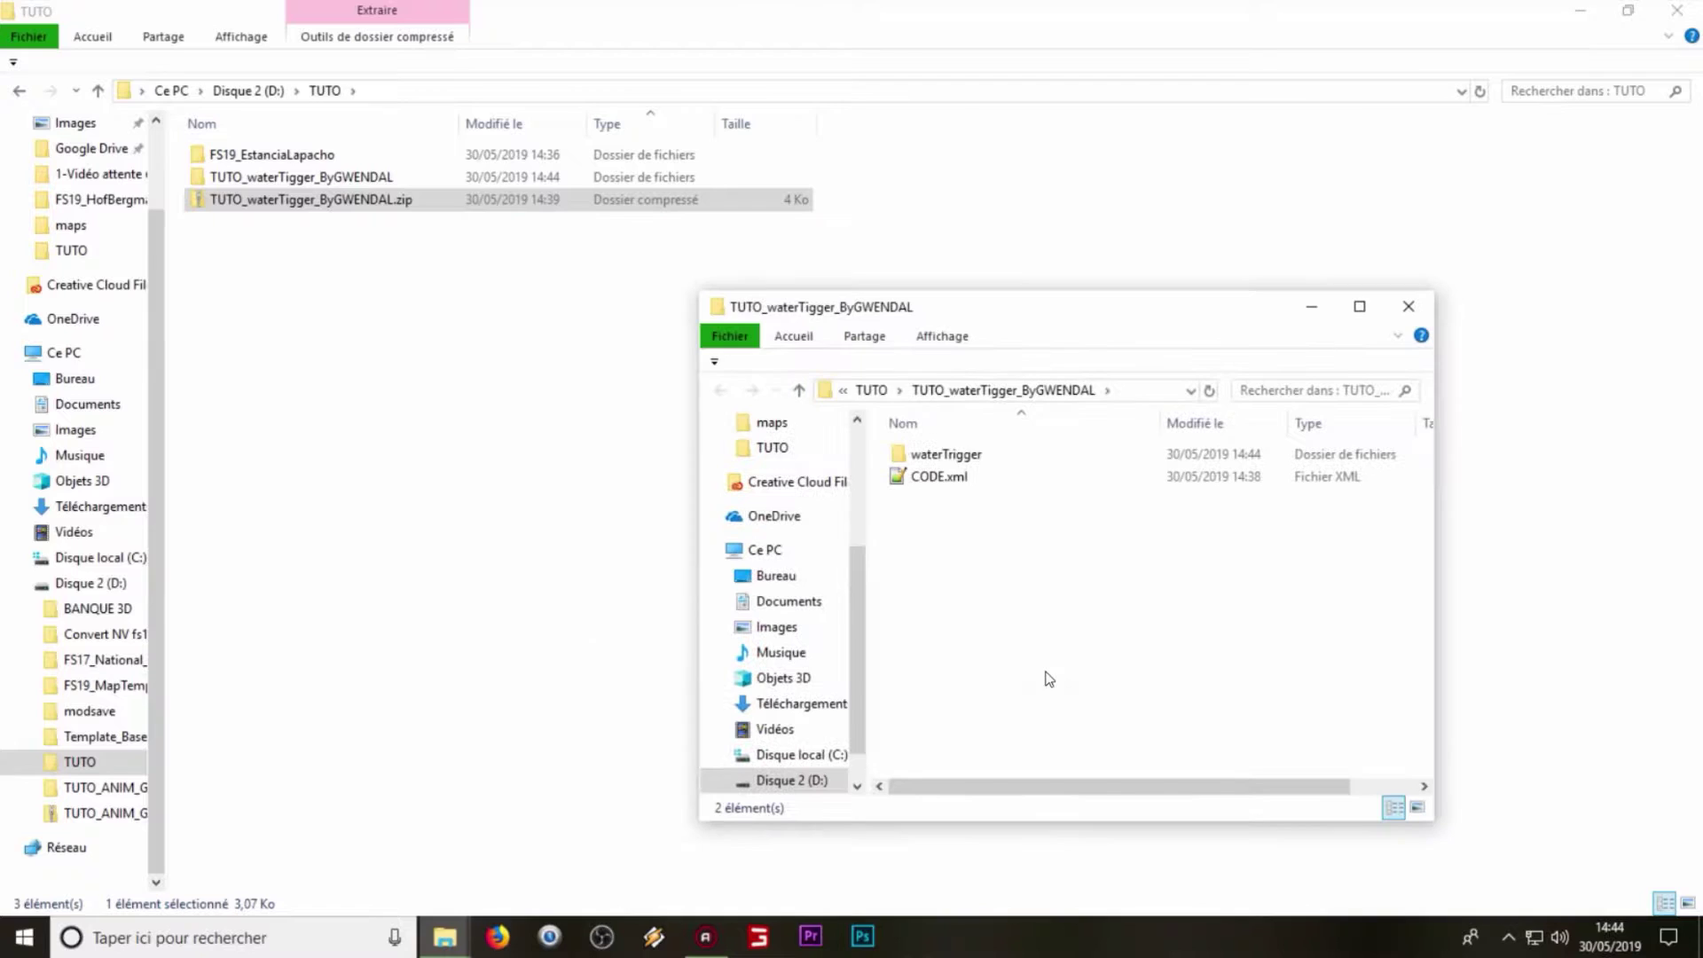
click(1409, 306)
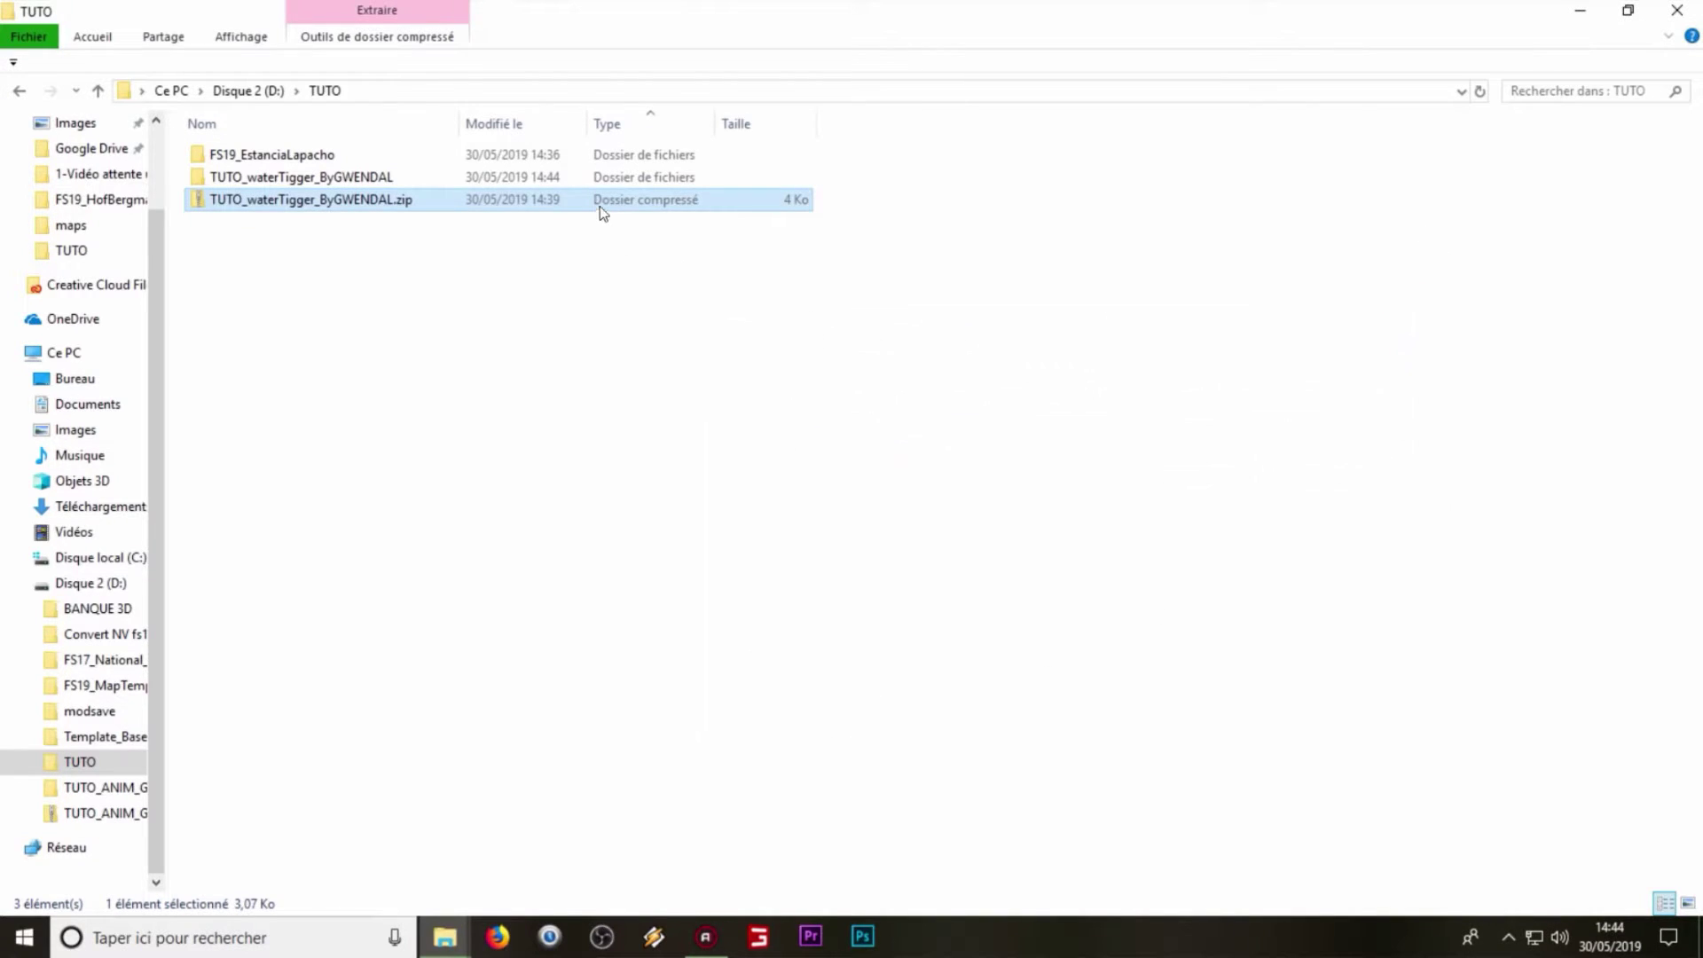
key(Delete)
Step: Open CODE.xml from the extracted tutorial folder in Notepad++ and examine its storeItems block and waterFillTriggers item line
click(280, 180)
double_click(279, 179)
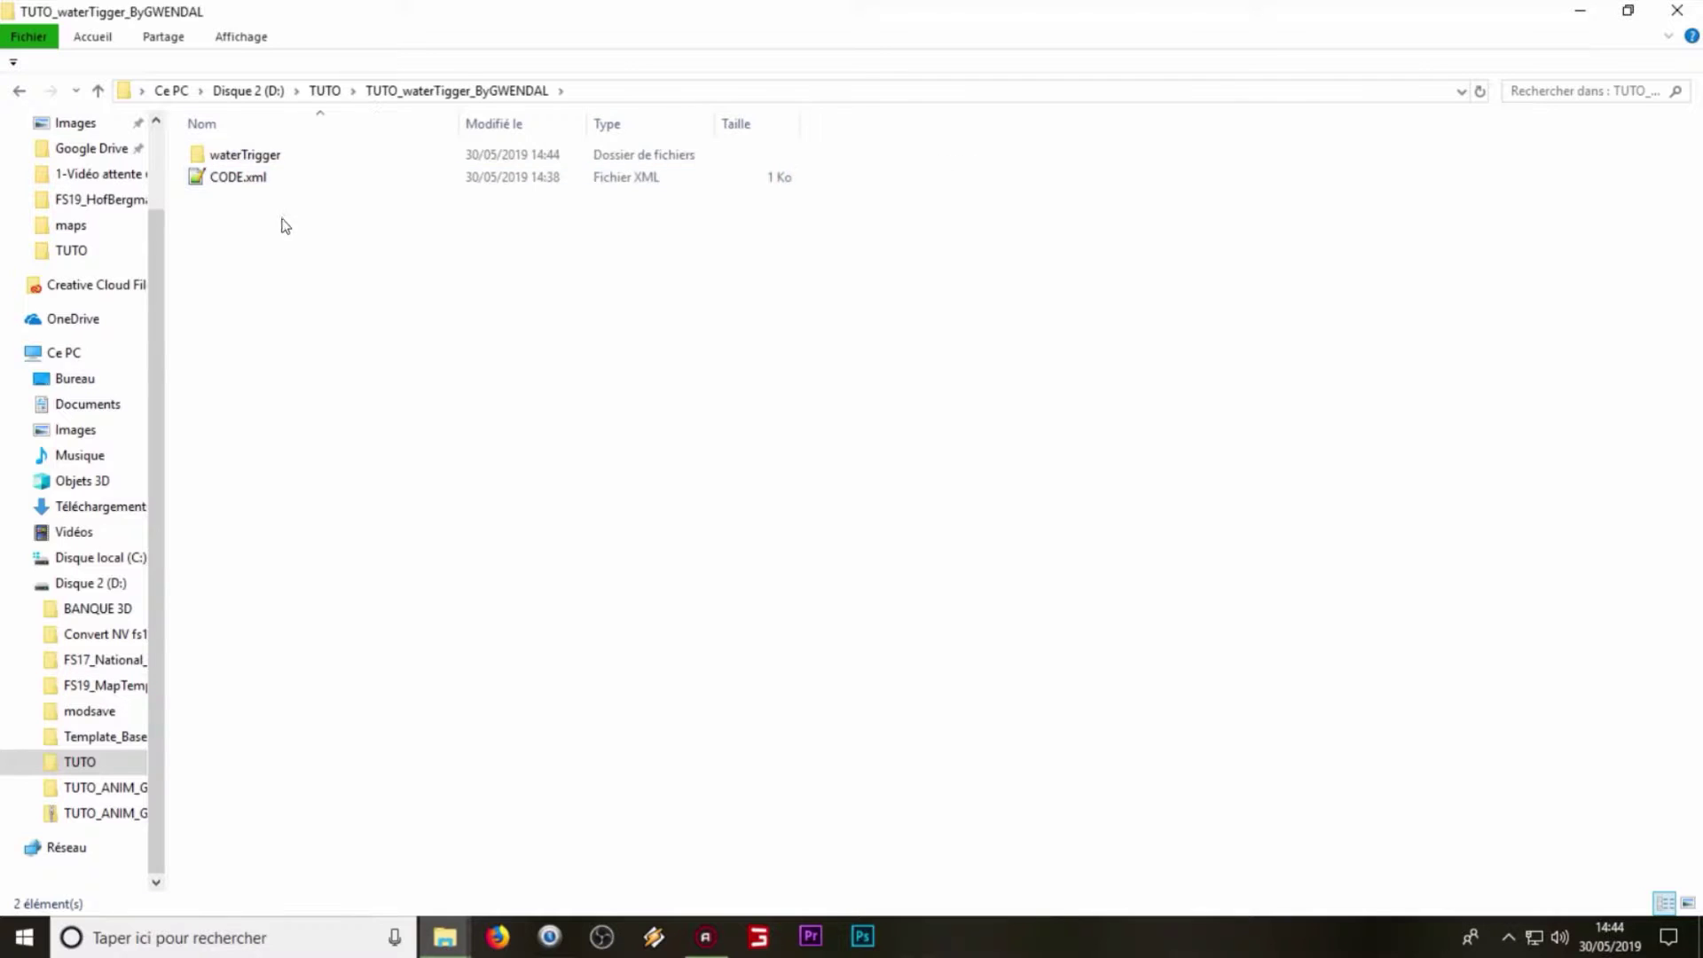
click(232, 177)
double_click(274, 180)
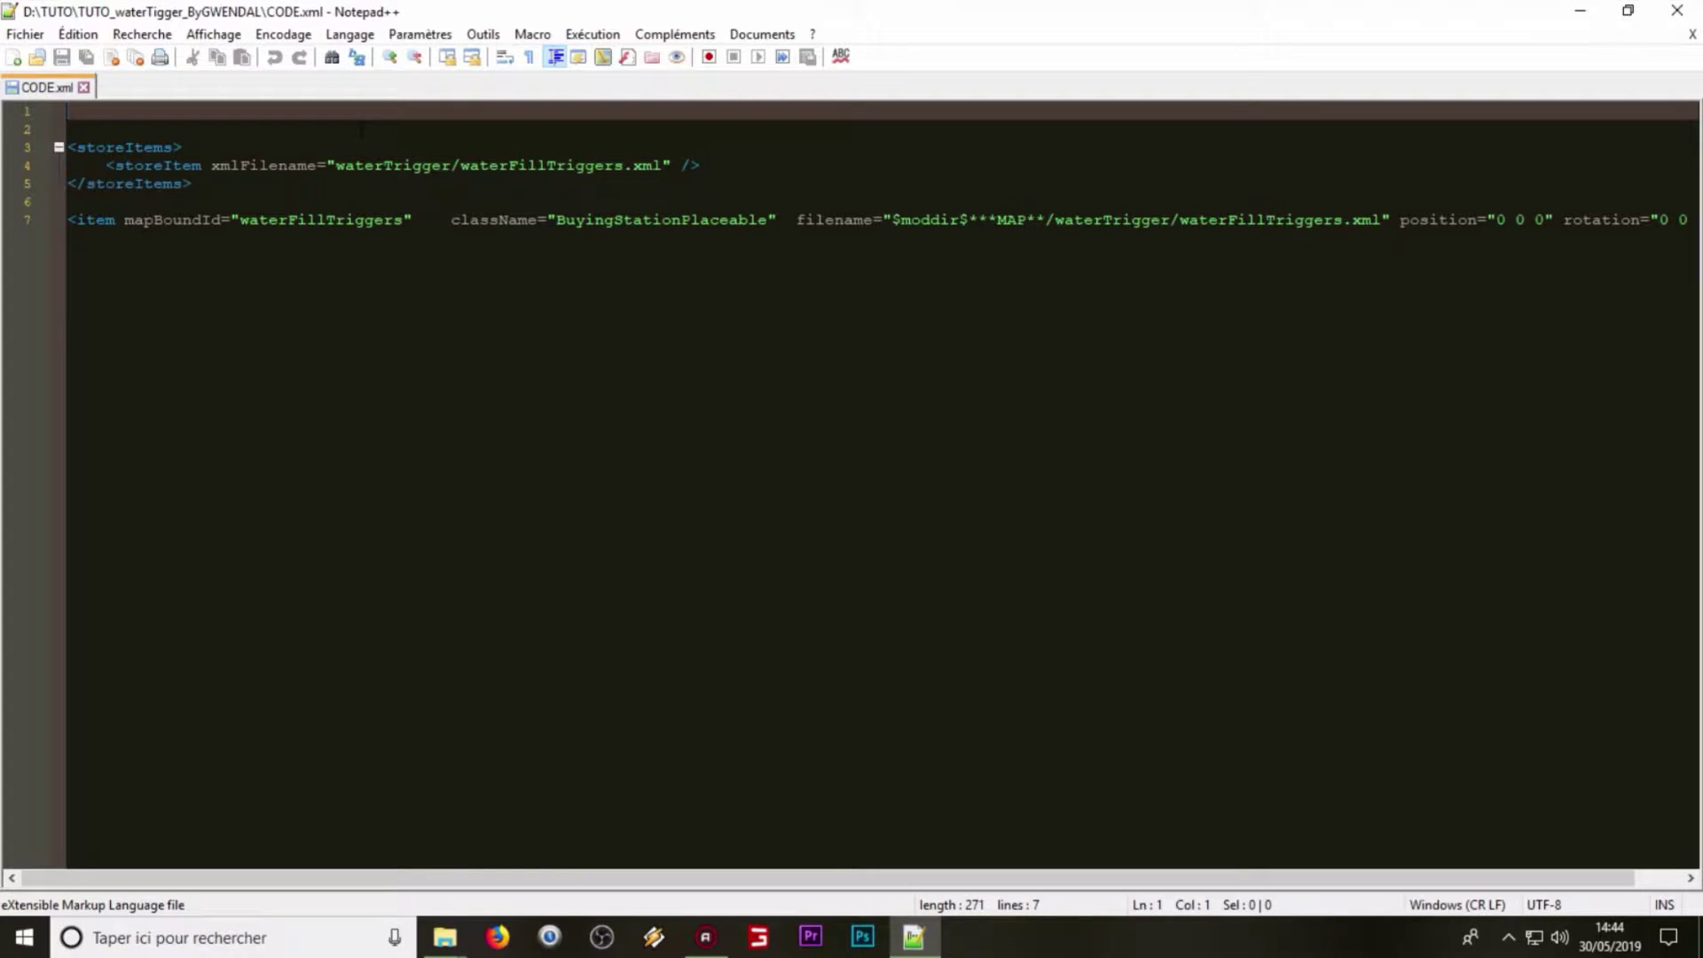
click(373, 219)
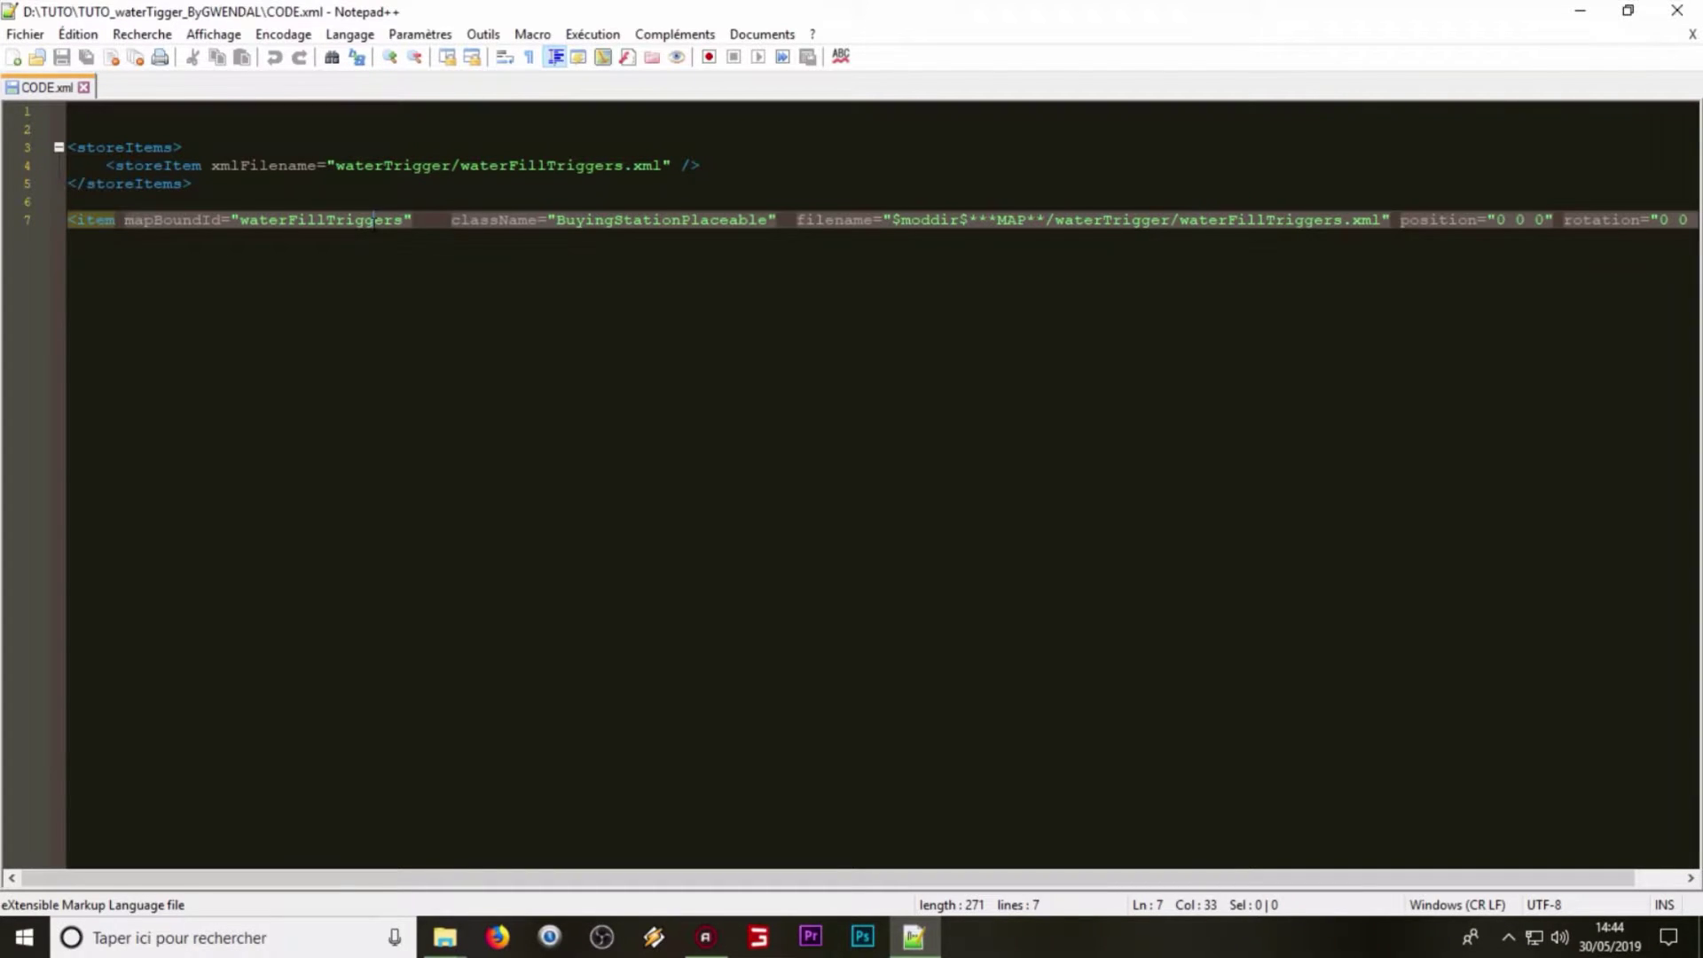
click(175, 183)
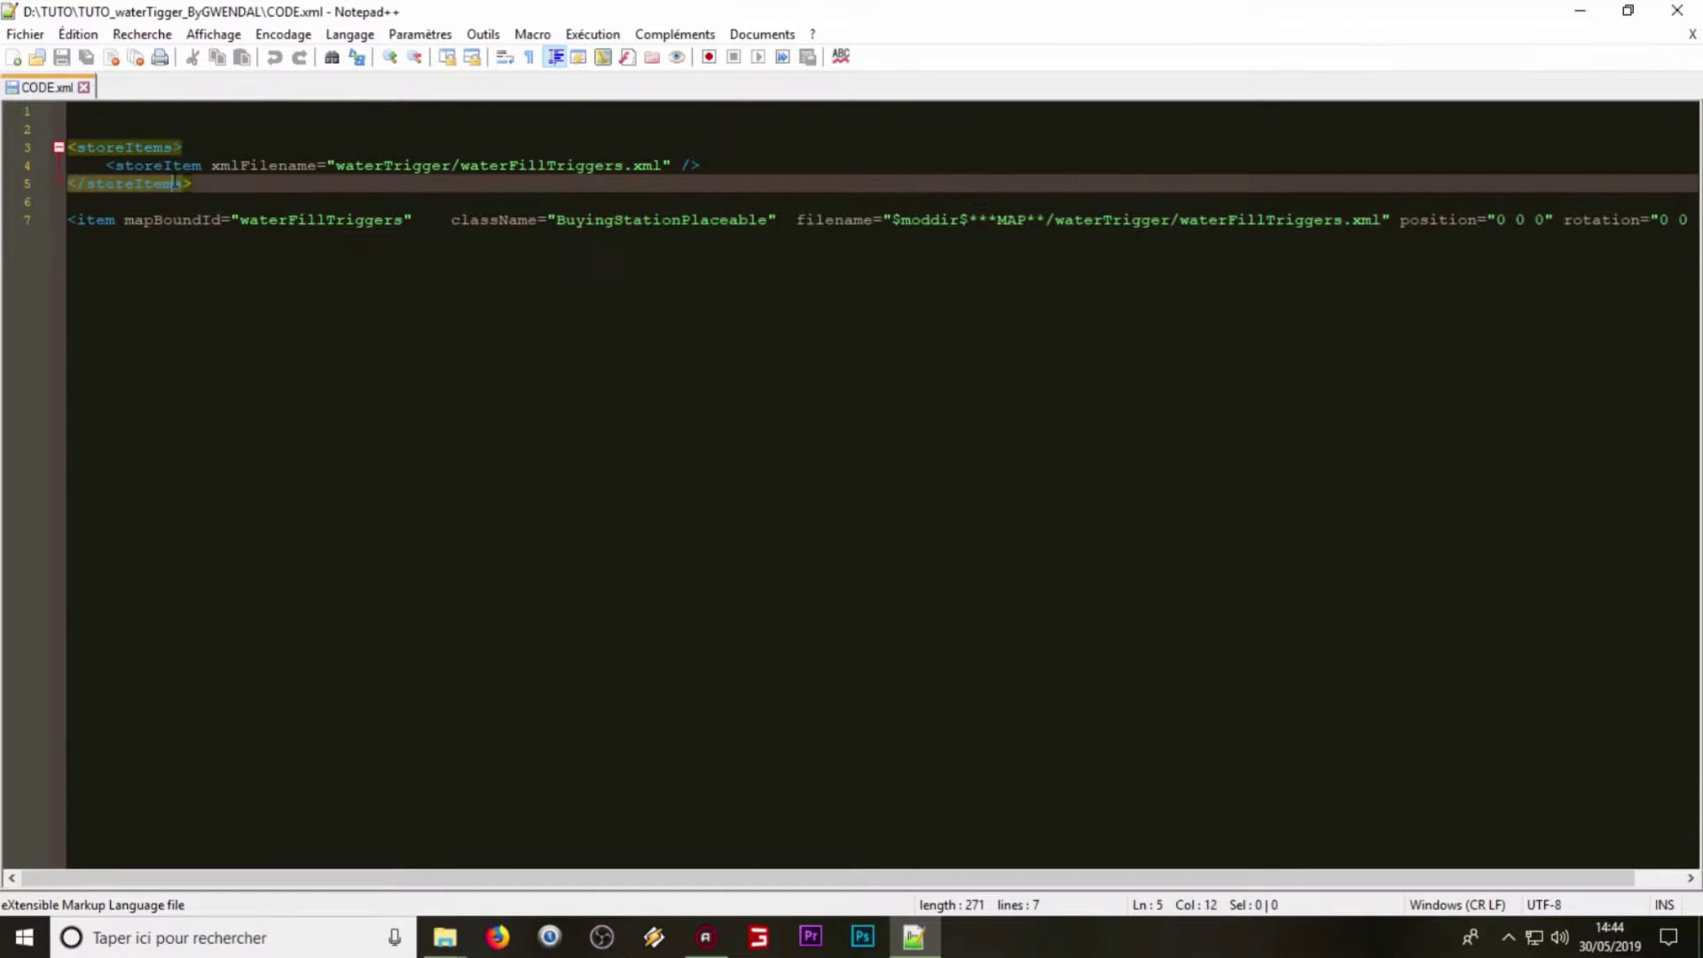
click(177, 170)
key(ctrl+End)
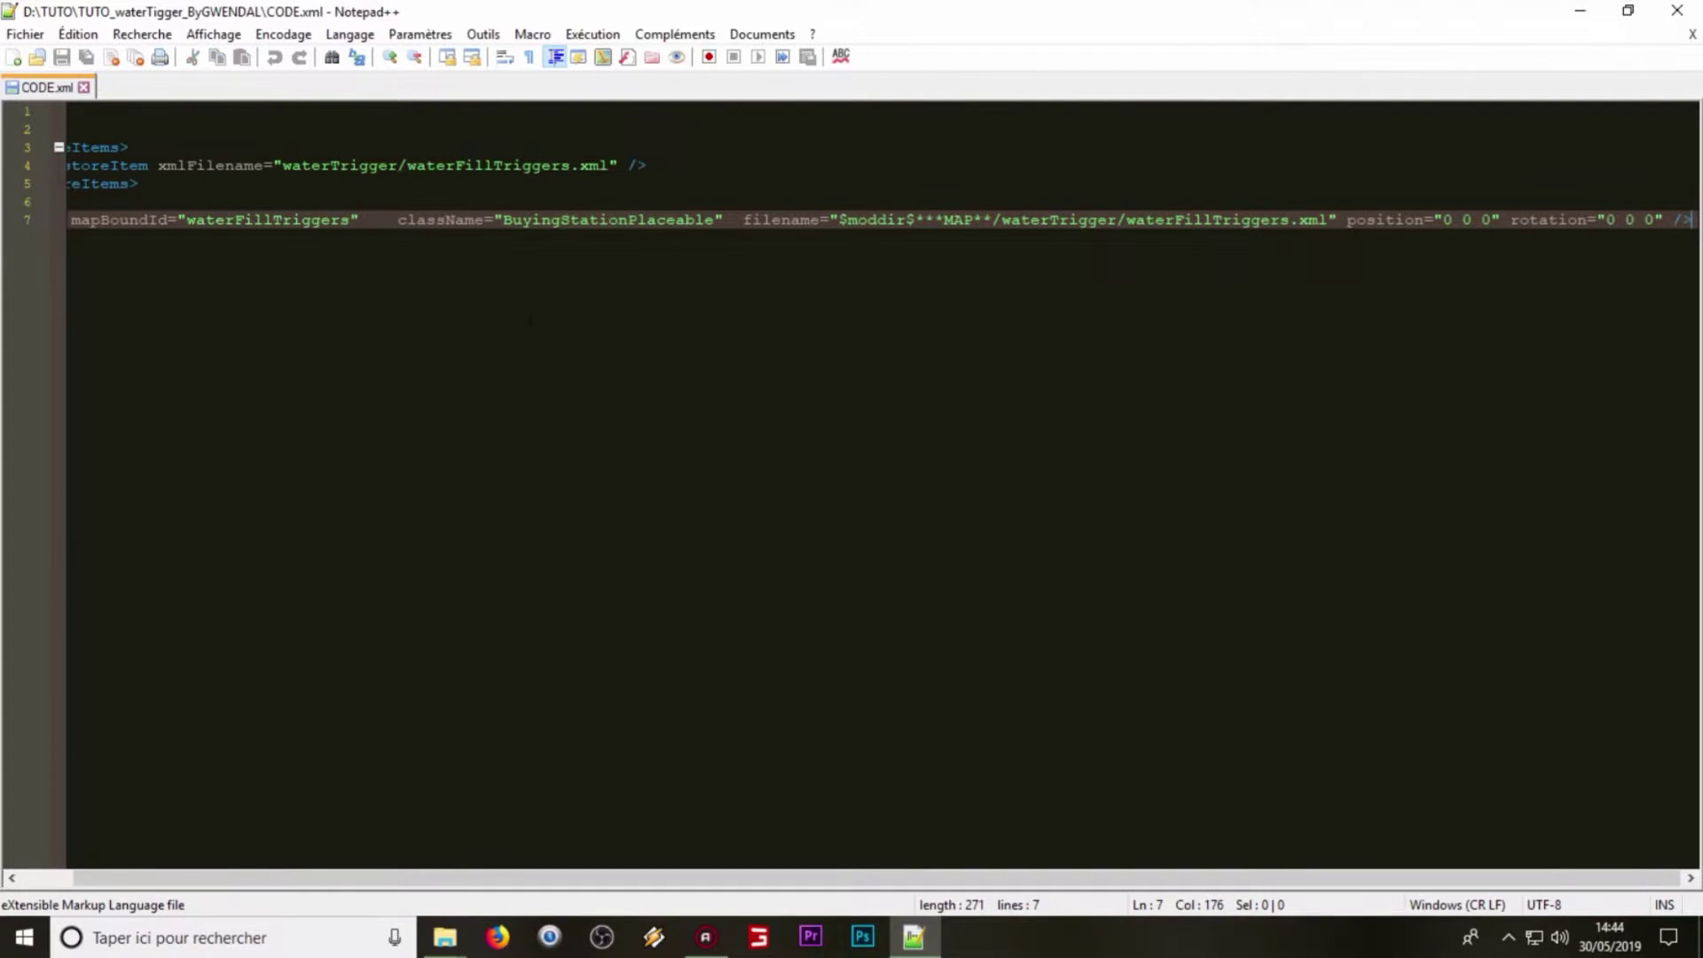
click(1580, 11)
Step: Copy the waterTrigger folder from the extracted tutorial folder into the FS19_EstanciaLapacho map folder
click(557, 147)
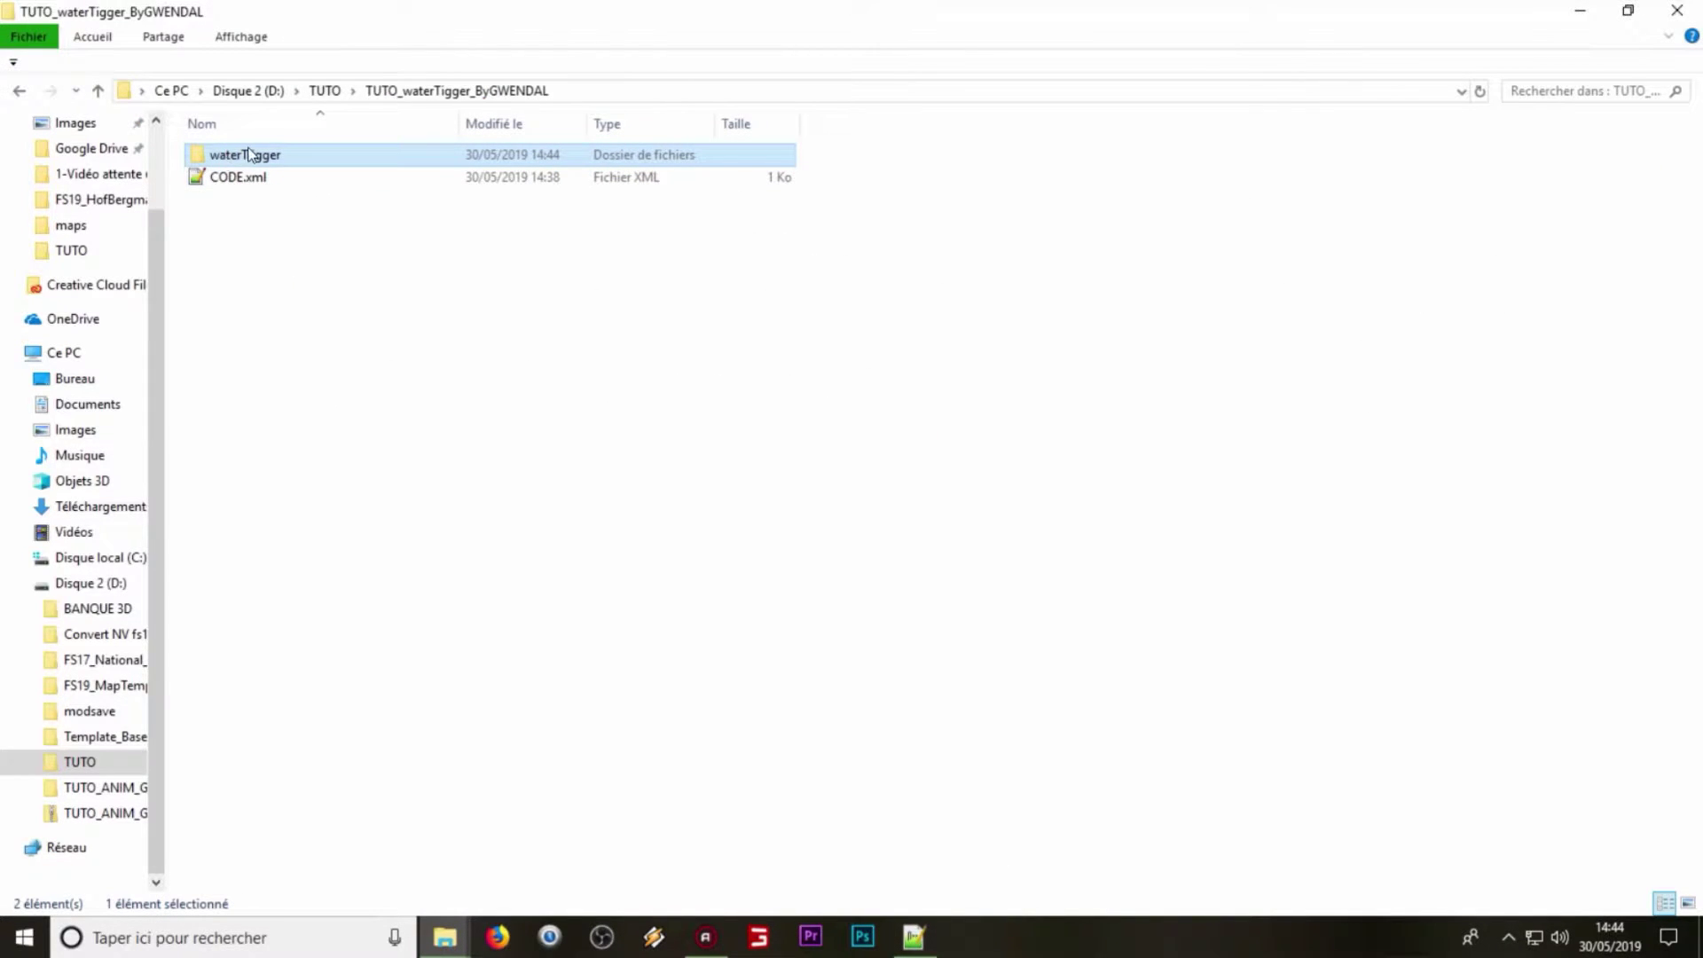
right_click(284, 158)
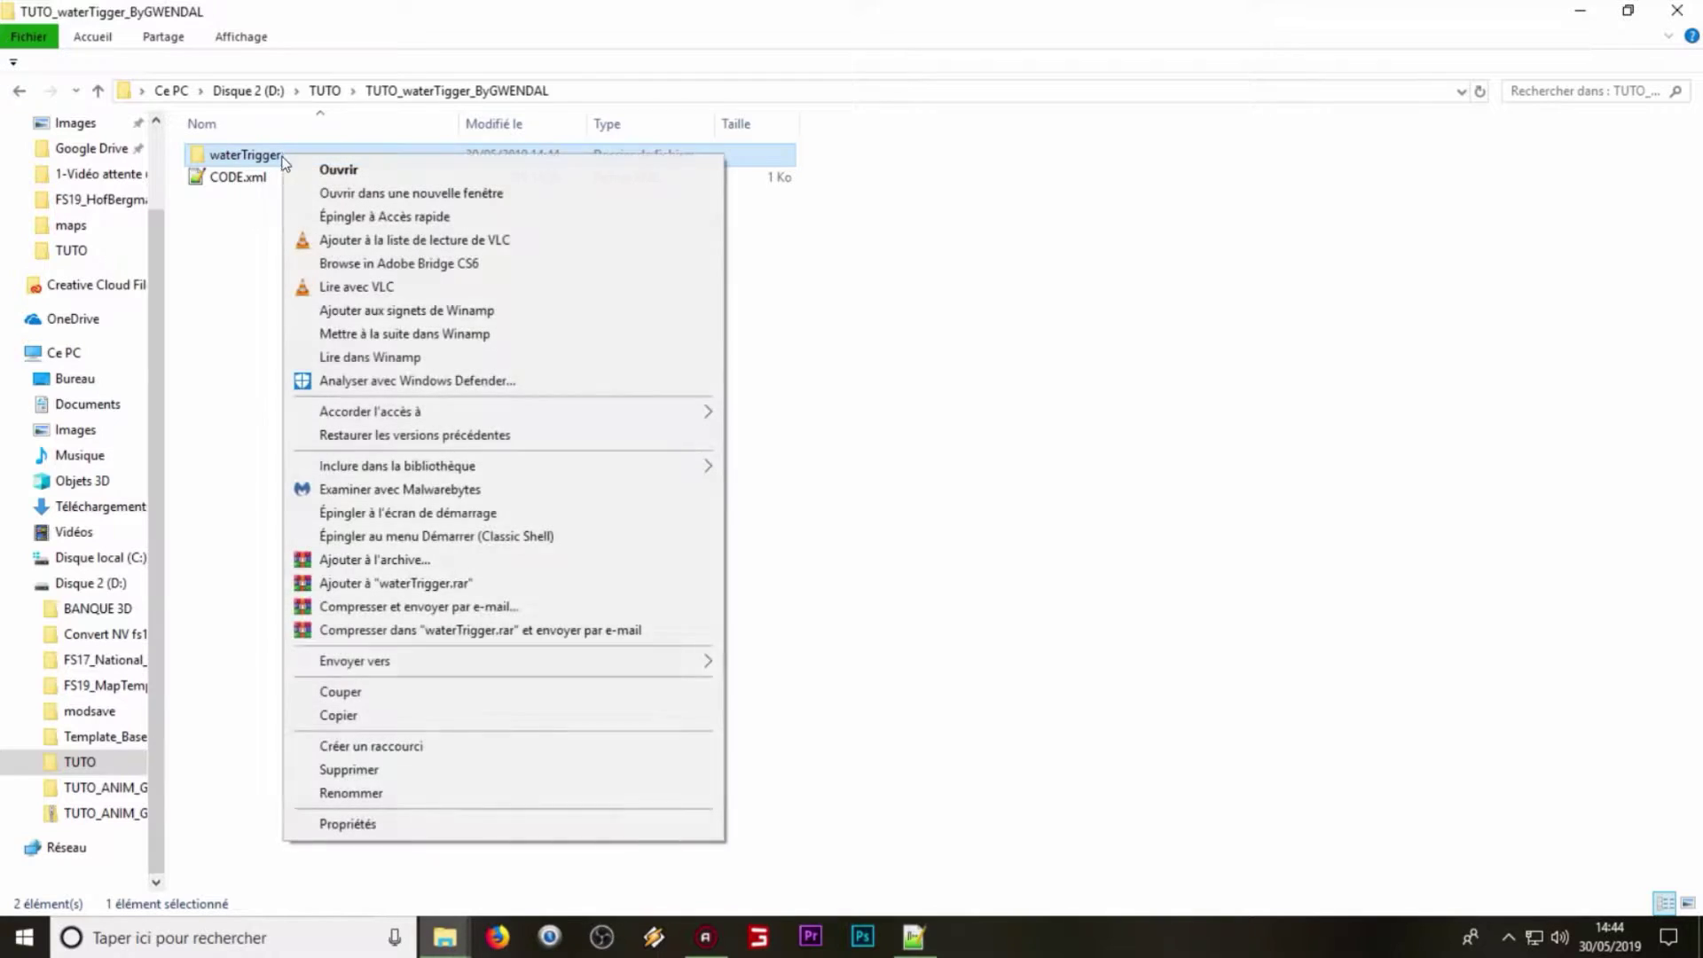
click(365, 716)
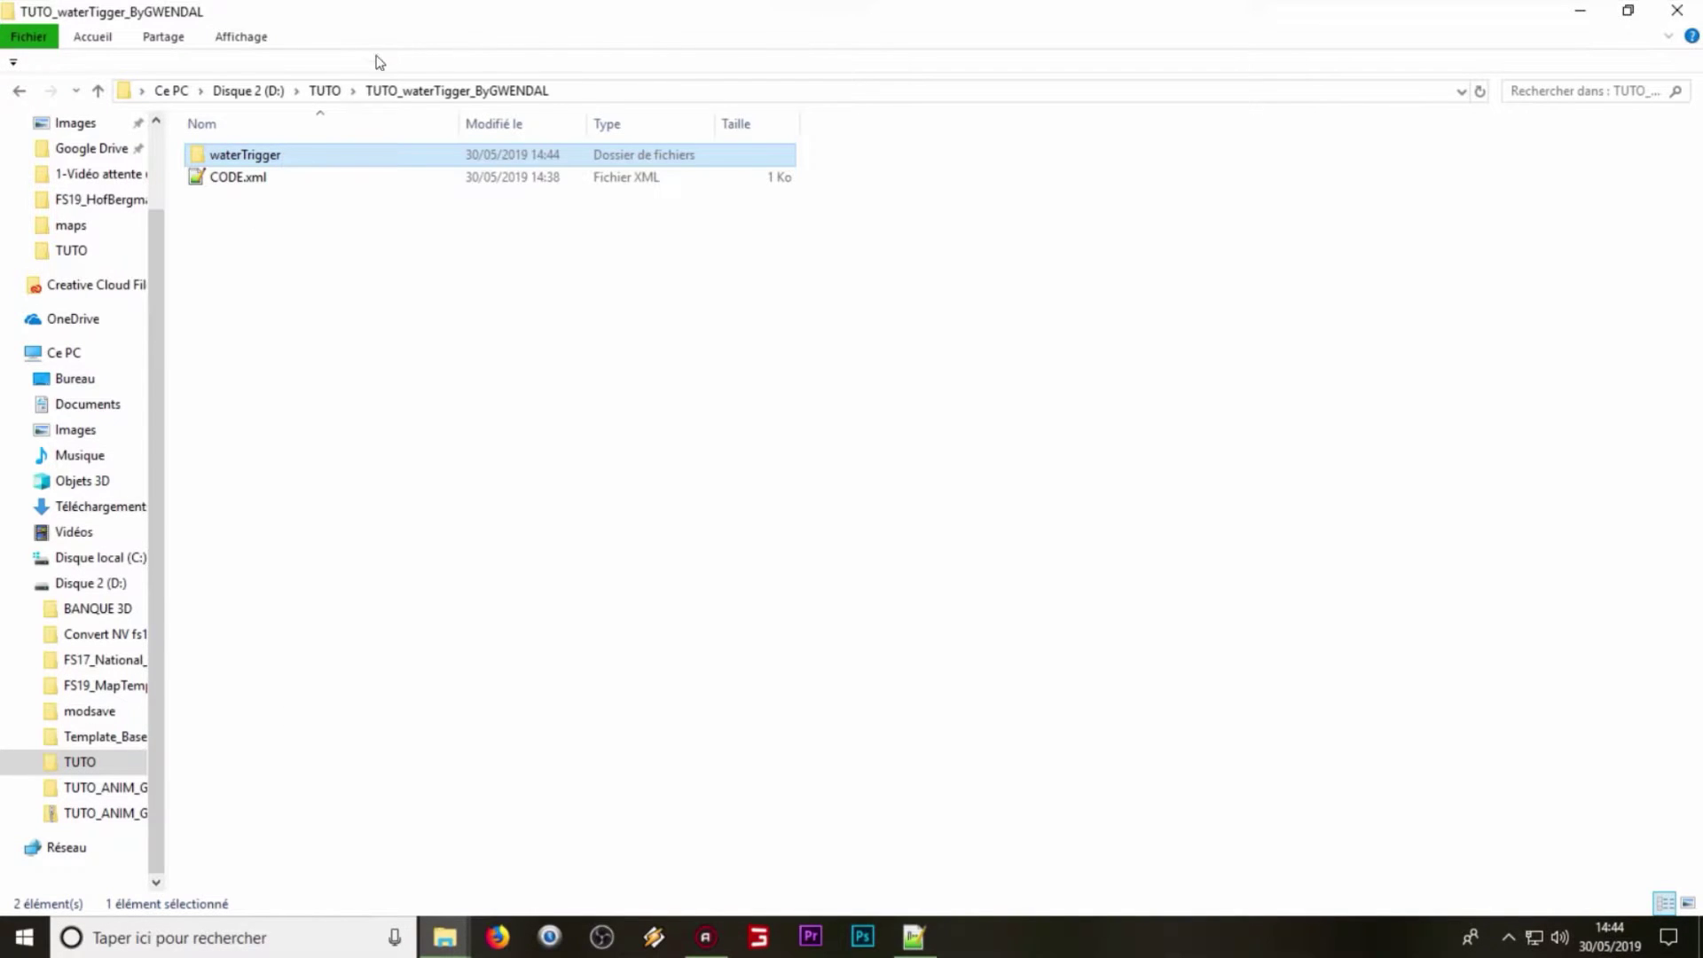
click(325, 90)
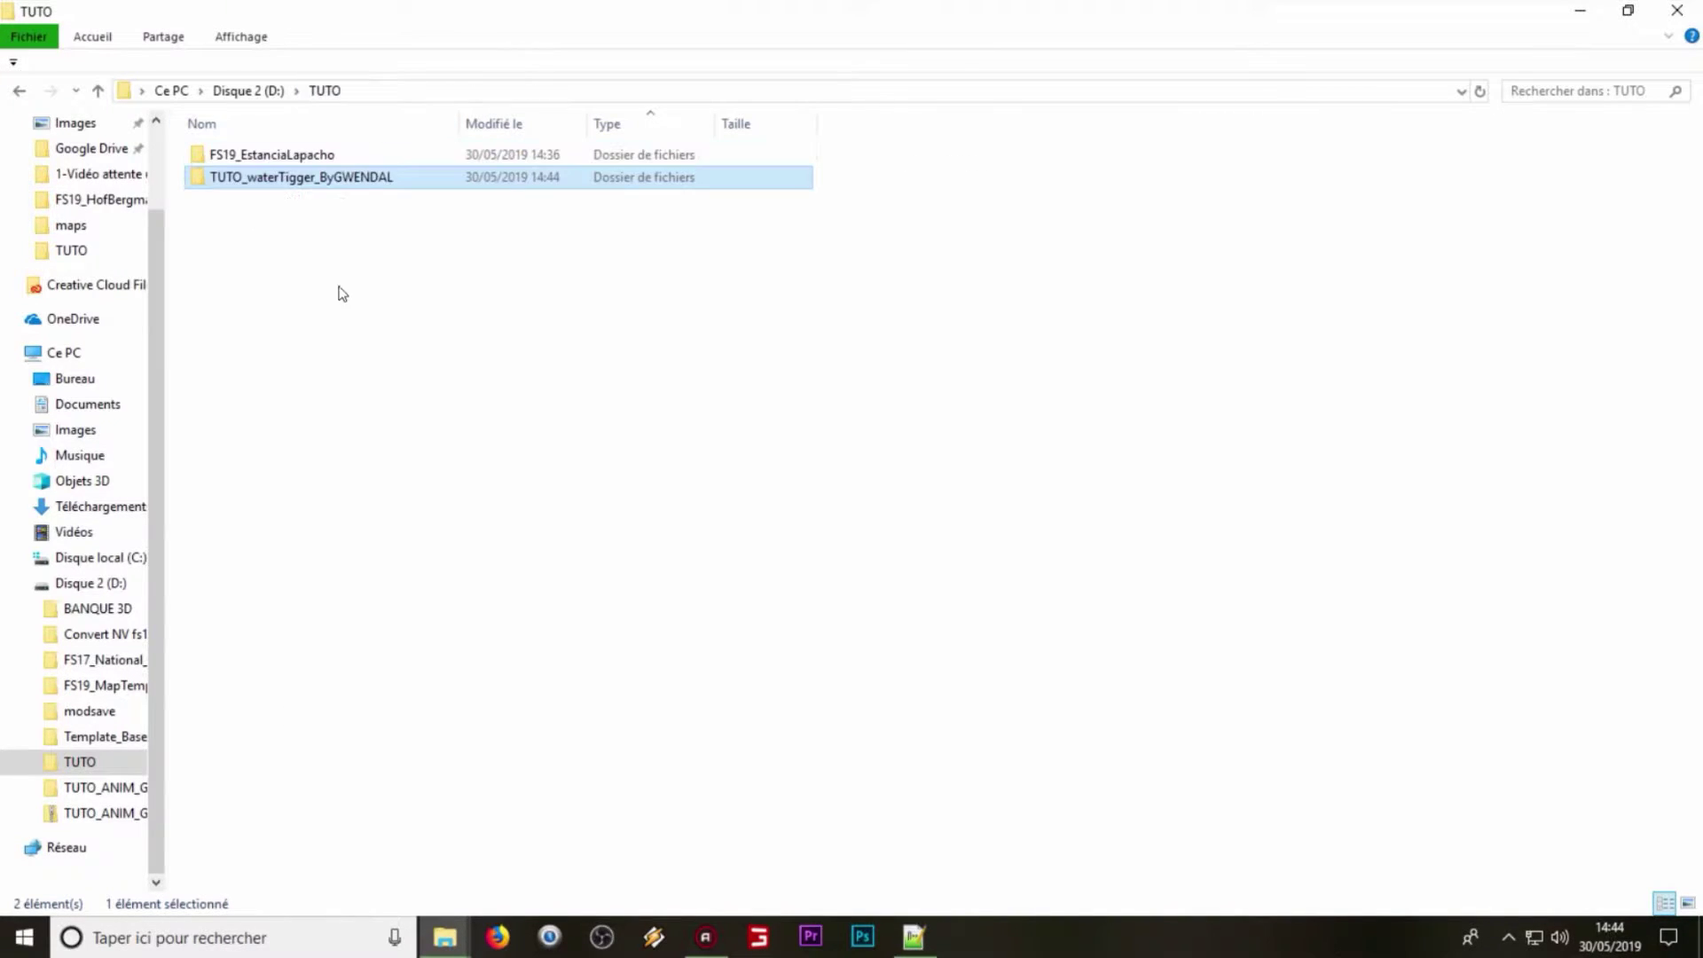
double_click(306, 157)
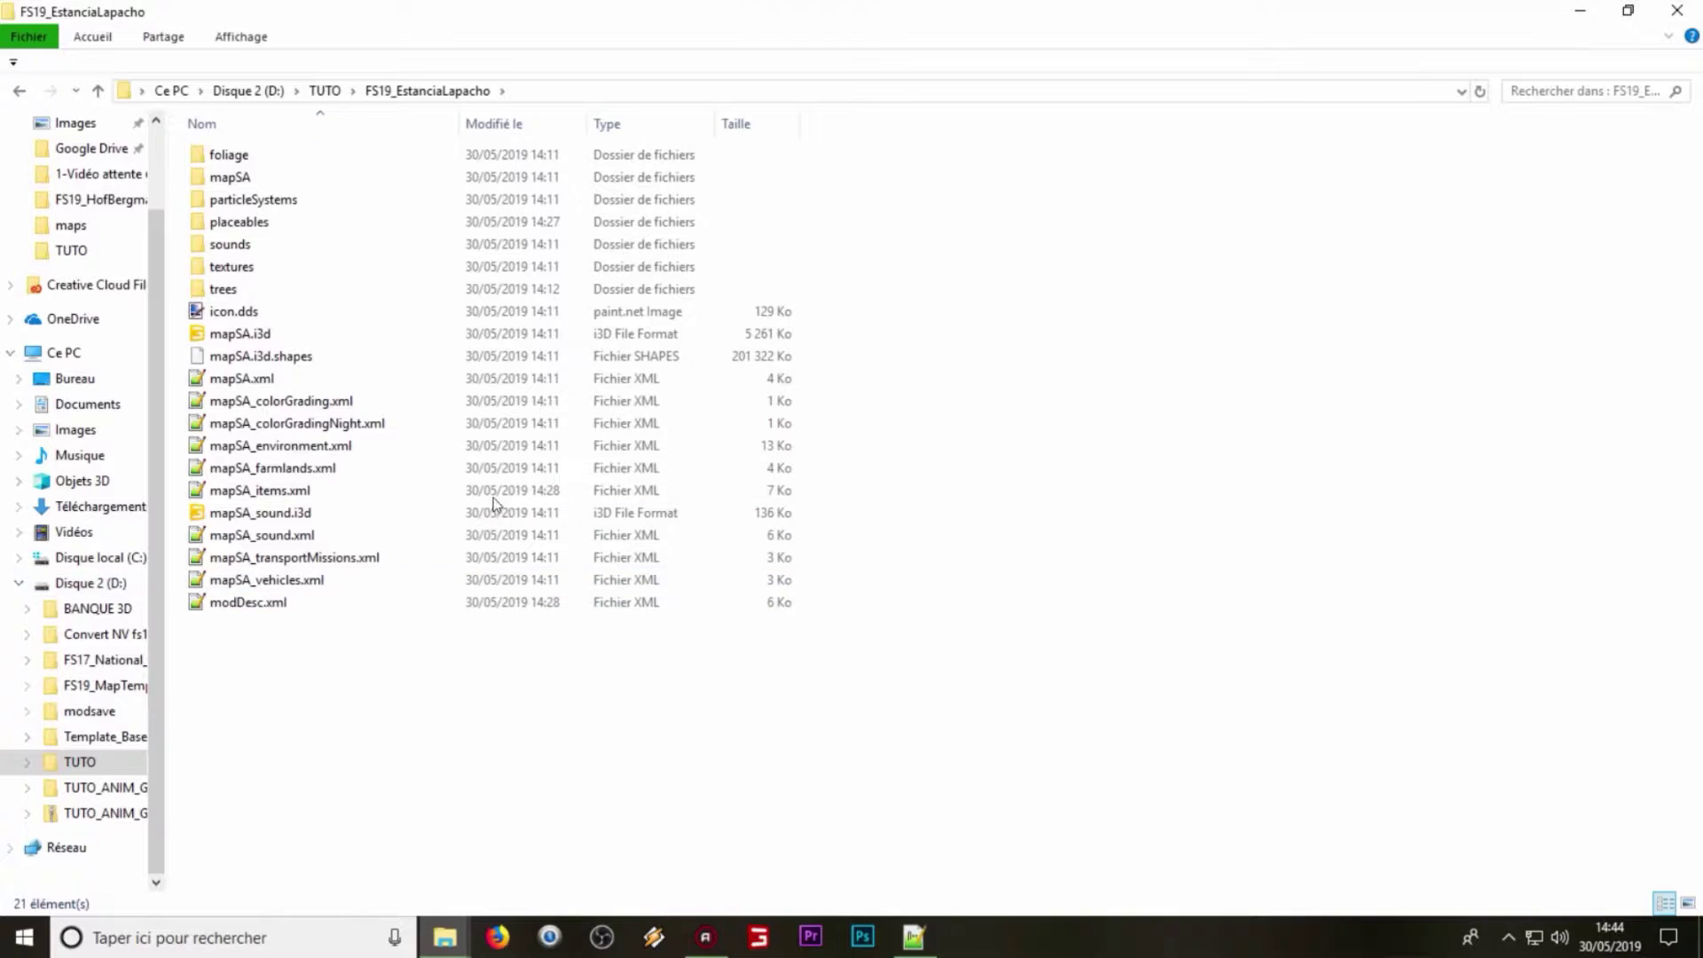
right_click(271, 670)
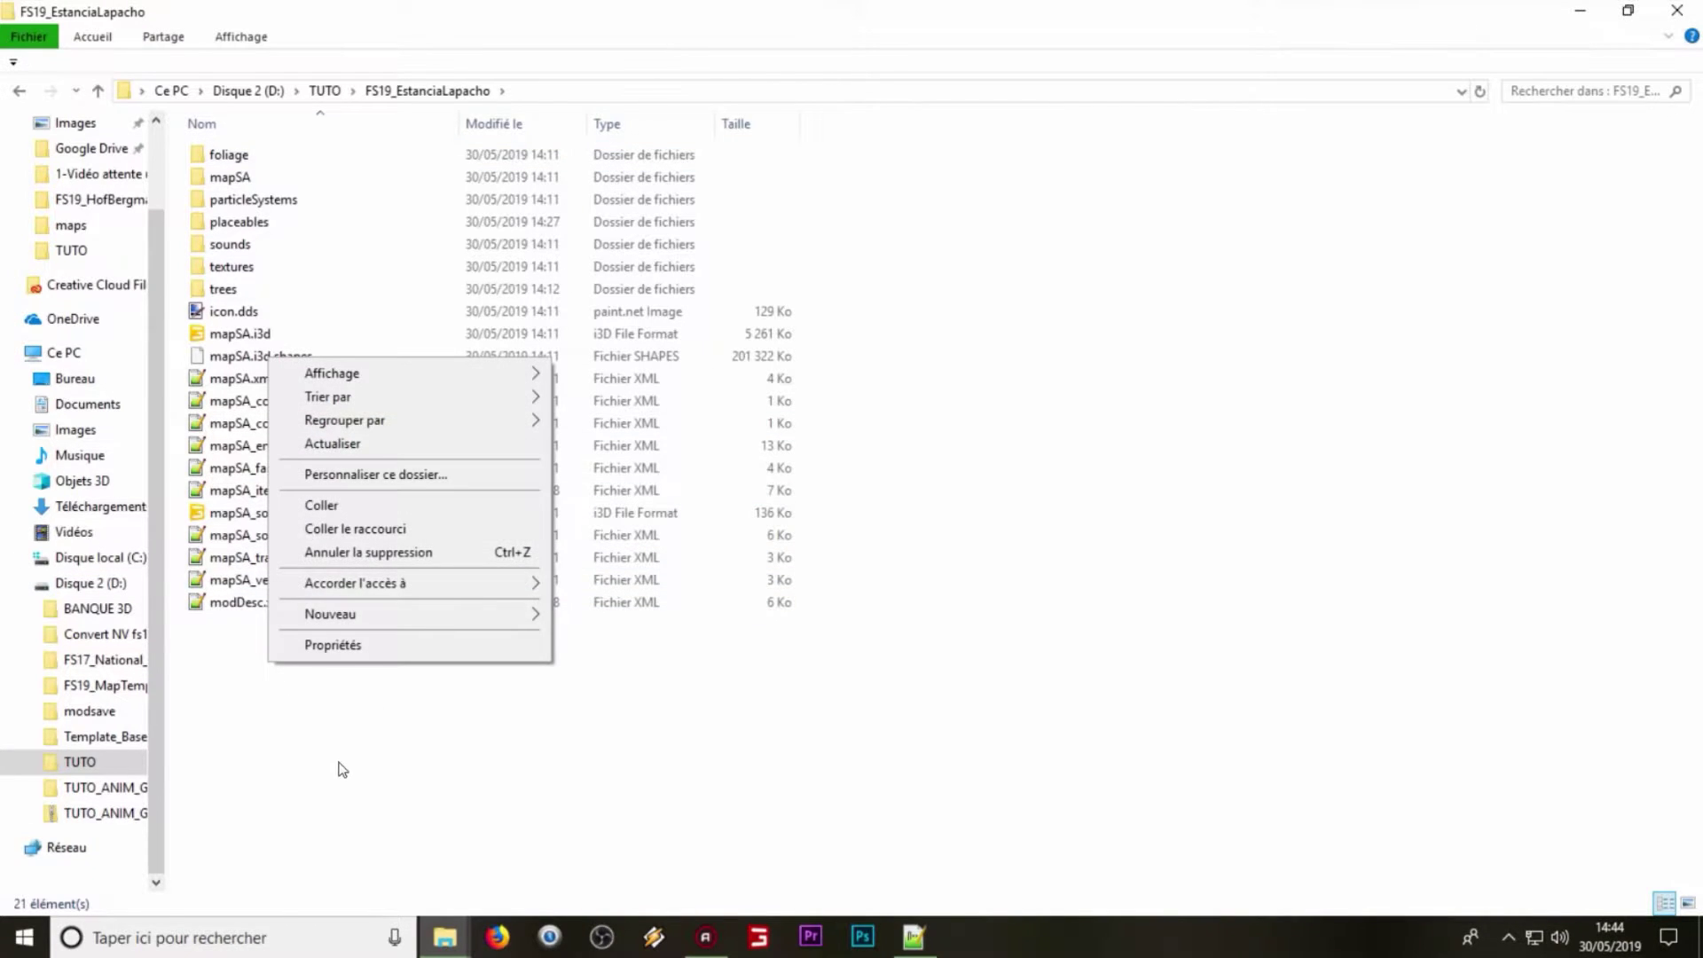
click(338, 503)
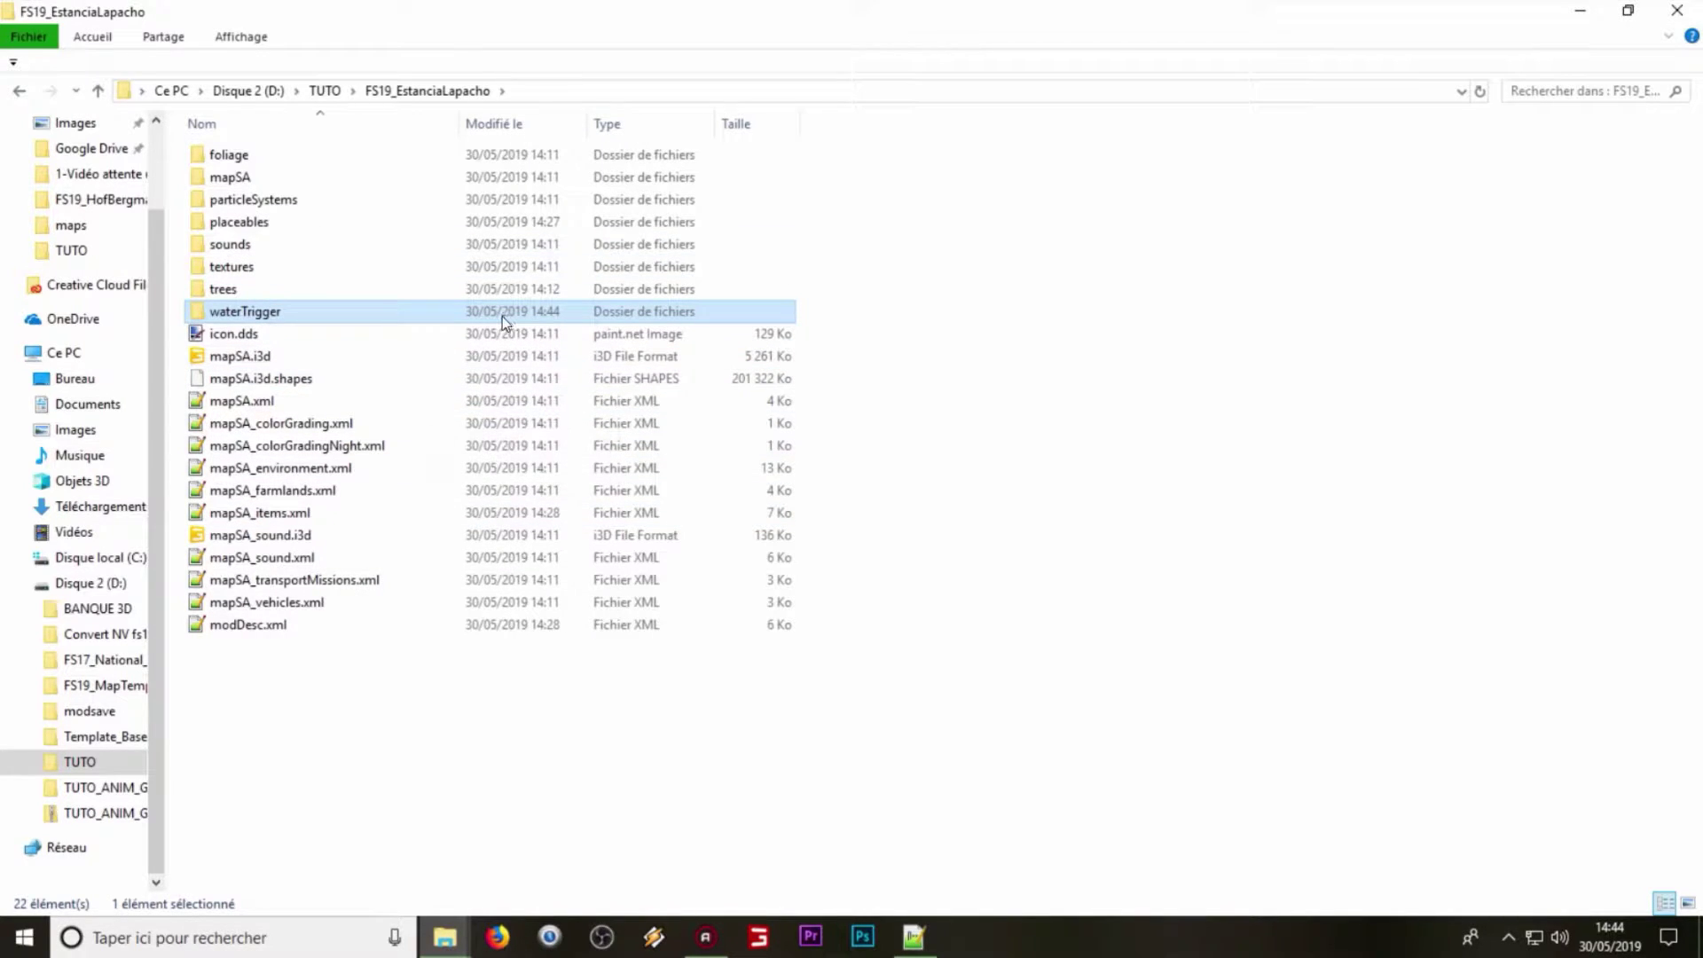
Step: Open the map file mapSA.i3d with GIANTS Editor version 8.1.0(Beta) and dismiss the update notice
click(252, 626)
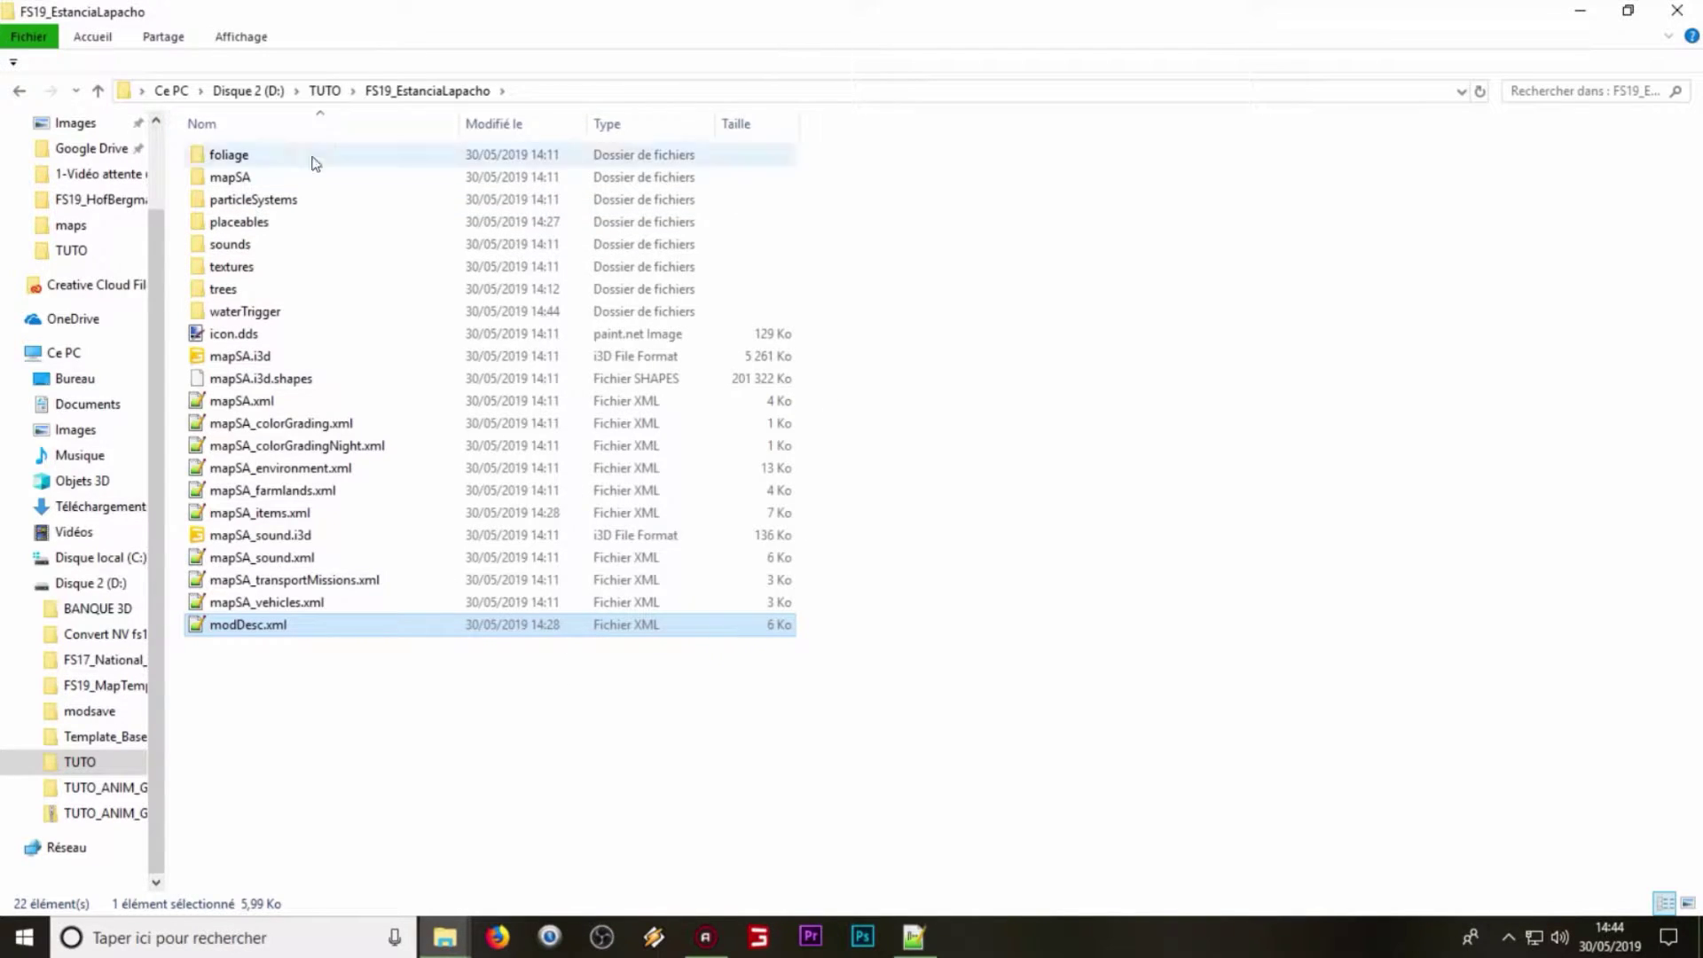
double_click(238, 357)
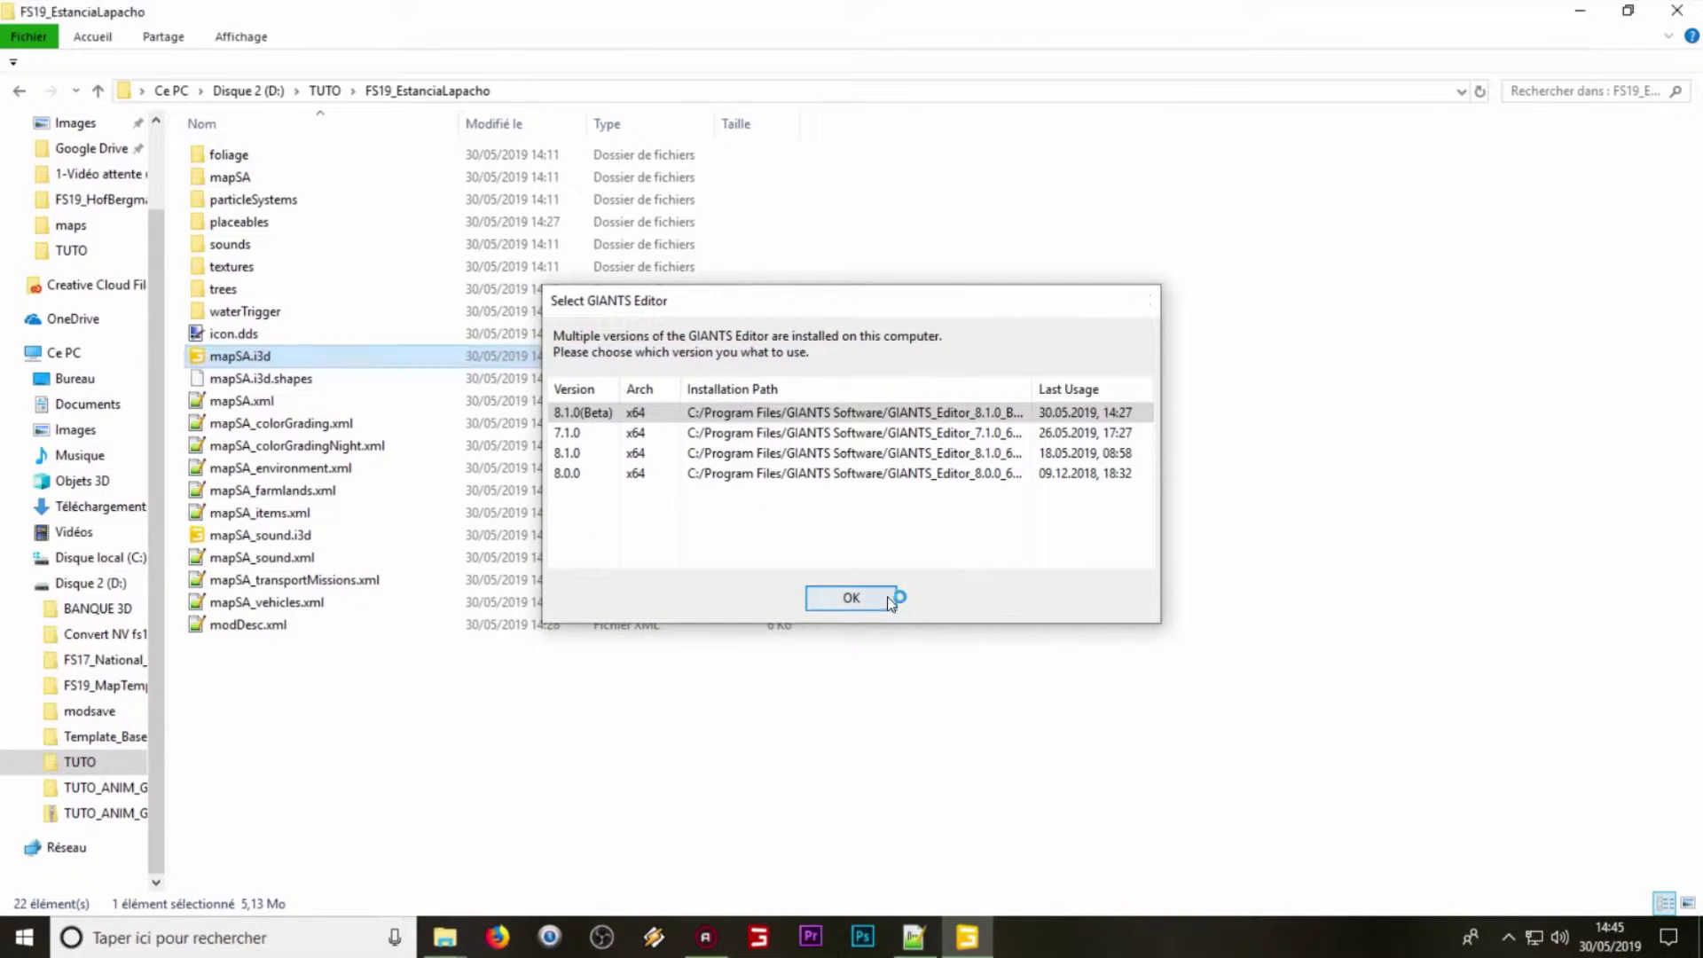
click(890, 603)
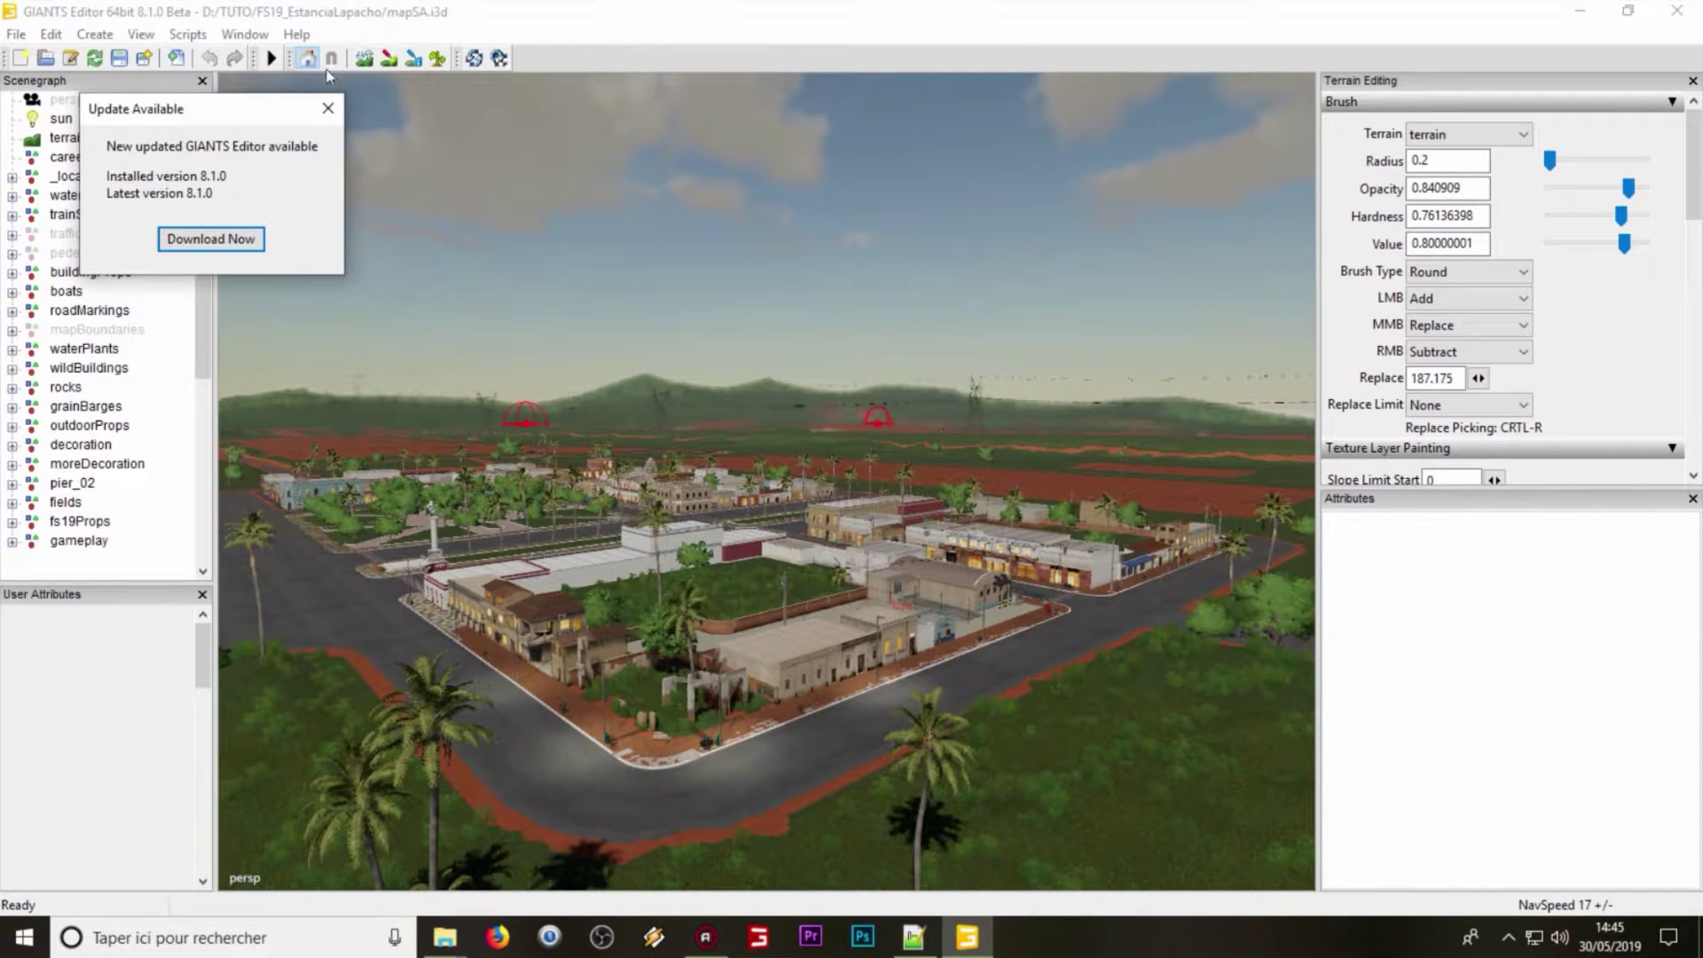
click(327, 108)
Step: Fly to the paved corner between the white building with the ladder and the glass-fronted hall and examine it
right_drag(781, 311, 979, 479)
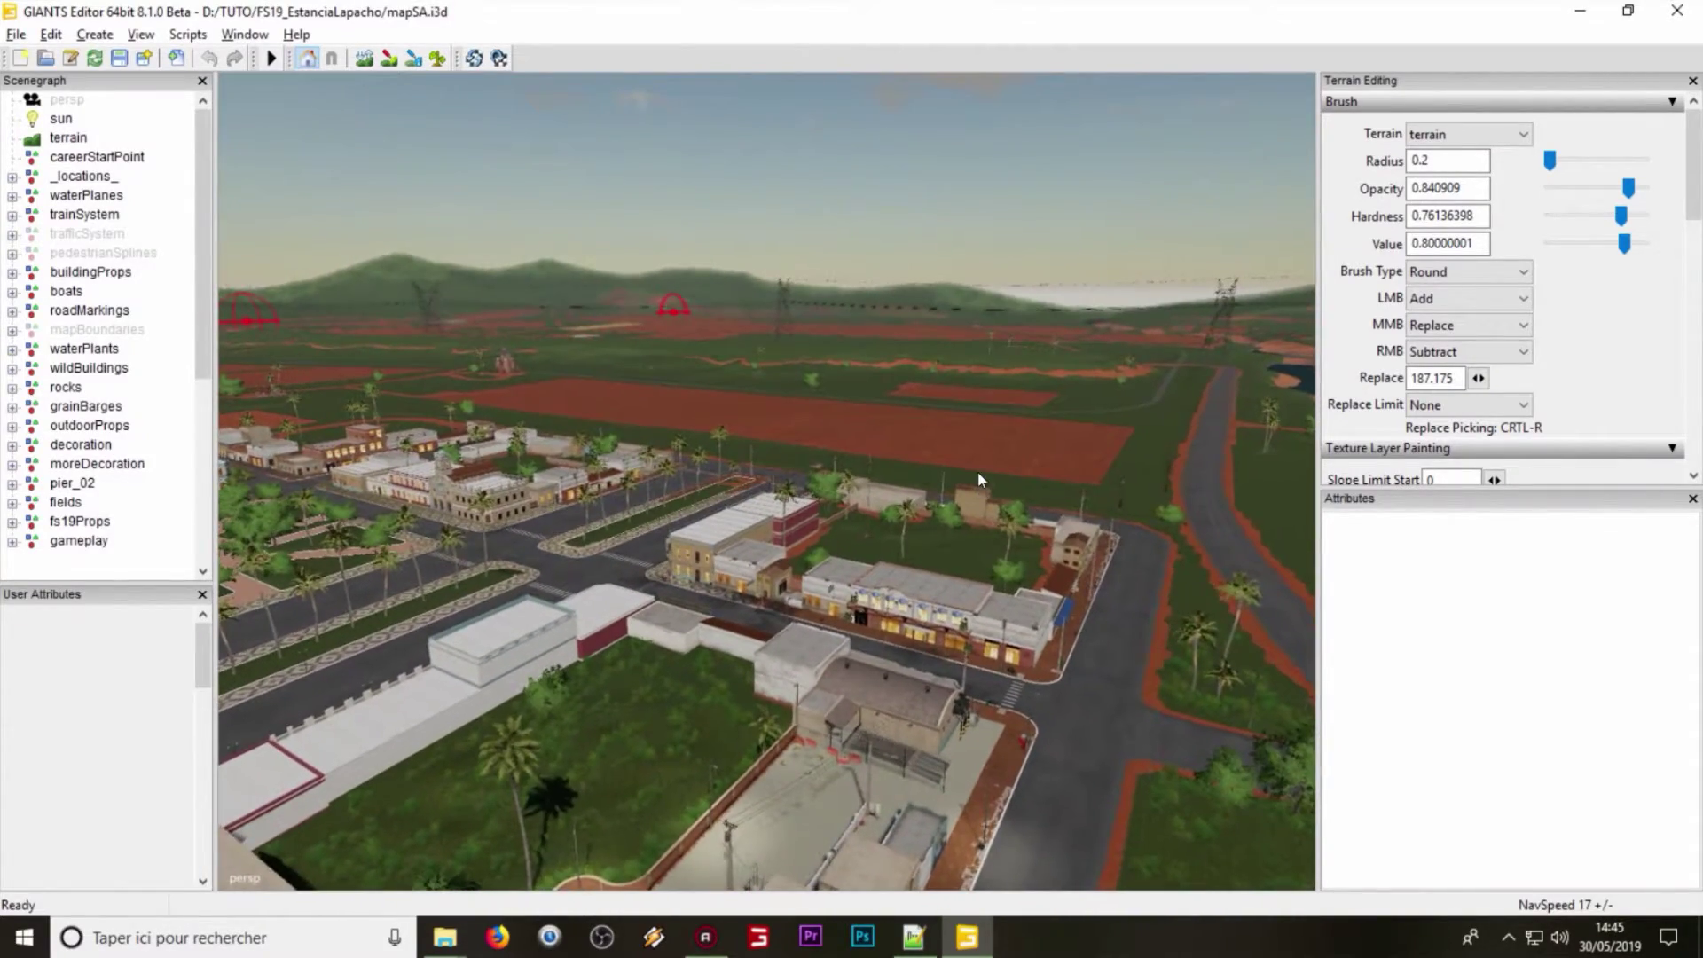
right_drag(886, 371, 737, 404)
right_drag(1040, 485, 940, 495)
right_drag(632, 400, 697, 427)
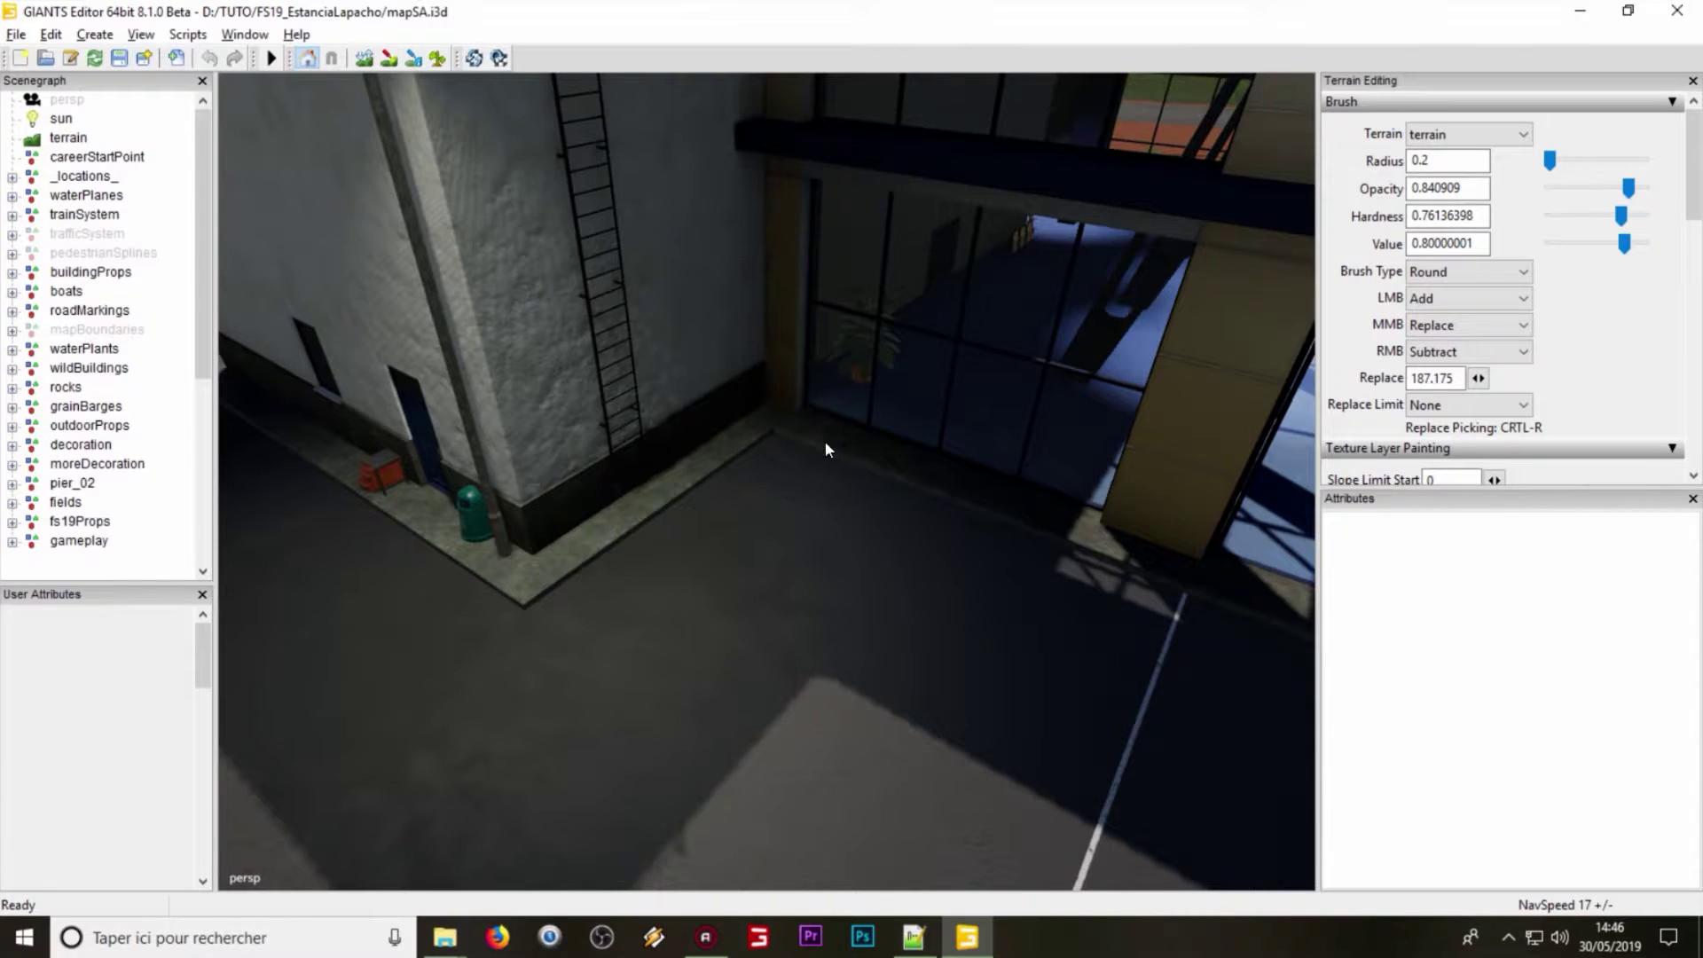
right_drag(842, 399, 550, 417)
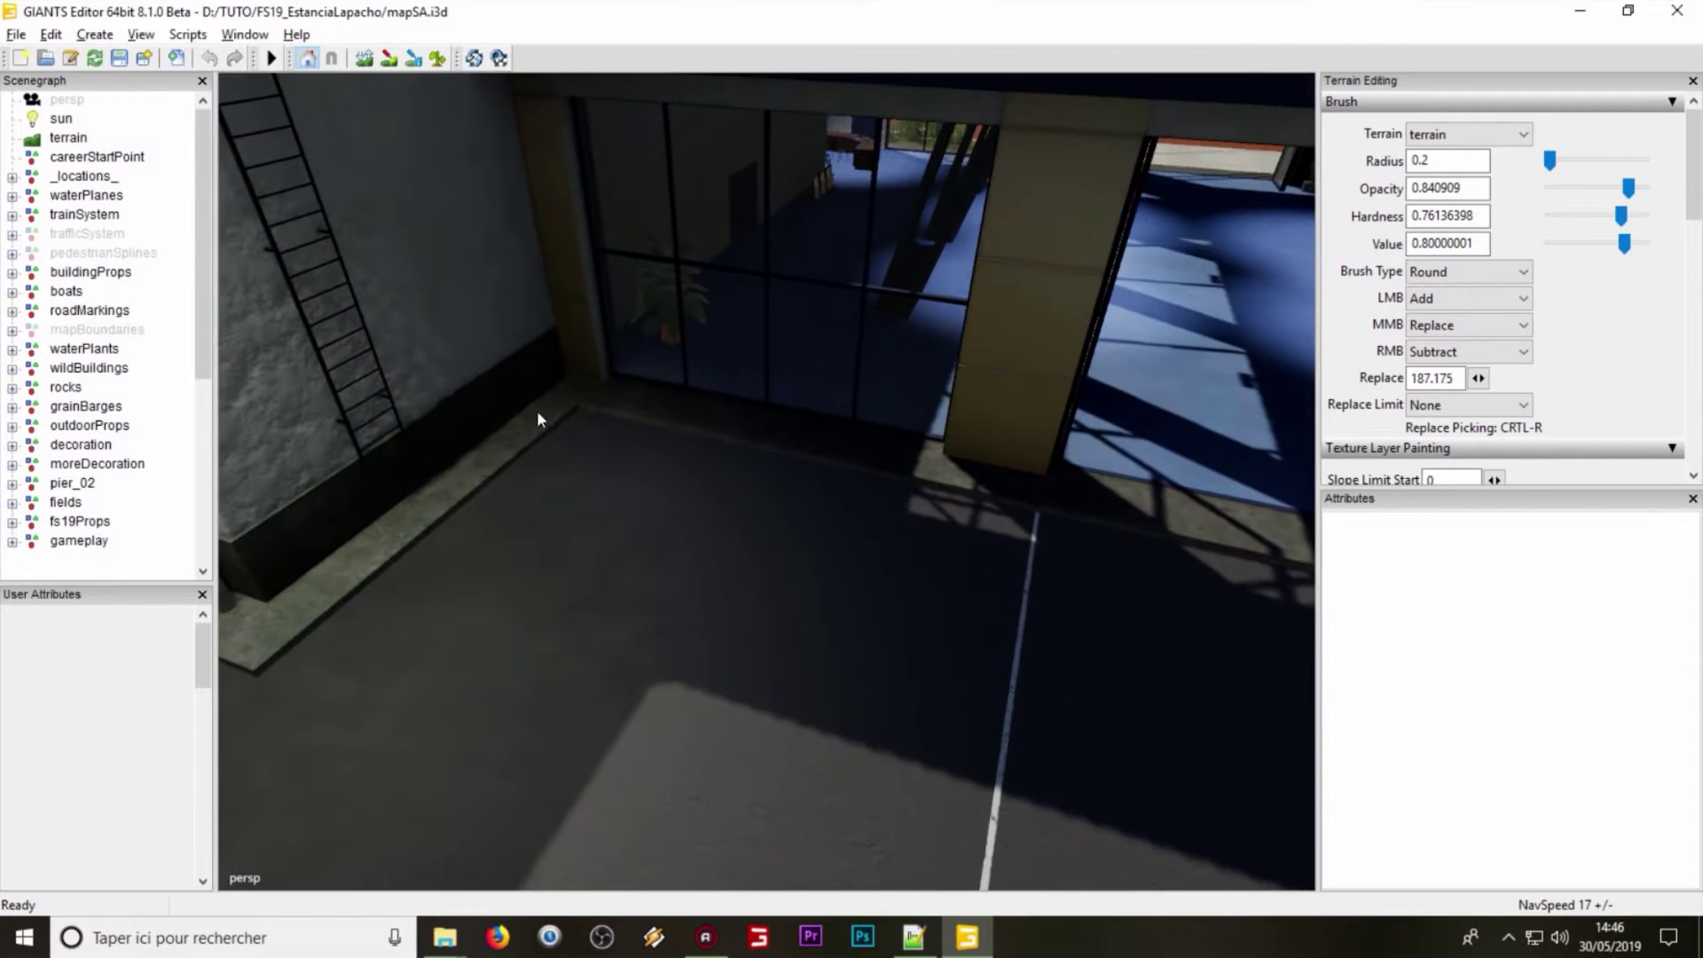
right_drag(628, 258, 670, 297)
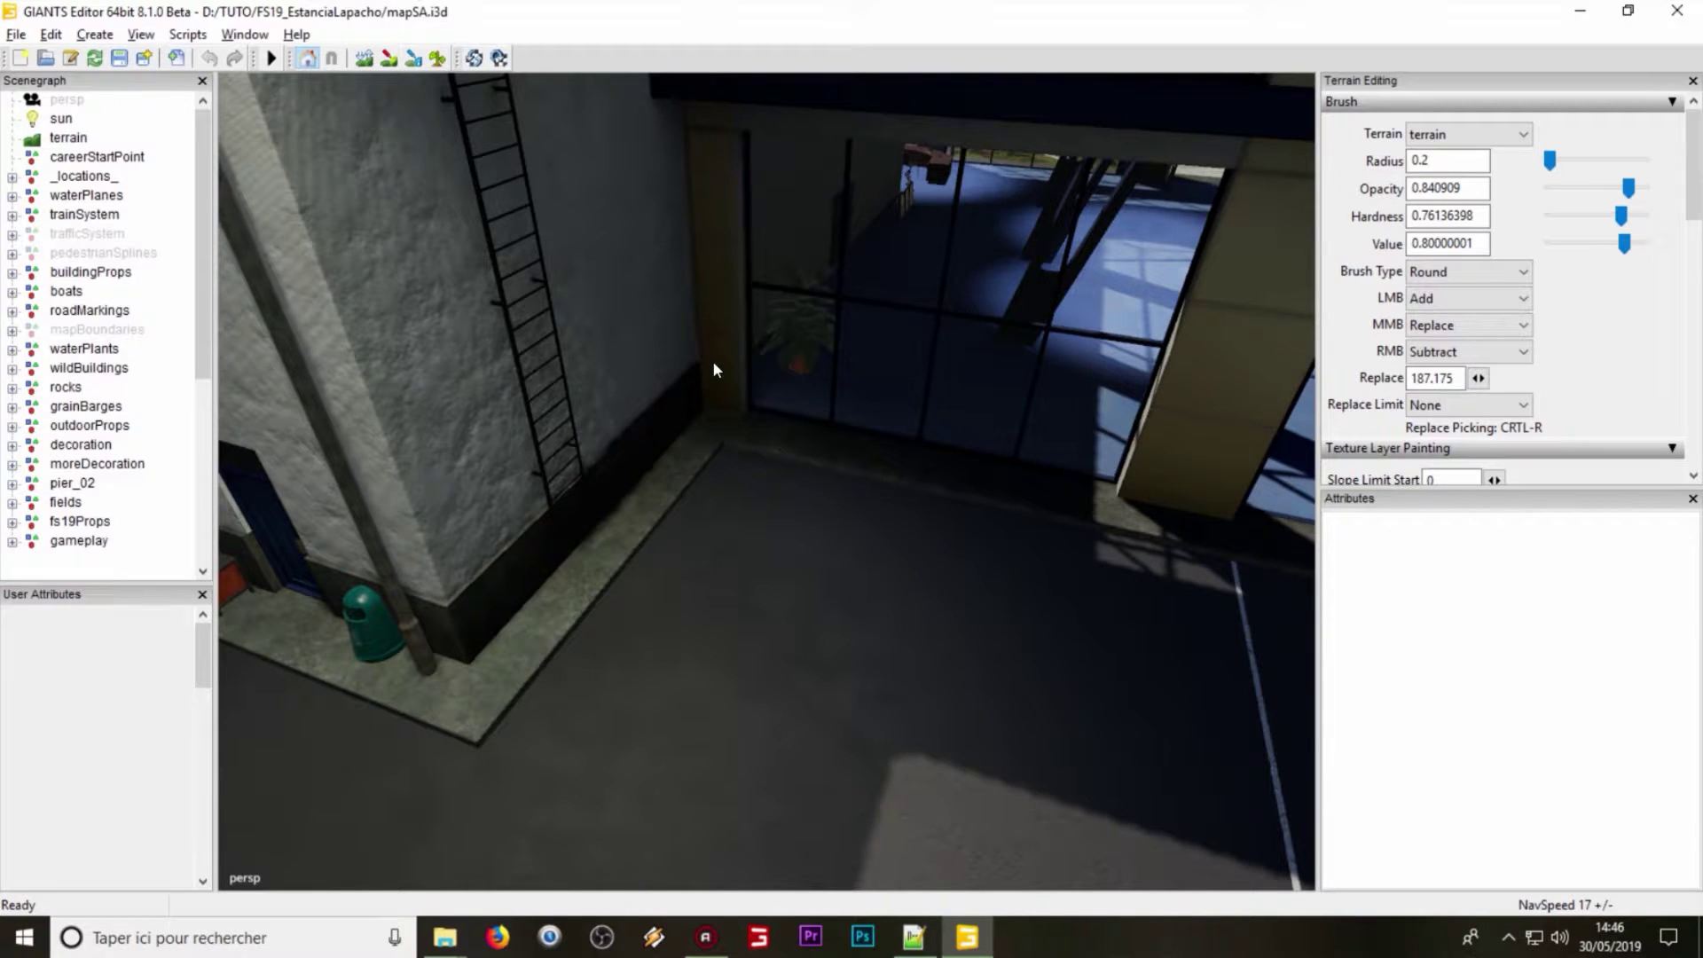
right_drag(715, 369, 568, 421)
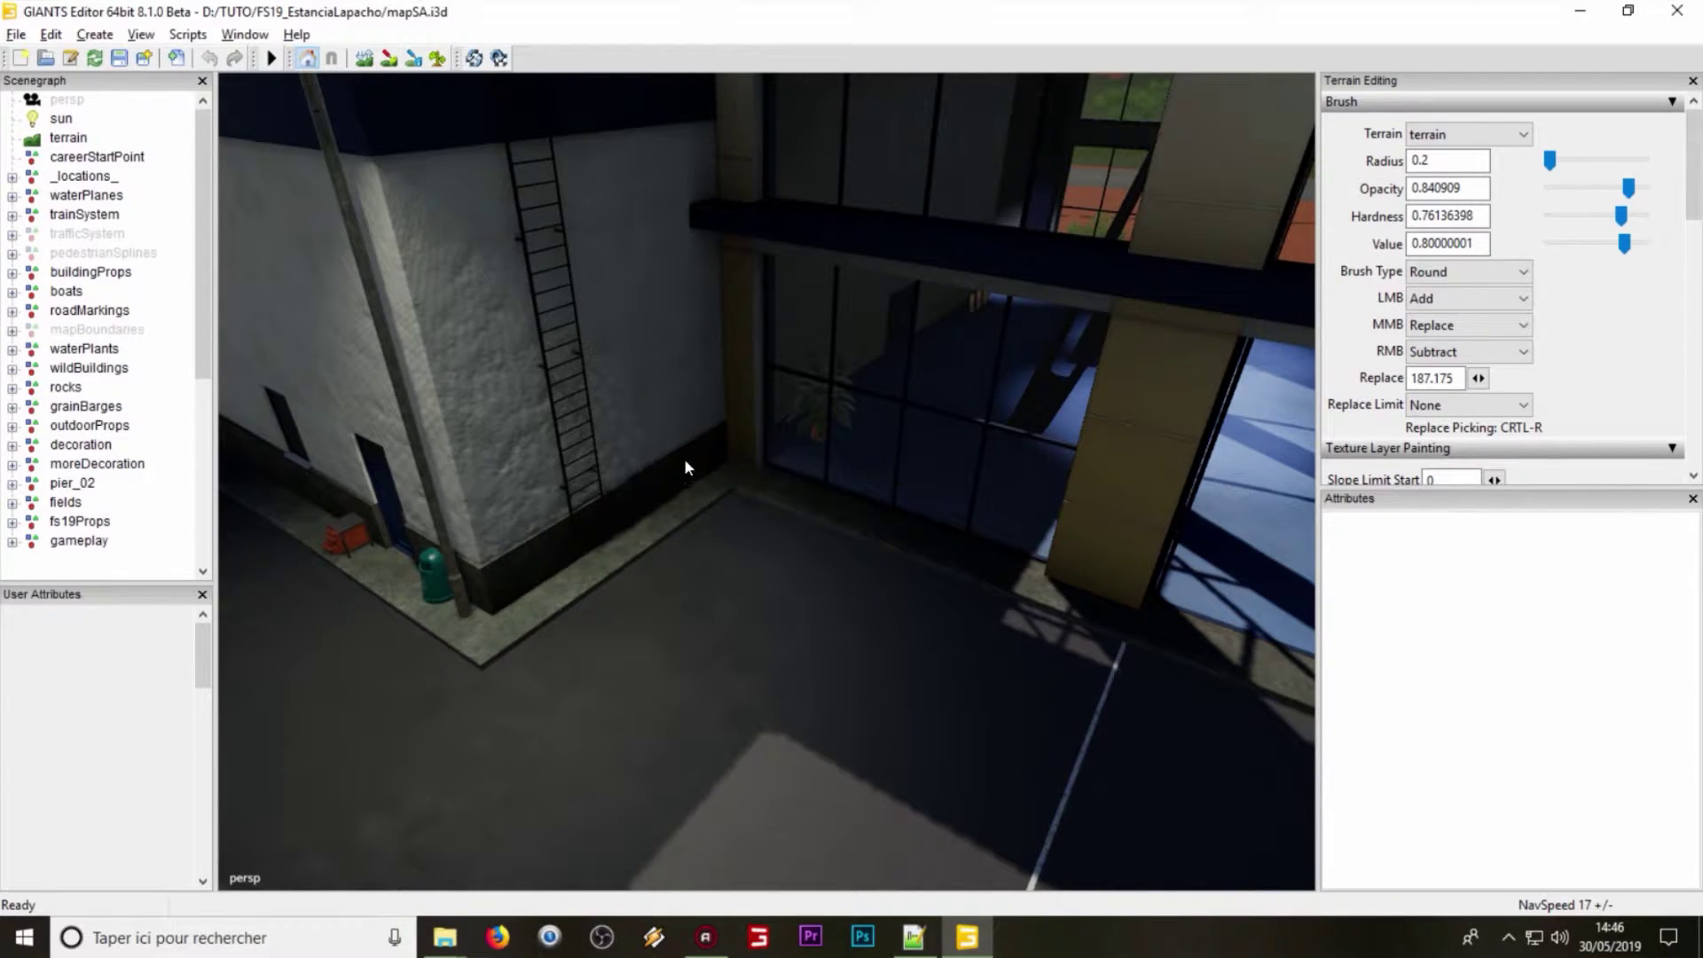
Step: Import waterFillTriggers.i3d from the map's waterTrigger folder into the scene
click(16, 34)
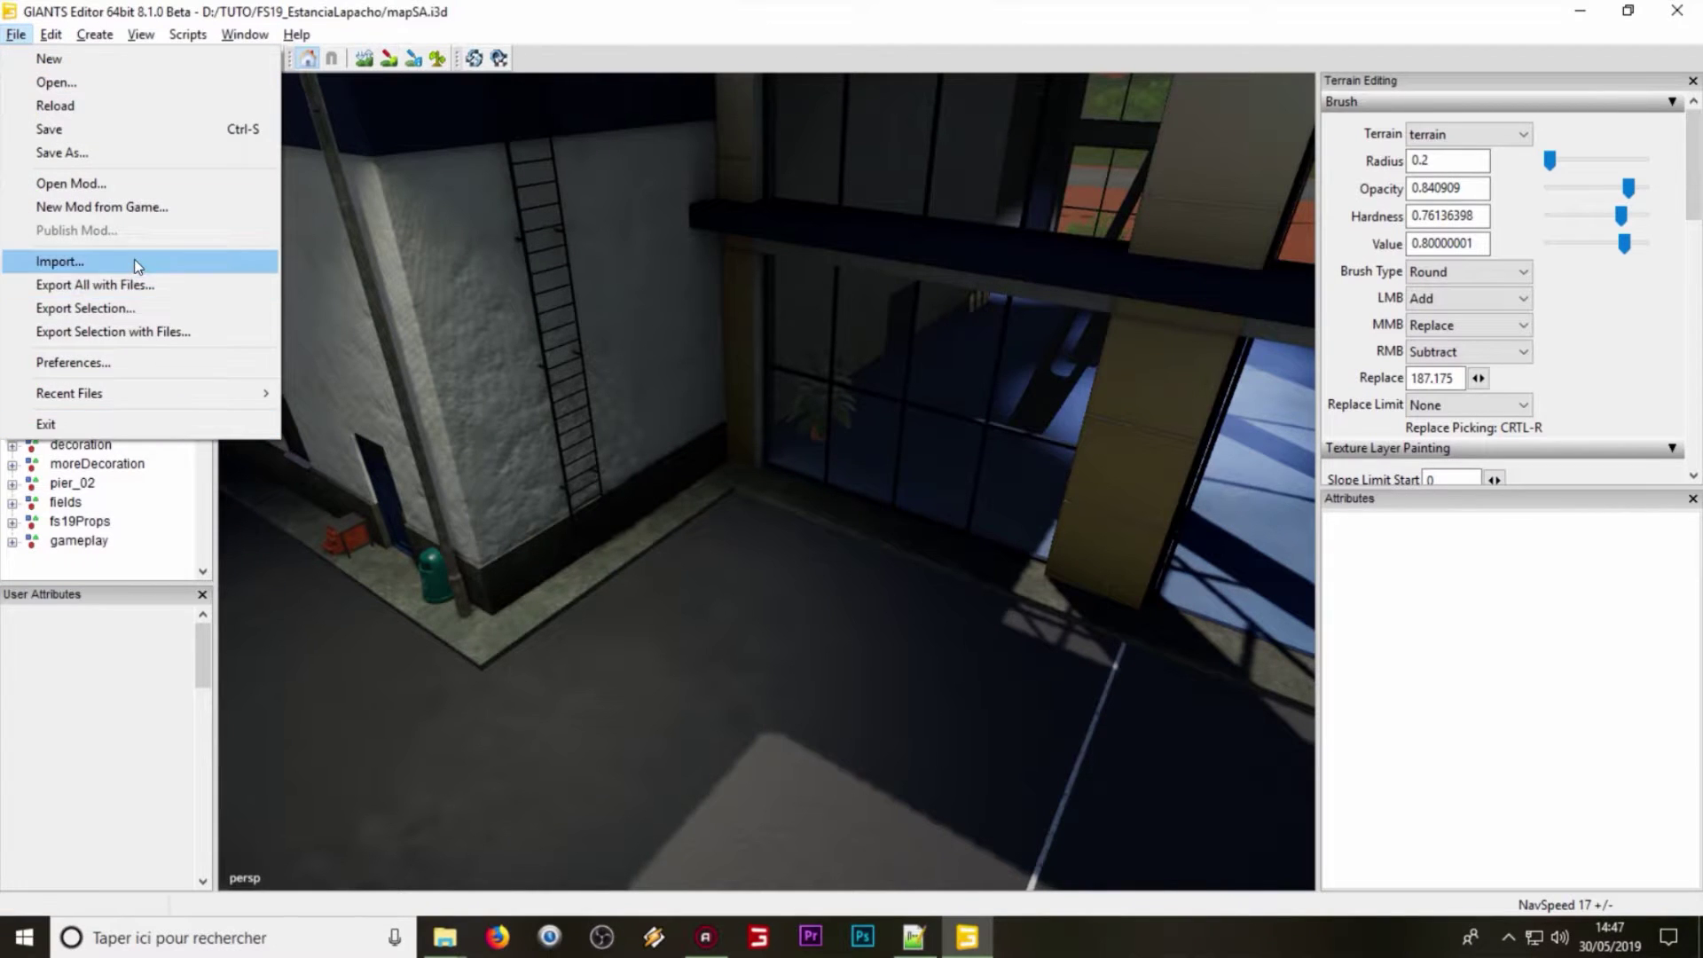
click(134, 259)
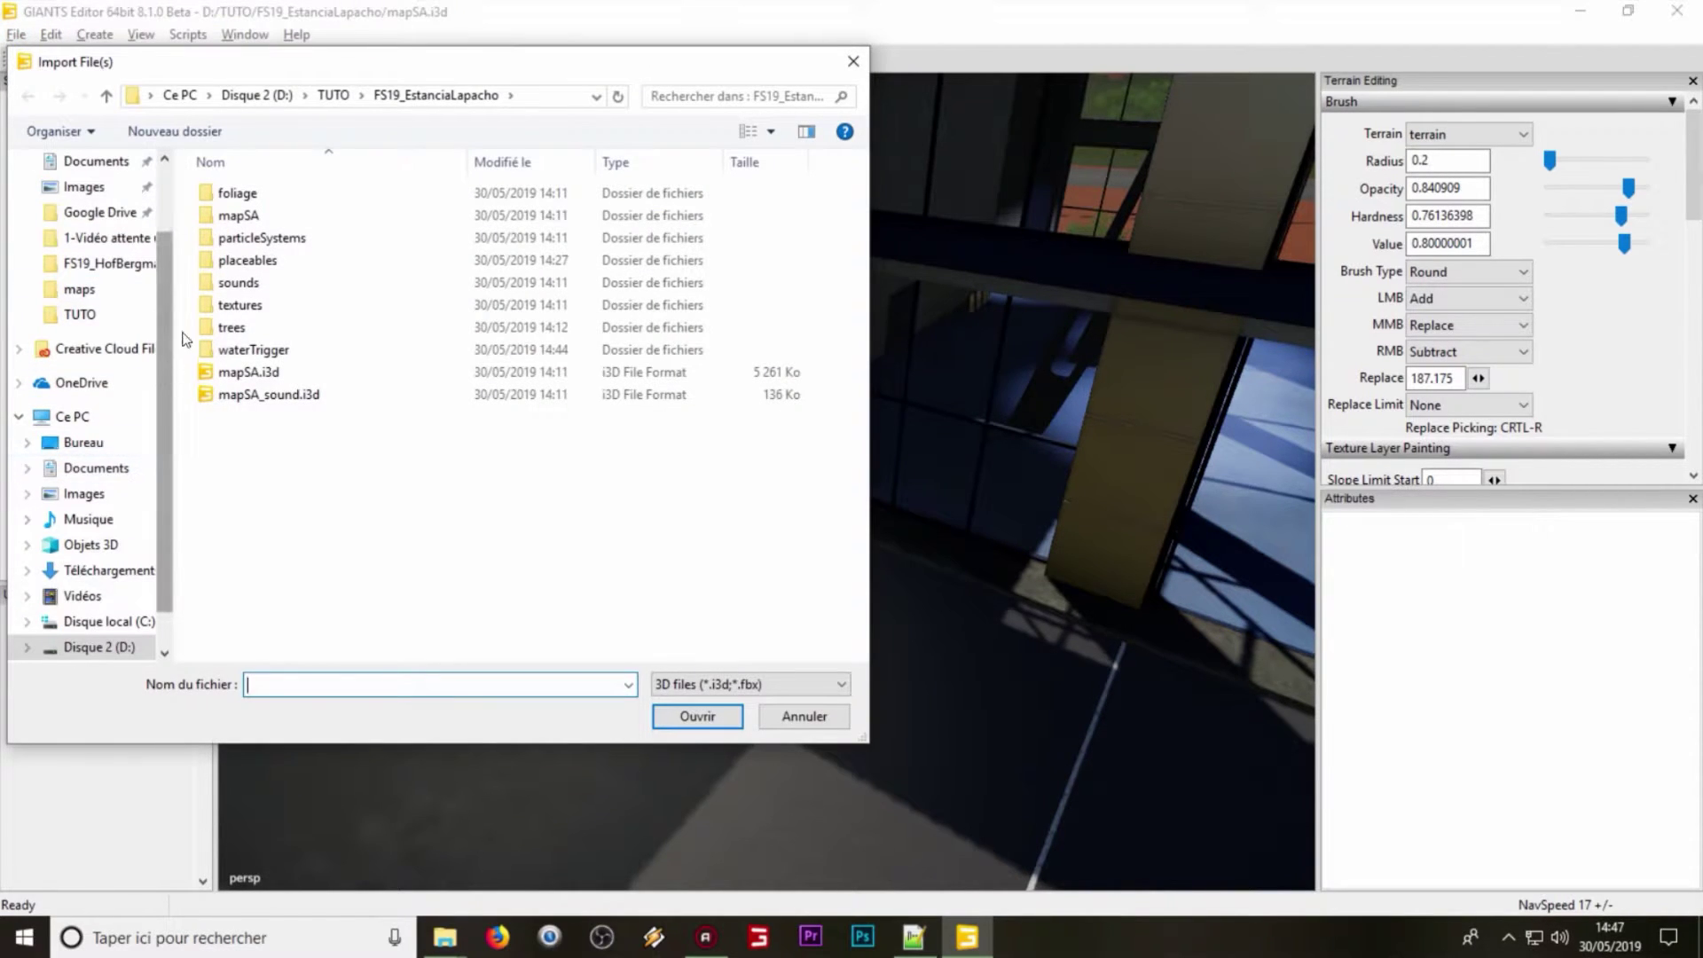
click(334, 95)
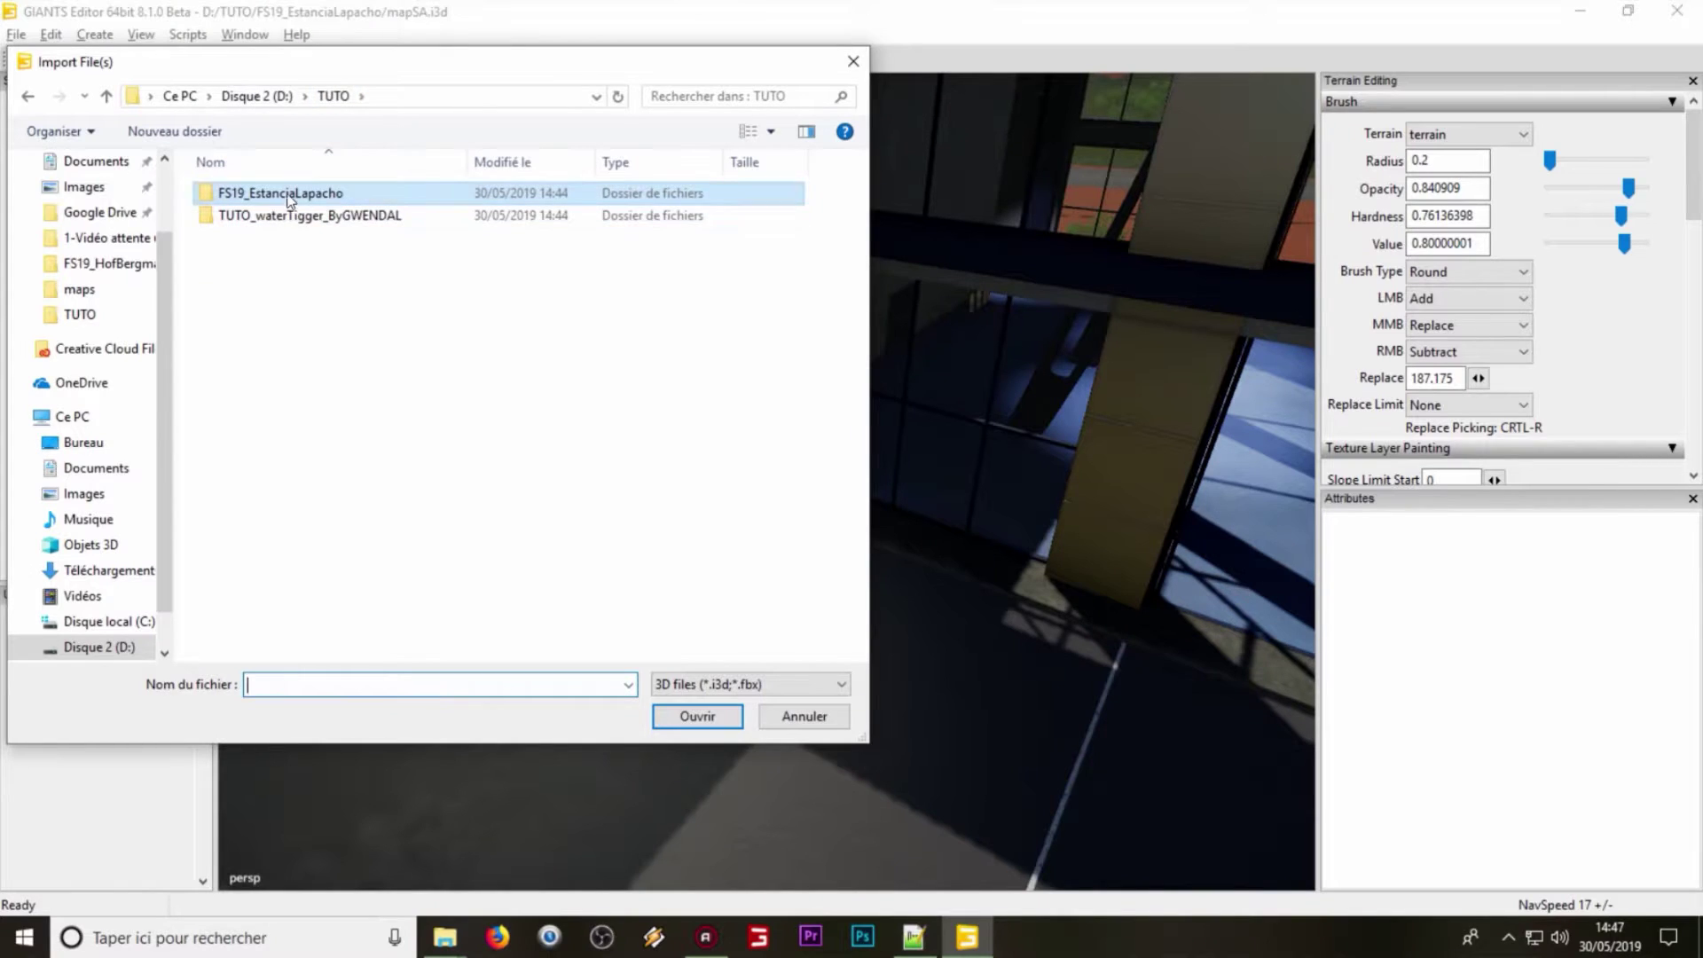
double_click(269, 195)
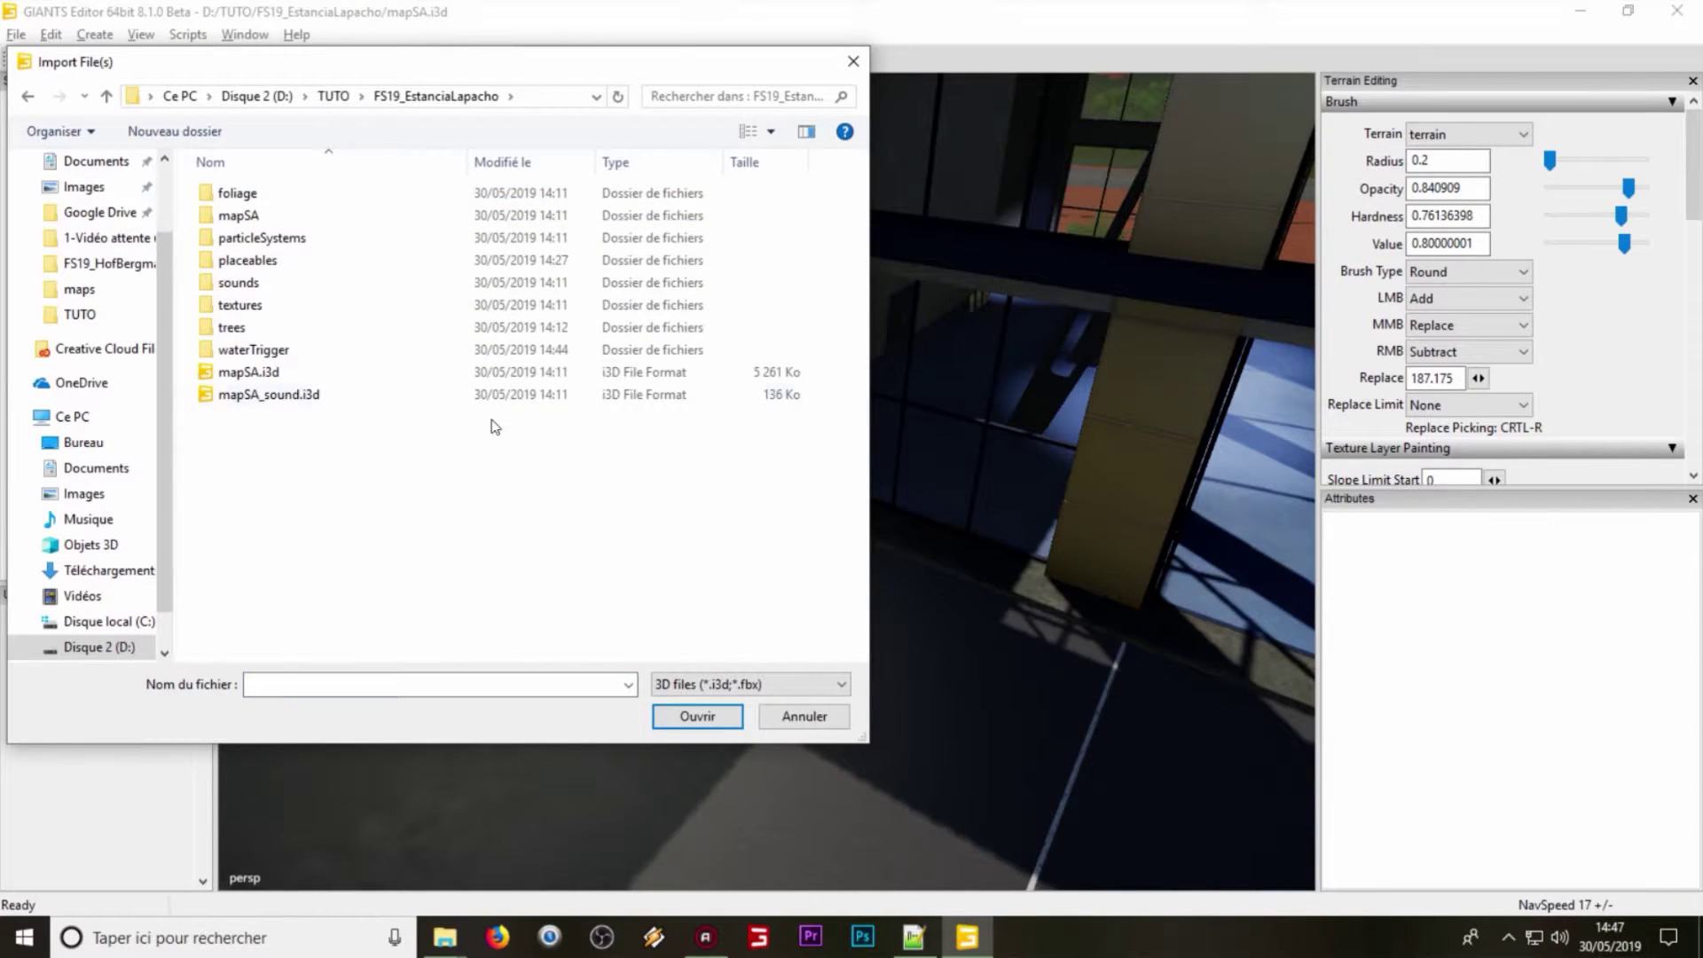
double_click(273, 353)
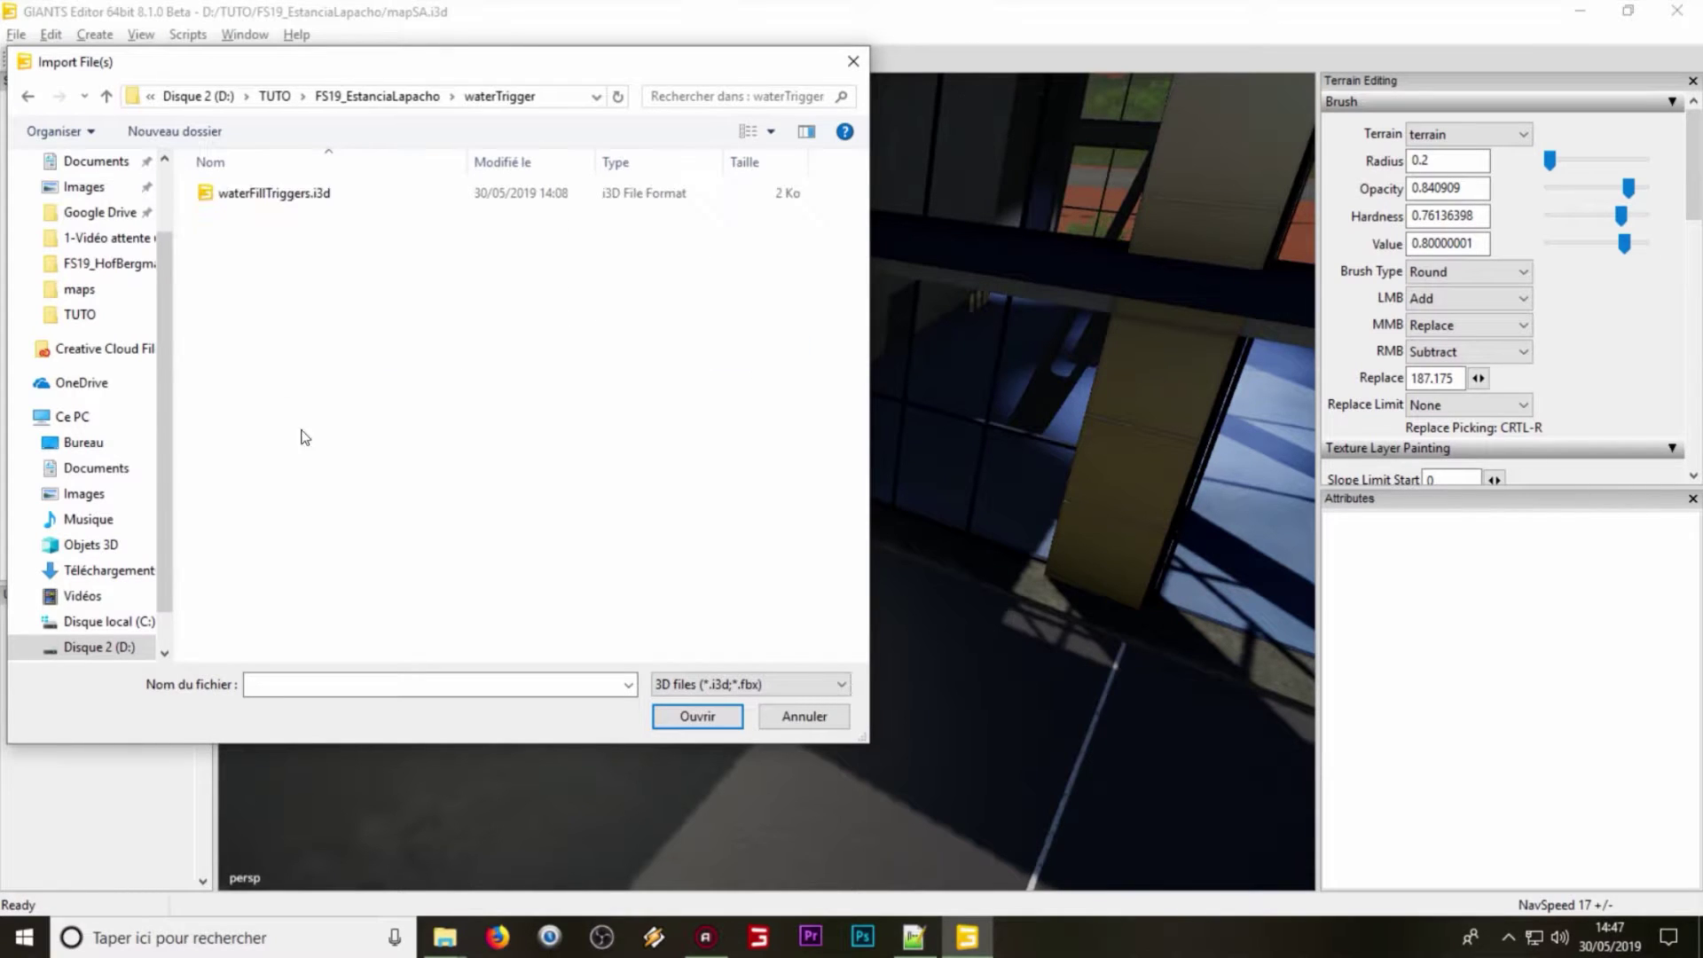
click(385, 206)
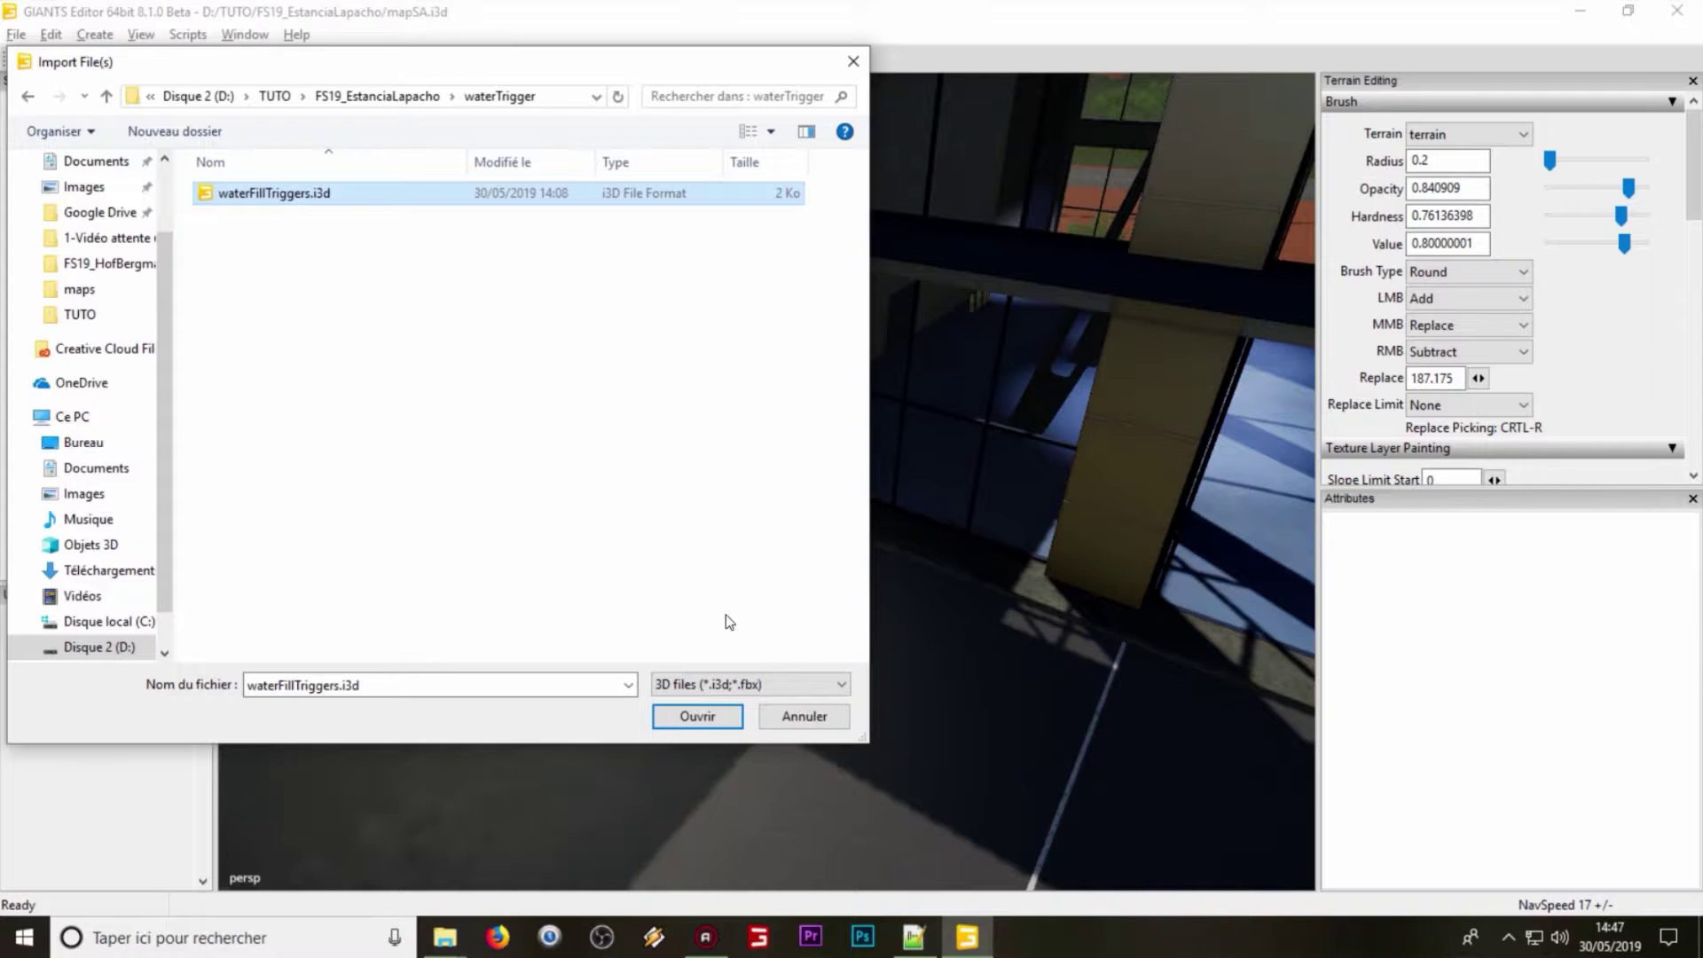
click(701, 716)
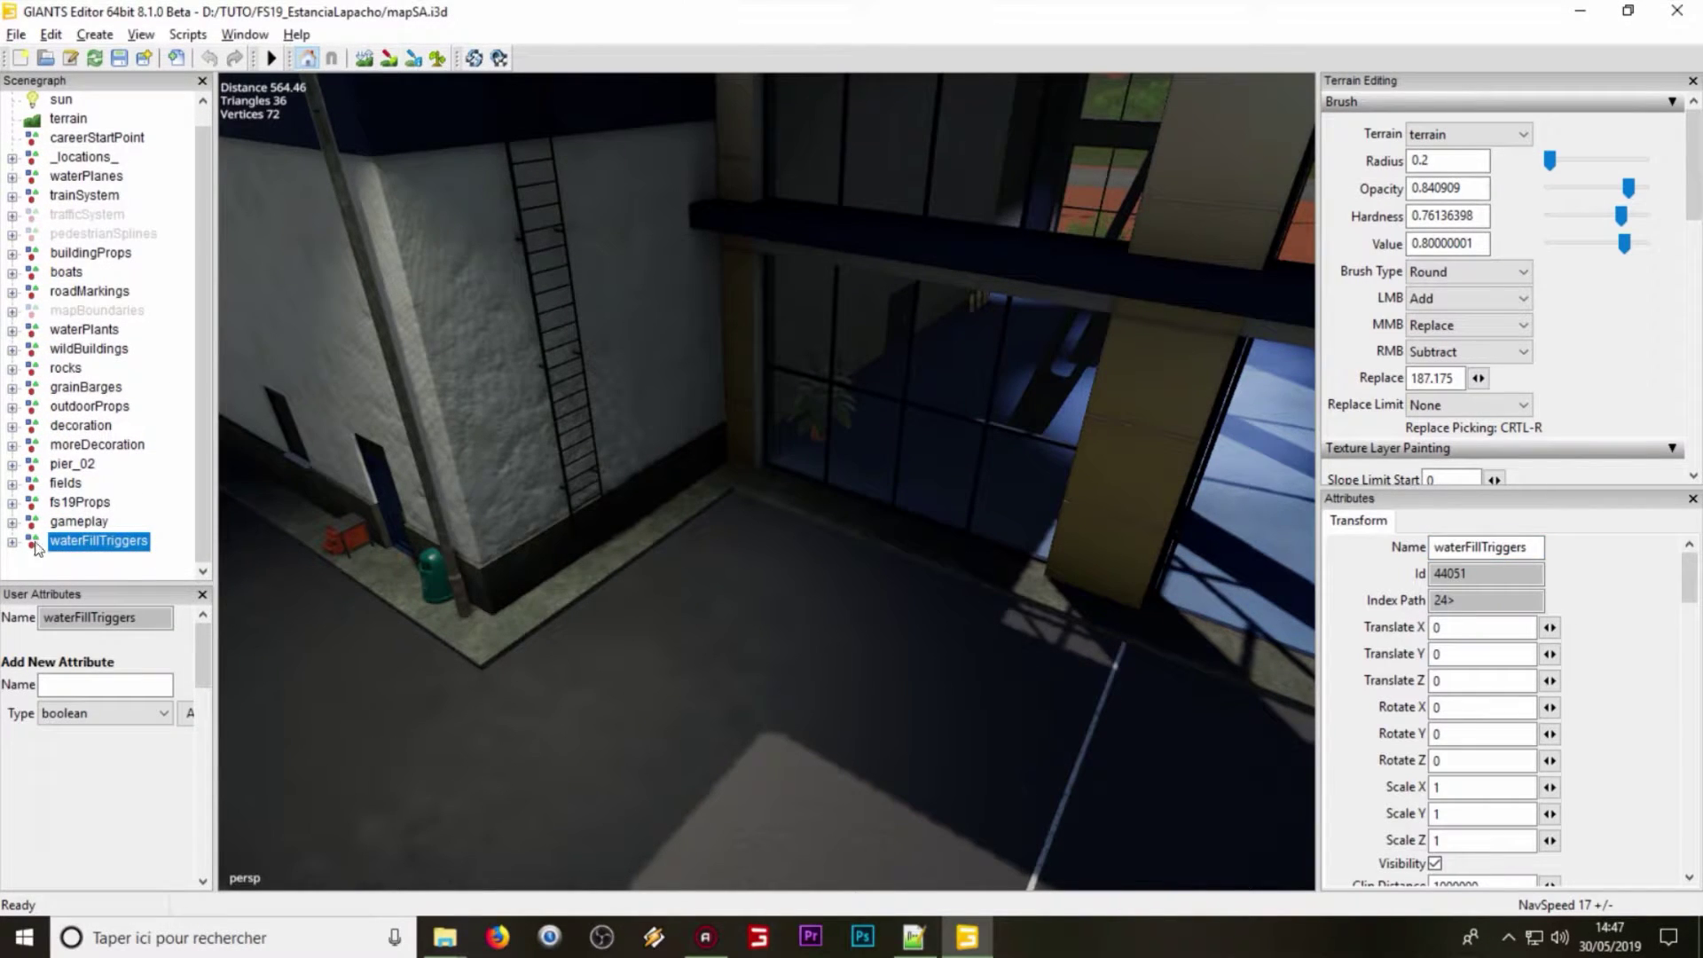
Step: Expand the waterFillTriggers group and place its first waterTrigger on the pavement in the corner between the white building and the glass-fronted hall
click(12, 541)
scroll(22, 484, down, 1)
click(78, 504)
click(94, 542)
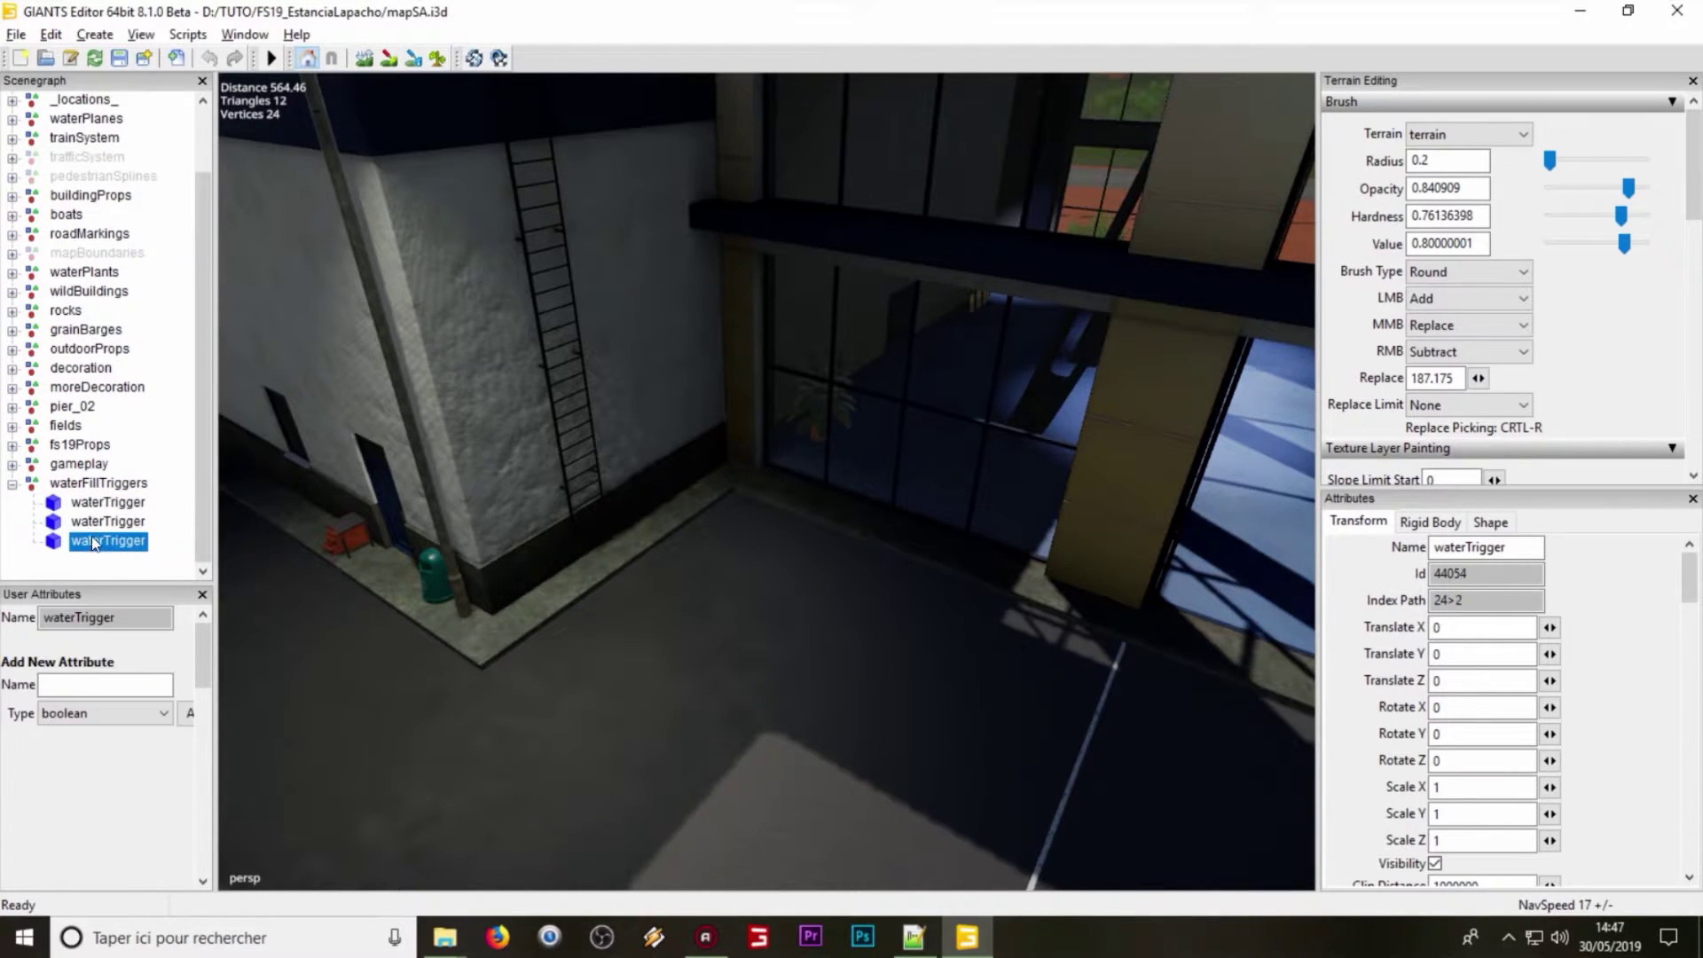
click(96, 504)
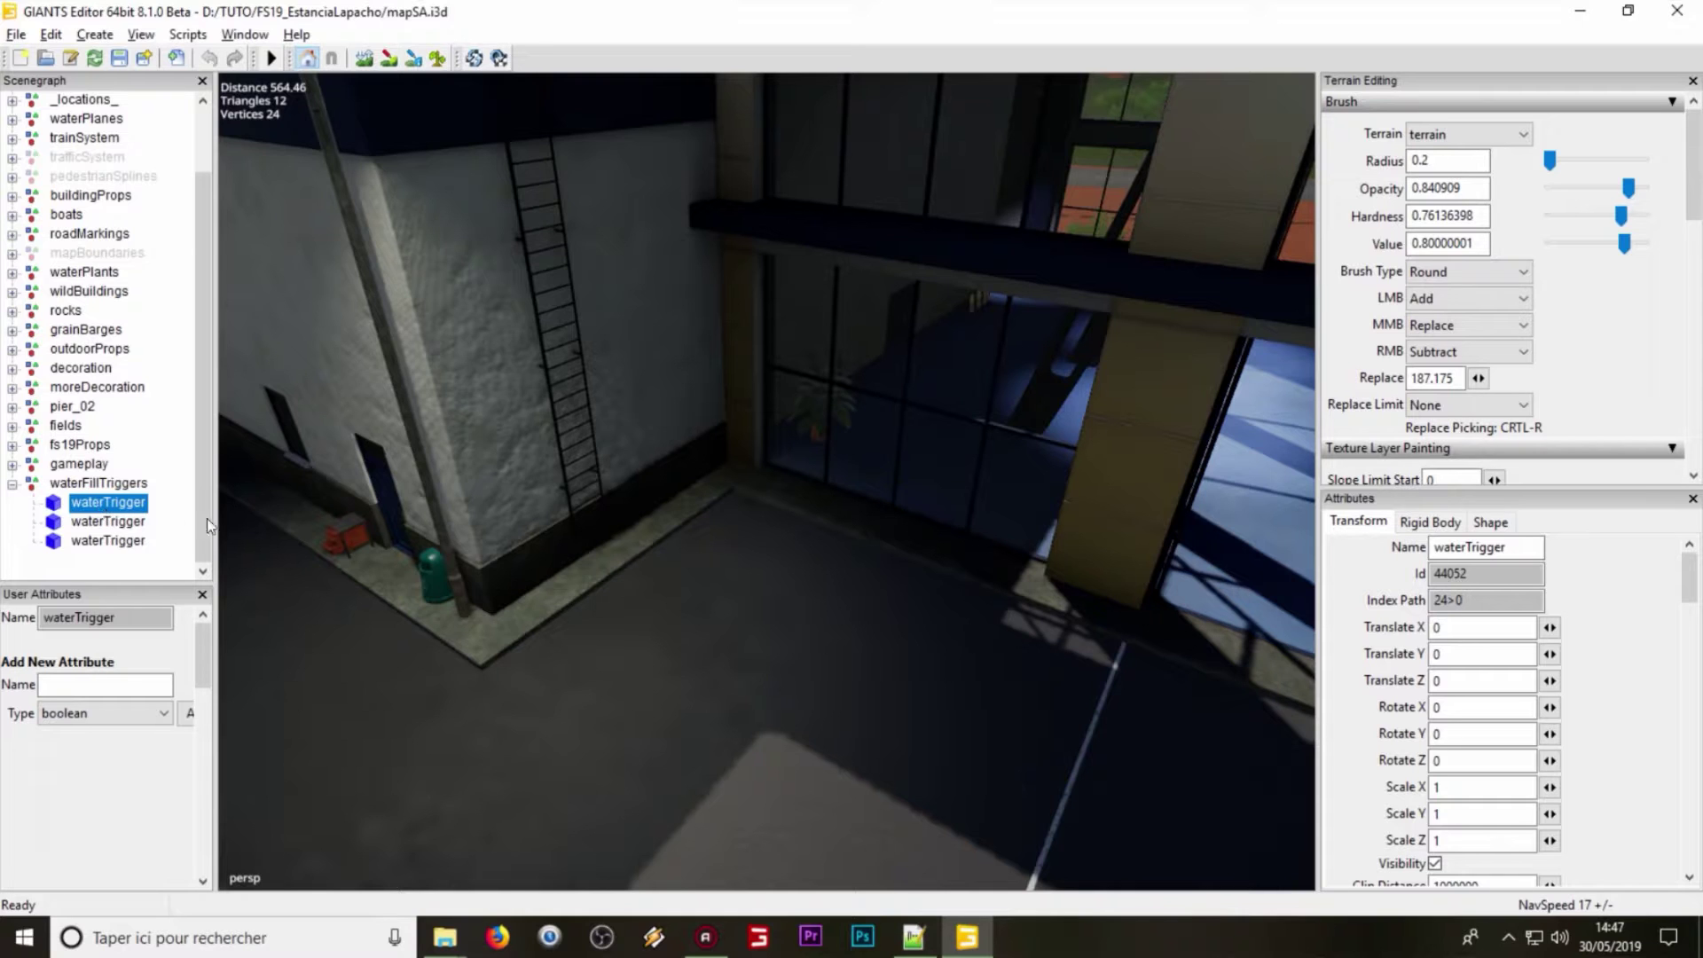
ctrl+shift+click(732, 525)
Step: Fit the first waterTrigger into the corner, rotating it to about -12.4 around Y and scaling its height to about 0.318
drag(729, 490, 724, 125)
right_drag(724, 124, 770, 412)
mouse_move(770, 412)
mouse_down()
mouse_move(795, 404)
mouse_move(758, 439)
mouse_up()
drag(803, 512, 764, 511)
drag(785, 426, 802, 397)
drag(795, 335, 795, 377)
middle_drag(795, 377, 774, 227)
drag(794, 235, 795, 392)
Step: Place the second waterTrigger at the planted bed before the hall's glazed front, rotated to about -10.9 around Y, and check its fit
middle_drag(795, 392, 910, 595)
middle_drag(641, 480, 852, 382)
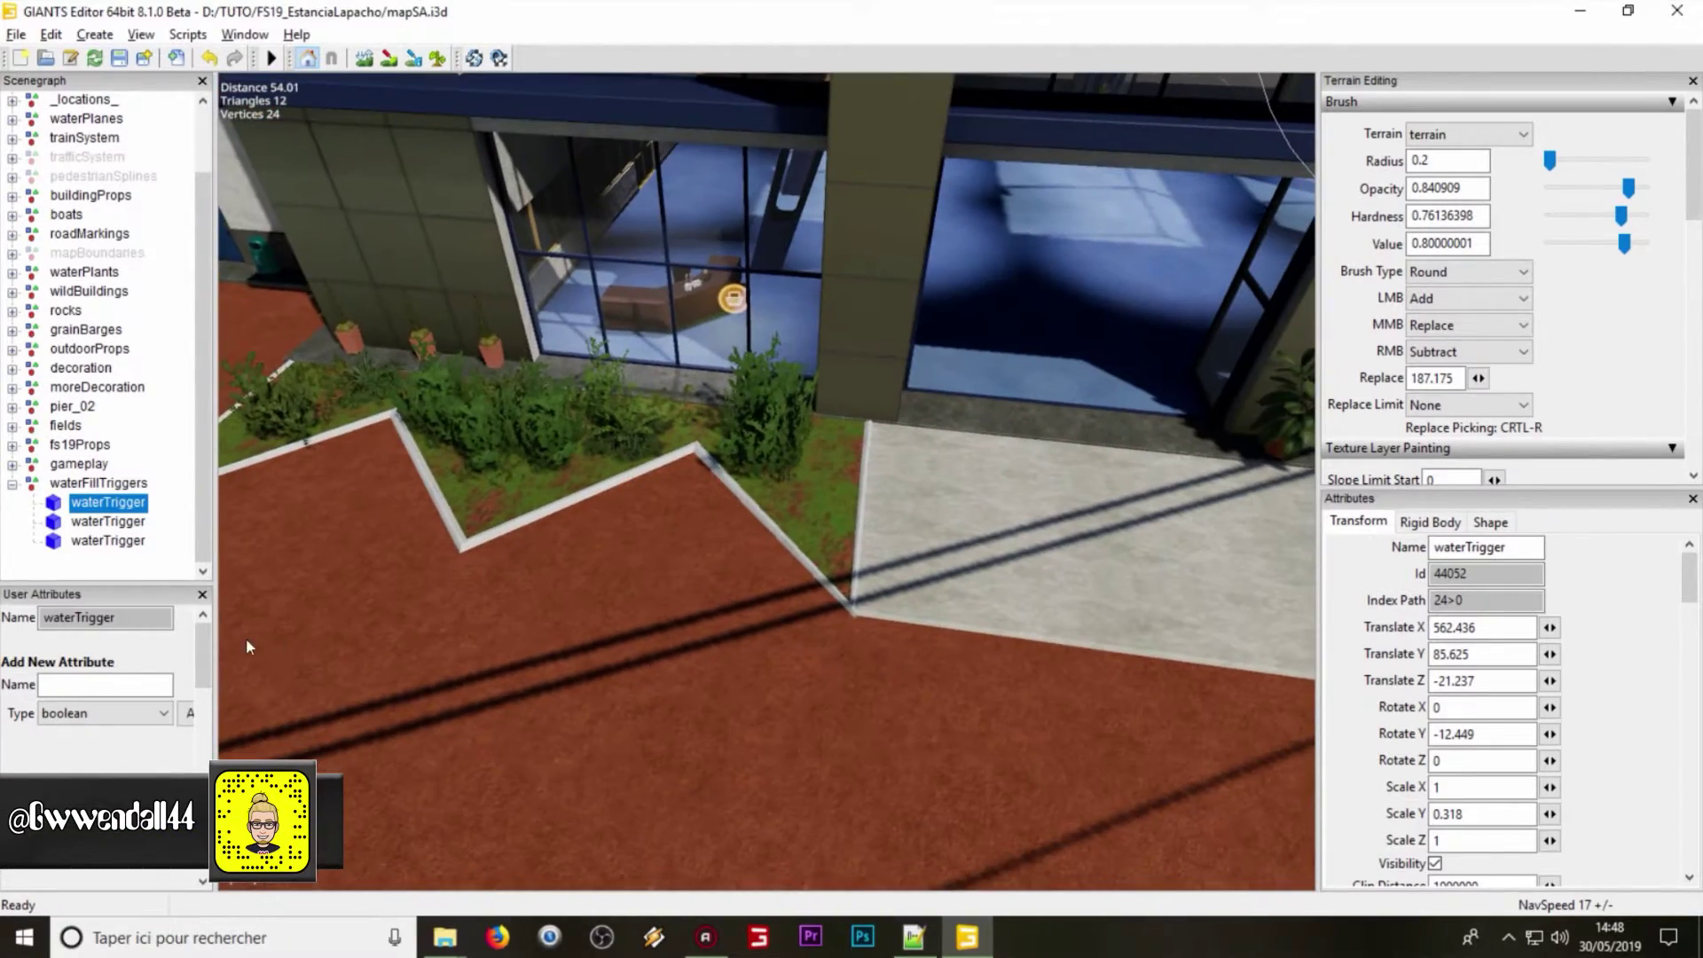
click(111, 522)
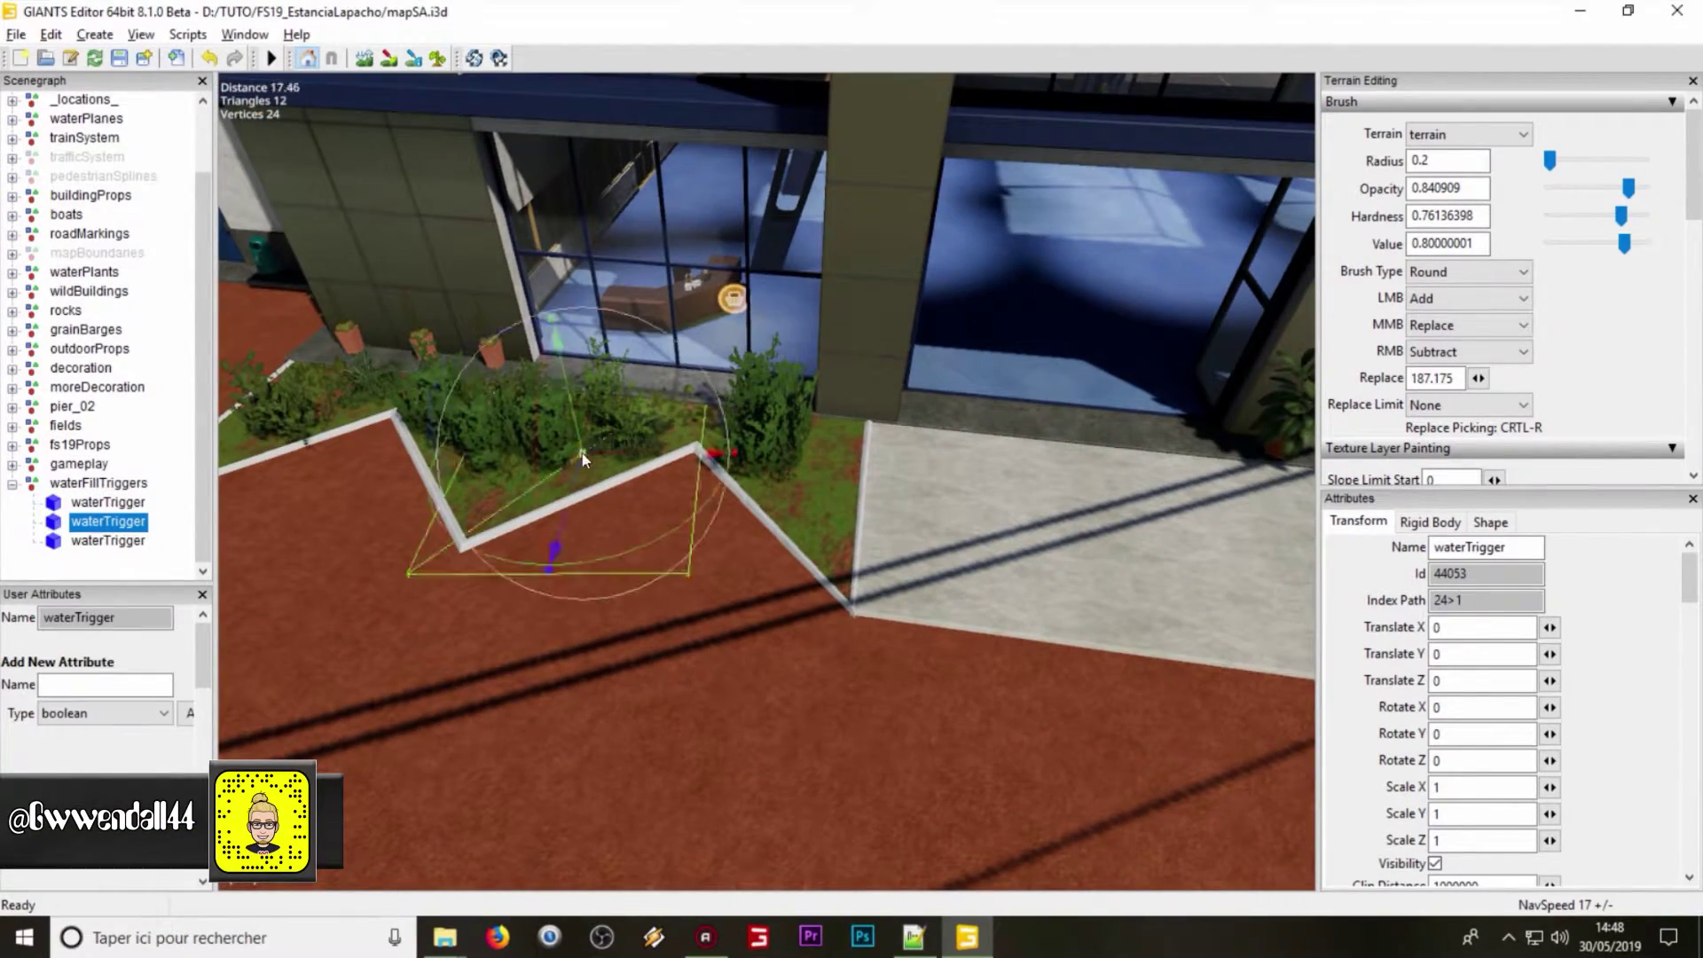
ctrl+shift+click(582, 451)
drag(580, 353, 547, 288)
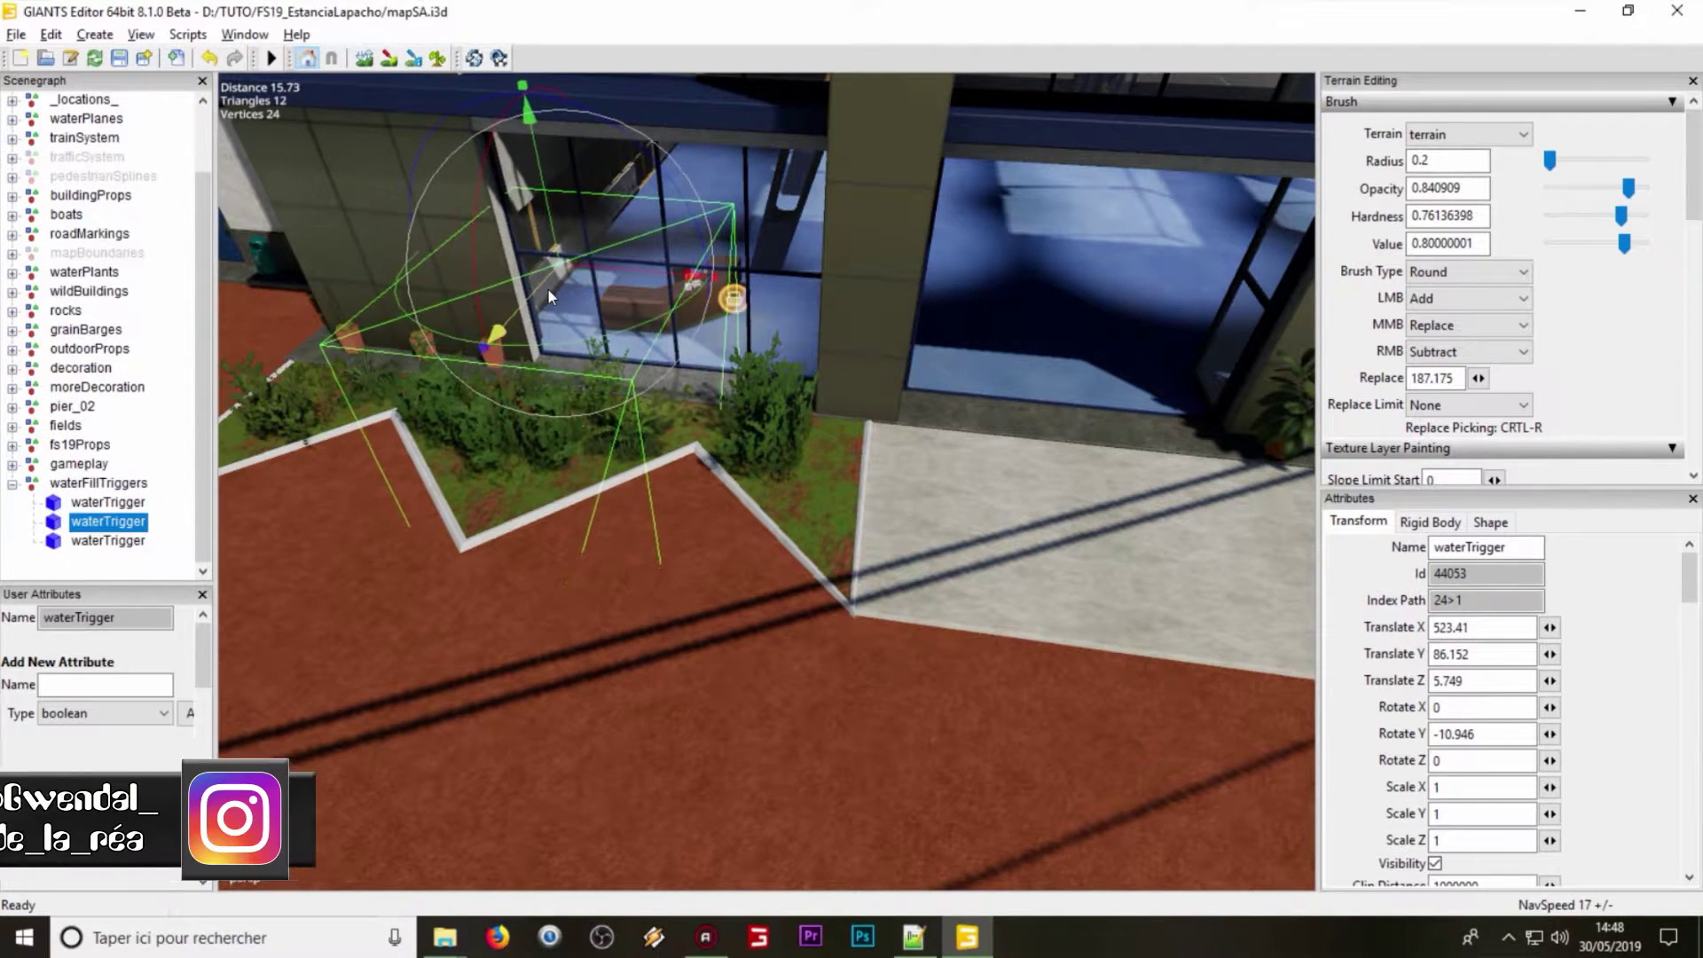
scroll(504, 334, down, 3)
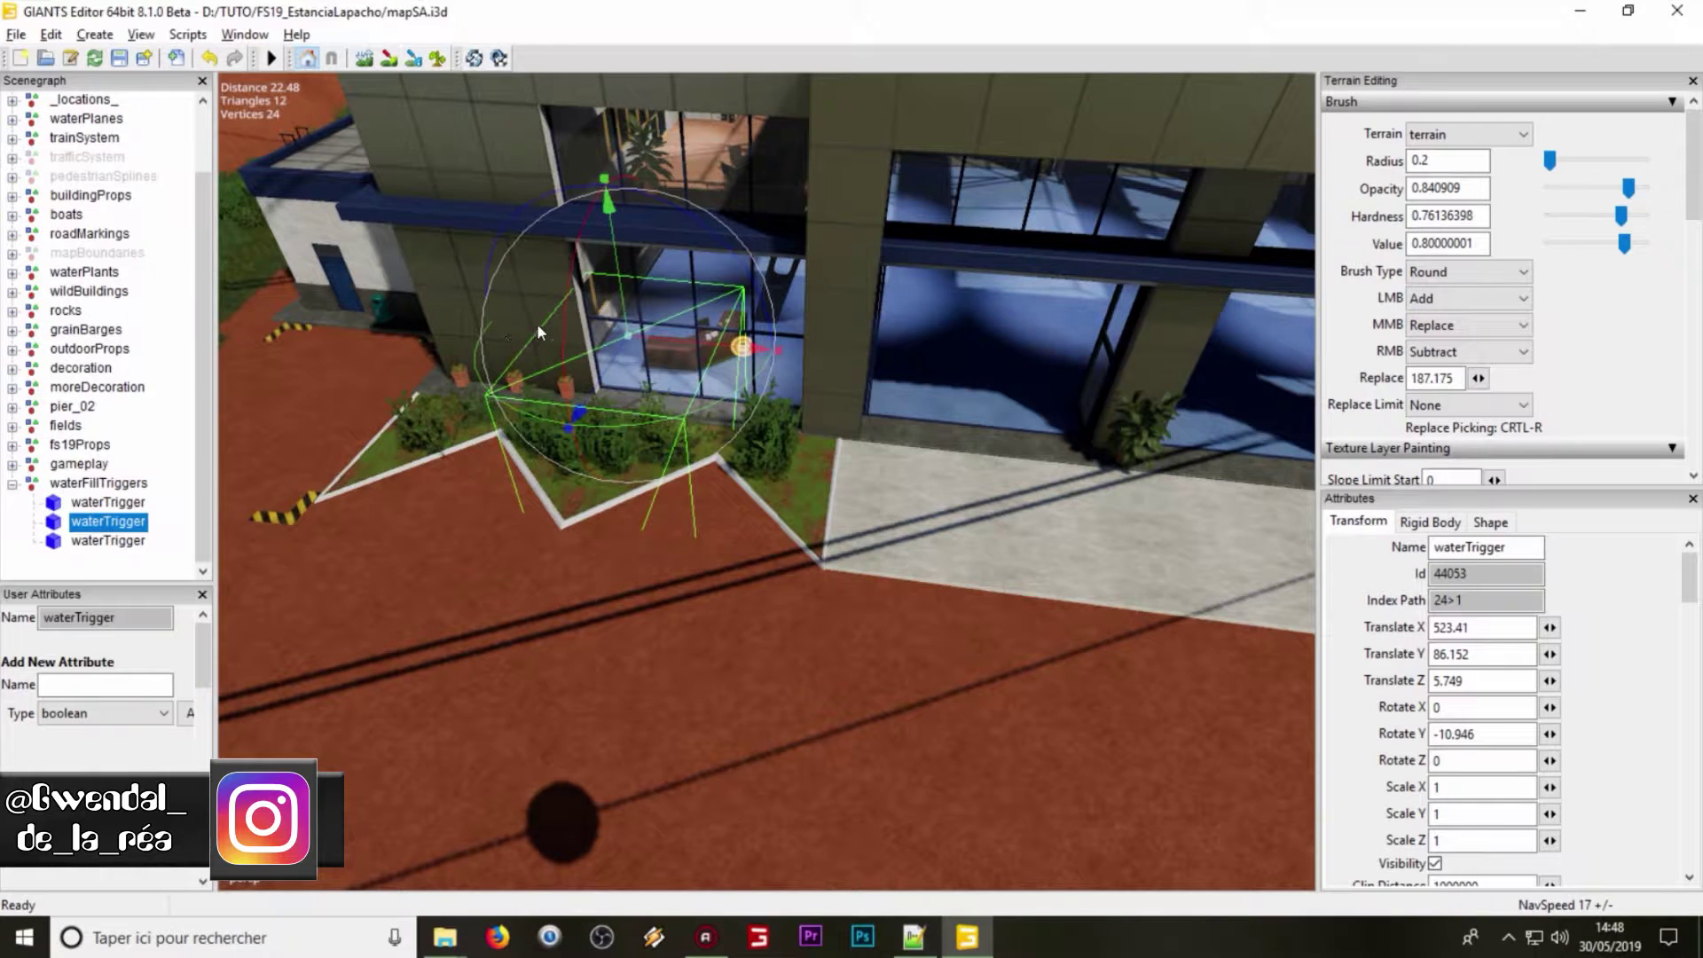
right_drag(612, 188, 728, 162)
scroll(757, 140, up, 2)
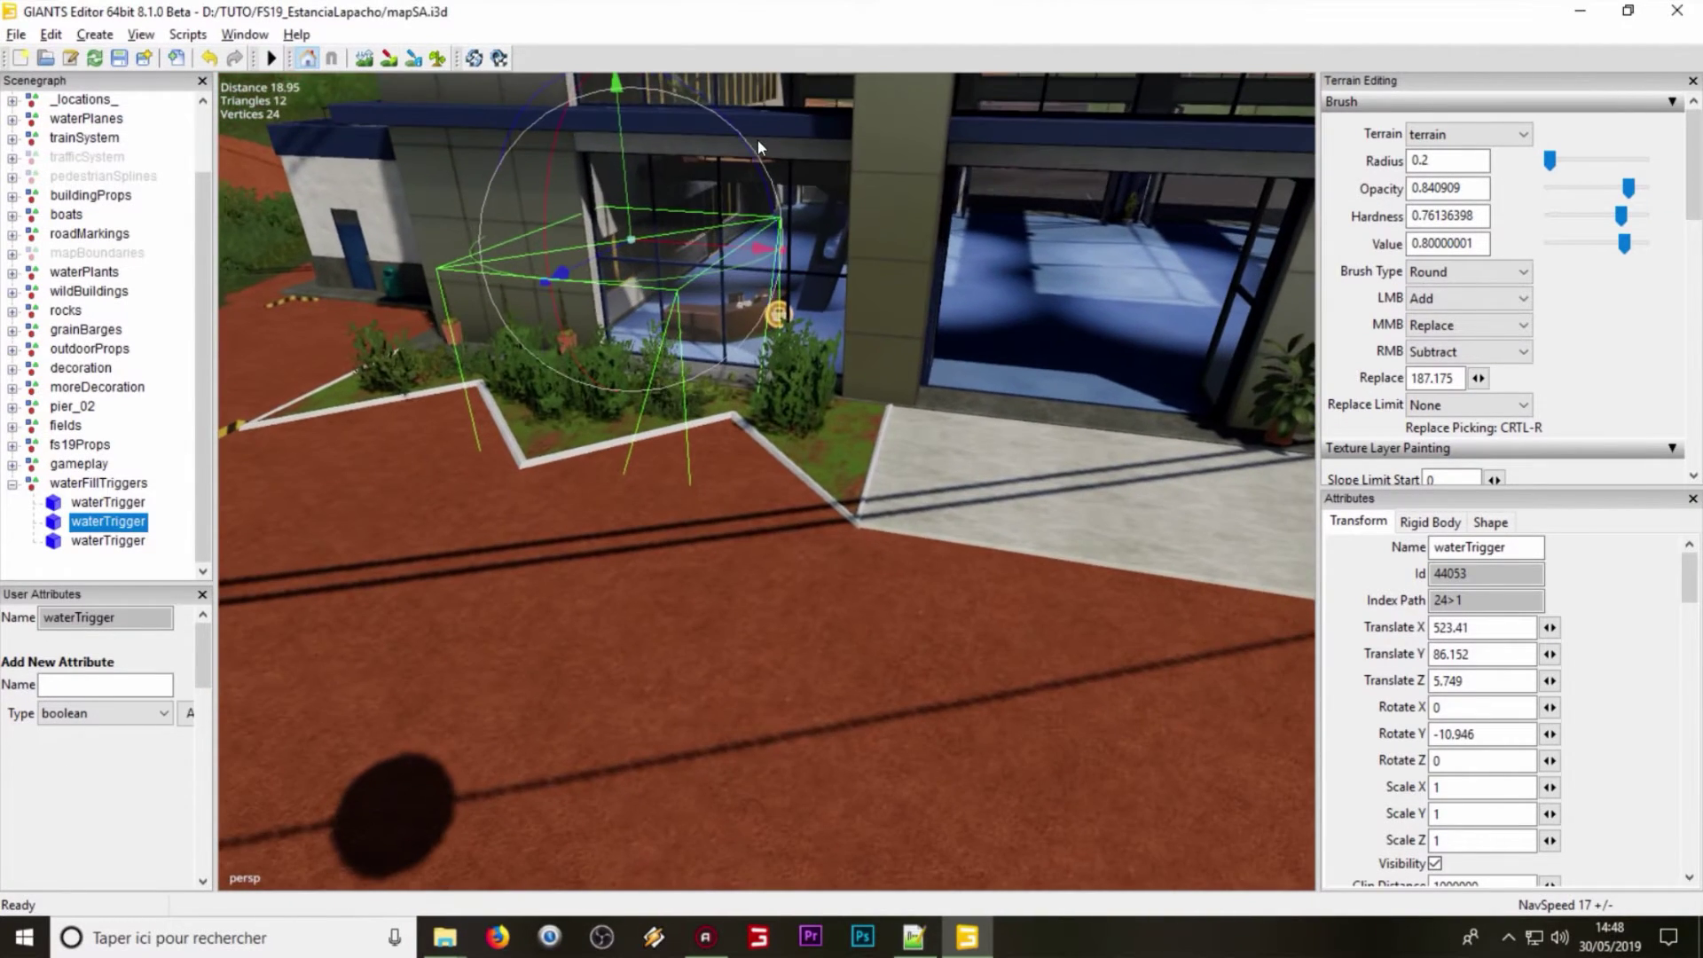
Step: Duplicate the third waterTrigger inside the waterFillTriggers group
click(108, 540)
right_drag(514, 340, 759, 334)
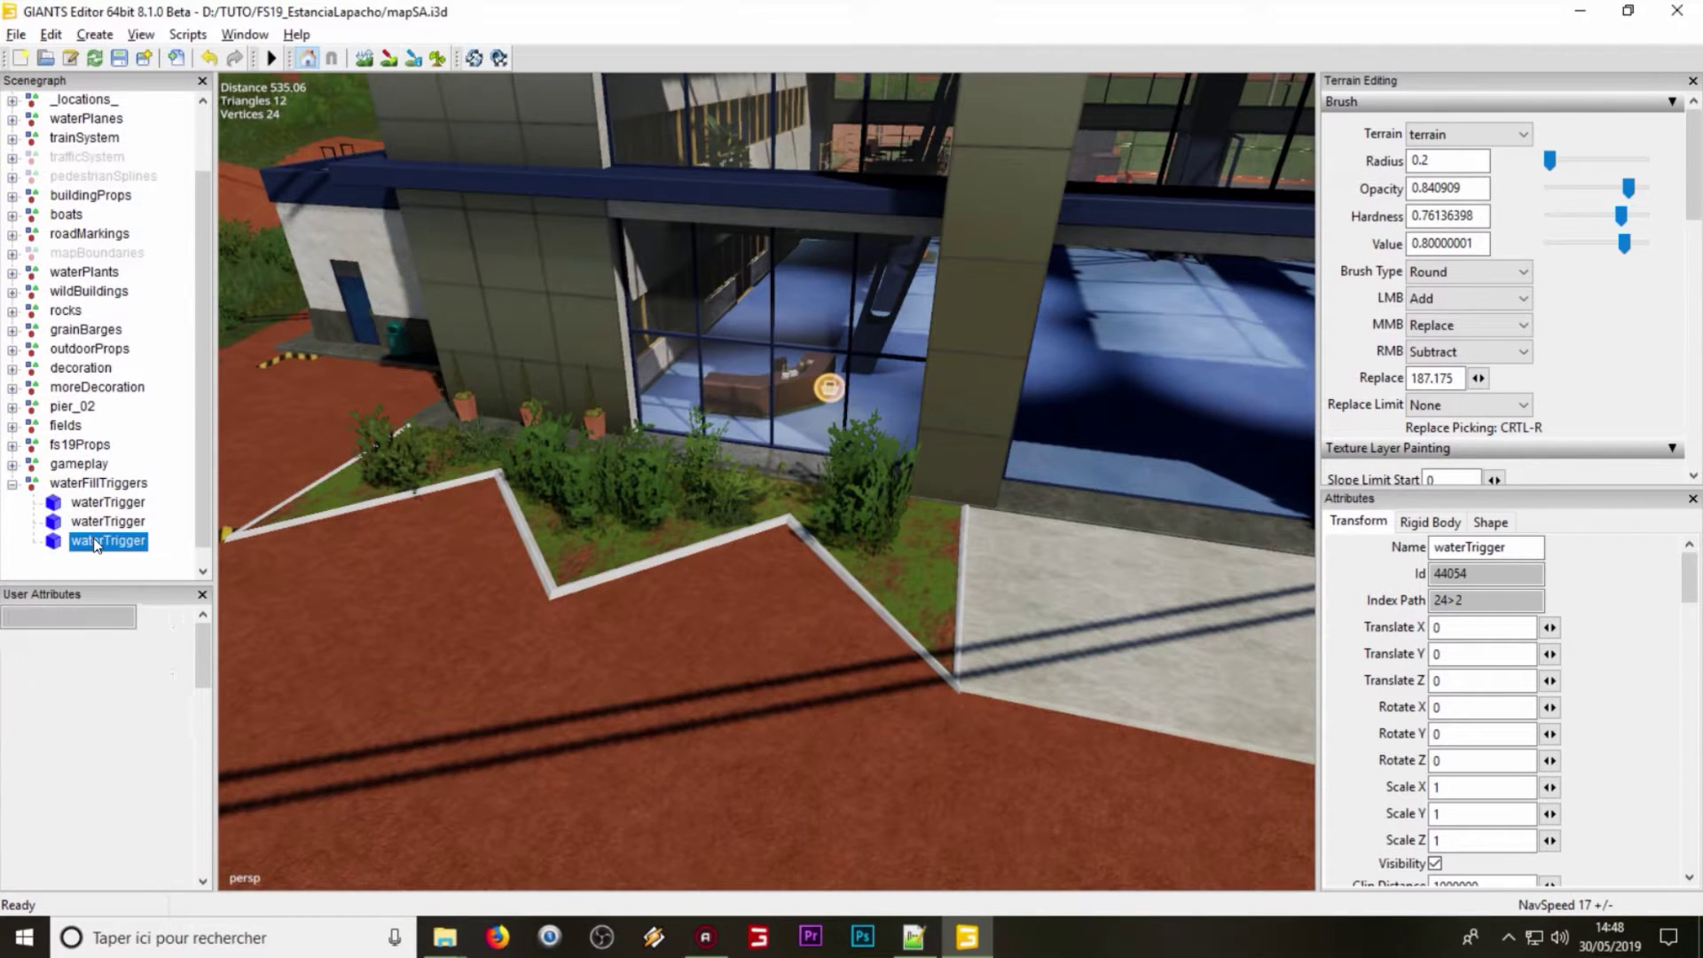
key(ctrl+d)
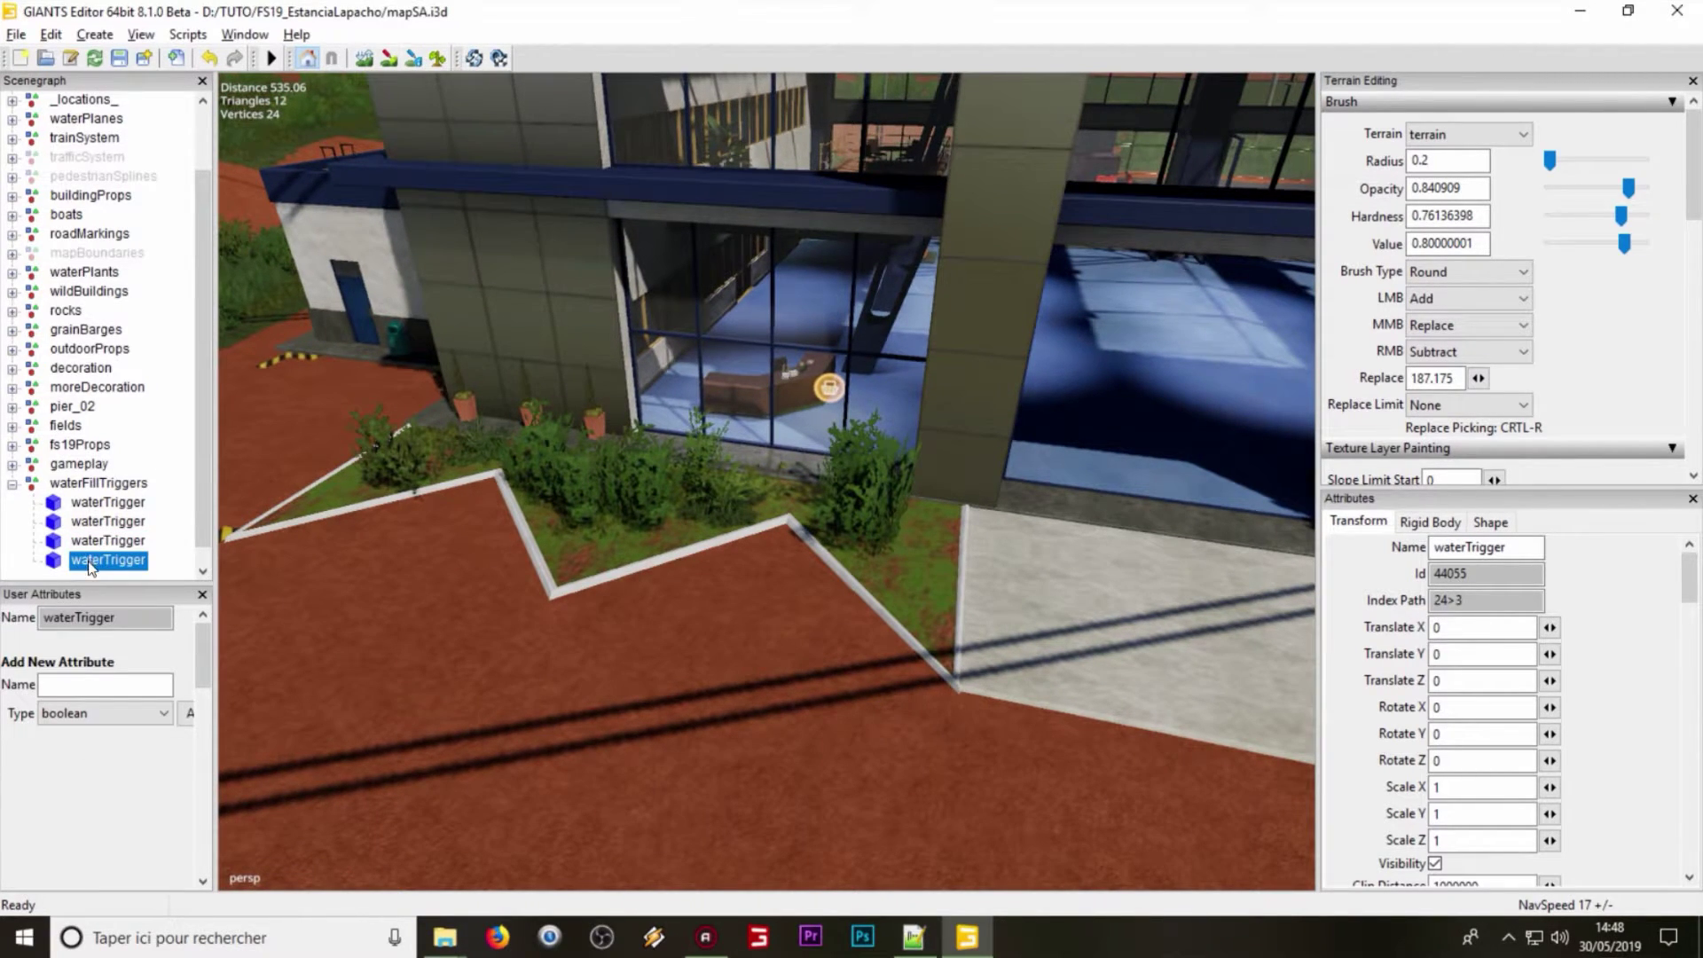
right_drag(849, 486, 825, 568)
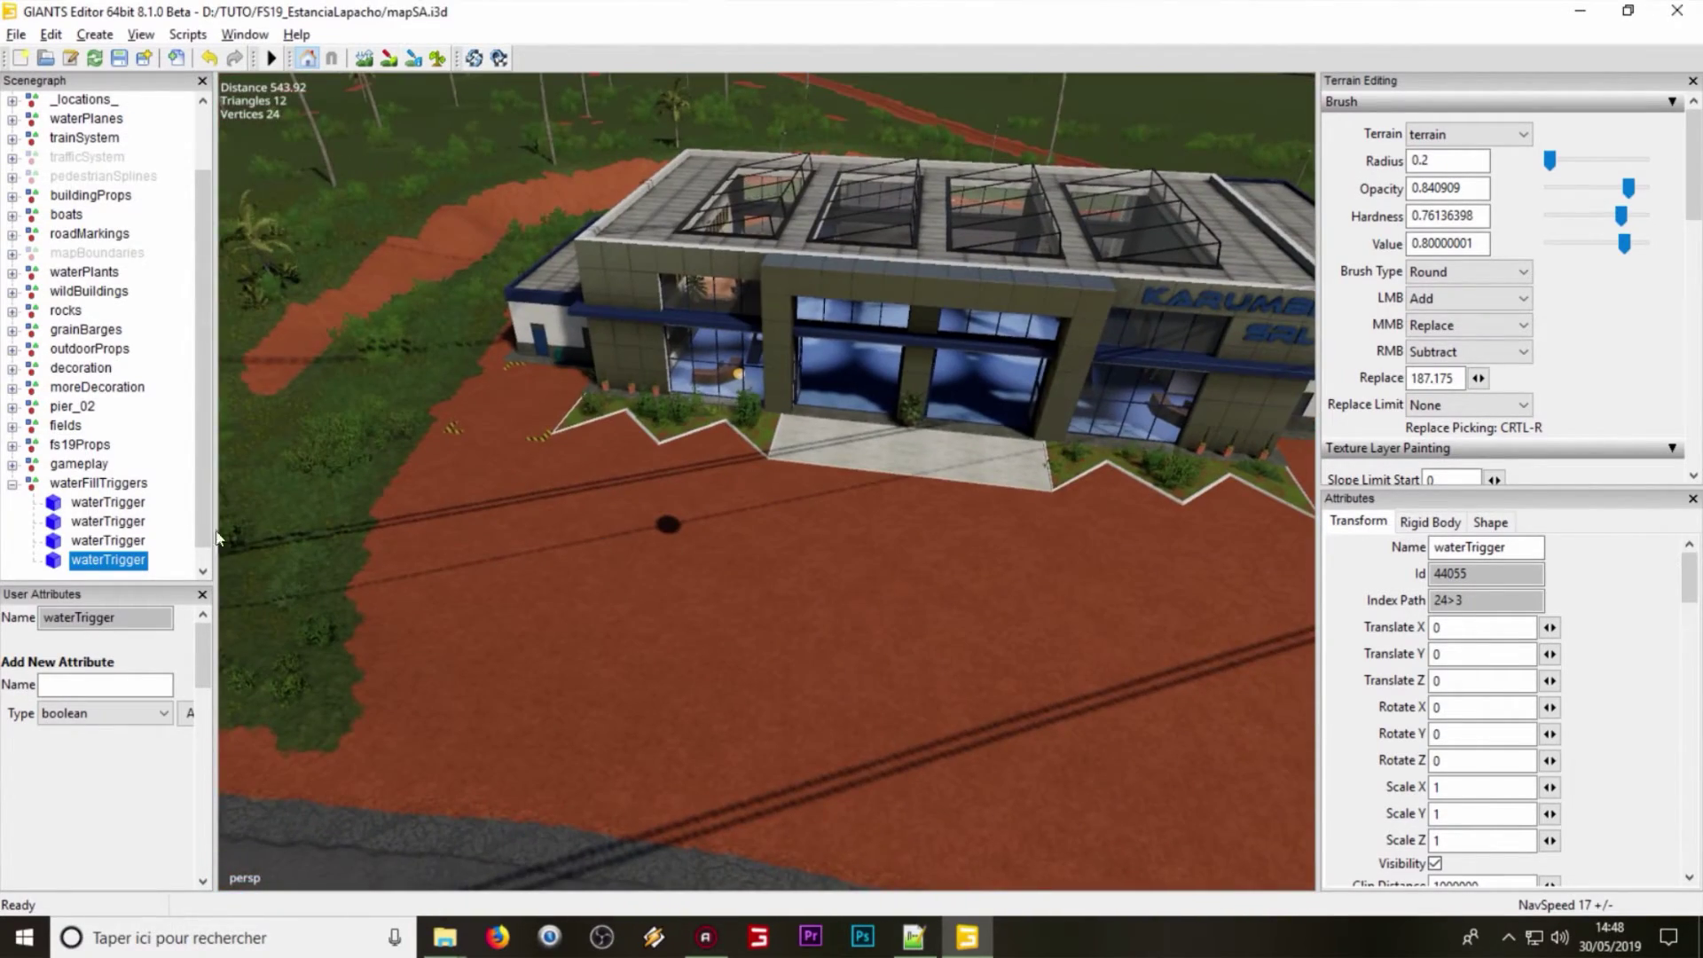
Step: Compare the index paths of the first and the duplicated waterTrigger in the waterFillTriggers group
click(125, 504)
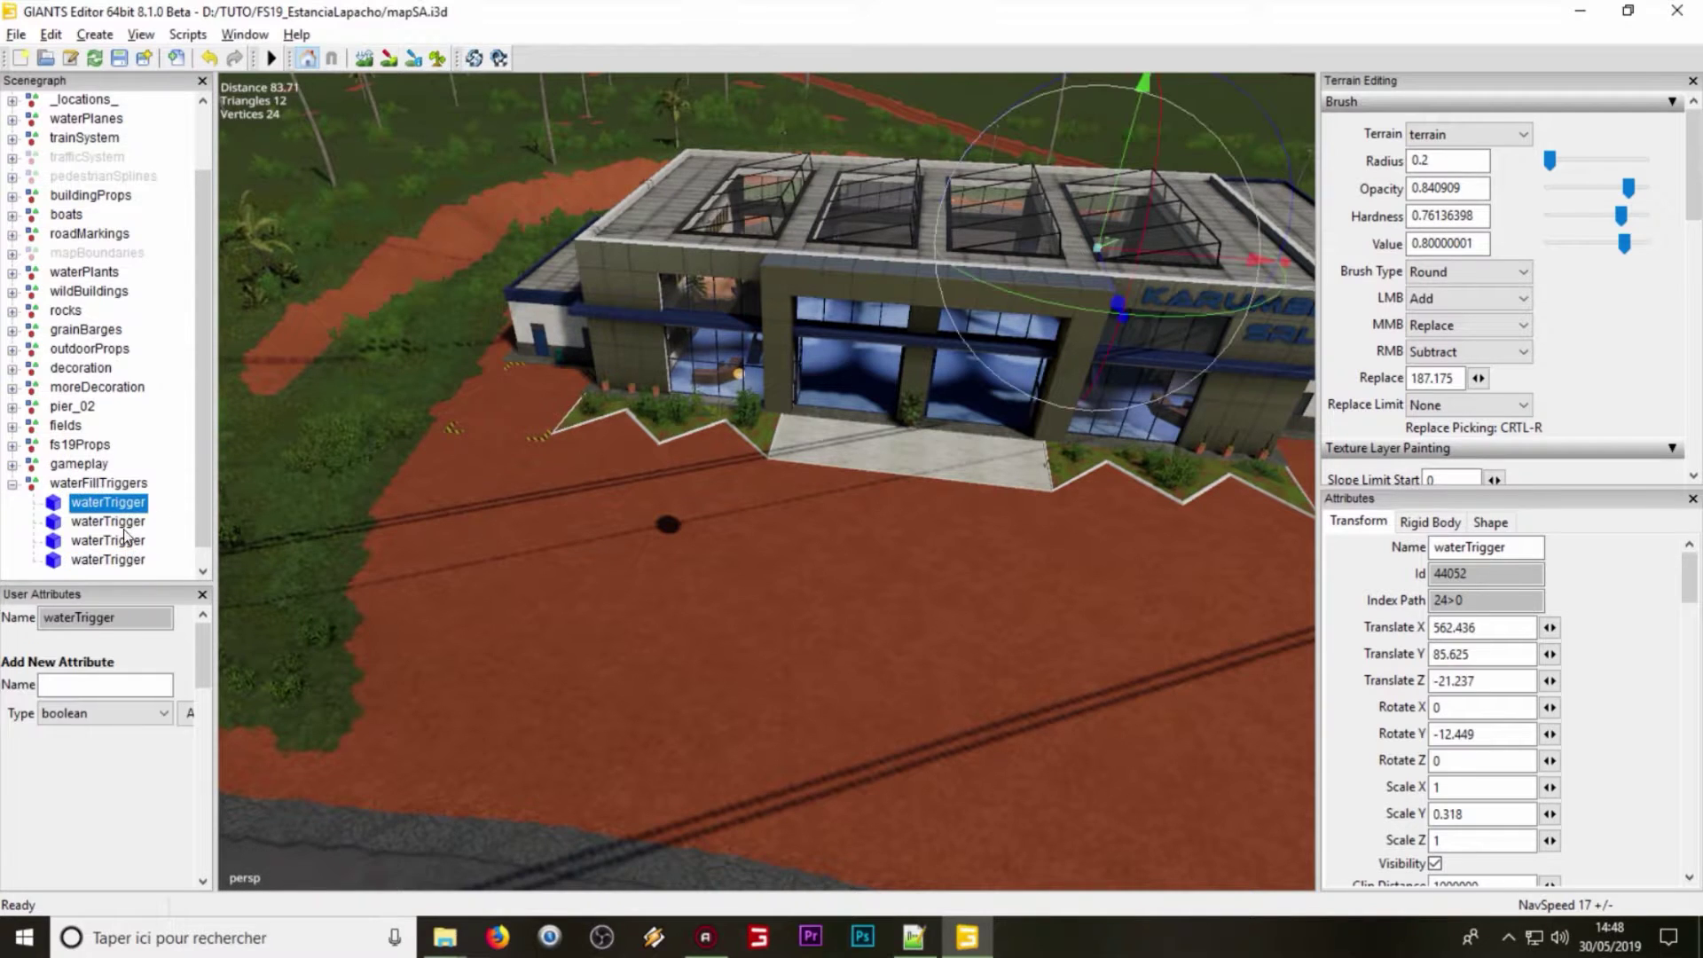
click(125, 542)
click(125, 560)
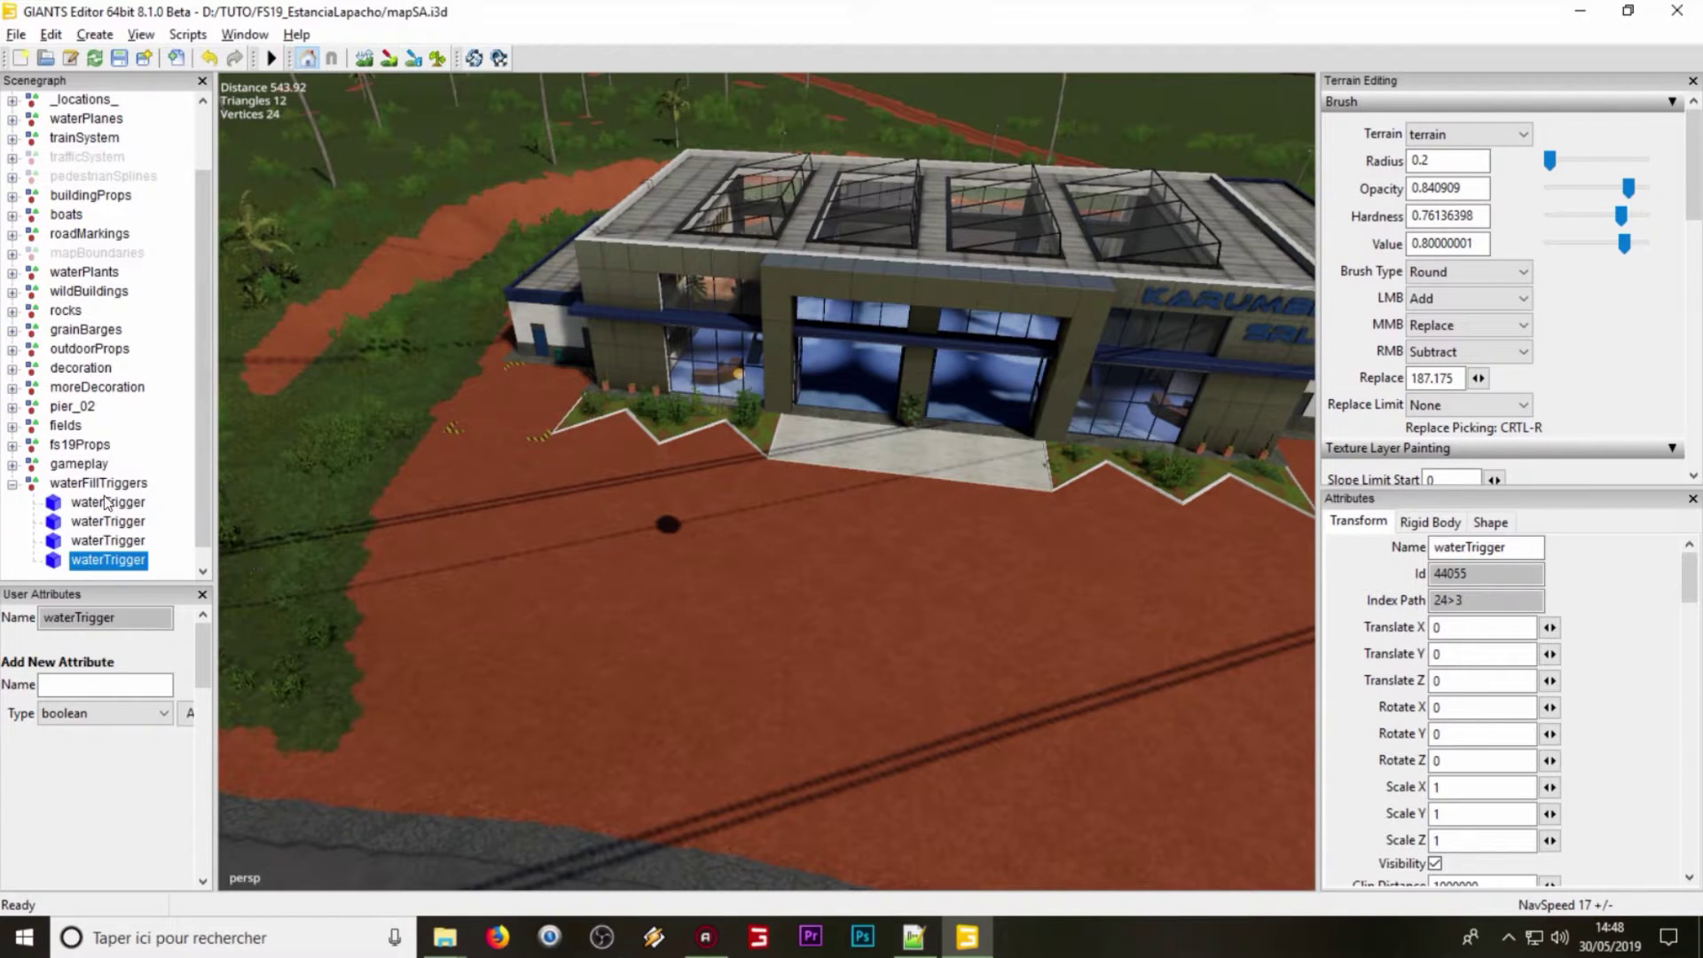
click(710, 577)
click(125, 503)
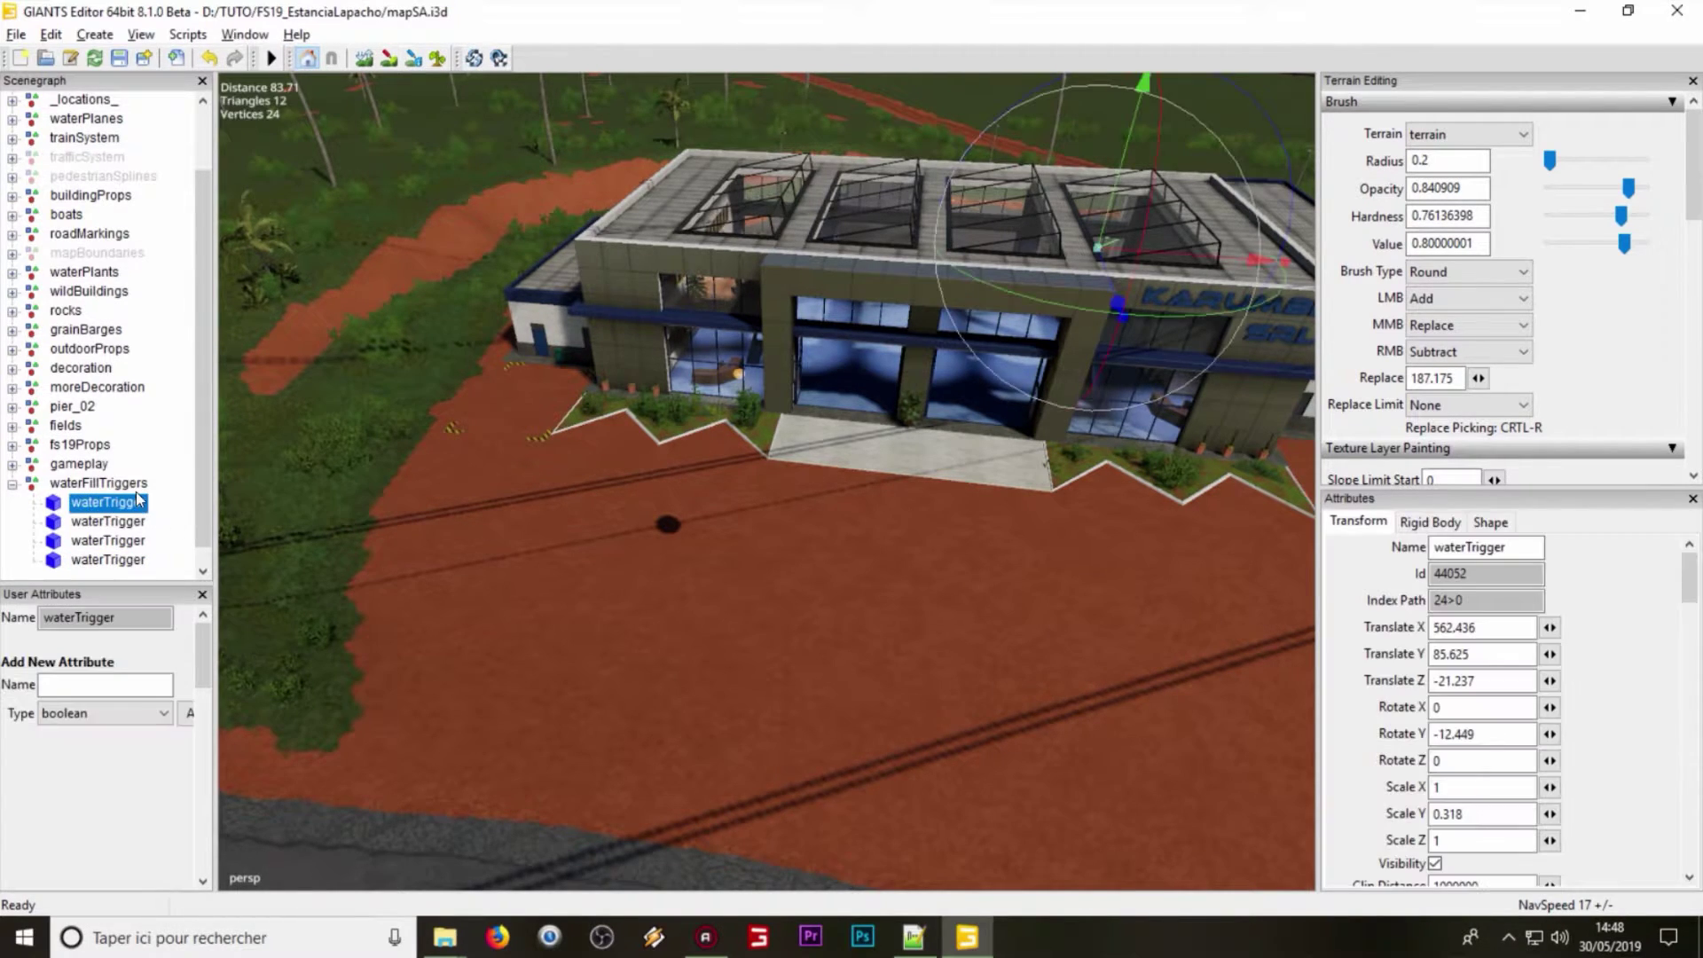
double_click(1451, 600)
click(126, 561)
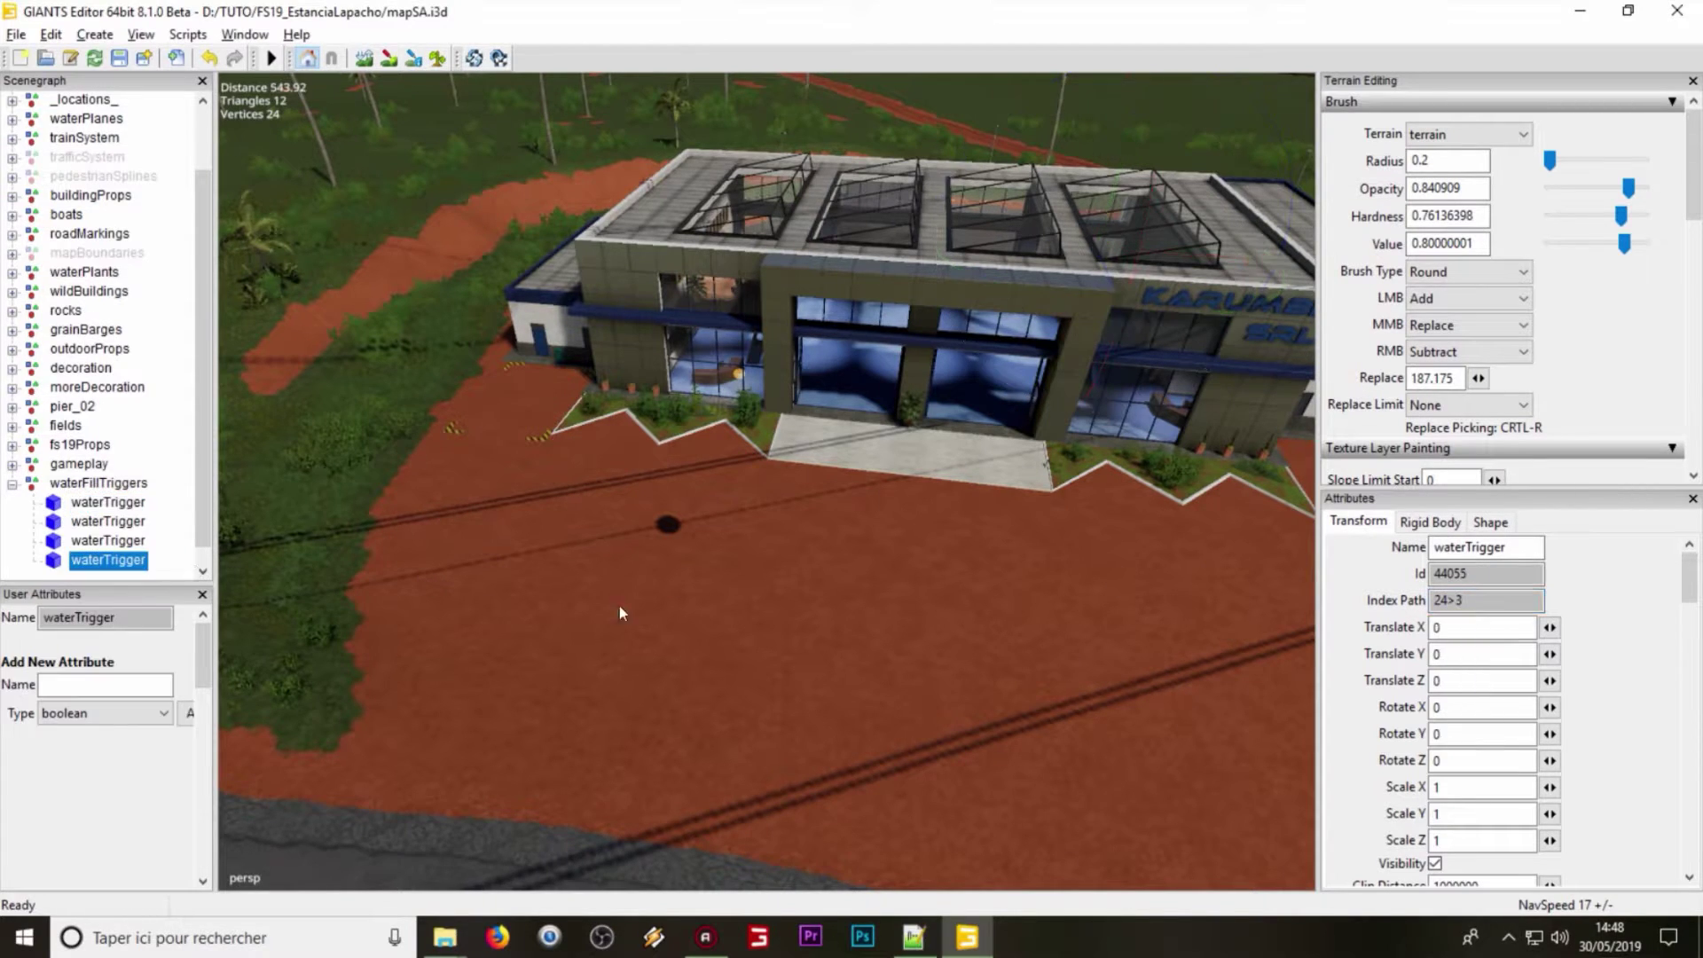
double_click(1477, 601)
Step: Export the waterFillTriggers group with files over waterFillTriggers.i3d in the map's waterTrigger folder, keeping the parent directory structure
right_drag(681, 328, 544, 519)
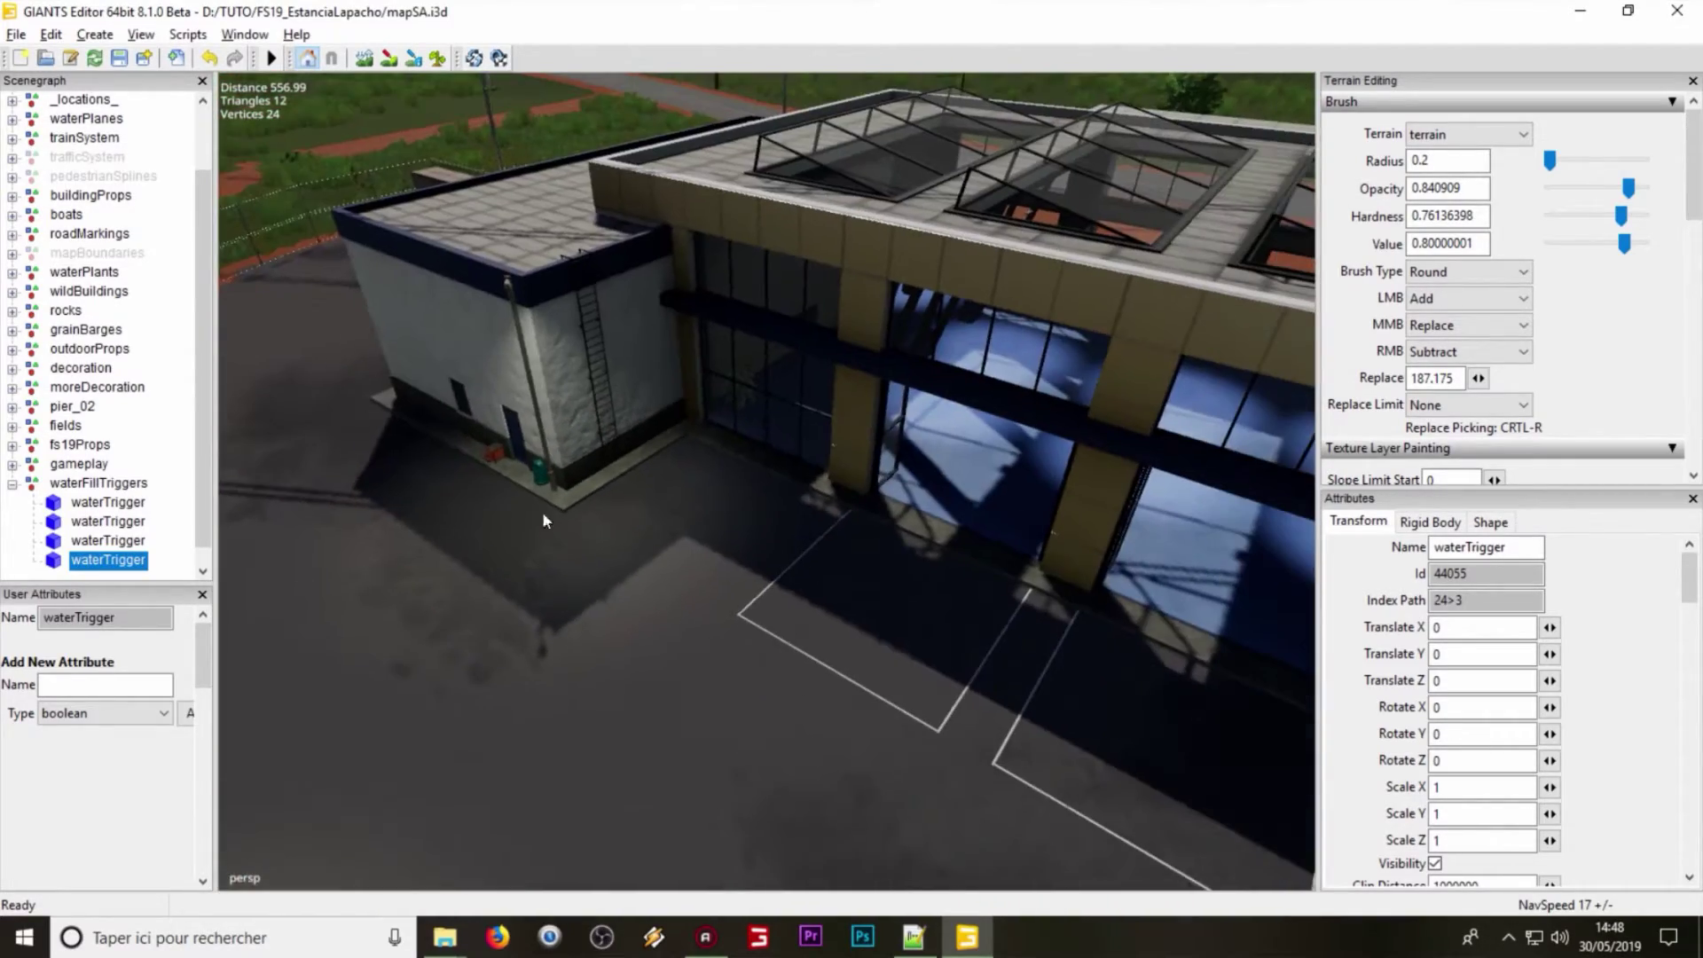
click(127, 483)
right_drag(532, 444, 583, 214)
right_drag(1127, 508, 842, 353)
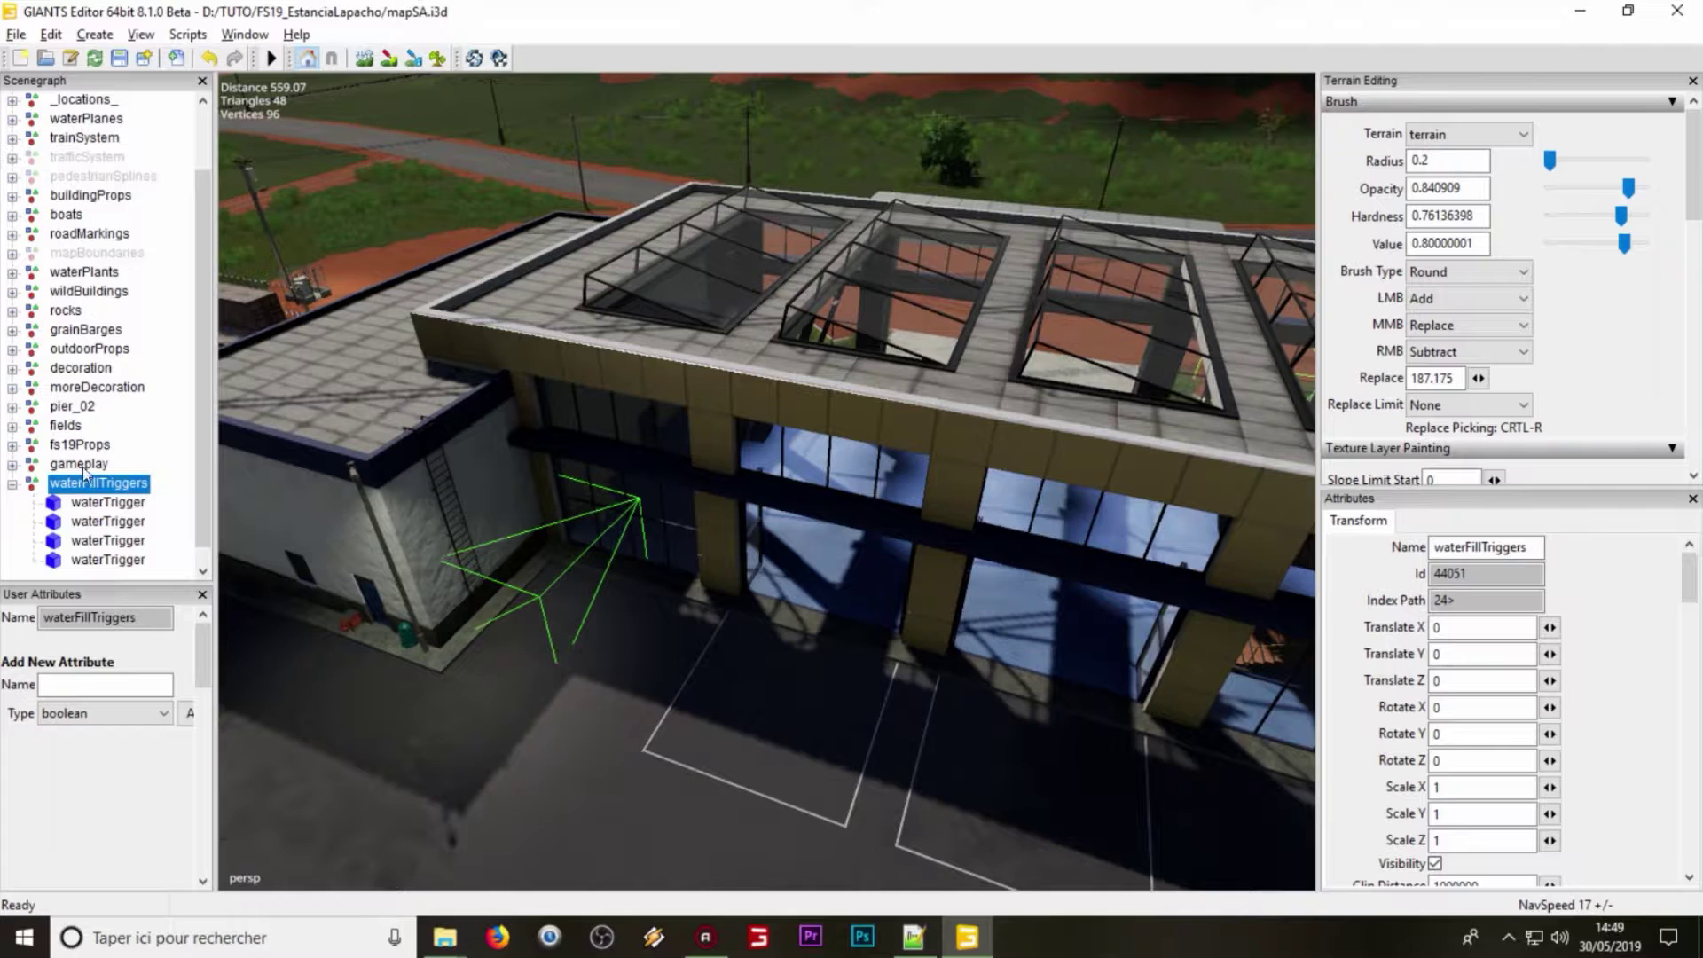
click(16, 35)
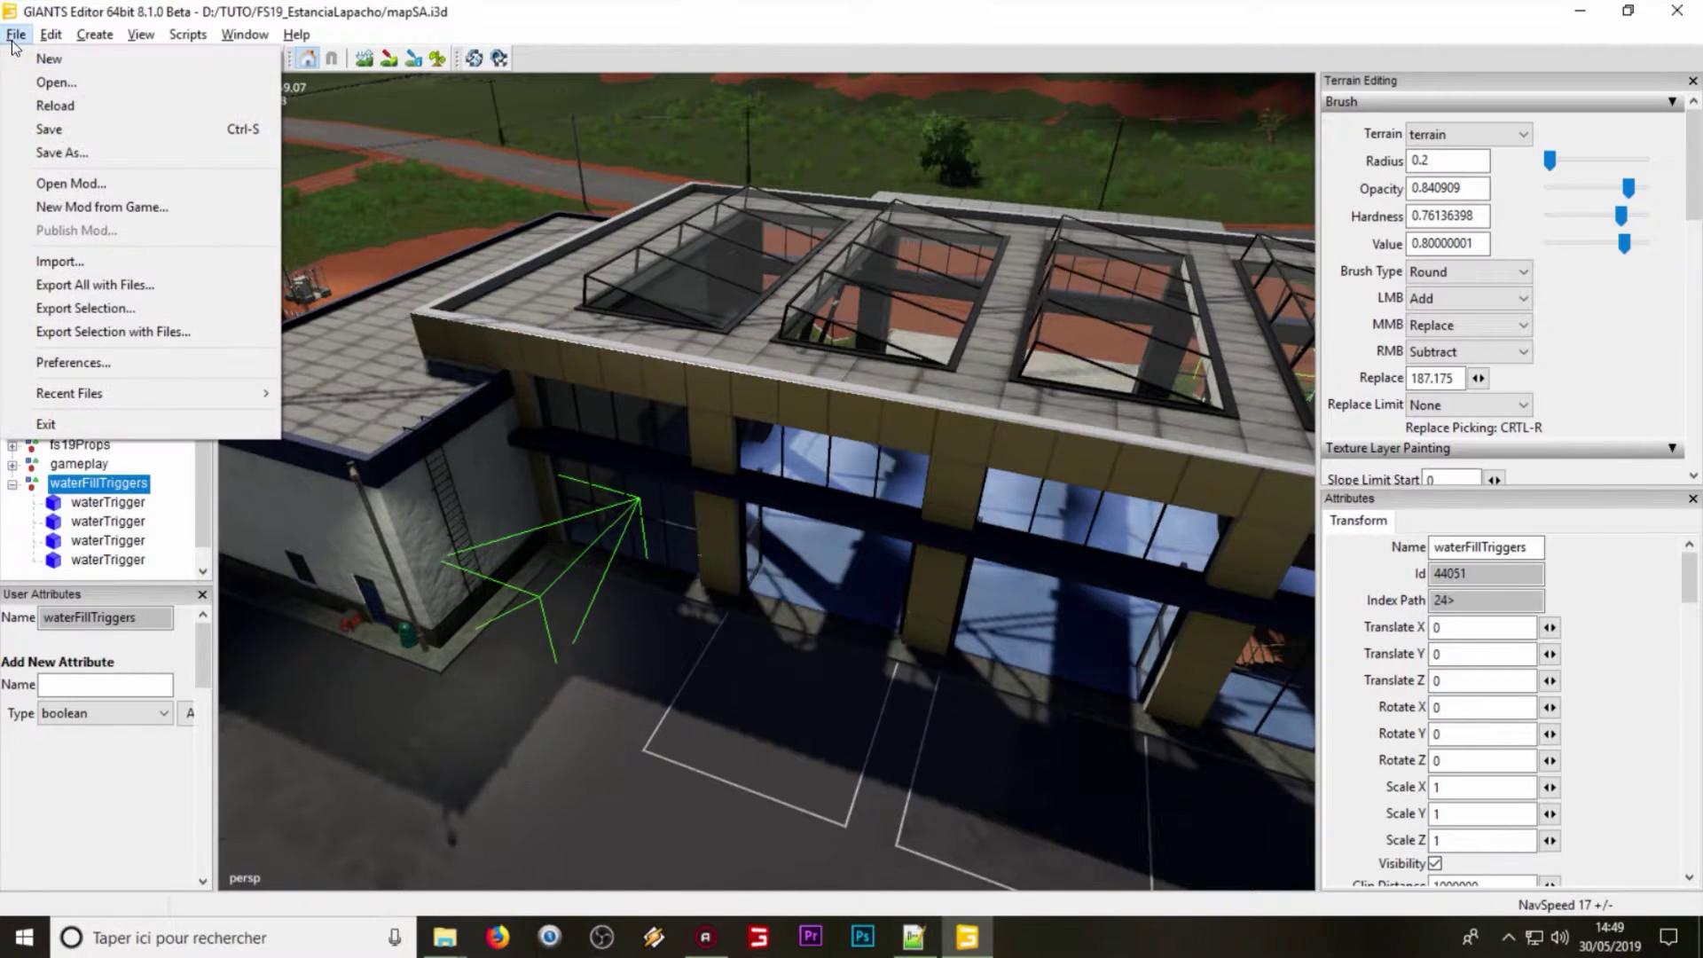
click(116, 326)
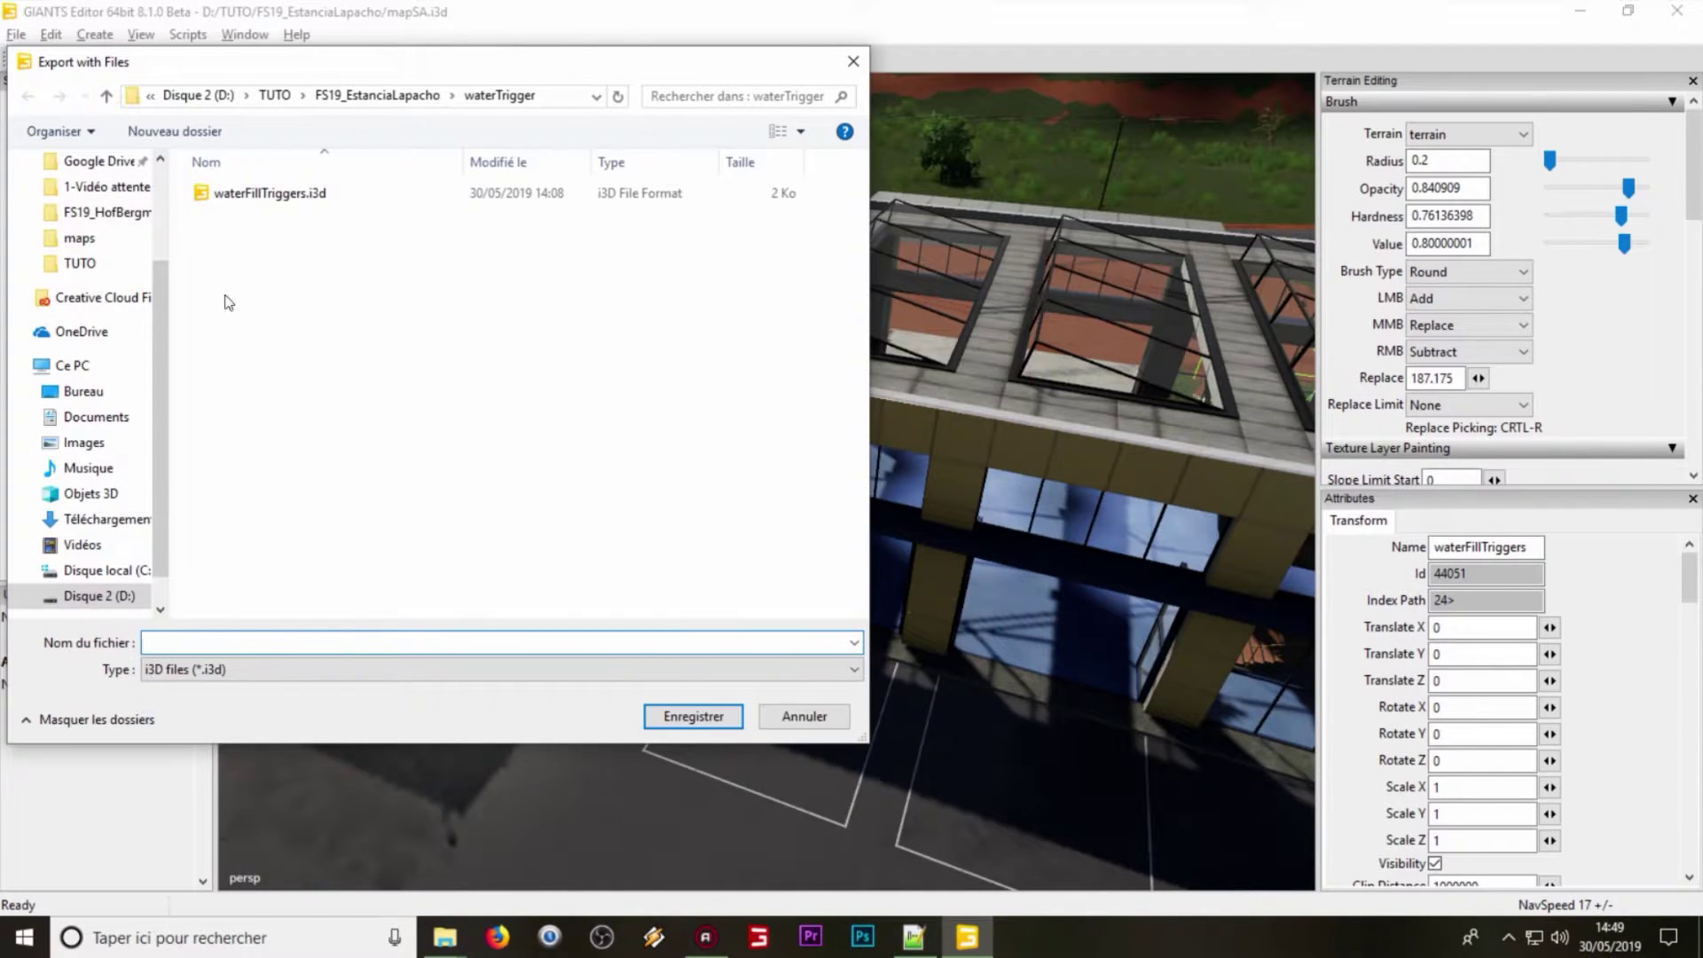
click(275, 190)
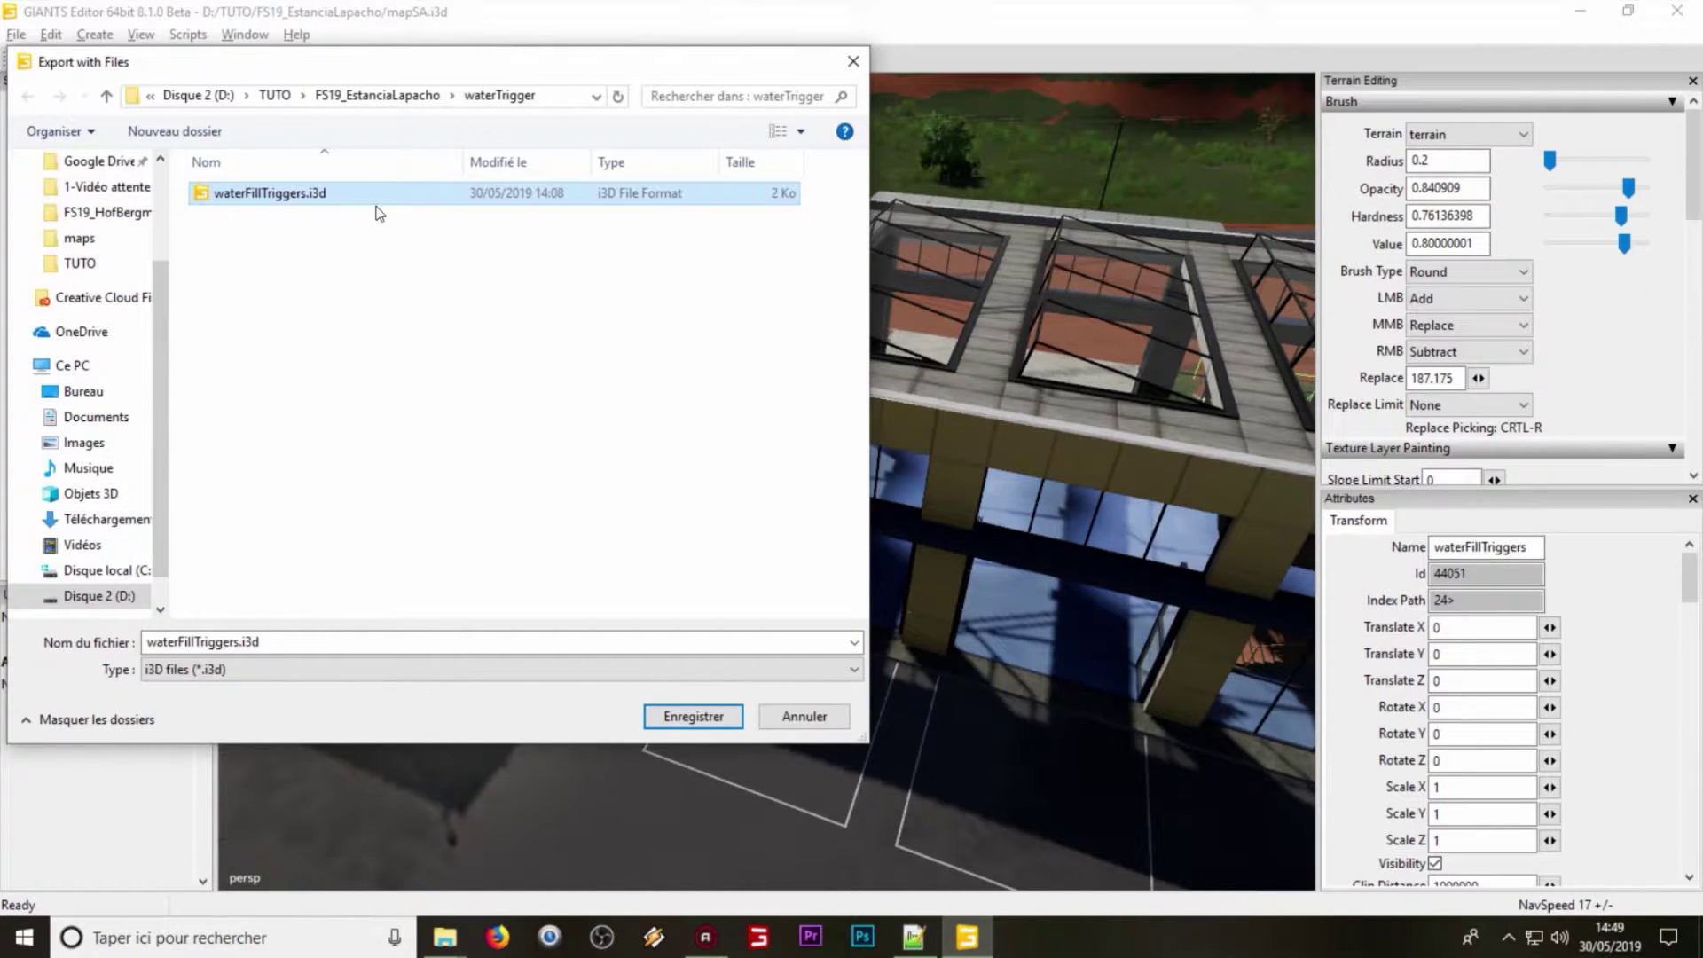
click(665, 717)
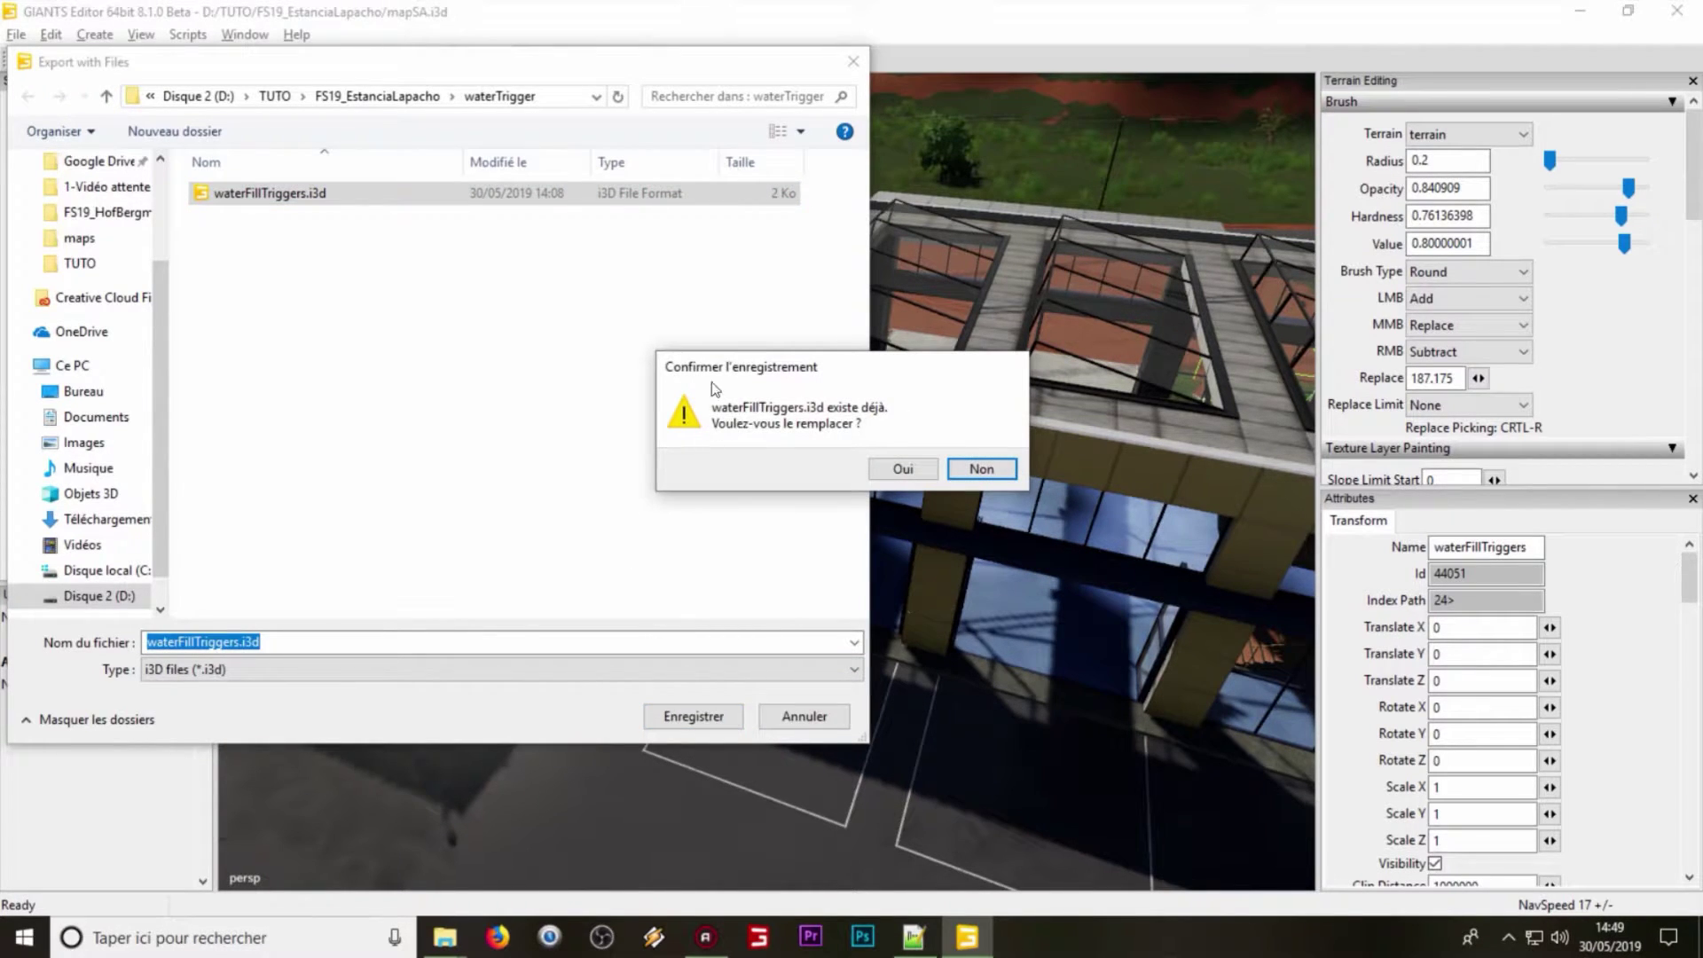
click(891, 462)
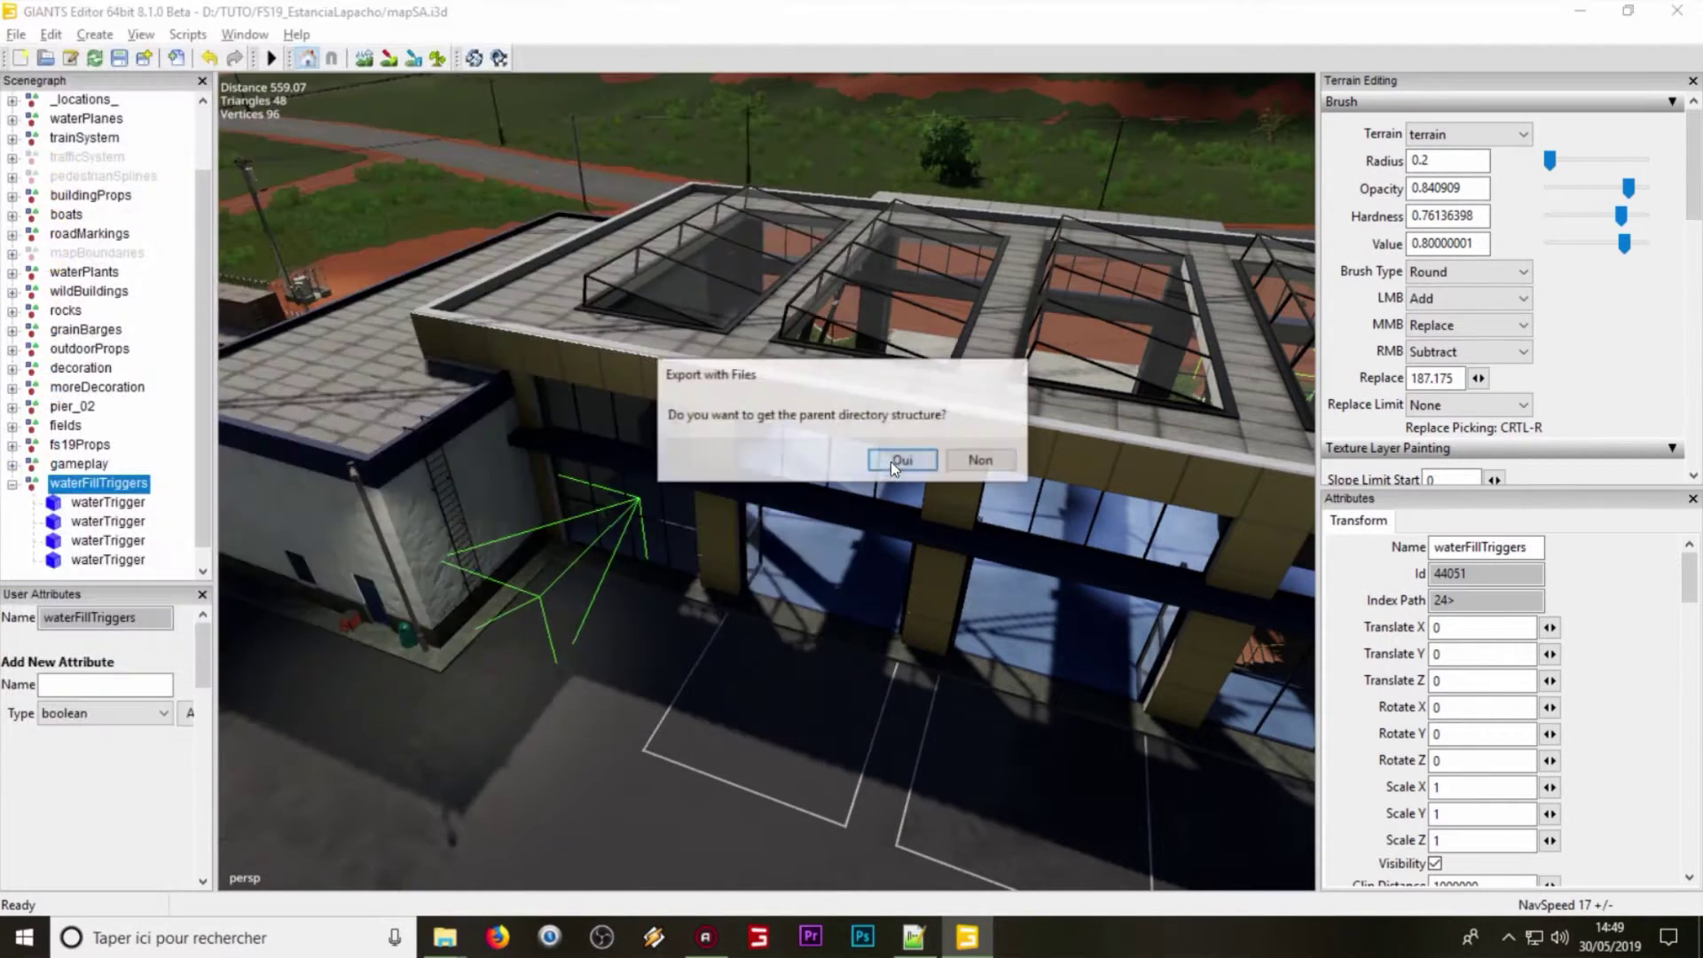
click(891, 462)
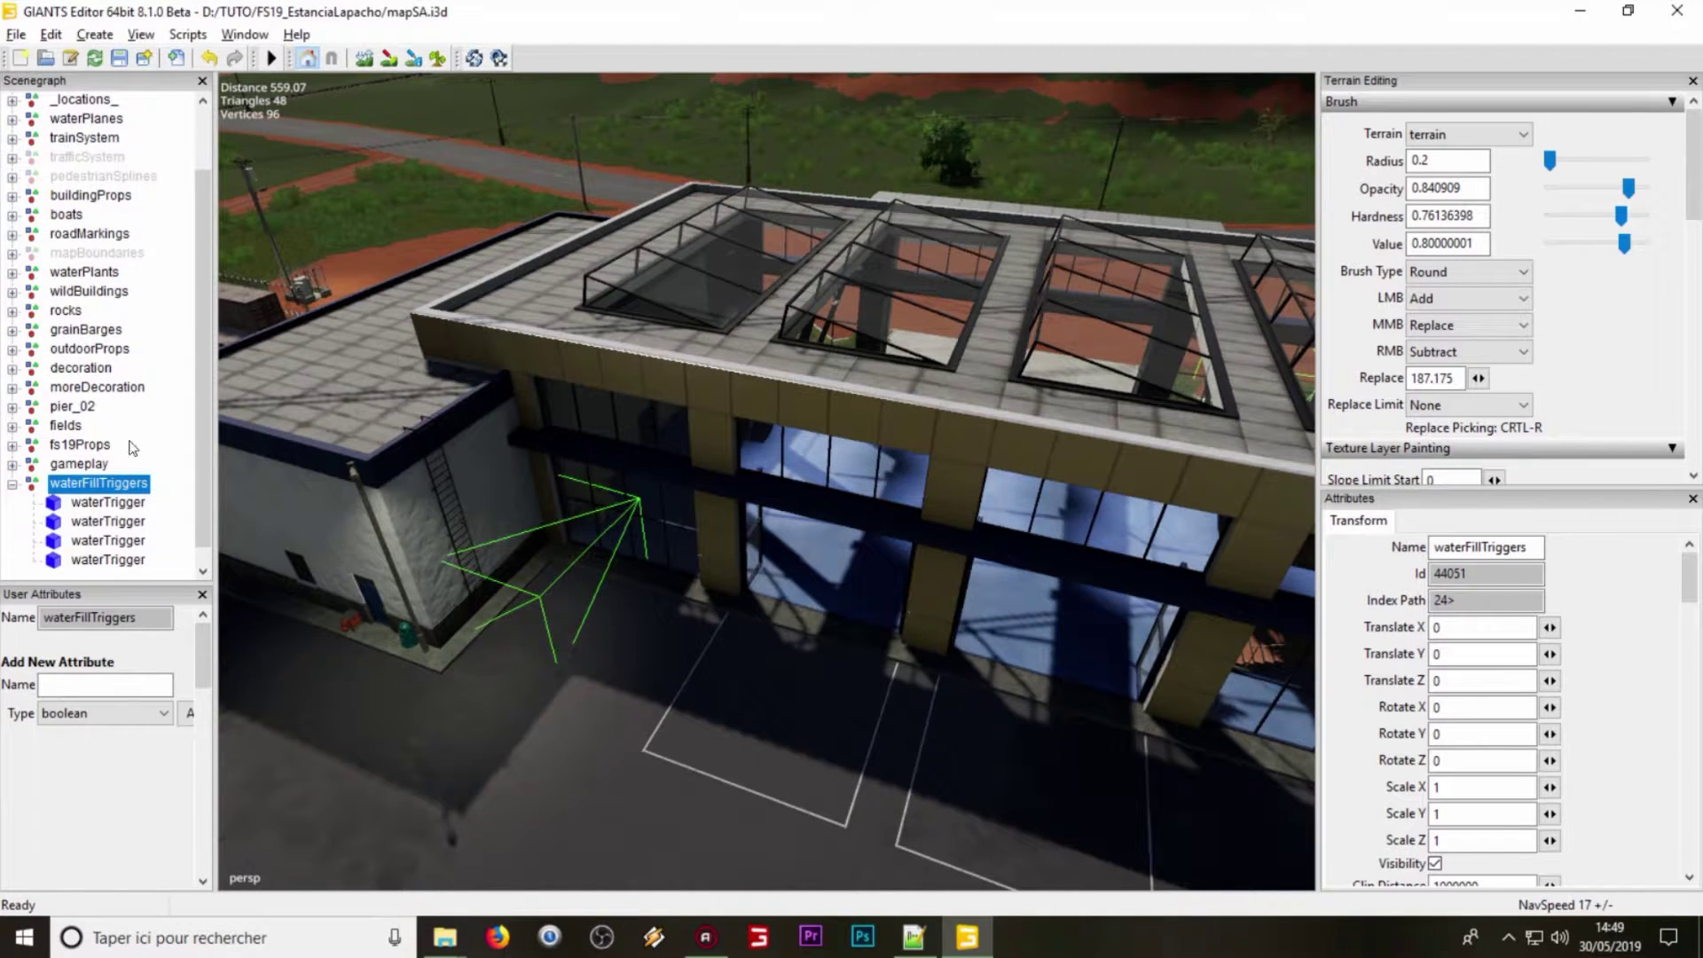
Step: Delete the waterFillTriggers group from the scene and close GIANTS Editor without saving mapSA.i3d
key(Delete)
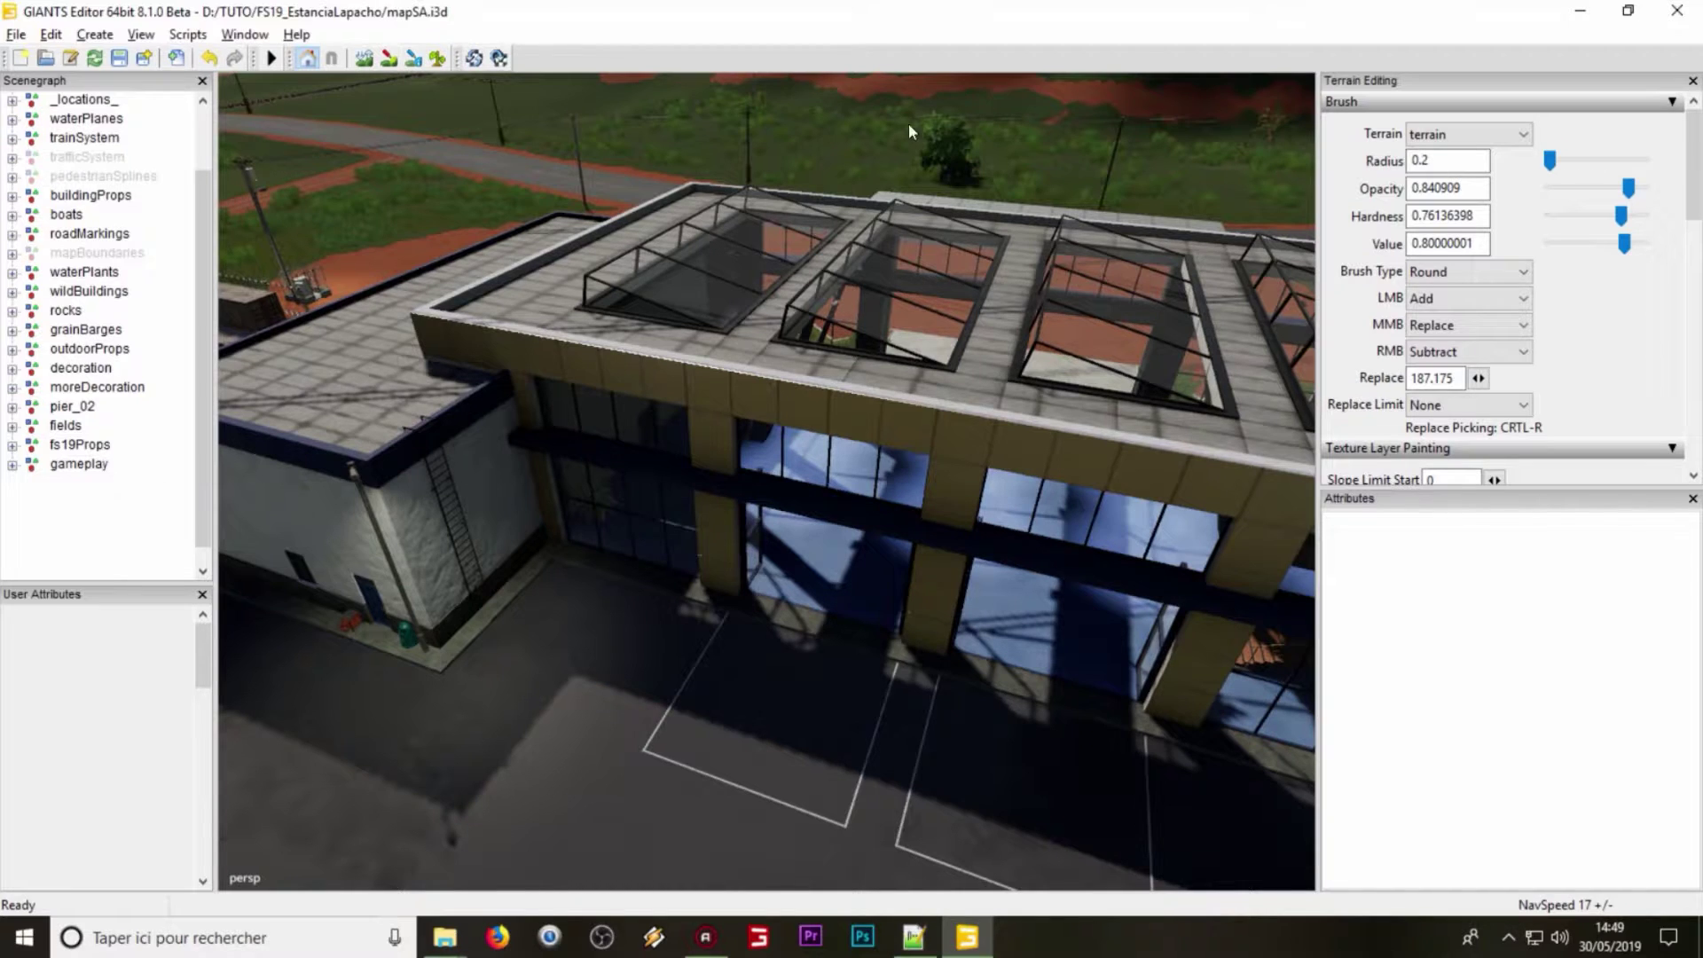
click(1676, 10)
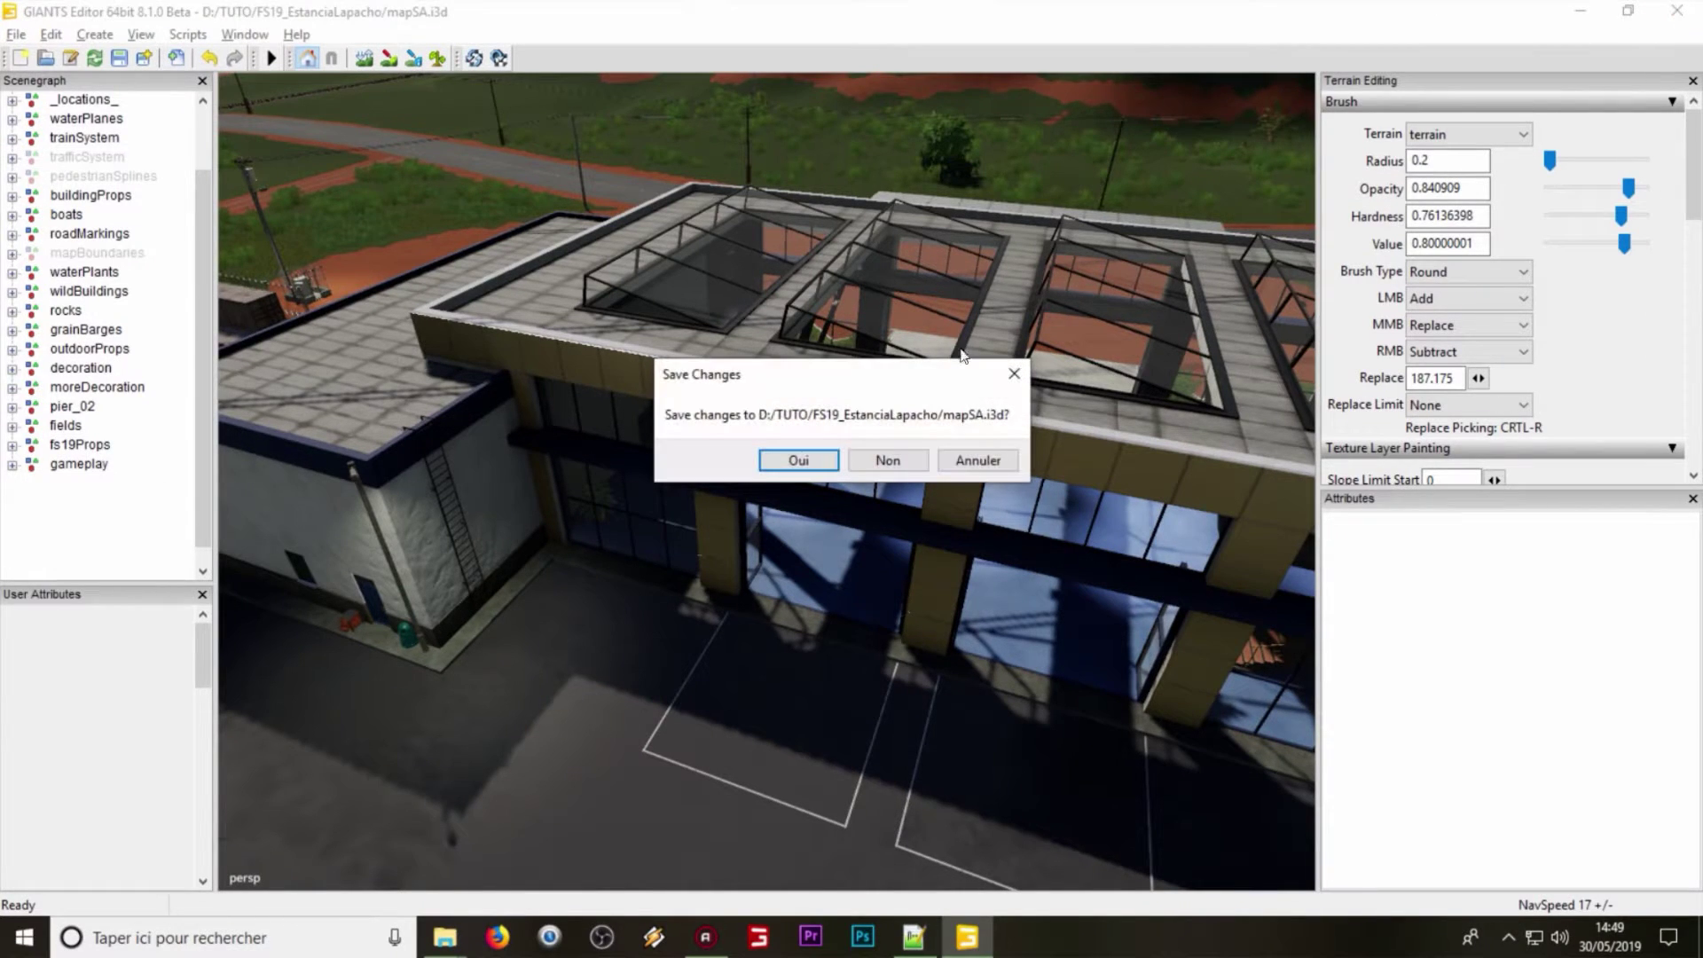
click(895, 460)
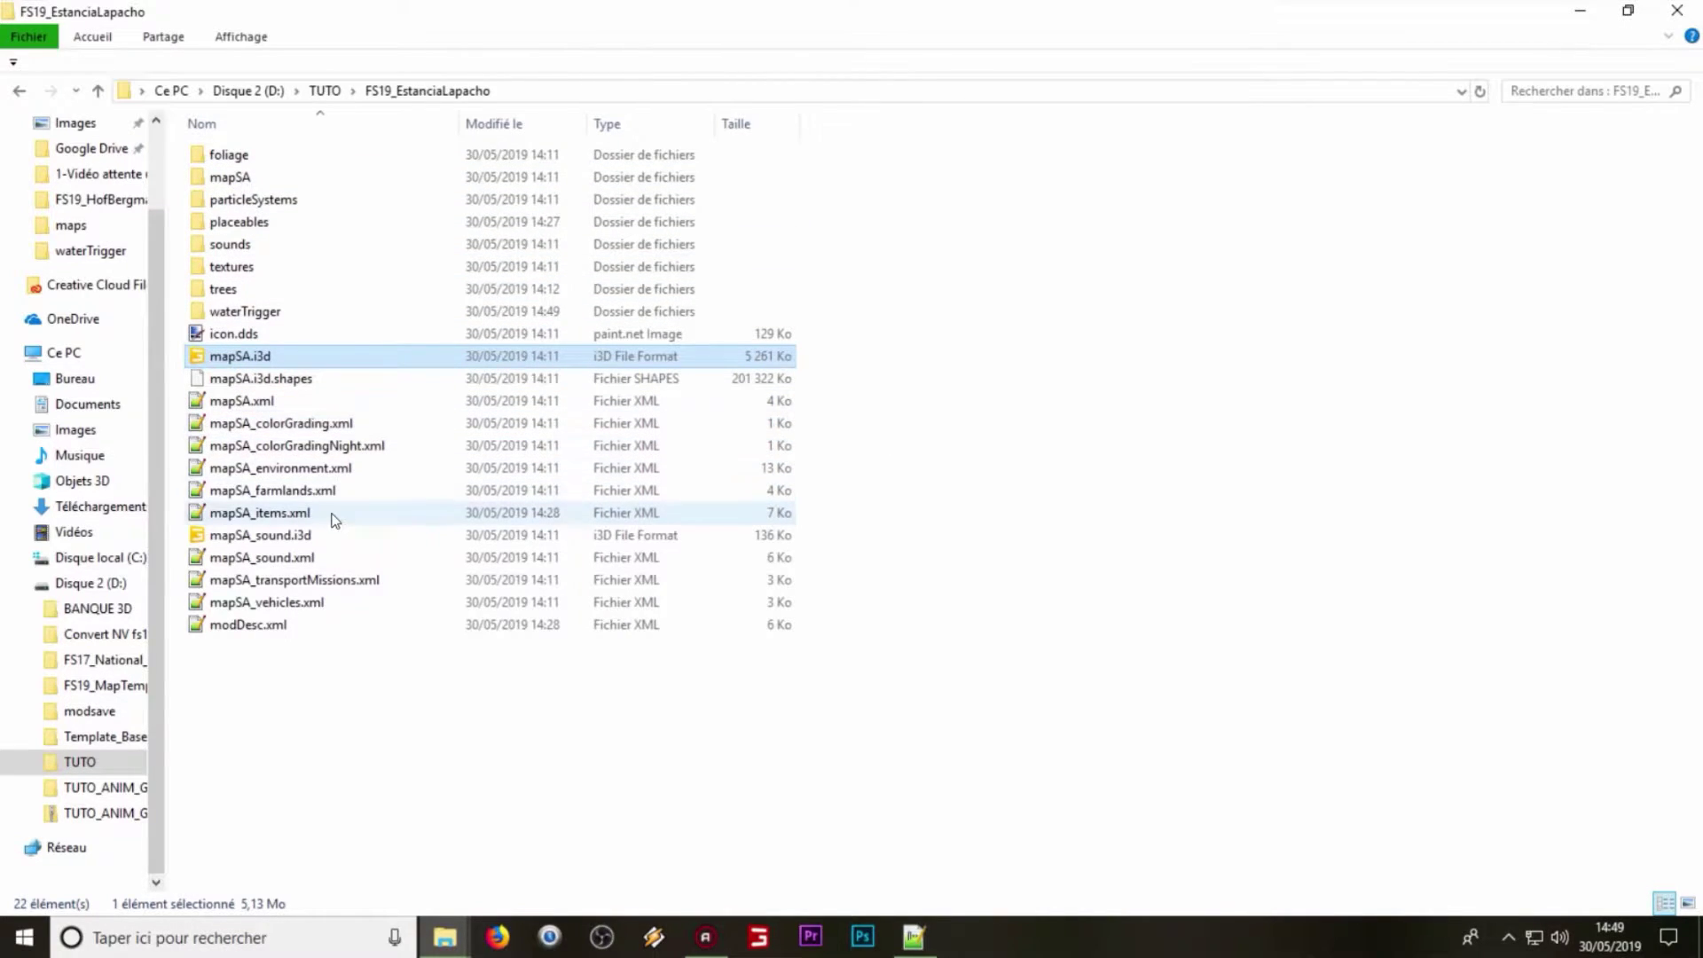
Step: Open modDesc.xml from the FS19_EstanciaLapacho folder in Notepad++ and add an empty line after the closing storeItems tag
double_click(307, 623)
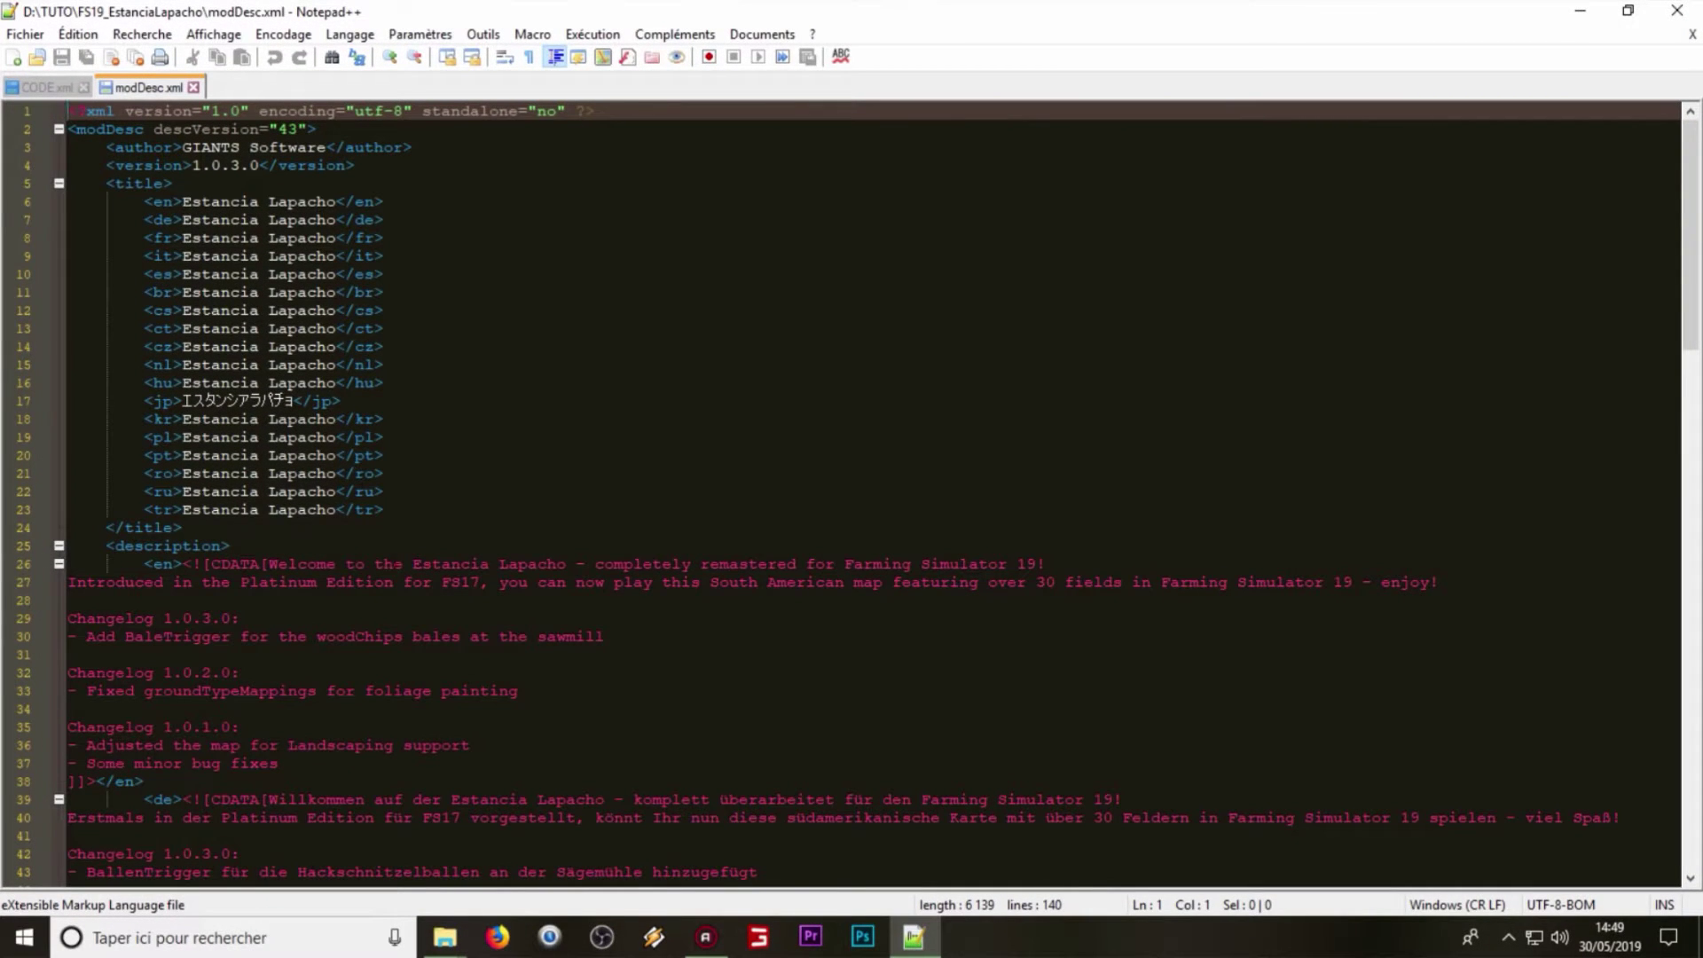
scroll(849, 488, down, 16)
scroll(468, 383, down, 17)
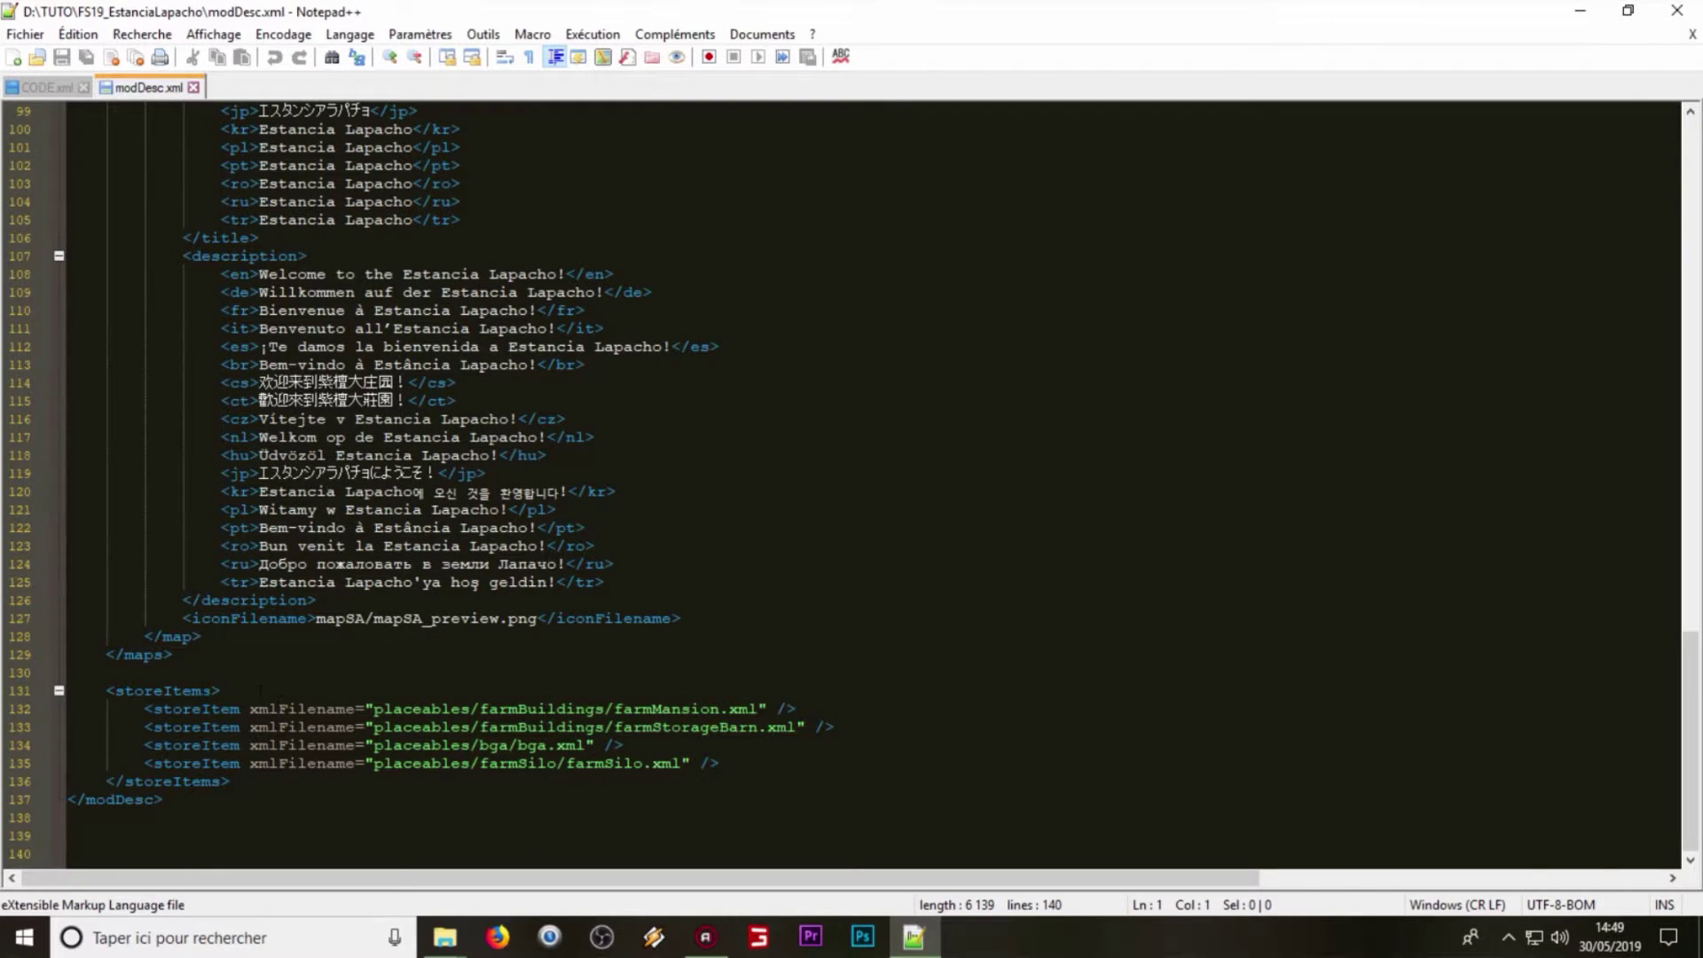
click(203, 691)
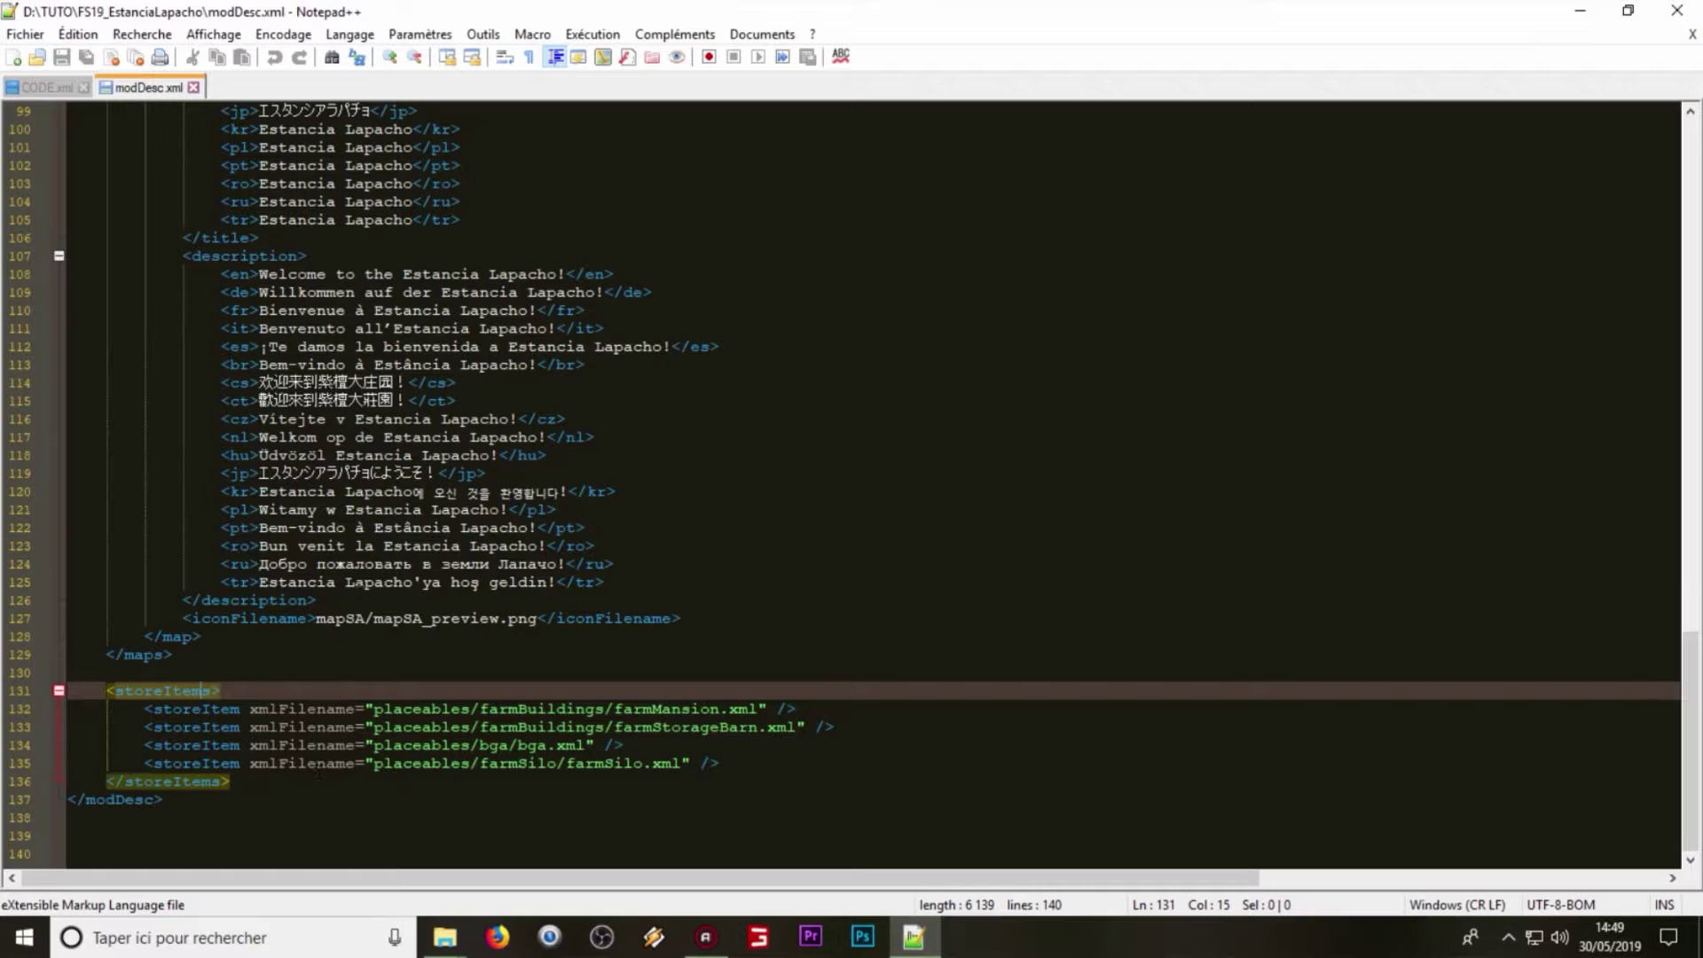
click(95, 654)
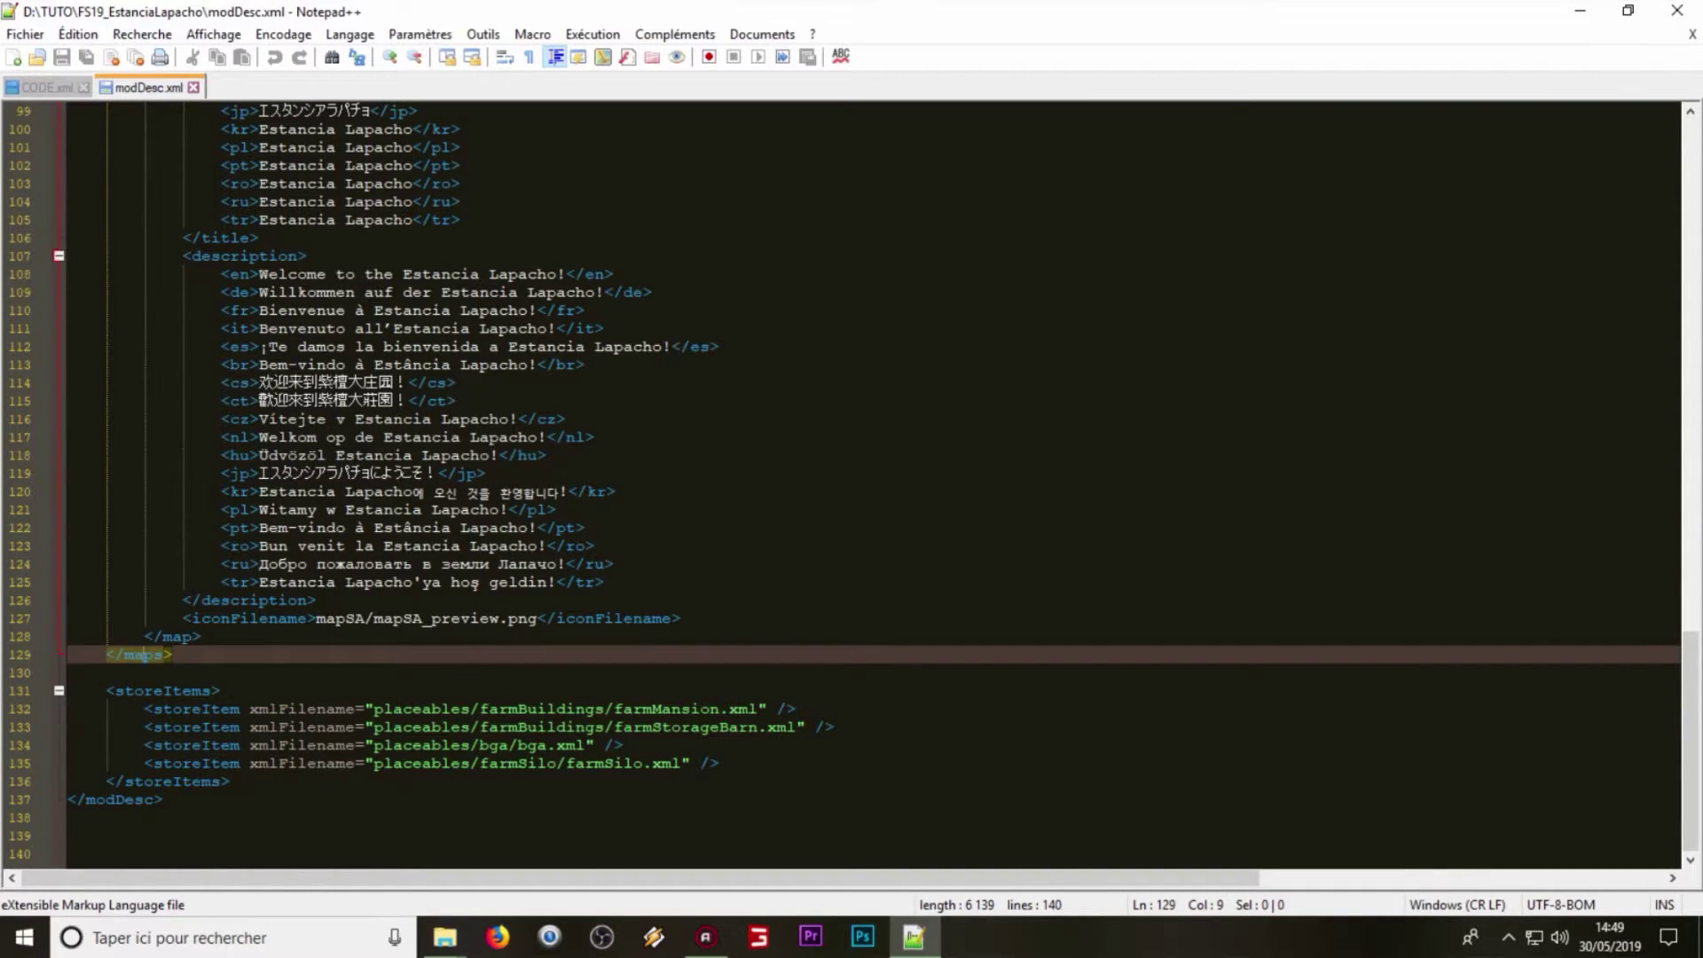
click(246, 781)
key(Return)
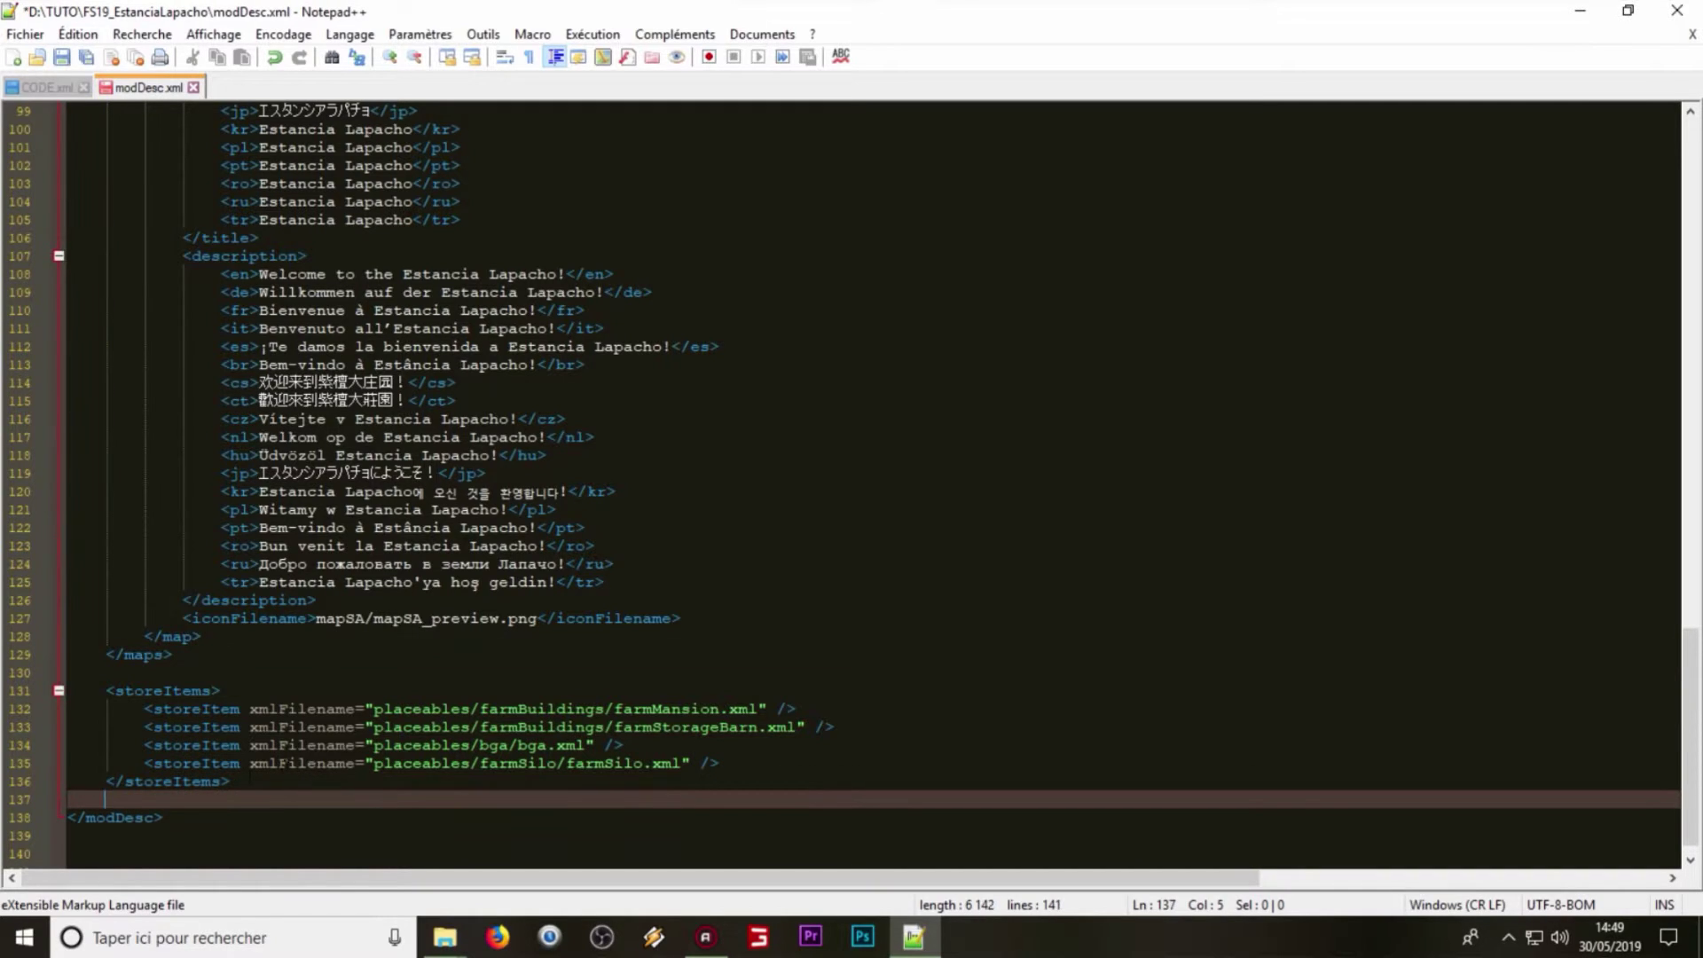
Step: Select the complete storeItems block for waterTrigger/waterFillTriggers.xml in CODE.xml
click(45, 89)
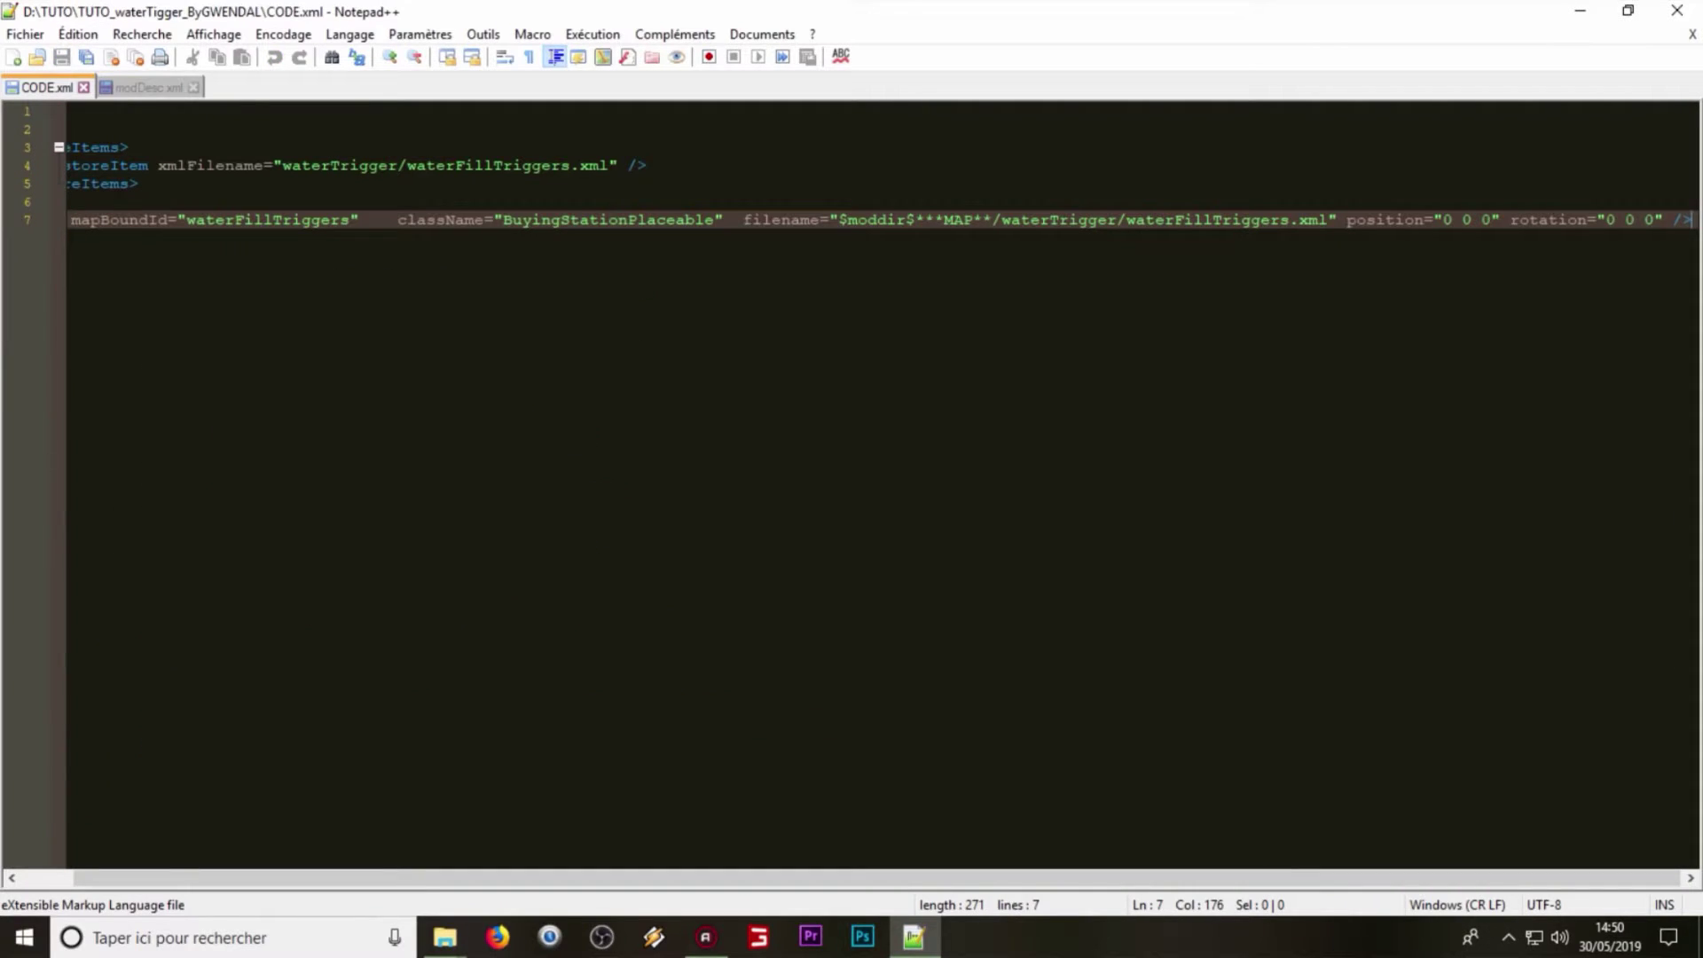
key(Up)
key(Up)
key(Down)
key(Down)
key(Up)
key(Up)
key(Up)
key(Down)
drag(192, 184, 69, 148)
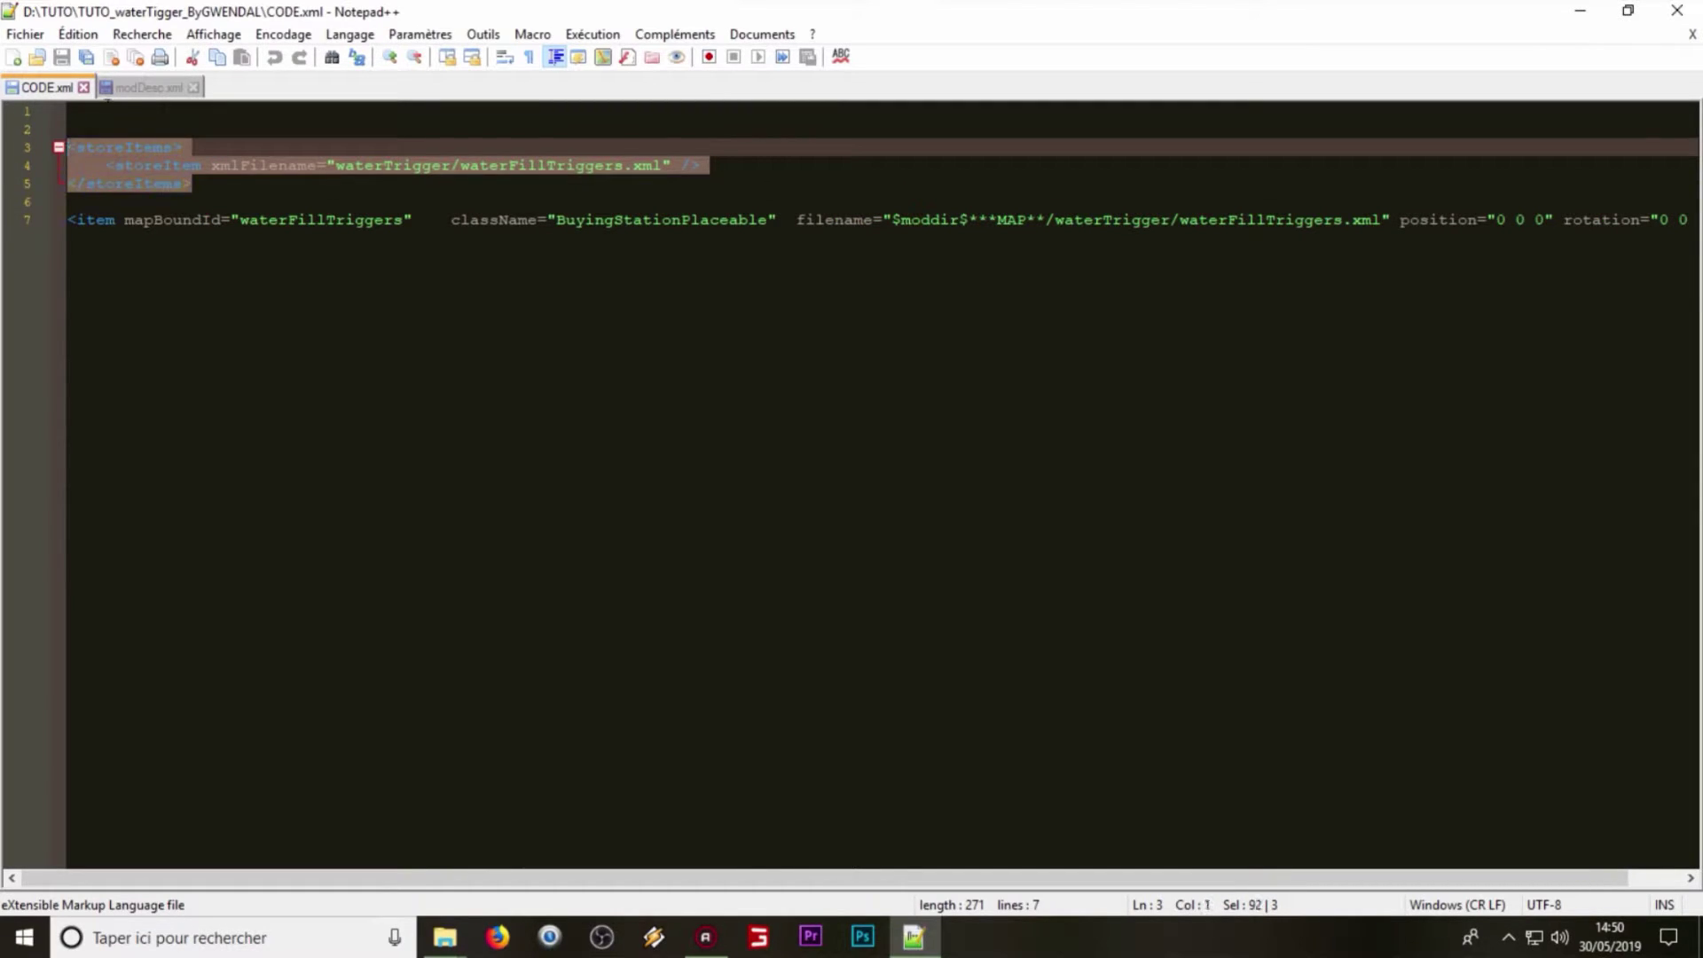
Step: Delete the existing storeItems block with its four placeables entries from modDesc.xml
click(132, 91)
drag(265, 790, 53, 697)
key(Delete)
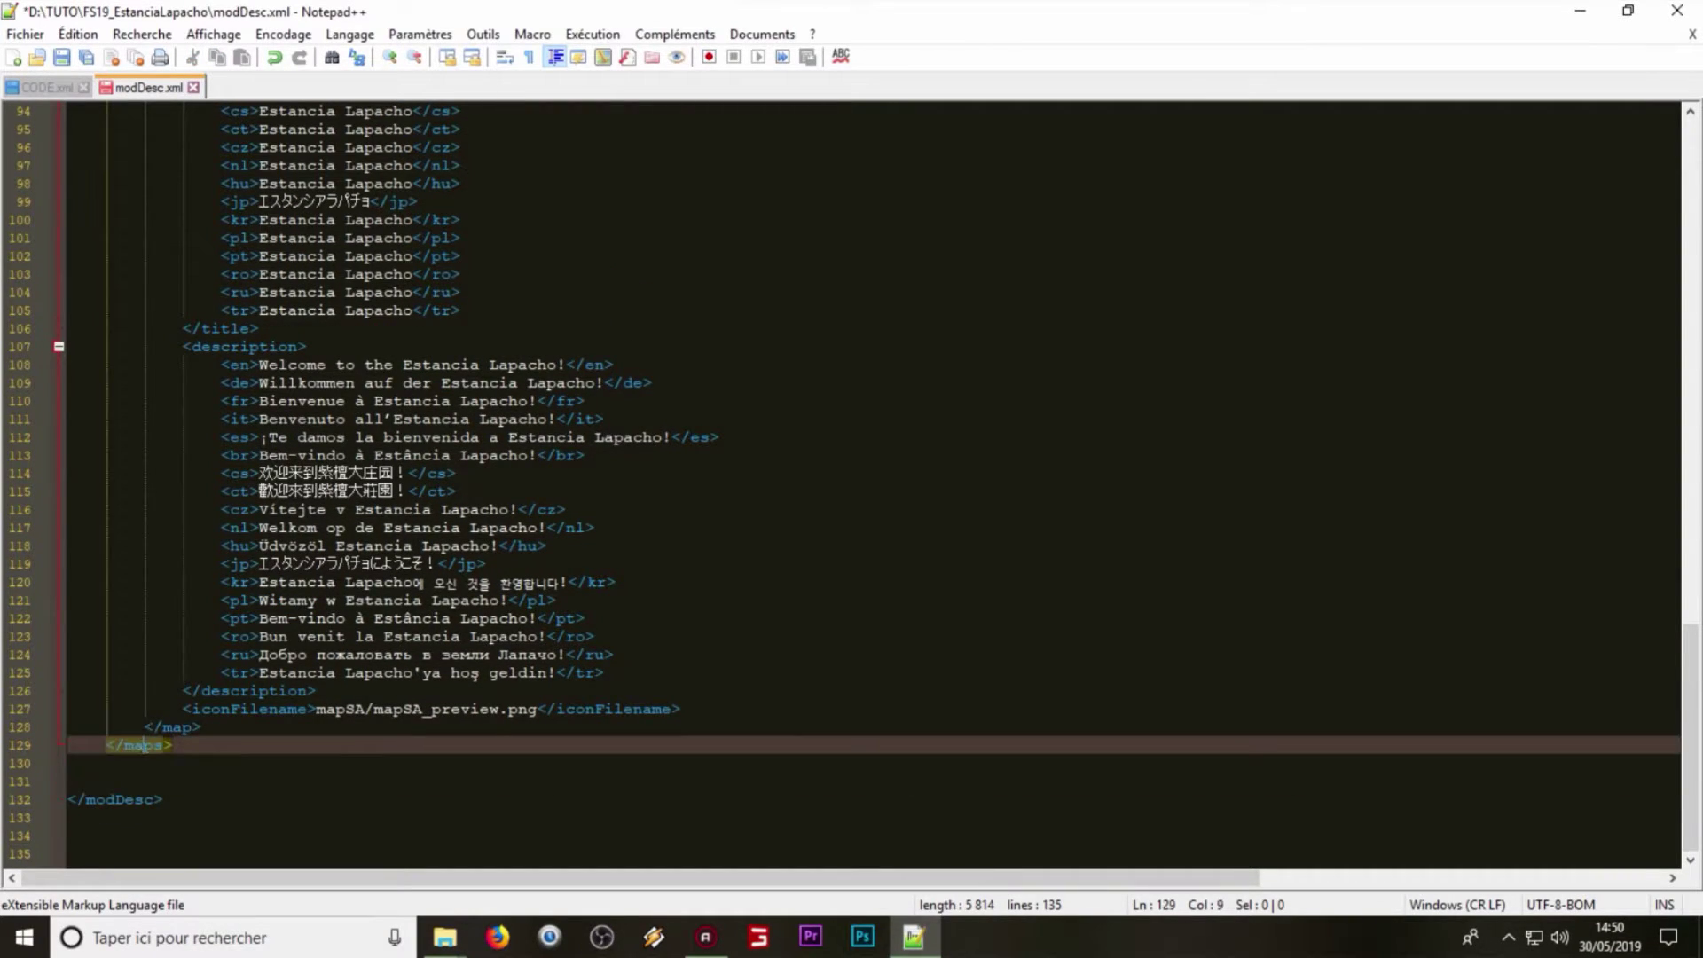
Step: Mark the empty line above the closing modDesc tag and copy the complete storeItems block from CODE.xml
click(133, 799)
click(104, 780)
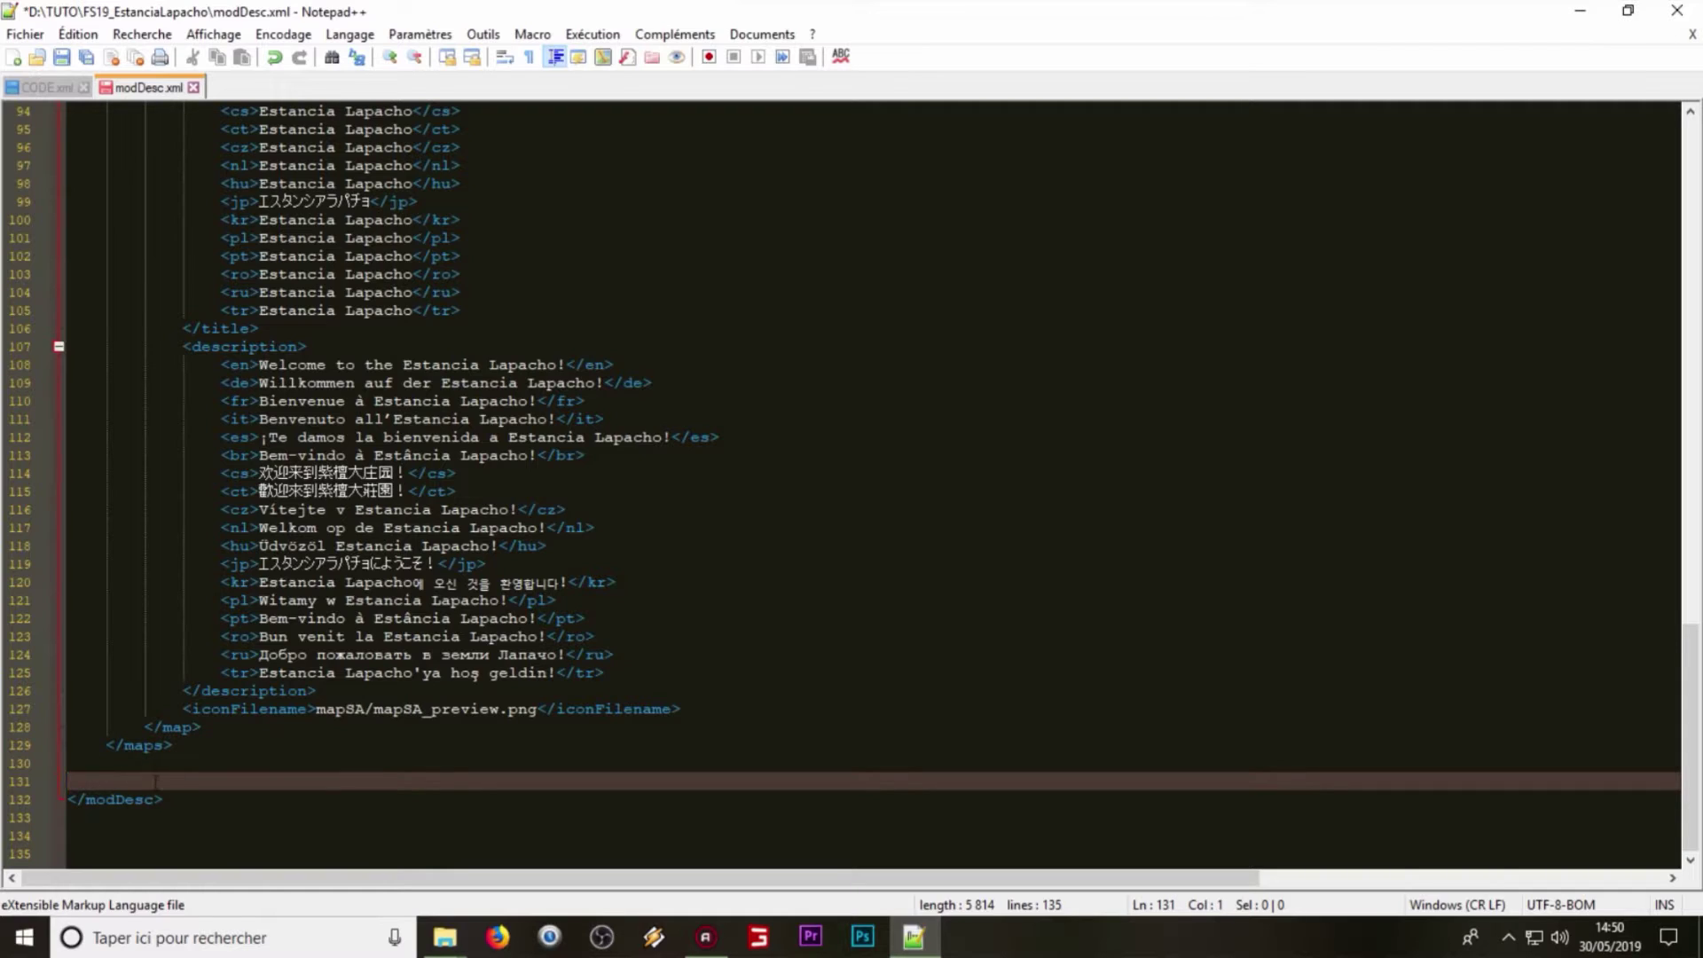
click(53, 88)
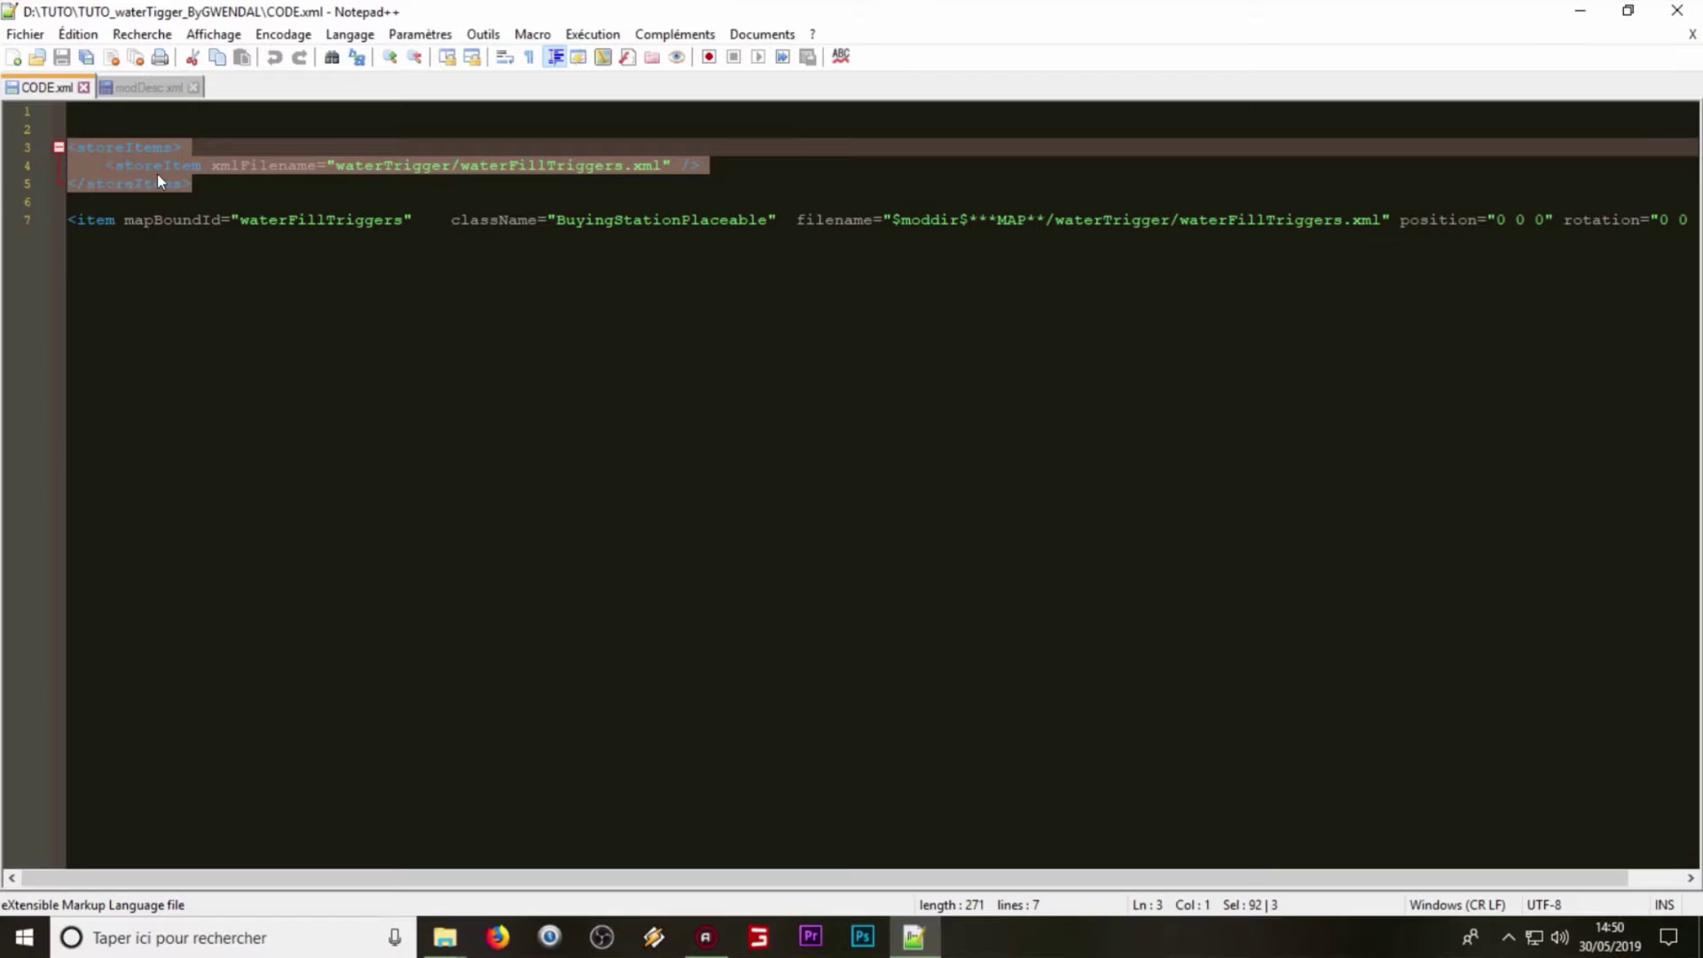
drag(191, 184, 69, 148)
key(ctrl+c)
right_click(98, 159)
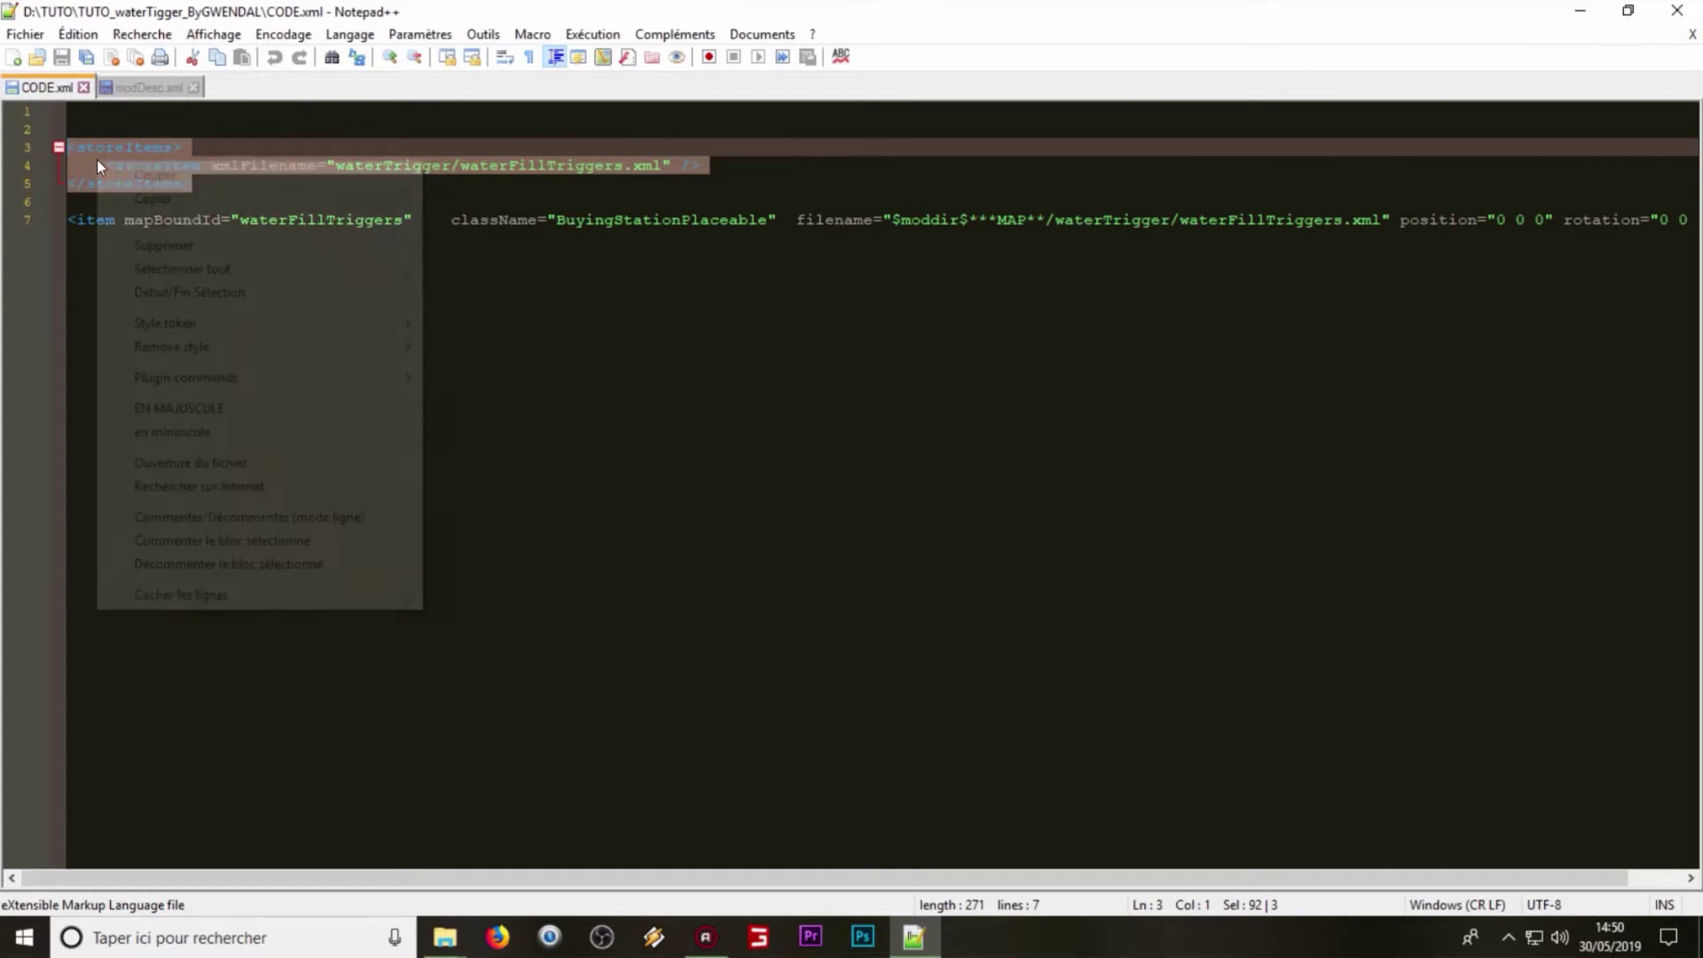
click(152, 199)
Step: Paste the copied storeItems block into modDesc.xml between the closing maps and modDesc tags, with an empty line below it
click(153, 88)
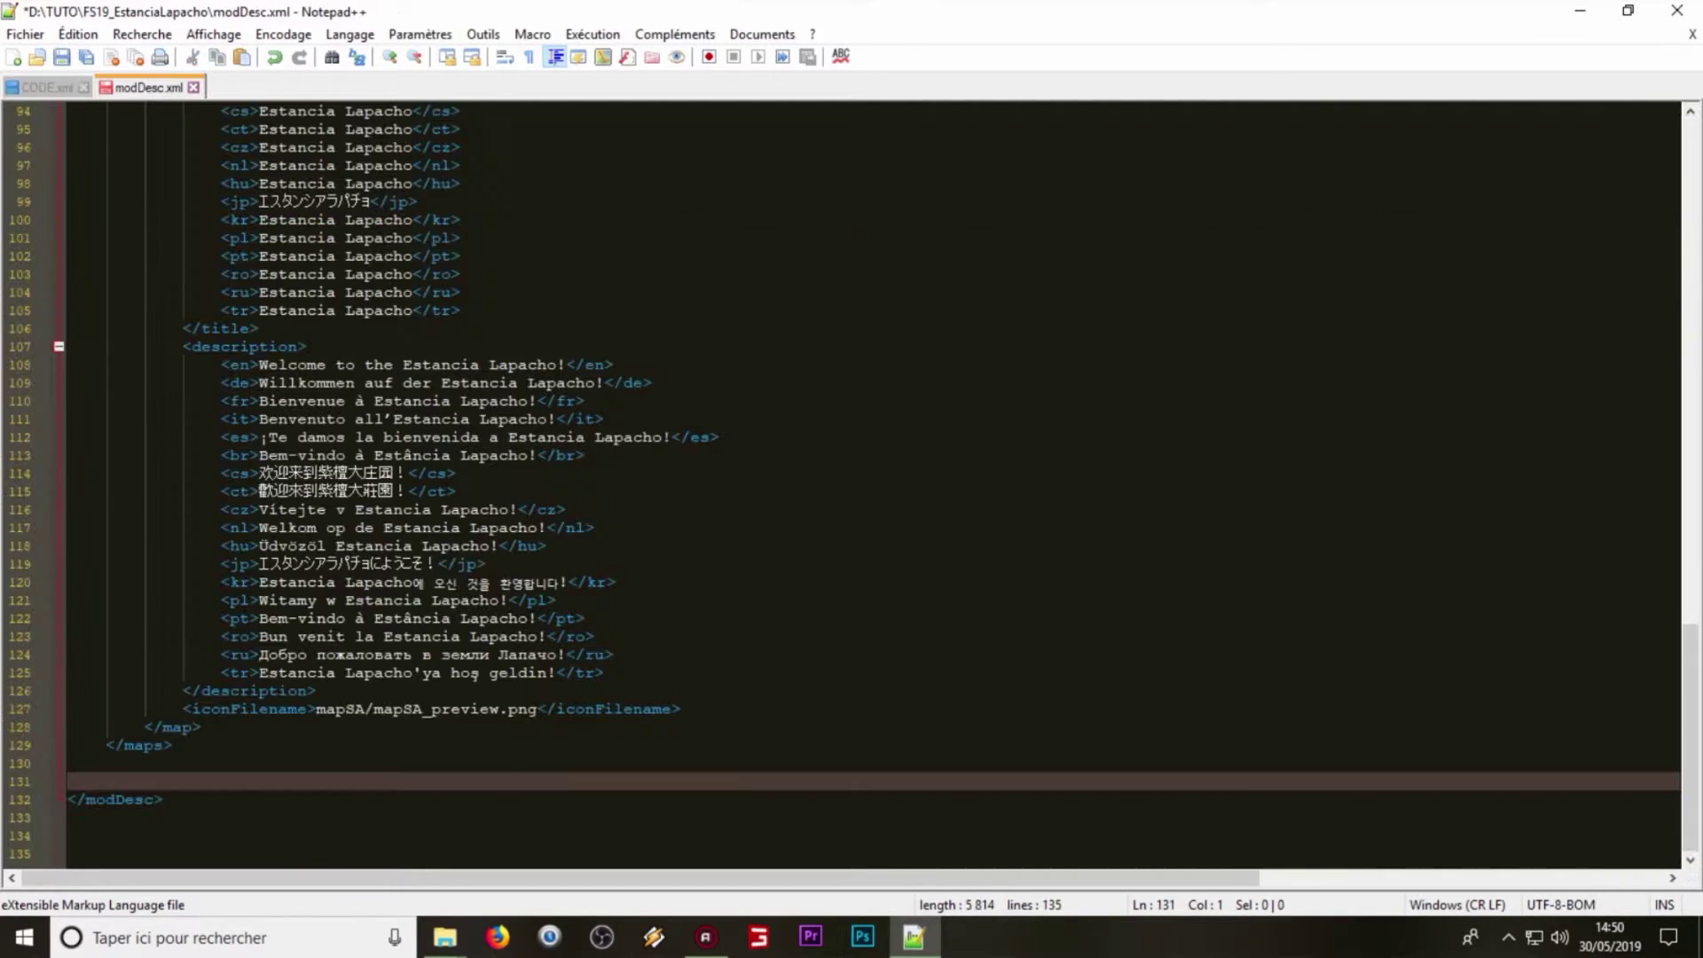
key(Return)
key(Up)
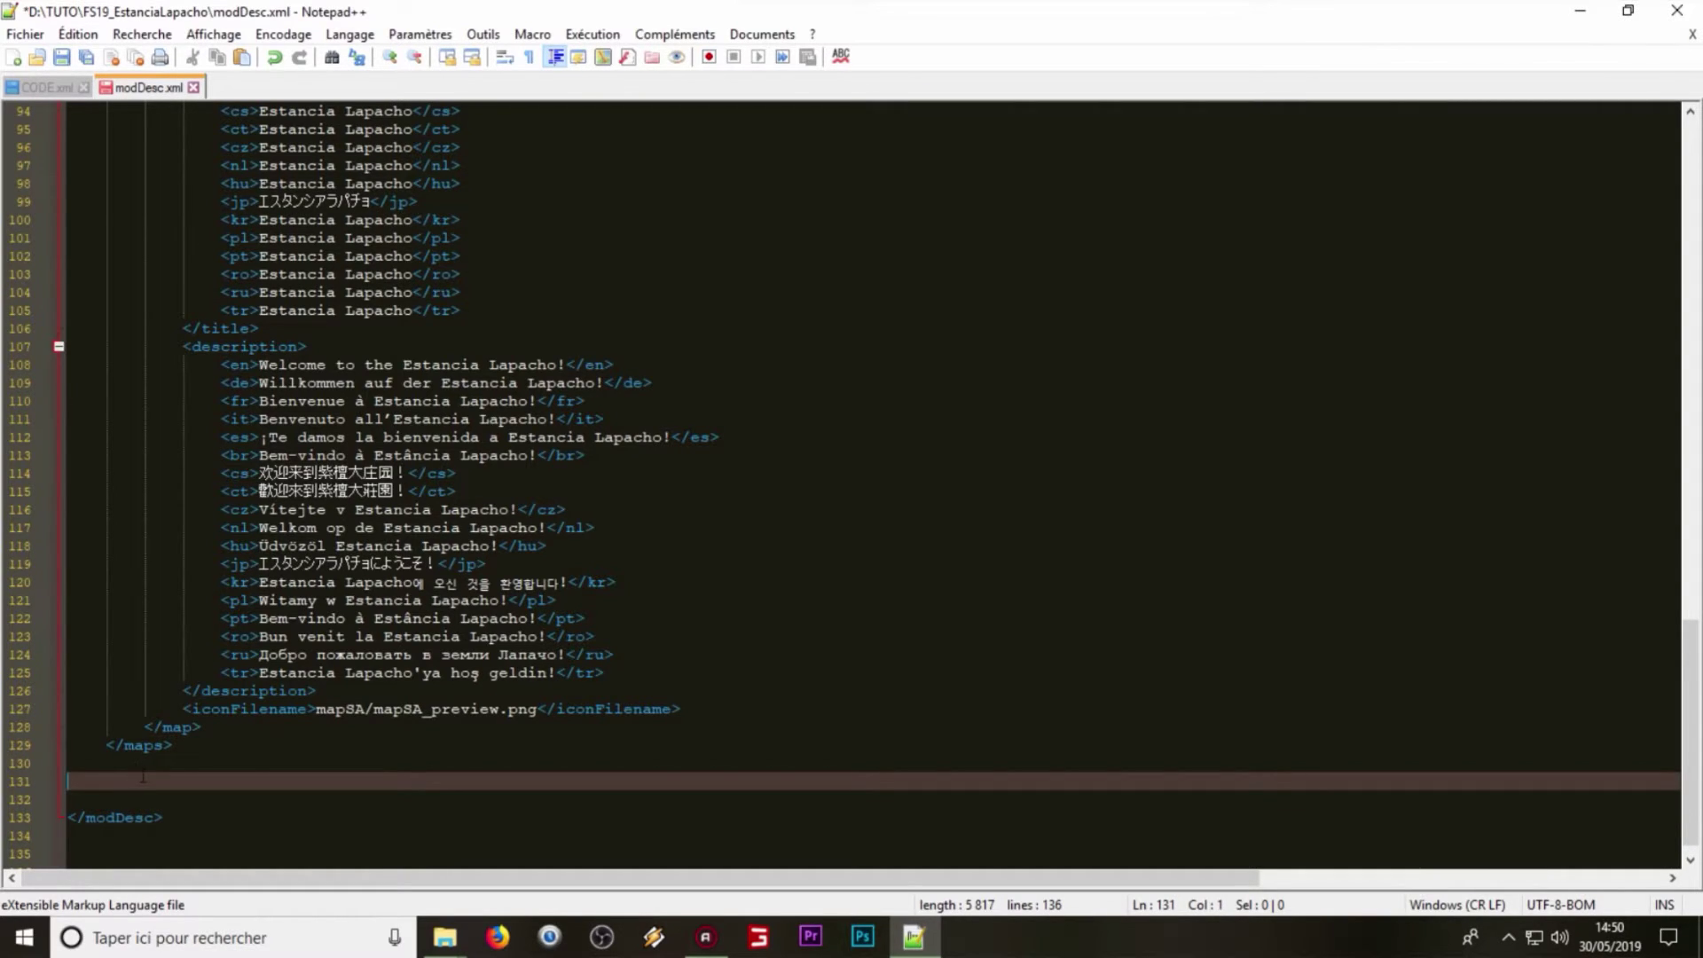
right_click(142, 775)
click(198, 388)
scroll(197, 391, down, 1)
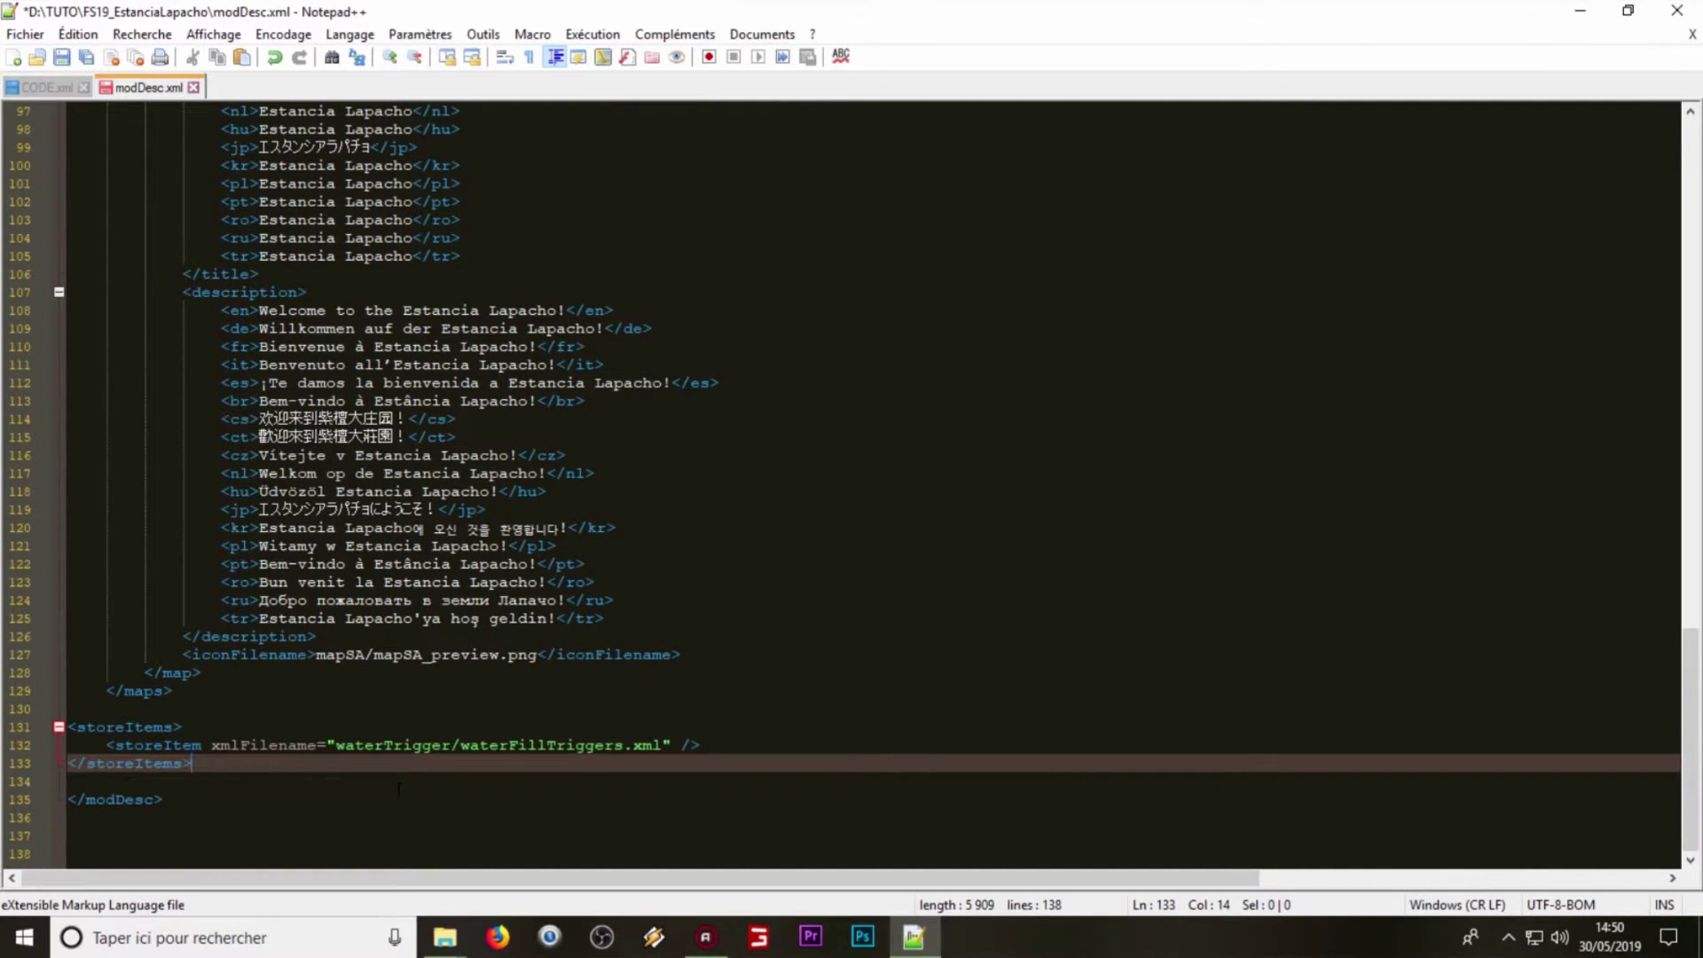
Step: Undo the block paste and the earlier deletion of the original storeItems block in modDesc.xml
key(ctrl+z)
key(ctrl+z)
scroll(852, 479, down, 2)
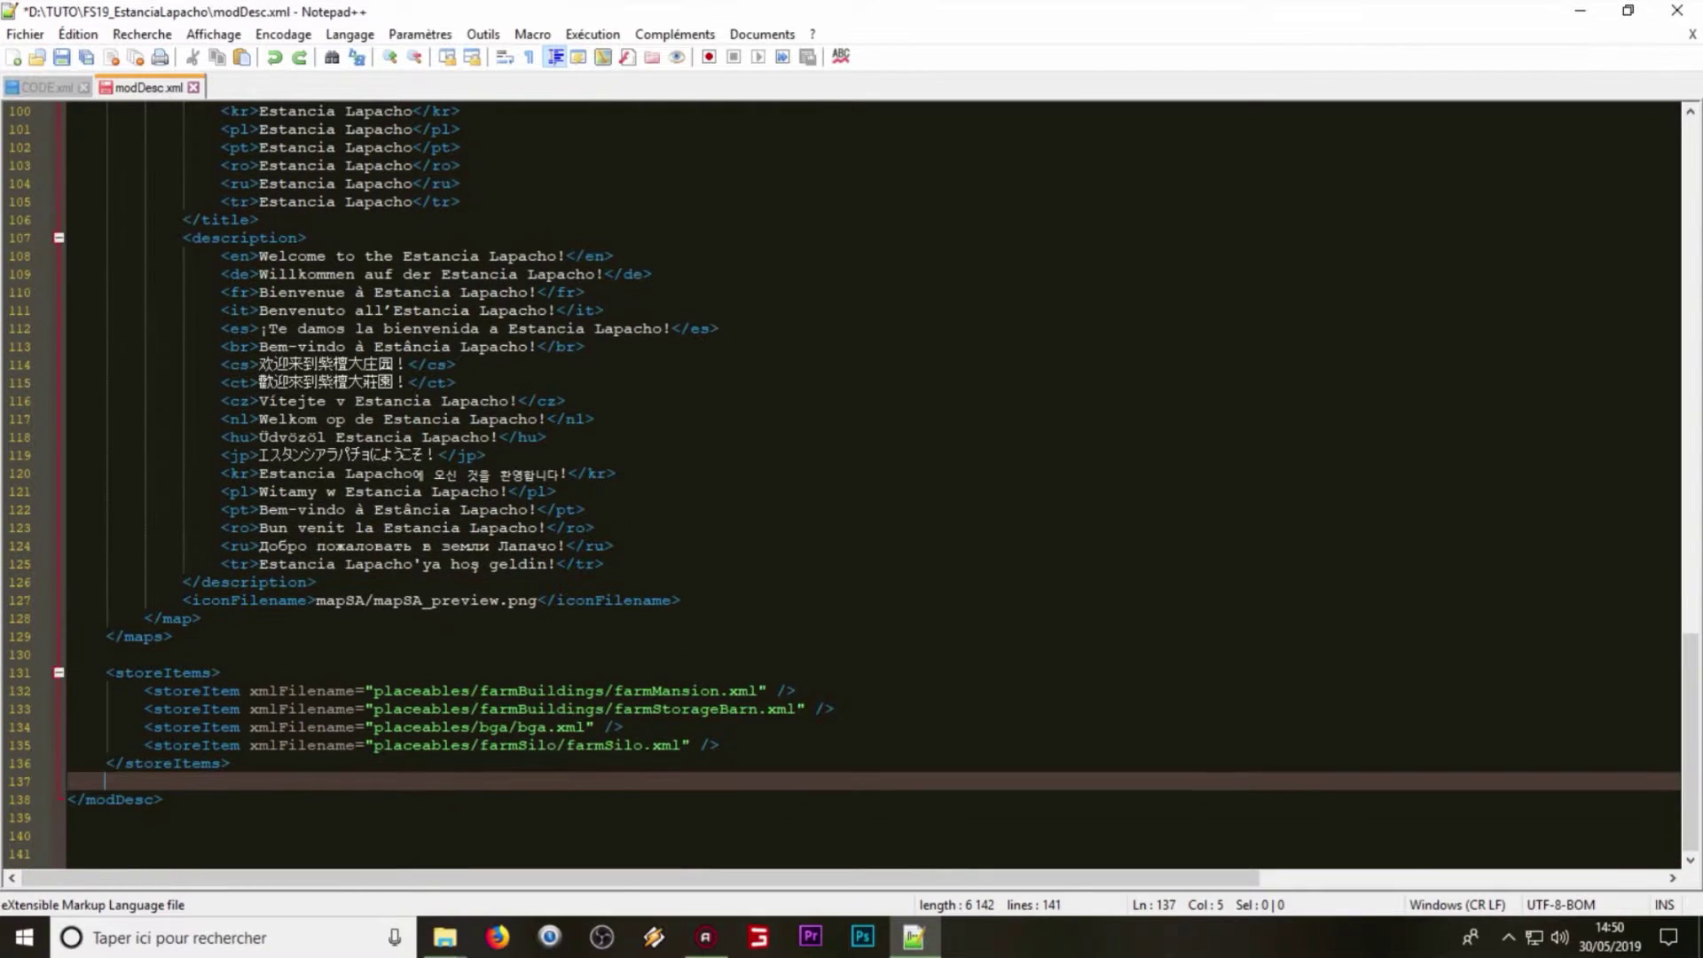
Step: Copy only the storeItem line for waterTrigger/waterFillTriggers.xml from CODE.xml, without its enclosing storeItems tags
click(45, 89)
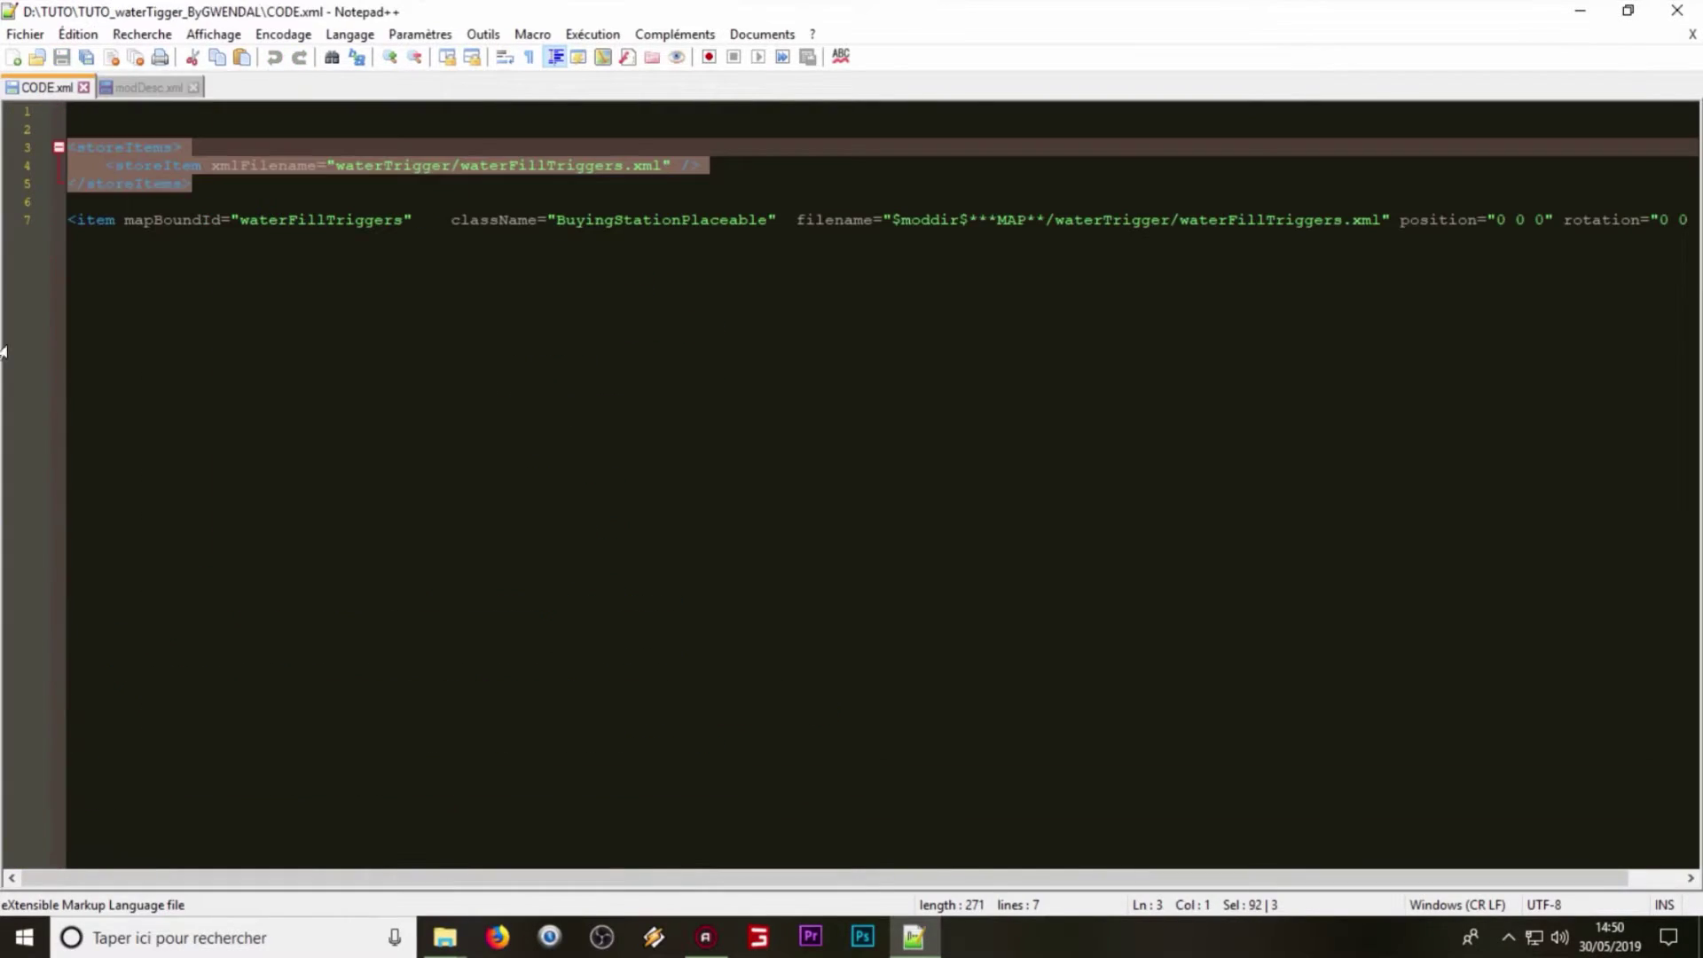
key(ctrl+End)
drag(677, 159, 95, 167)
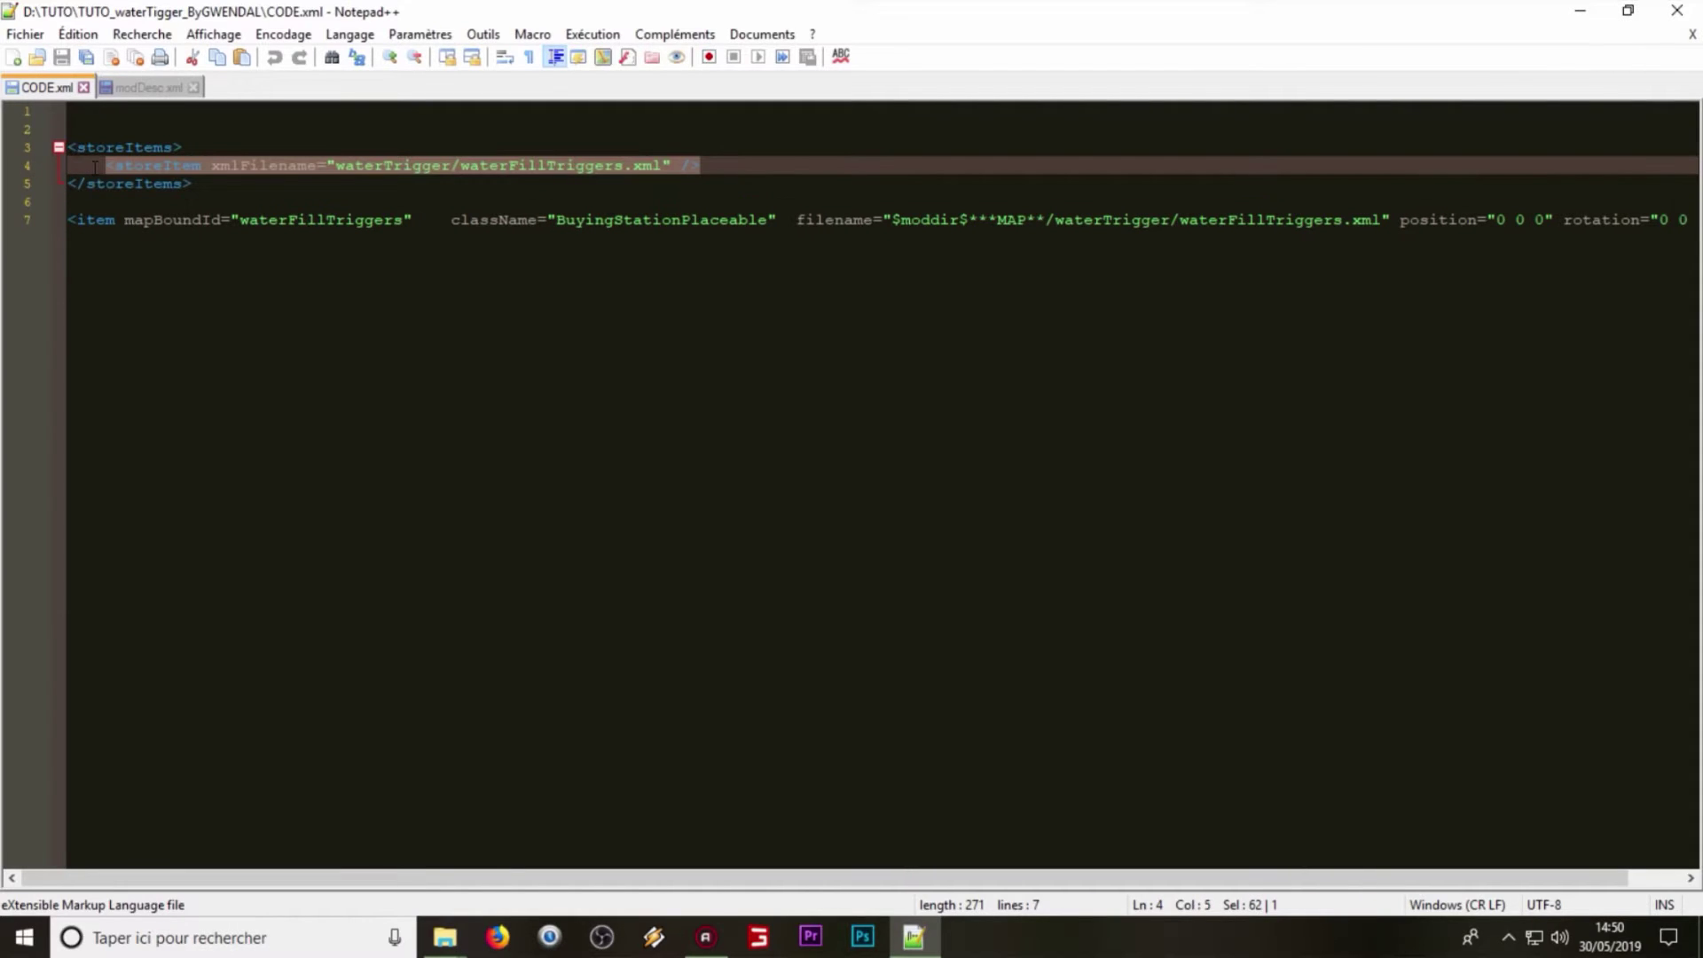
right_click(163, 169)
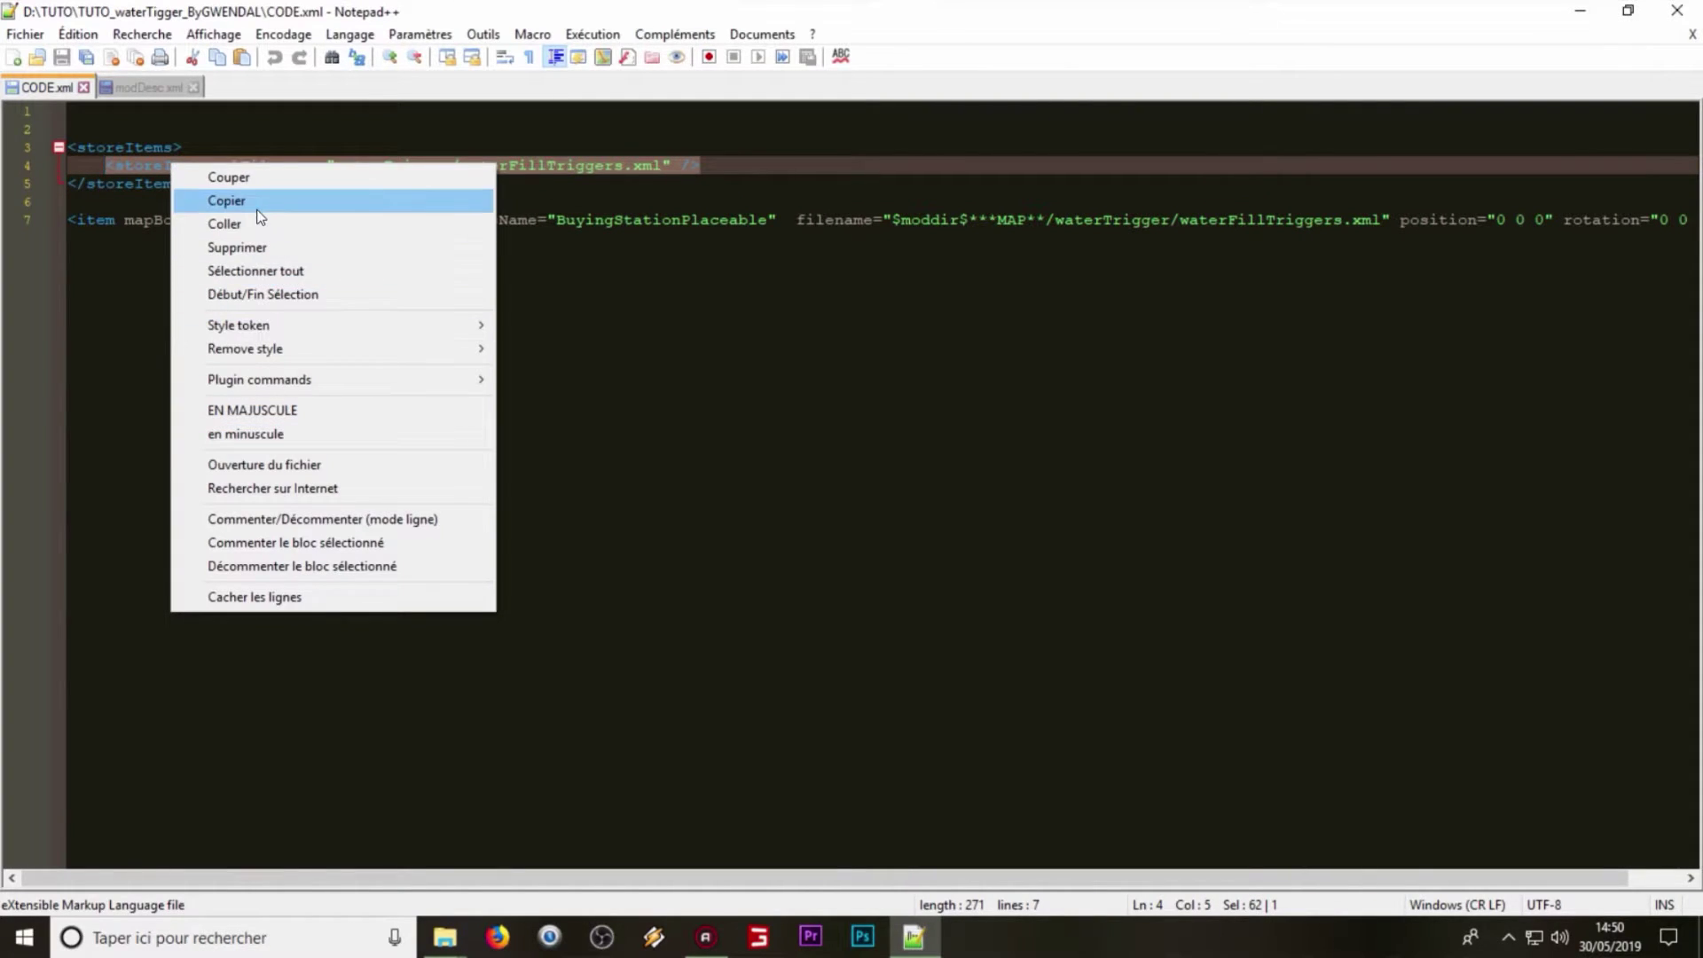
click(231, 201)
Step: Paste the waterFillTriggers storeItem on a new line below the farmSilo entry inside the storeItems block of modDesc.xml
click(142, 87)
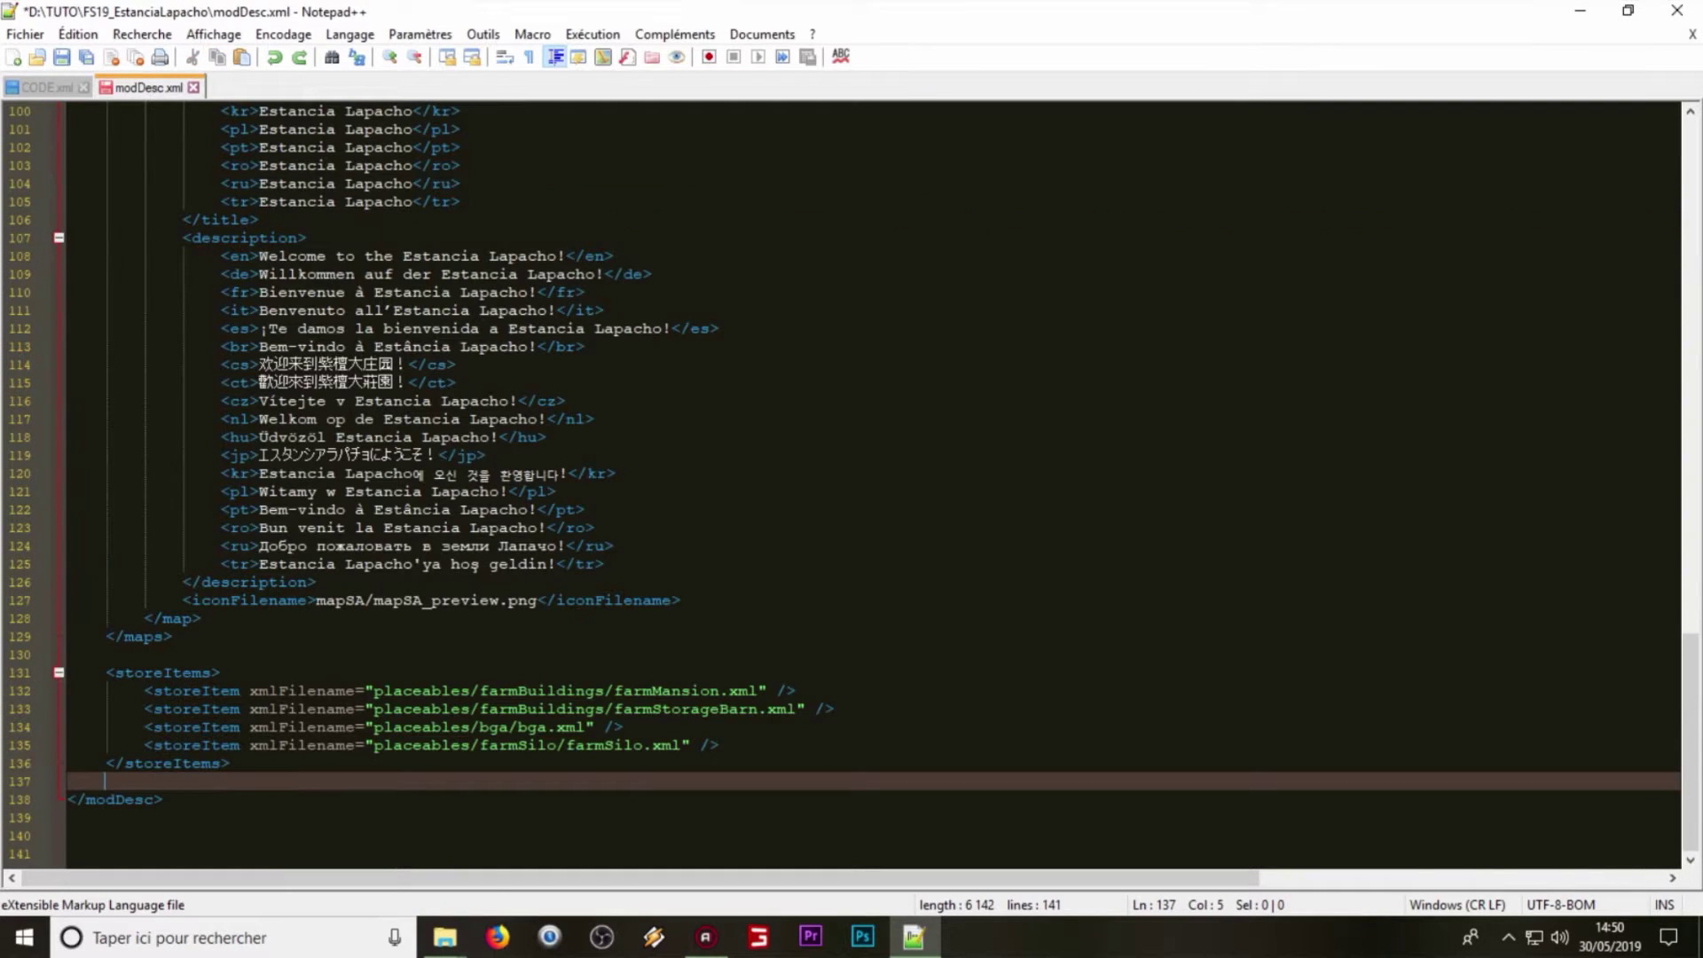
click(723, 728)
click(729, 744)
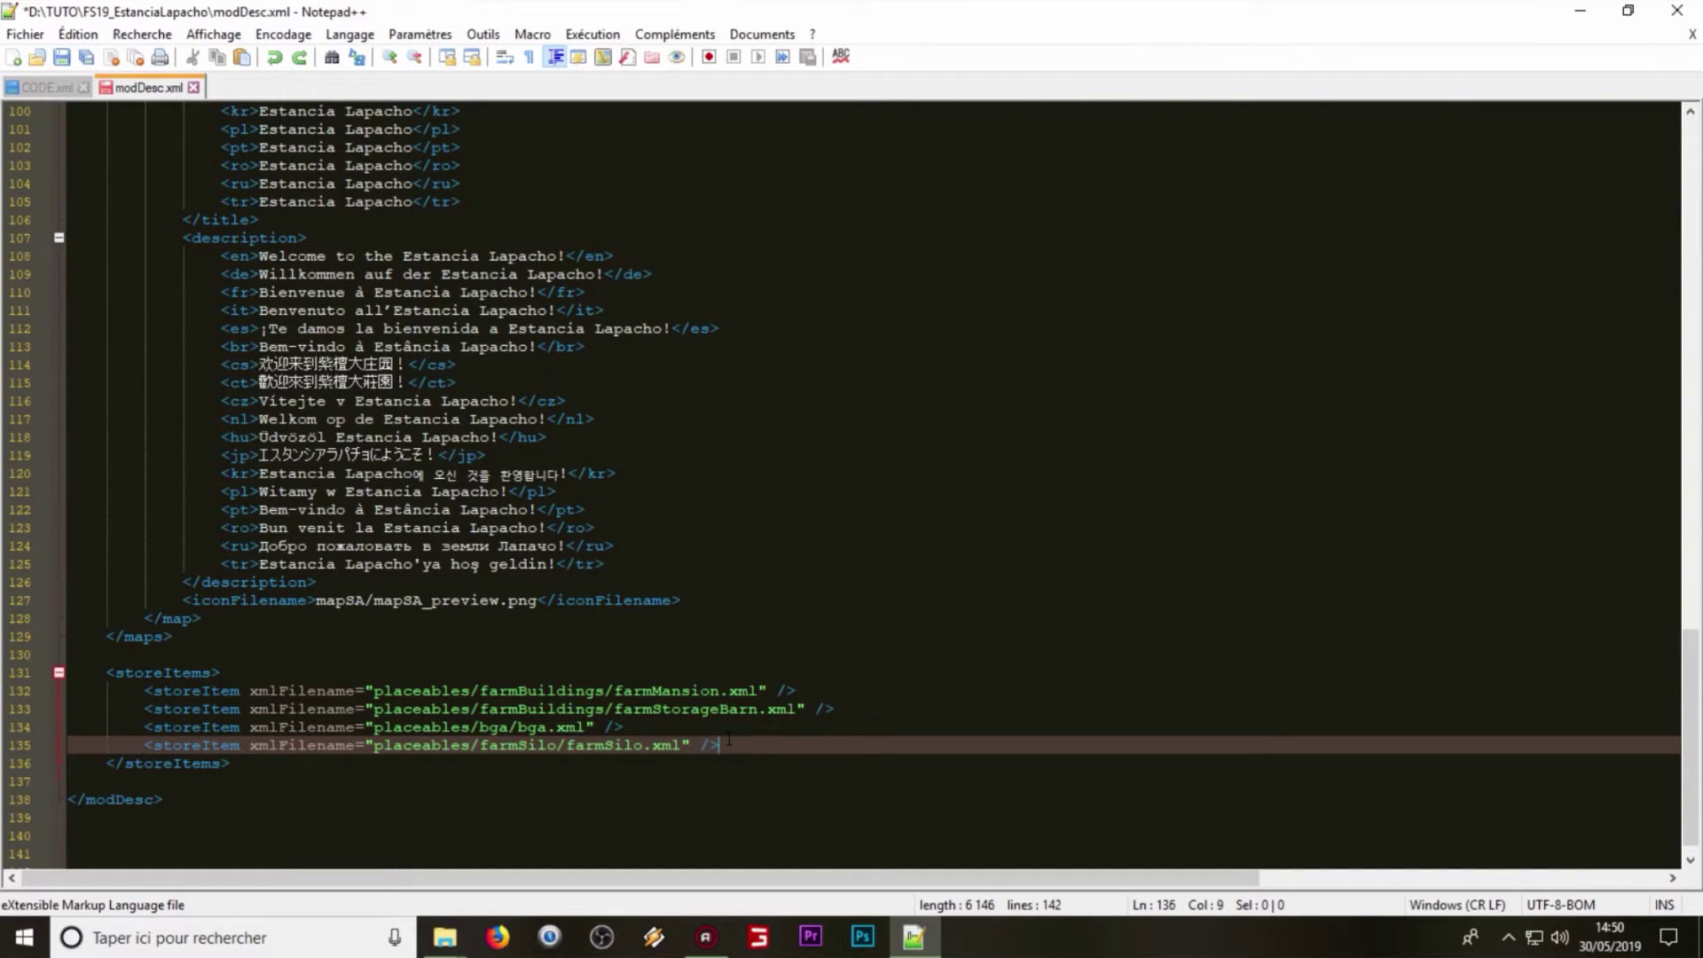
key(Return)
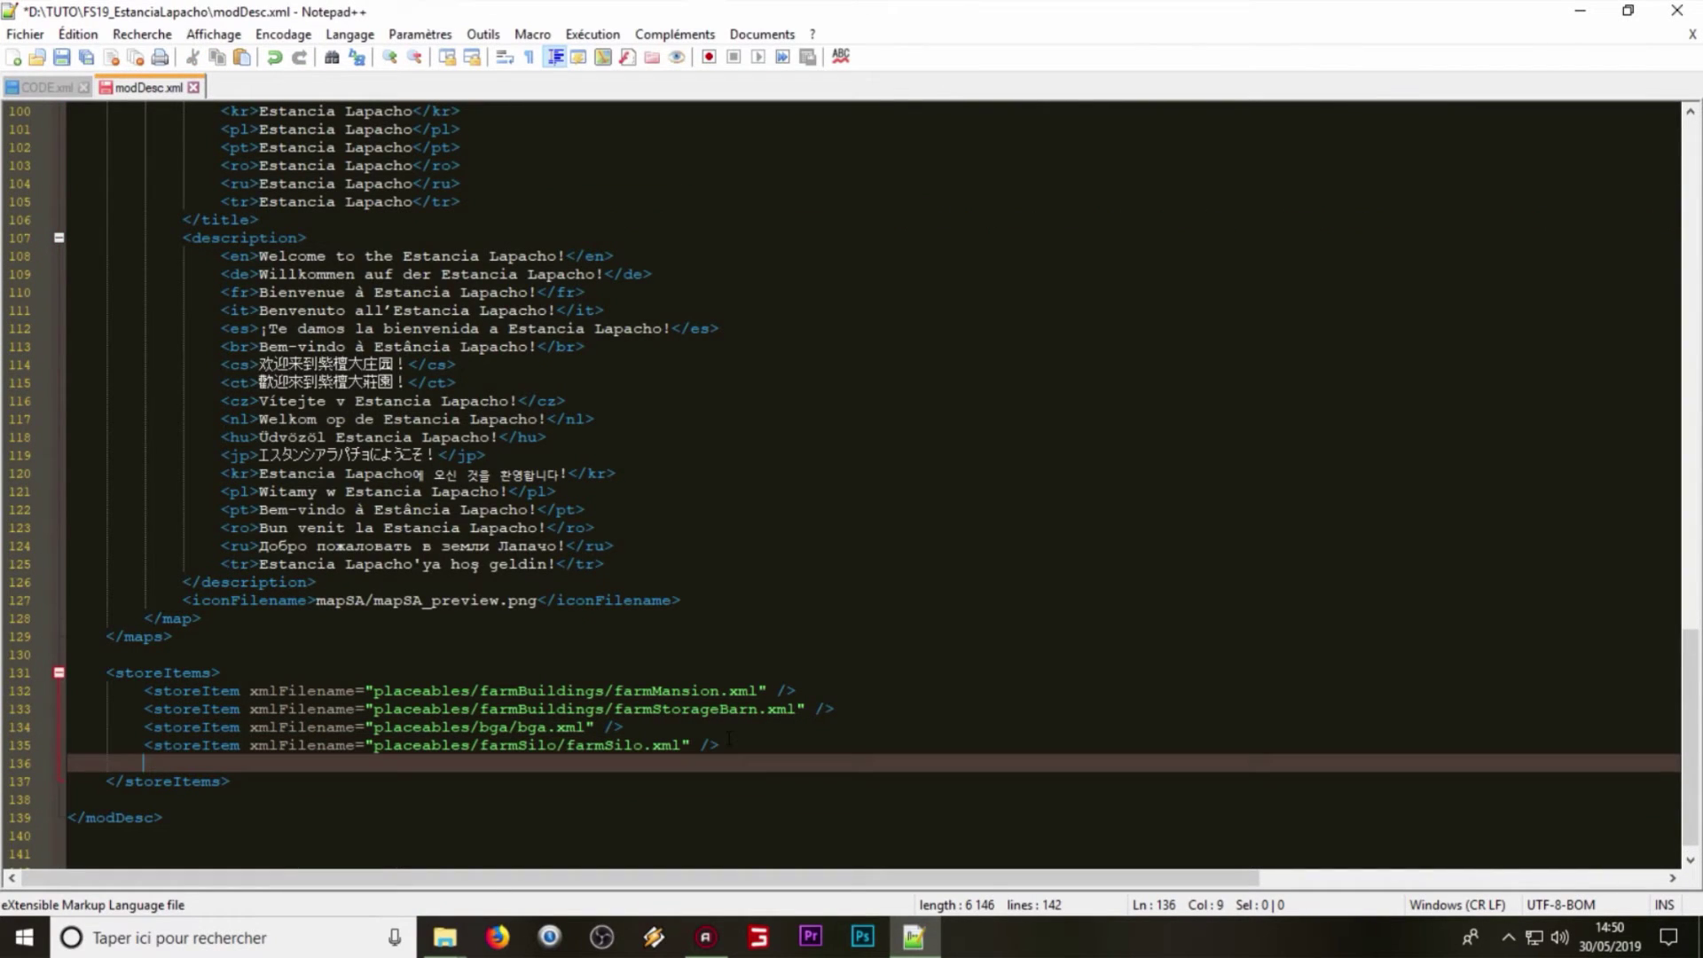
right_click(166, 758)
click(271, 377)
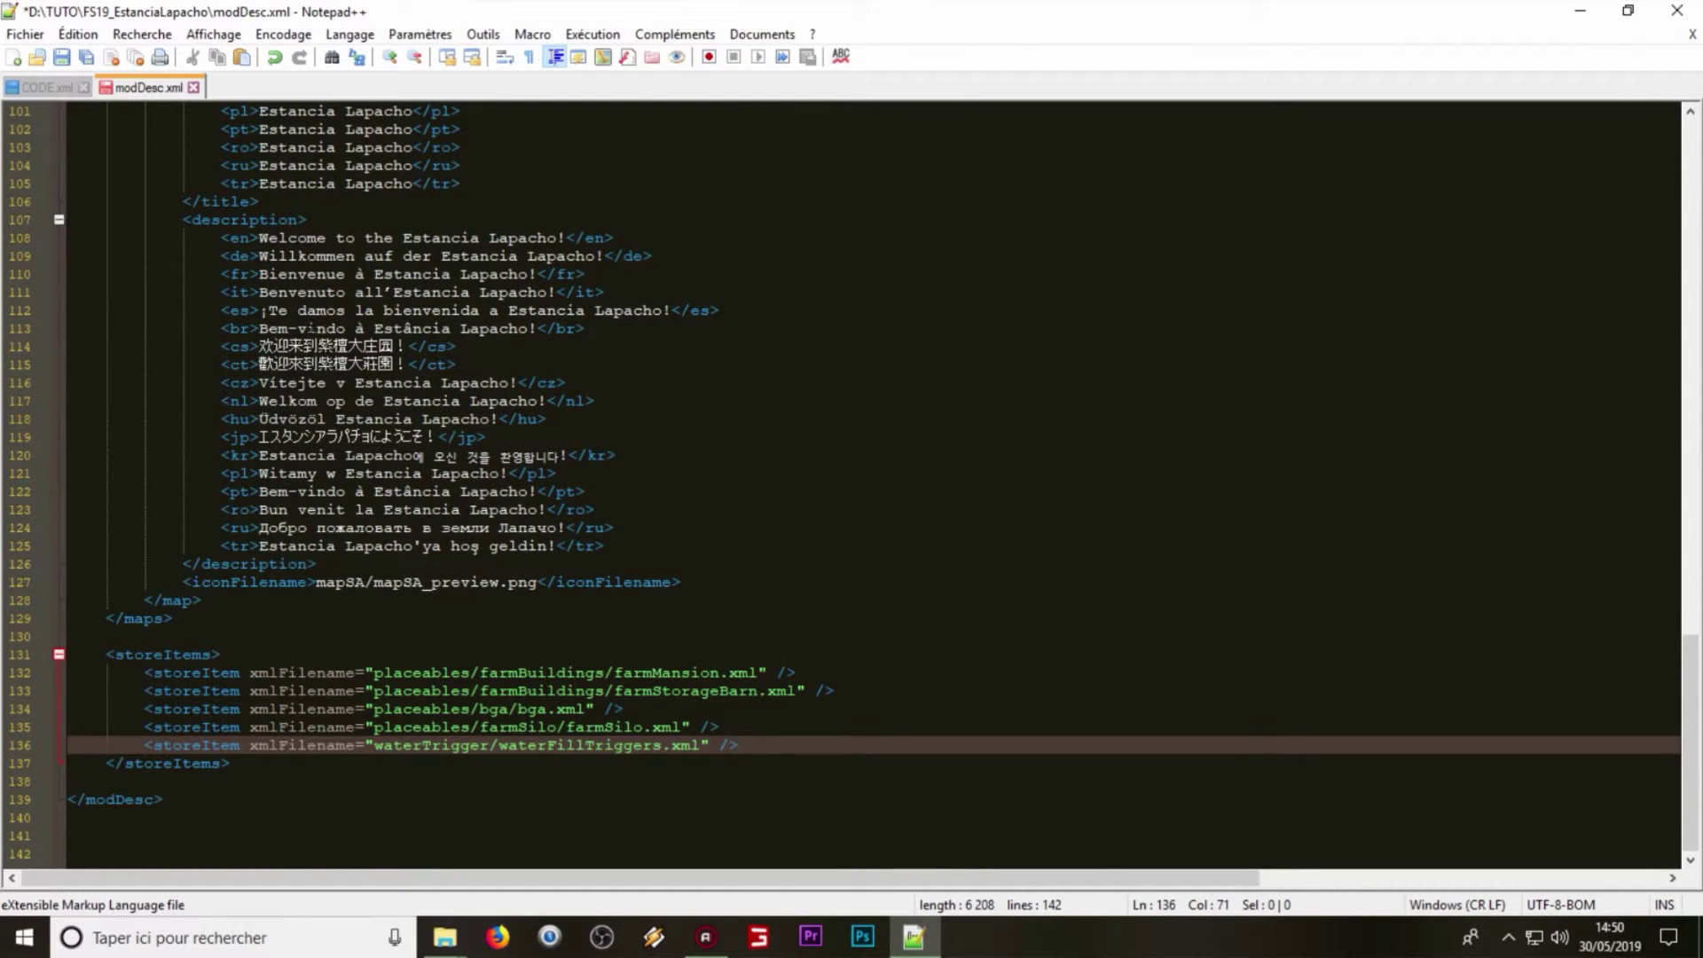
Step: Save and close modDesc.xml, then return to the FS19_EstanciaLapacho folder
click(61, 57)
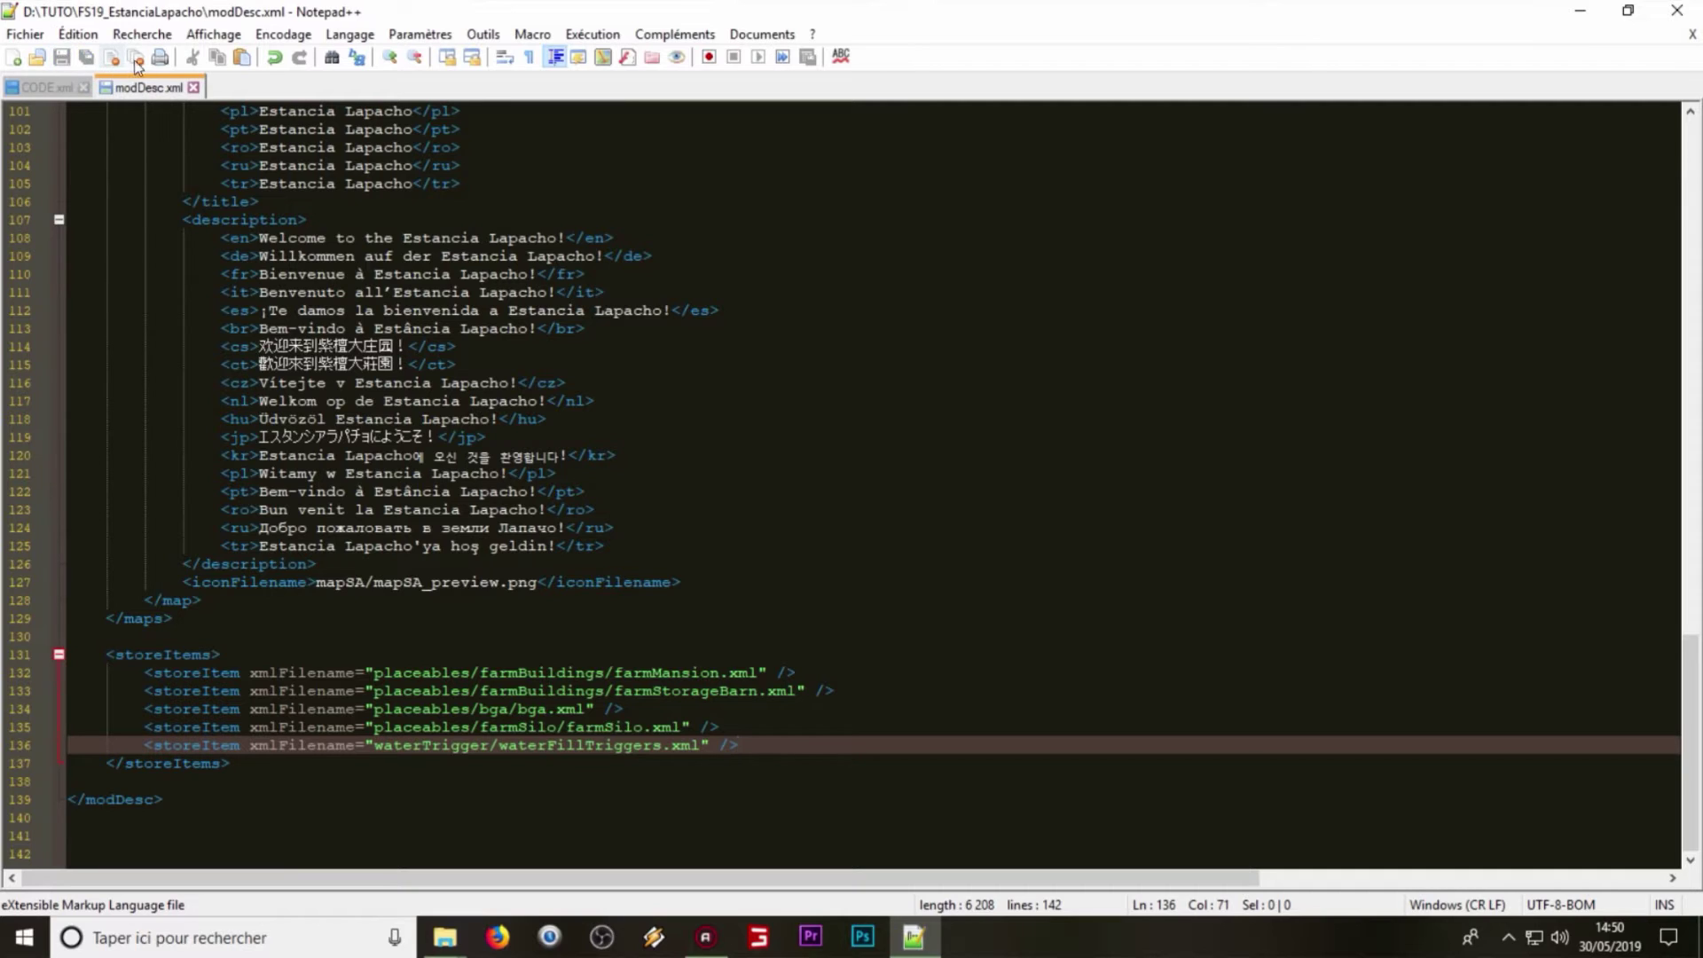
click(193, 87)
click(1580, 11)
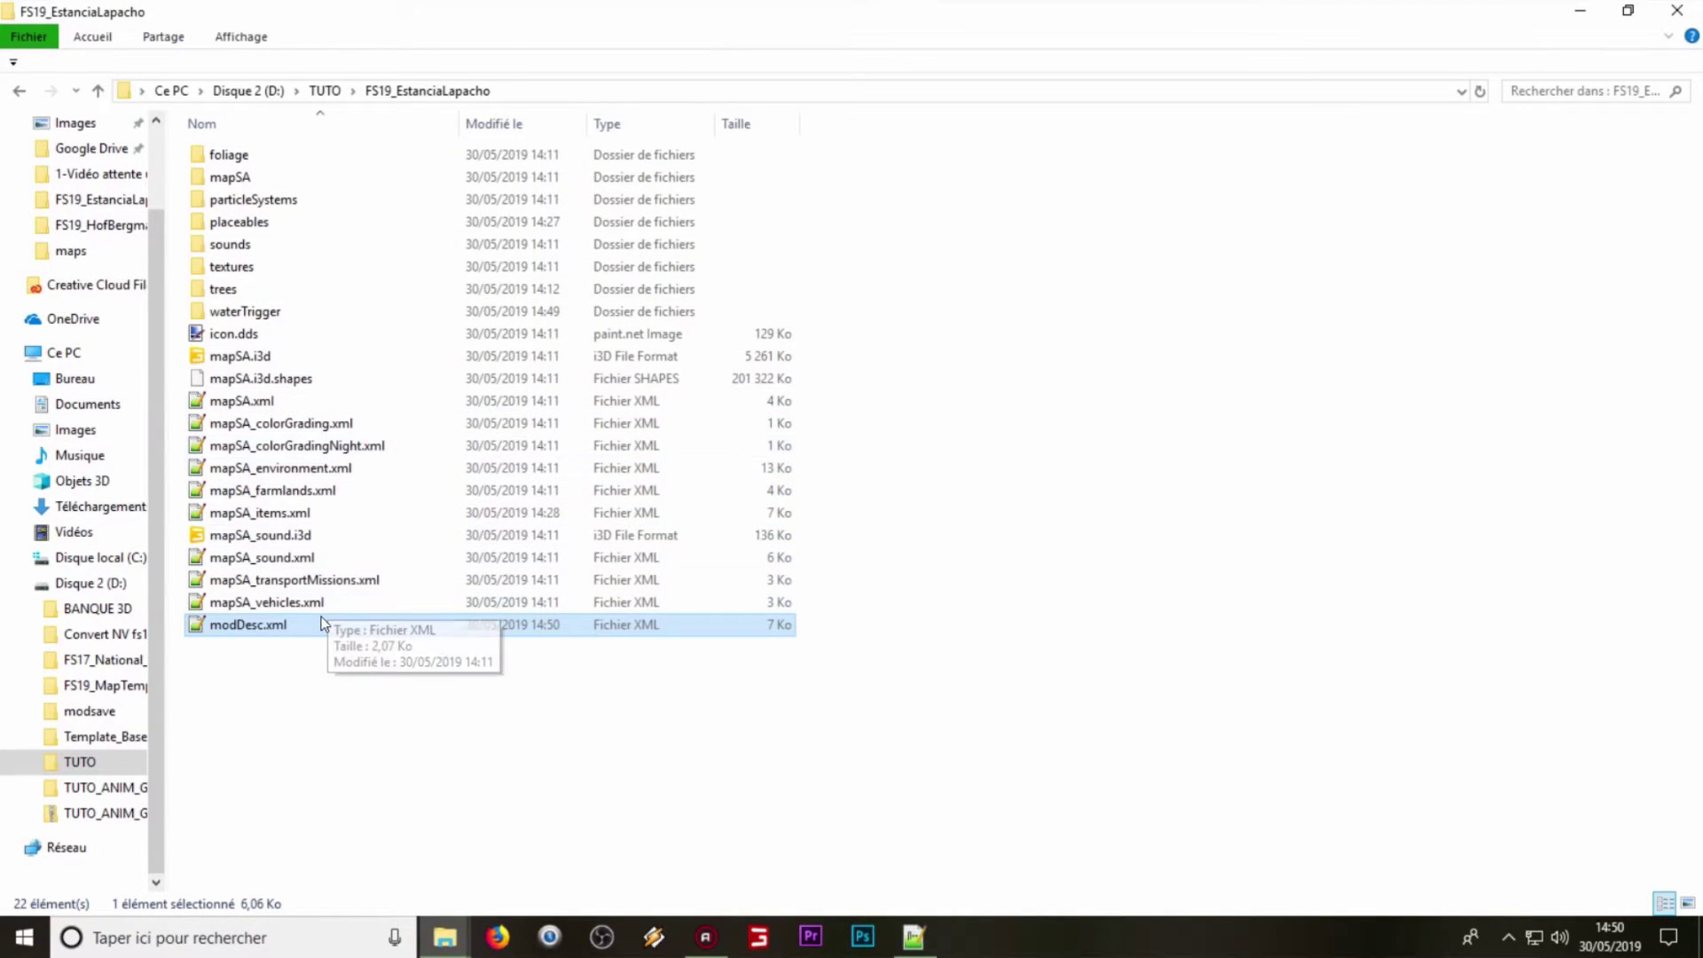
Step: Reopen modDesc.xml, examine which file the map entry's defaultItemsXMLFilename attribute references, then close it and return to the map folder
click(222, 514)
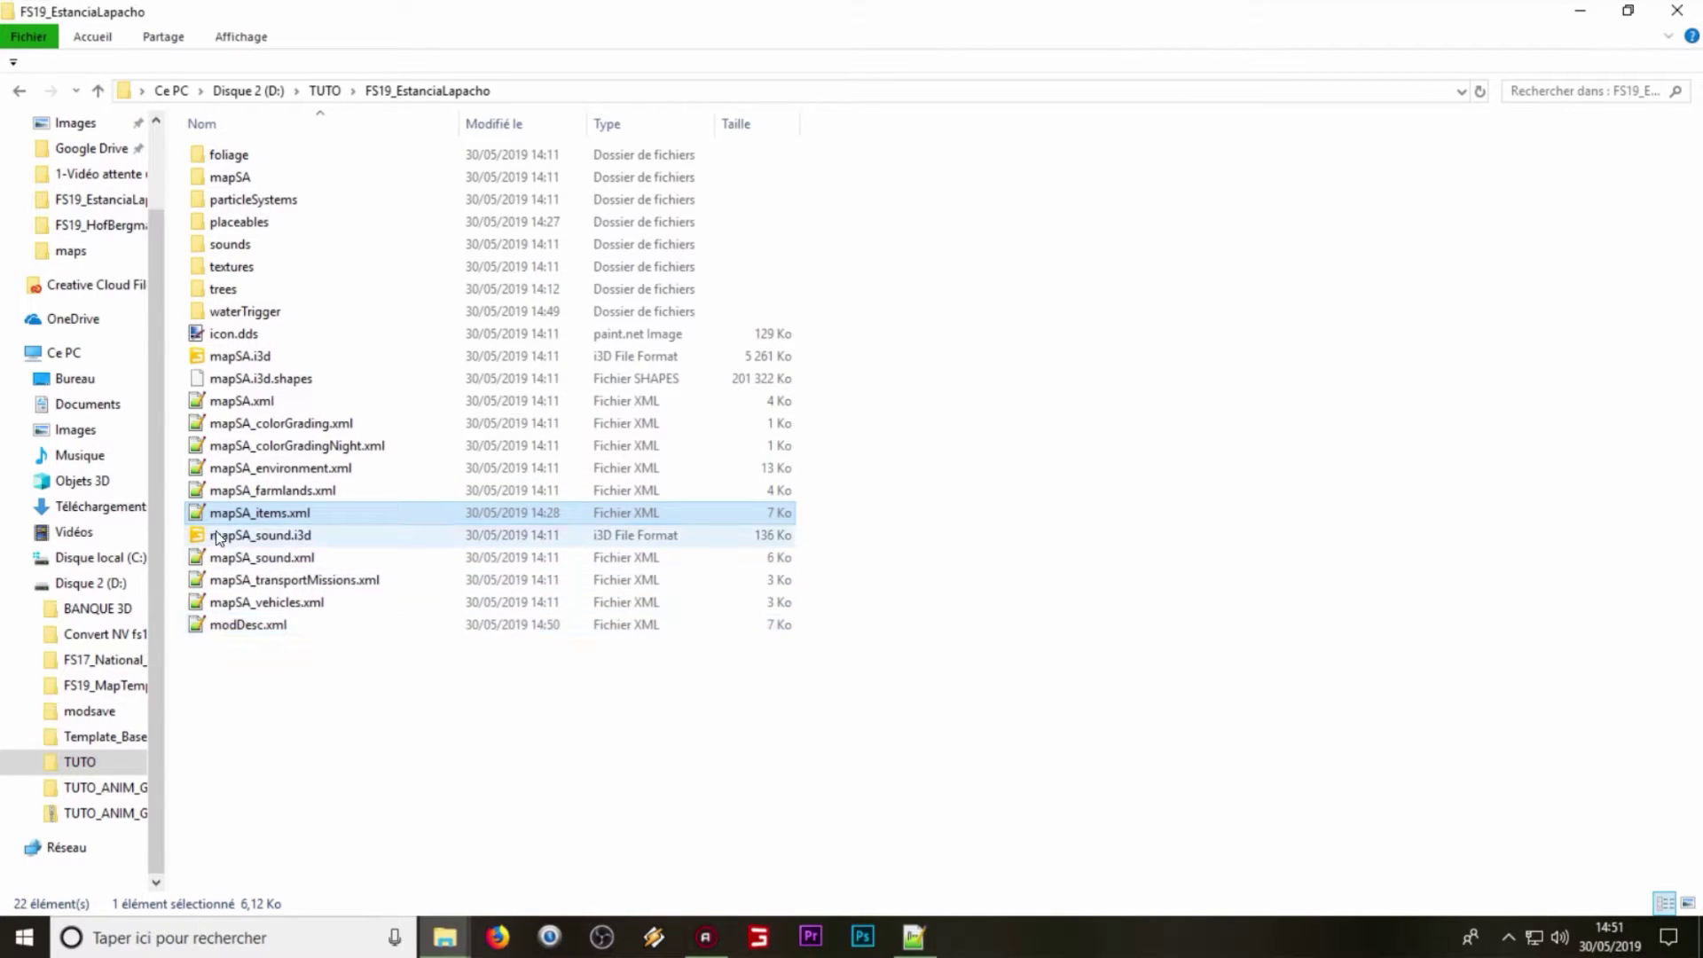
double_click(266, 626)
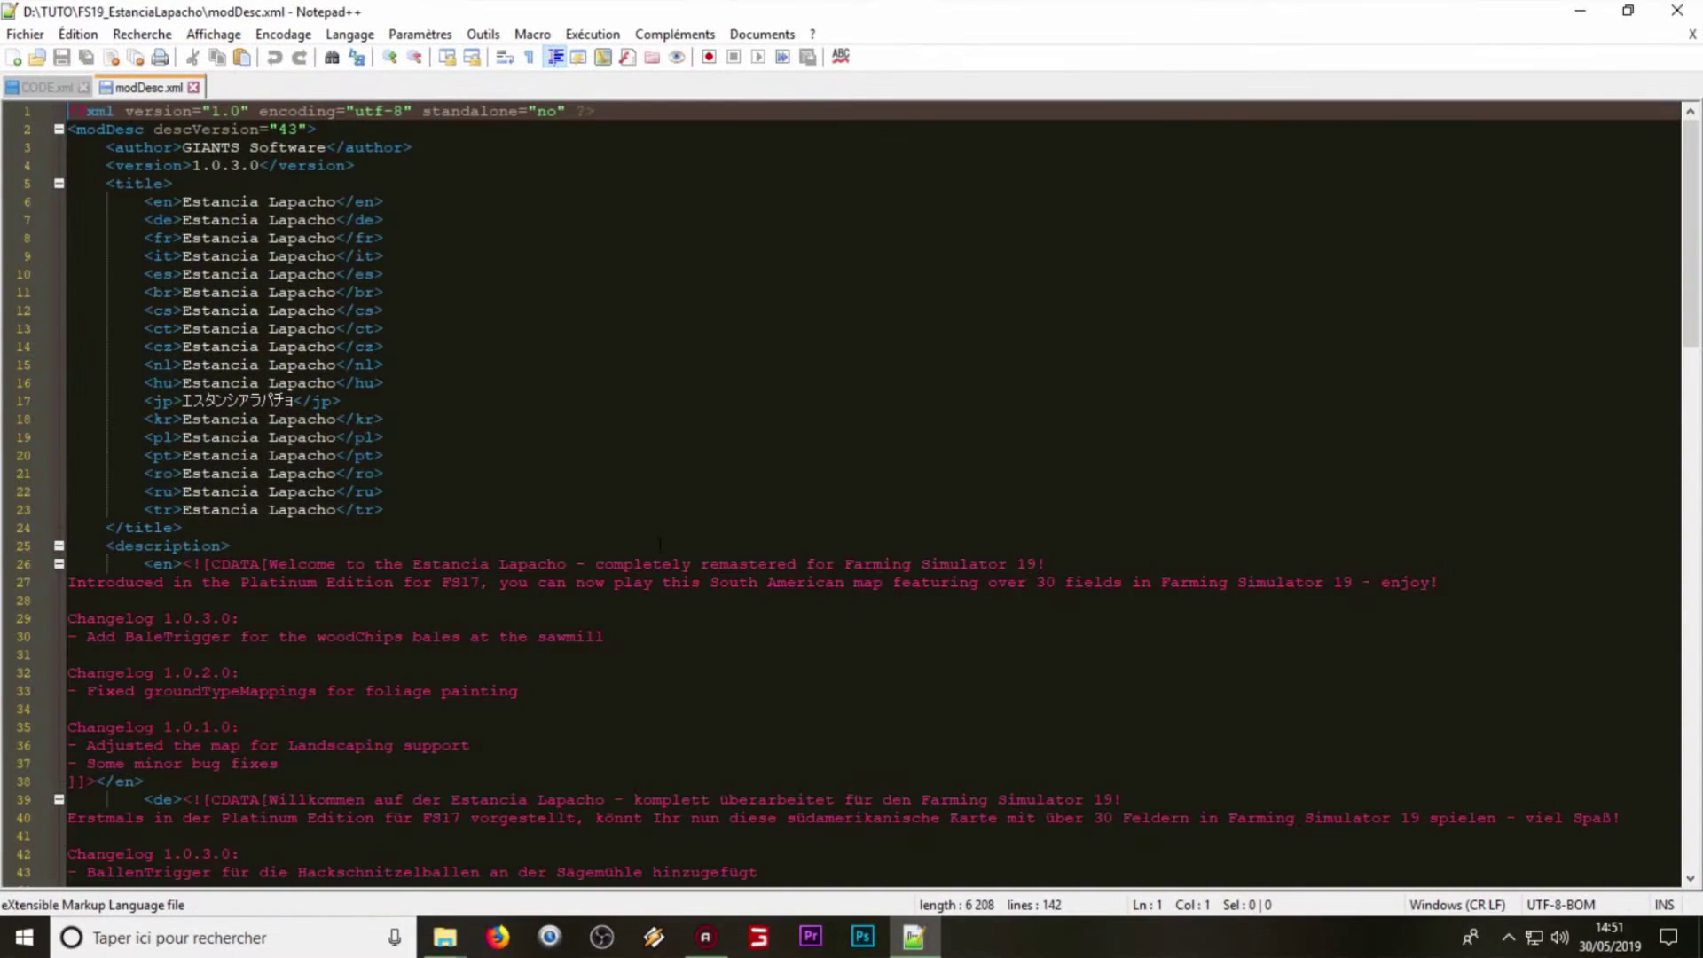
scroll(698, 548, down, 13)
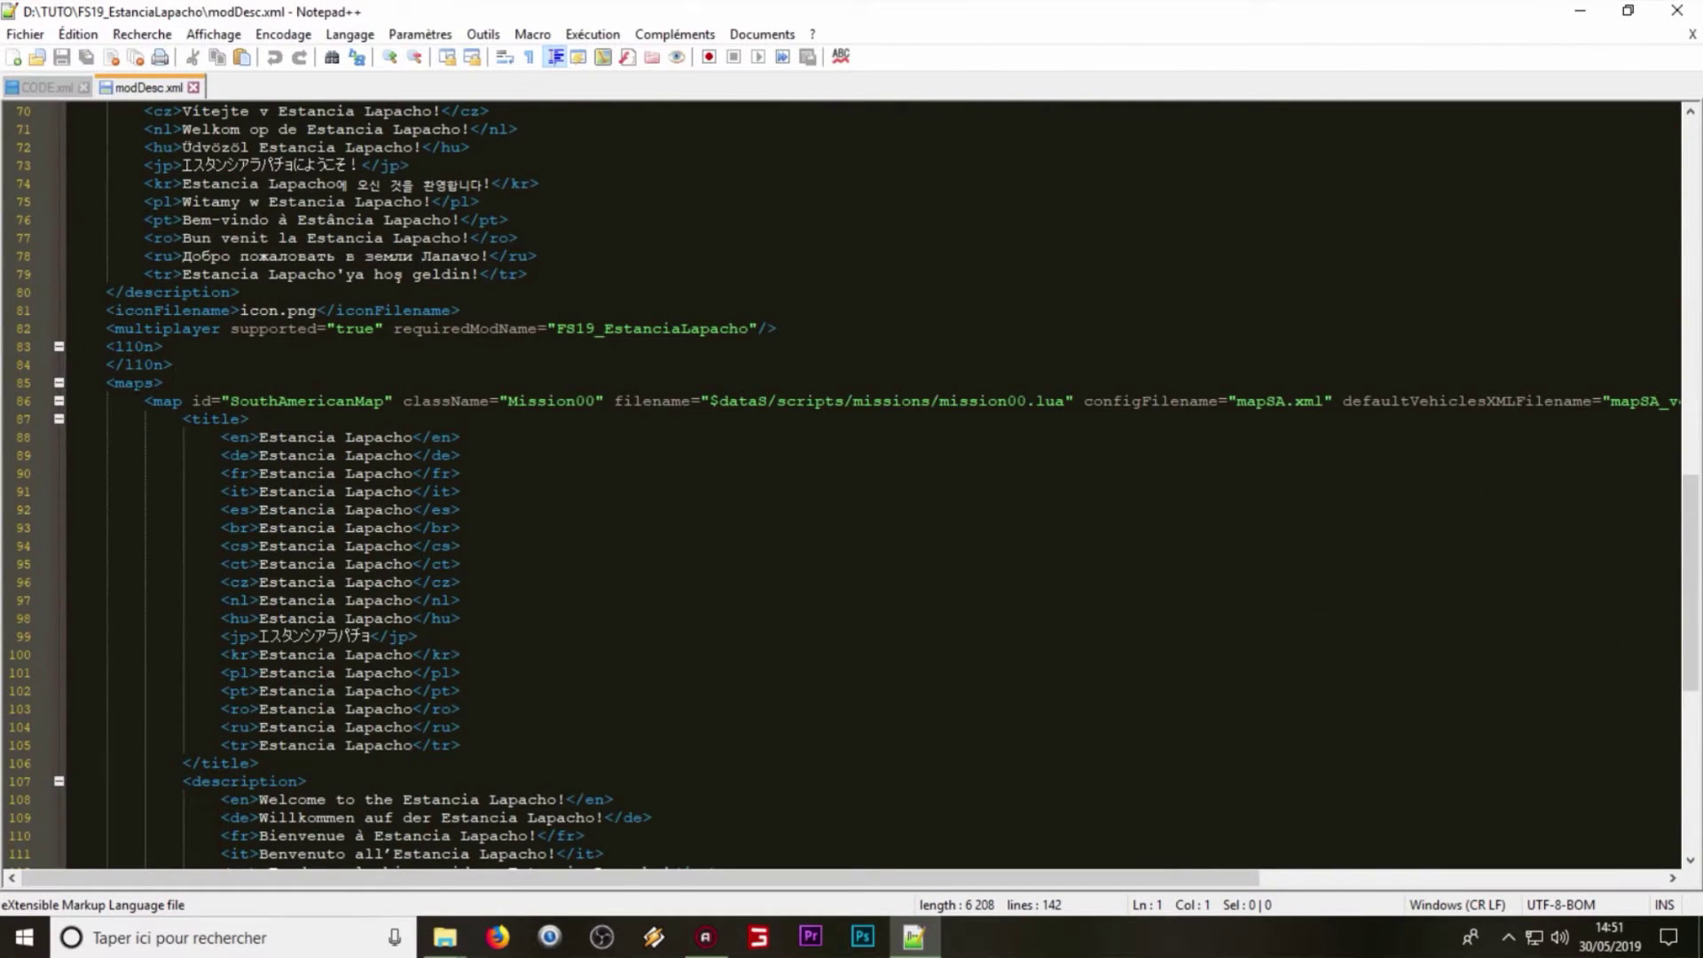
click(126, 384)
drag(288, 401, 1677, 401)
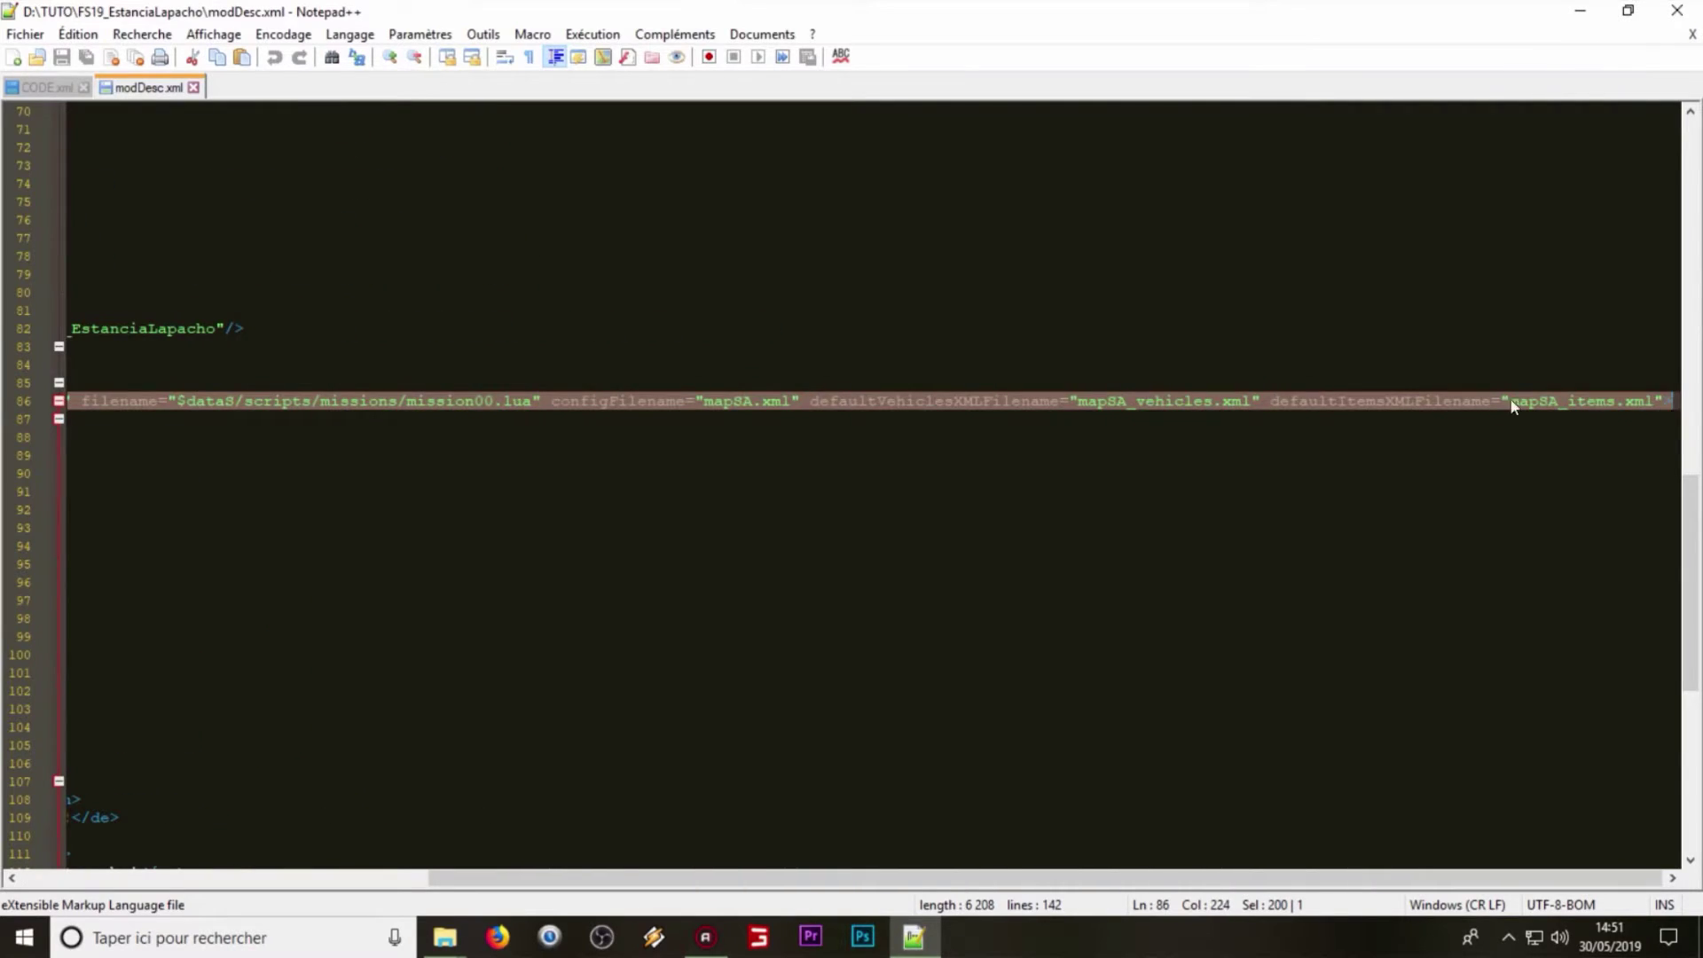
click(1455, 400)
drag(1266, 401, 1508, 401)
click(1511, 401)
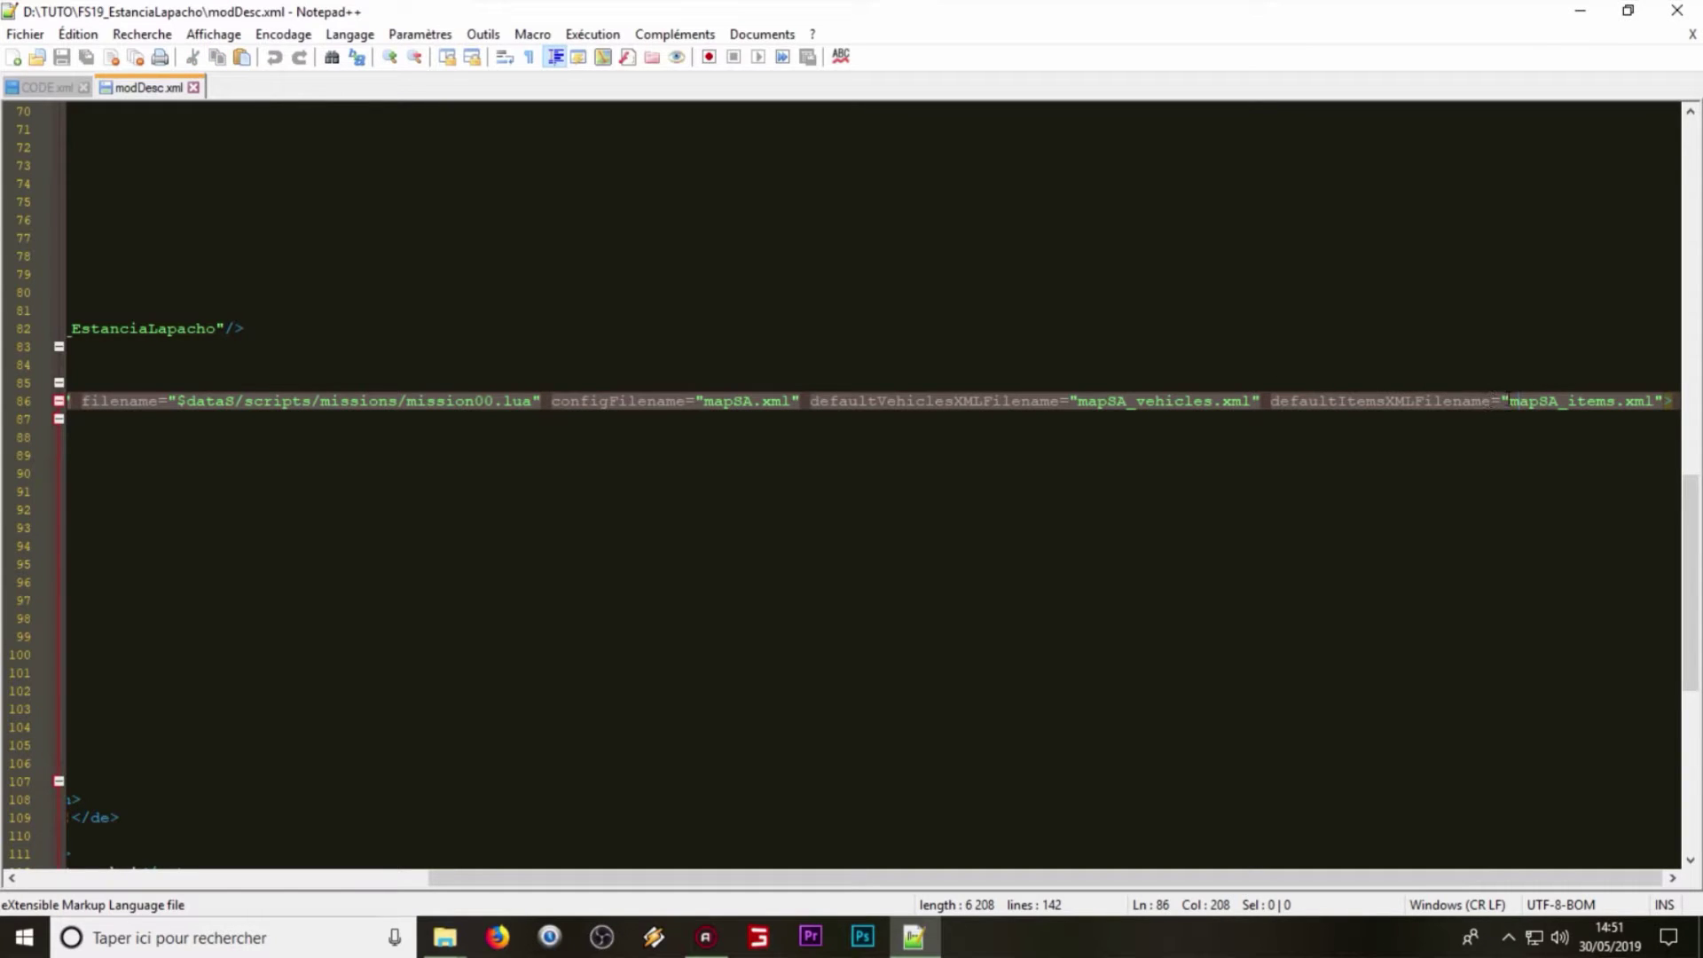
drag(1512, 401, 1652, 402)
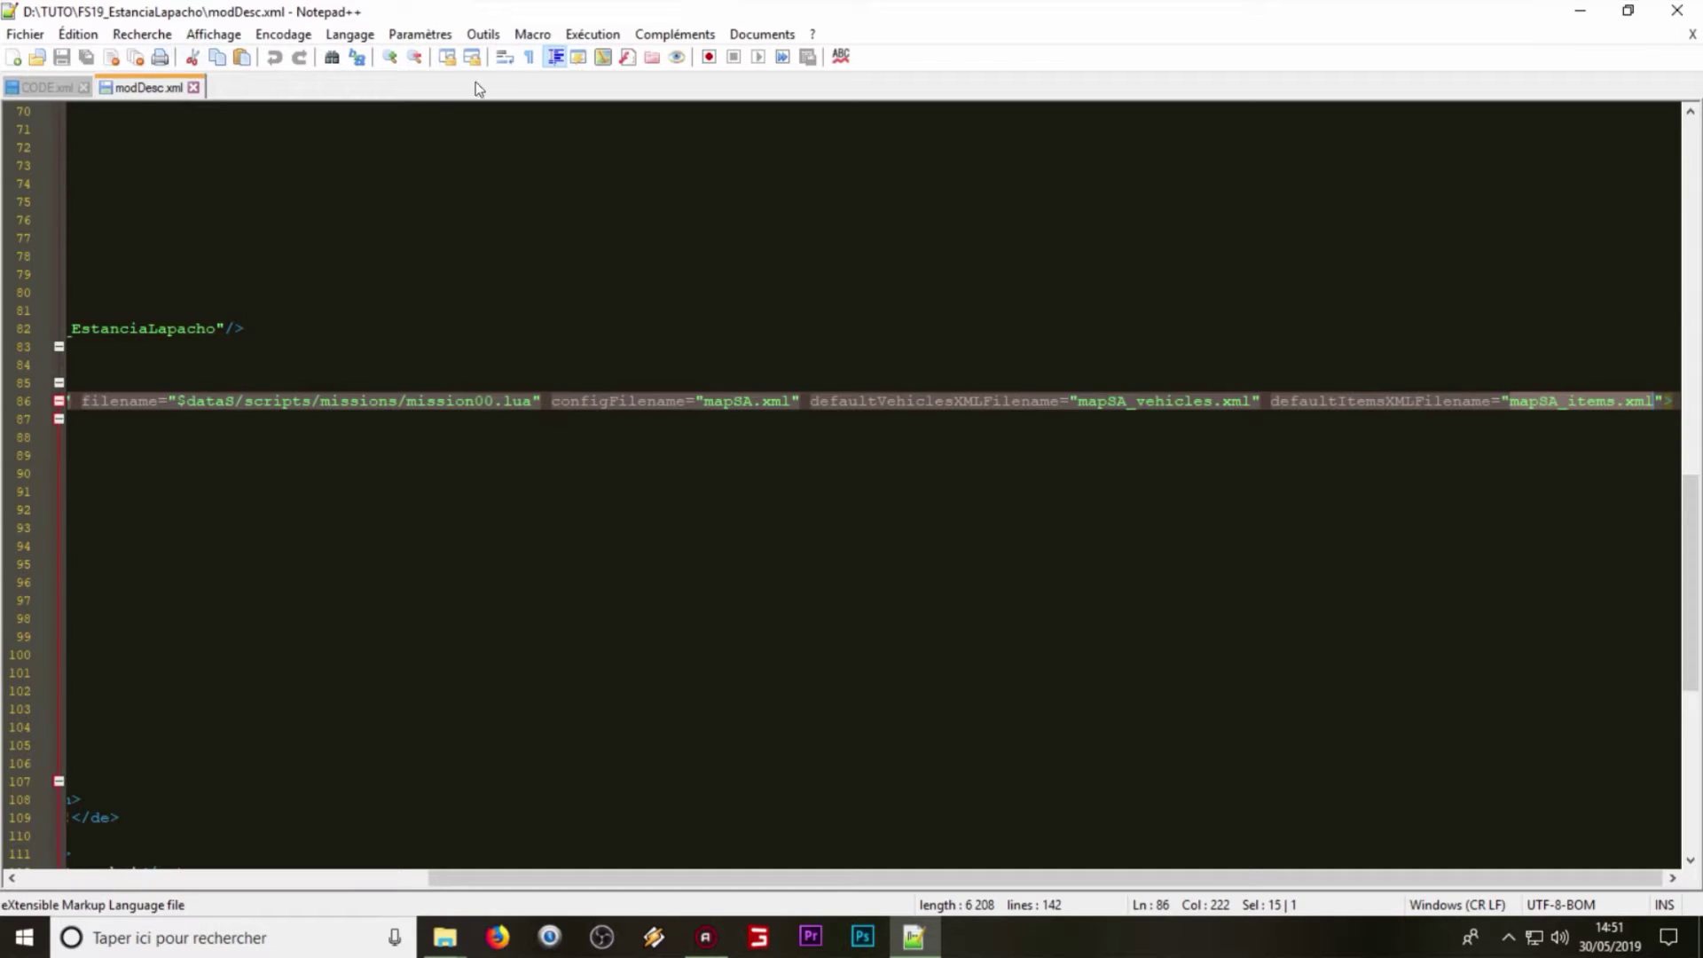
click(194, 87)
click(1581, 12)
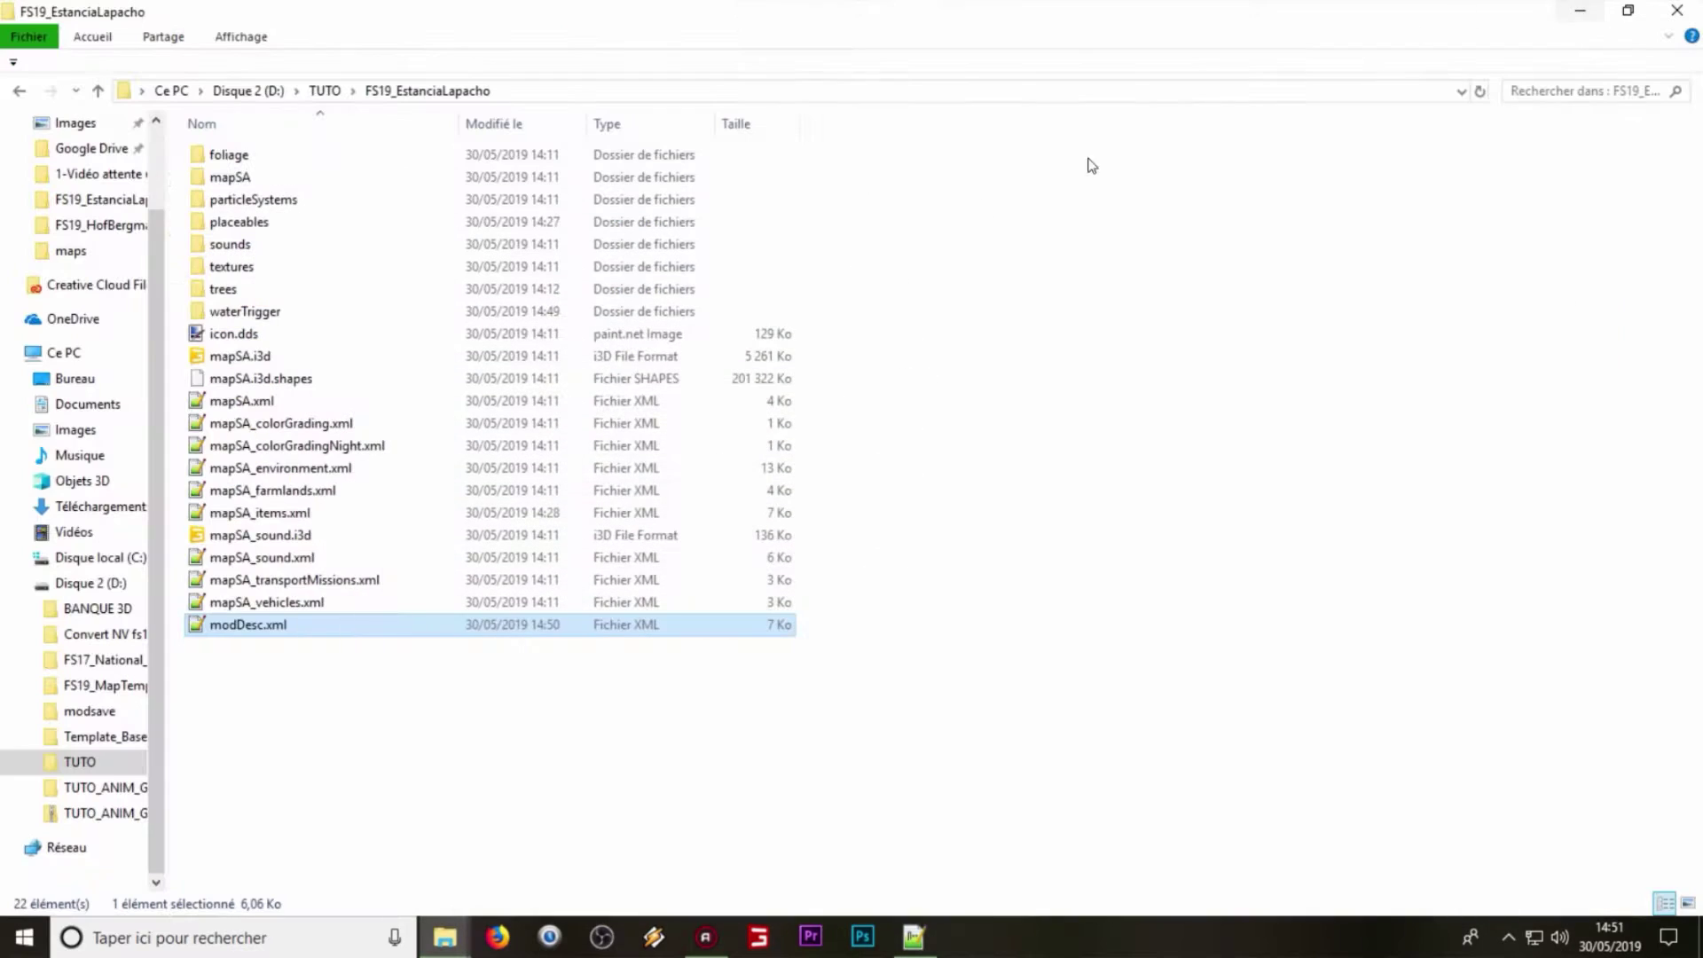
Step: Open mapSA_items.xml from the FS19_EstanciaLapacho folder and go to its last item entry, farmStorageBarn.xml
click(233, 427)
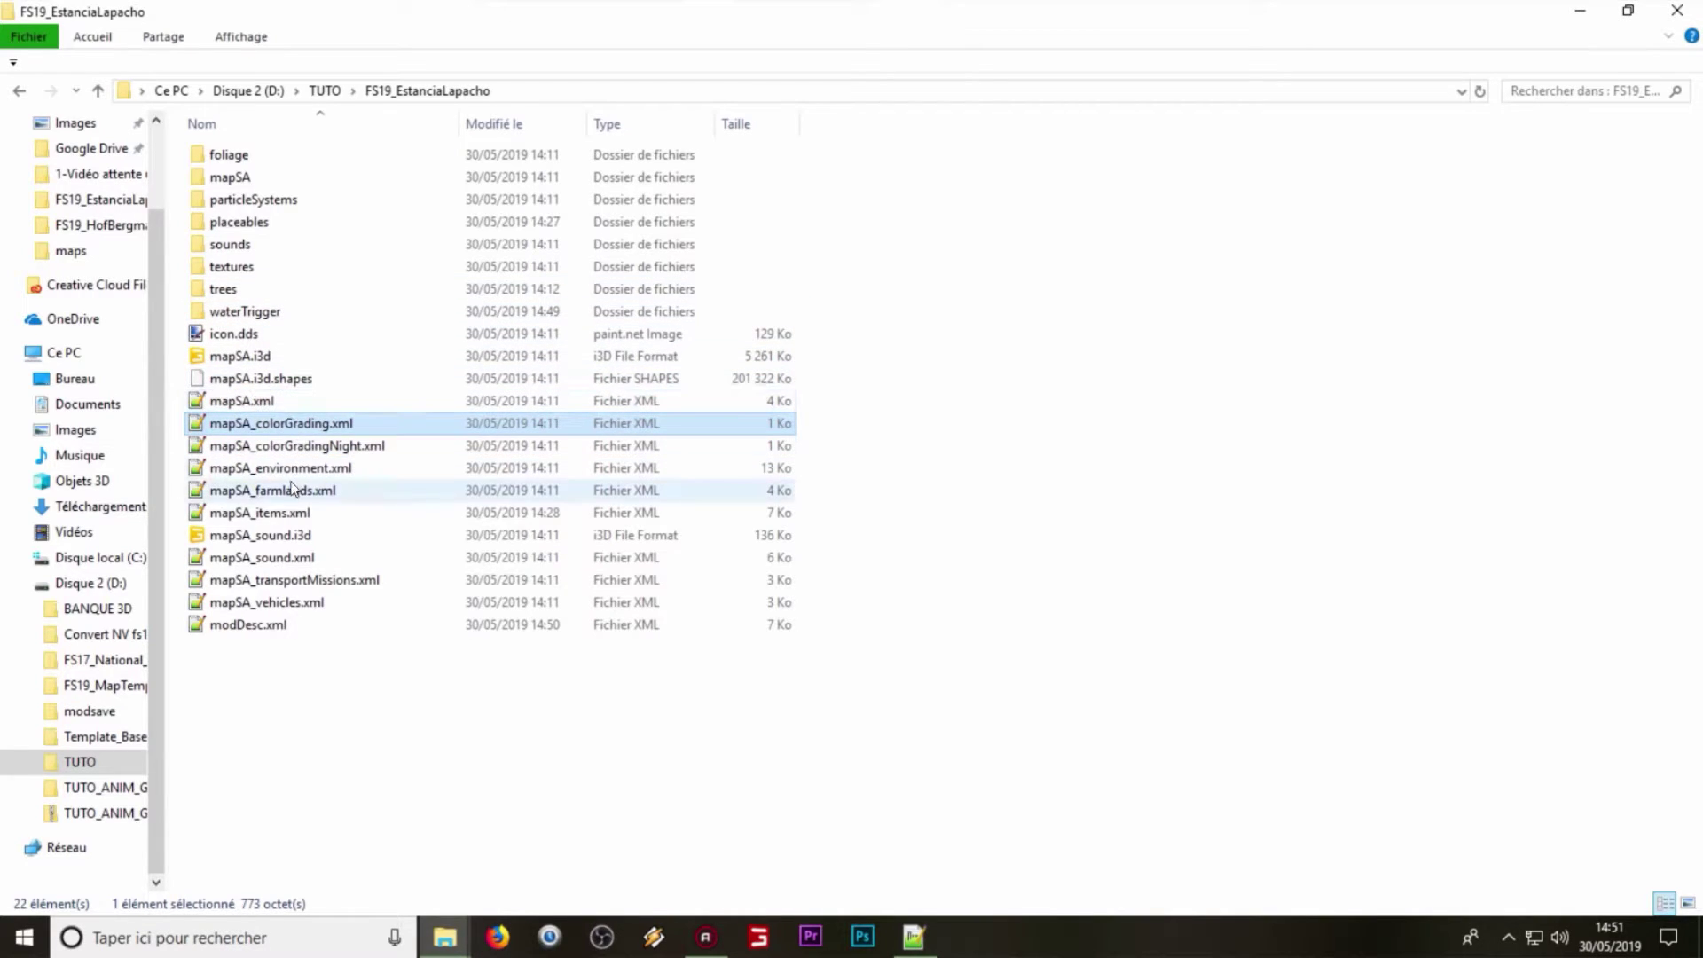
click(291, 515)
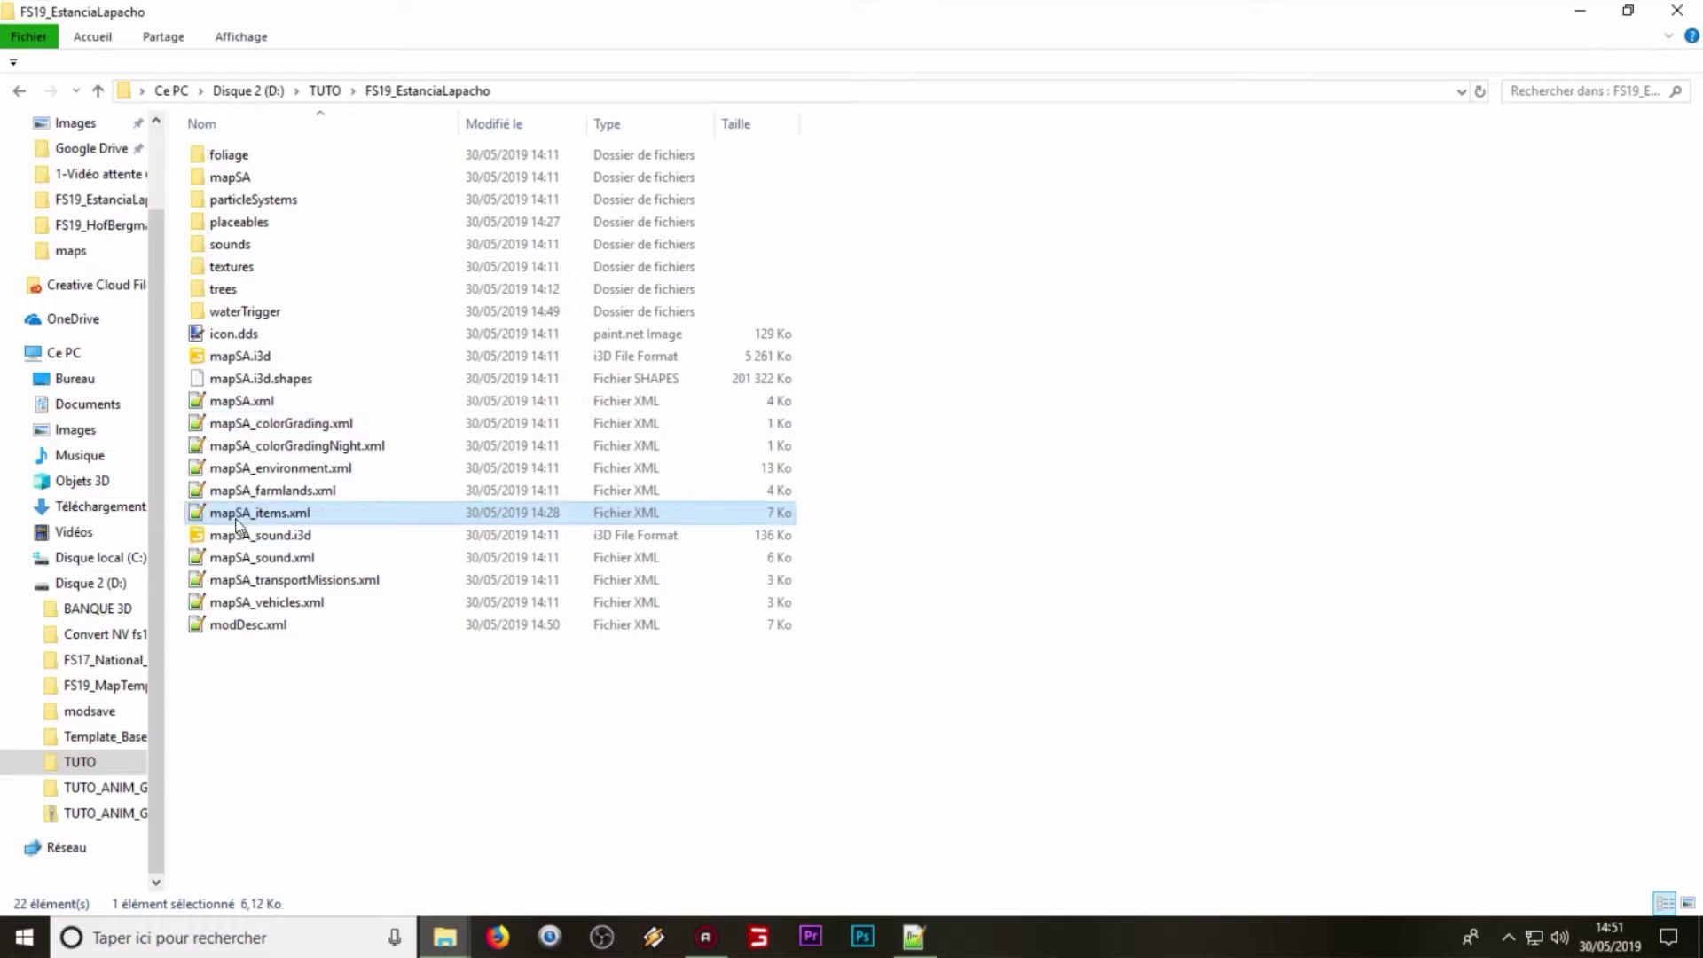
double_click(296, 516)
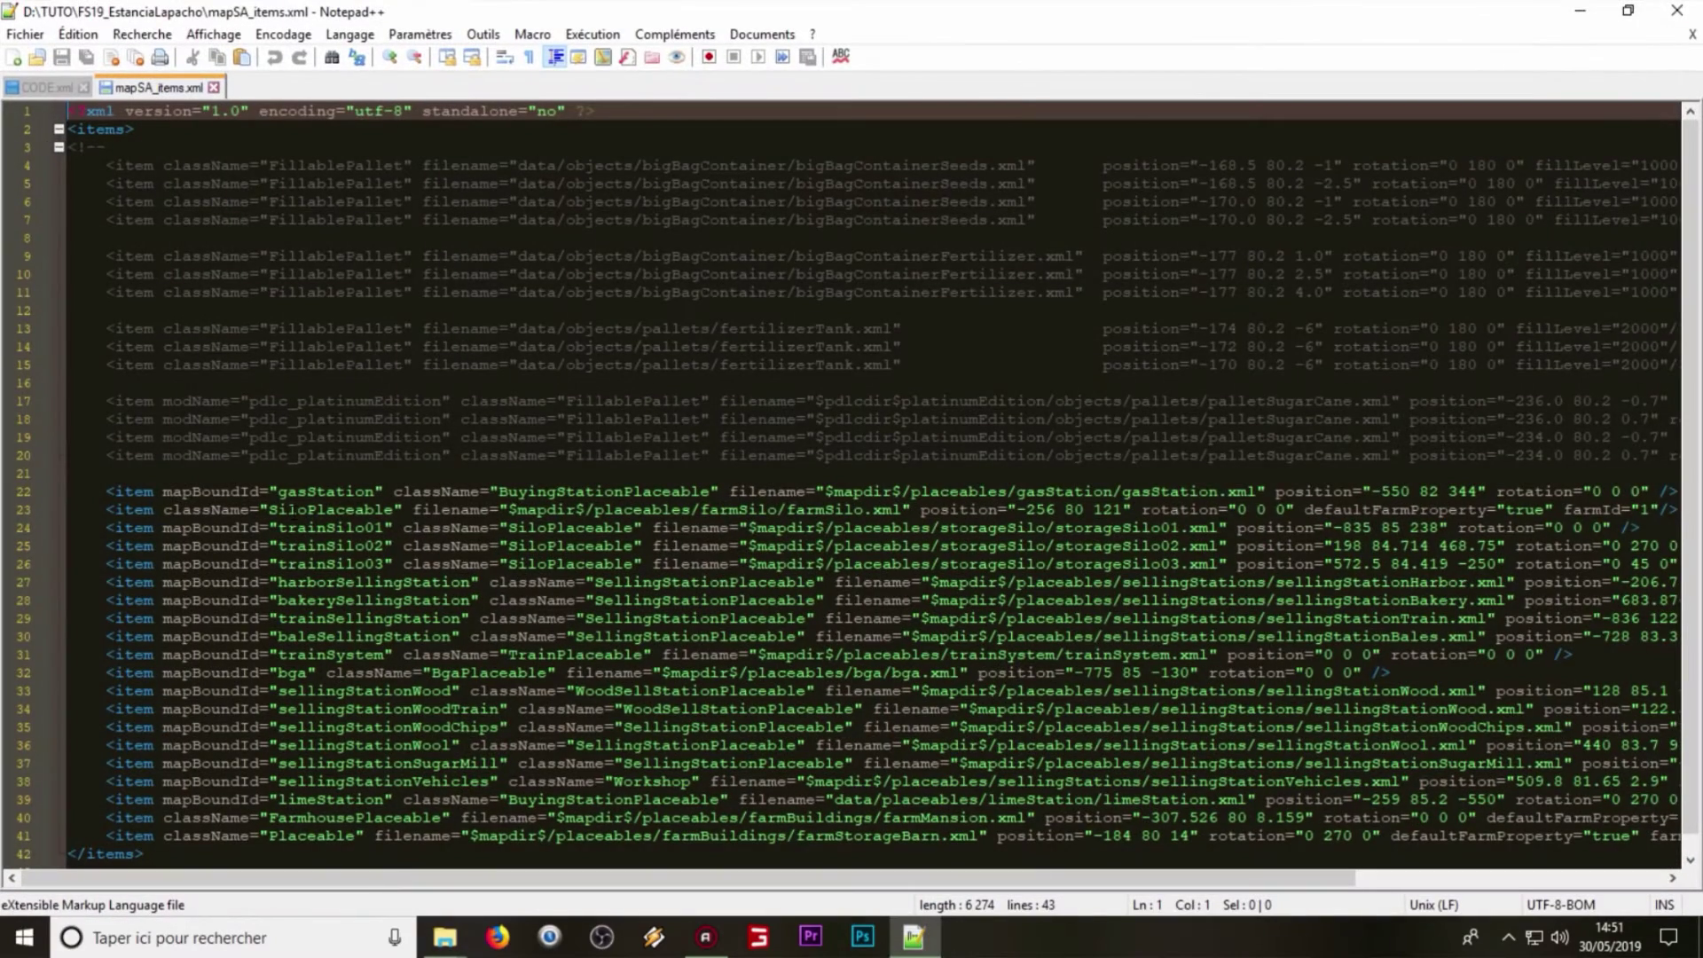
drag(71, 110, 71, 798)
click(277, 781)
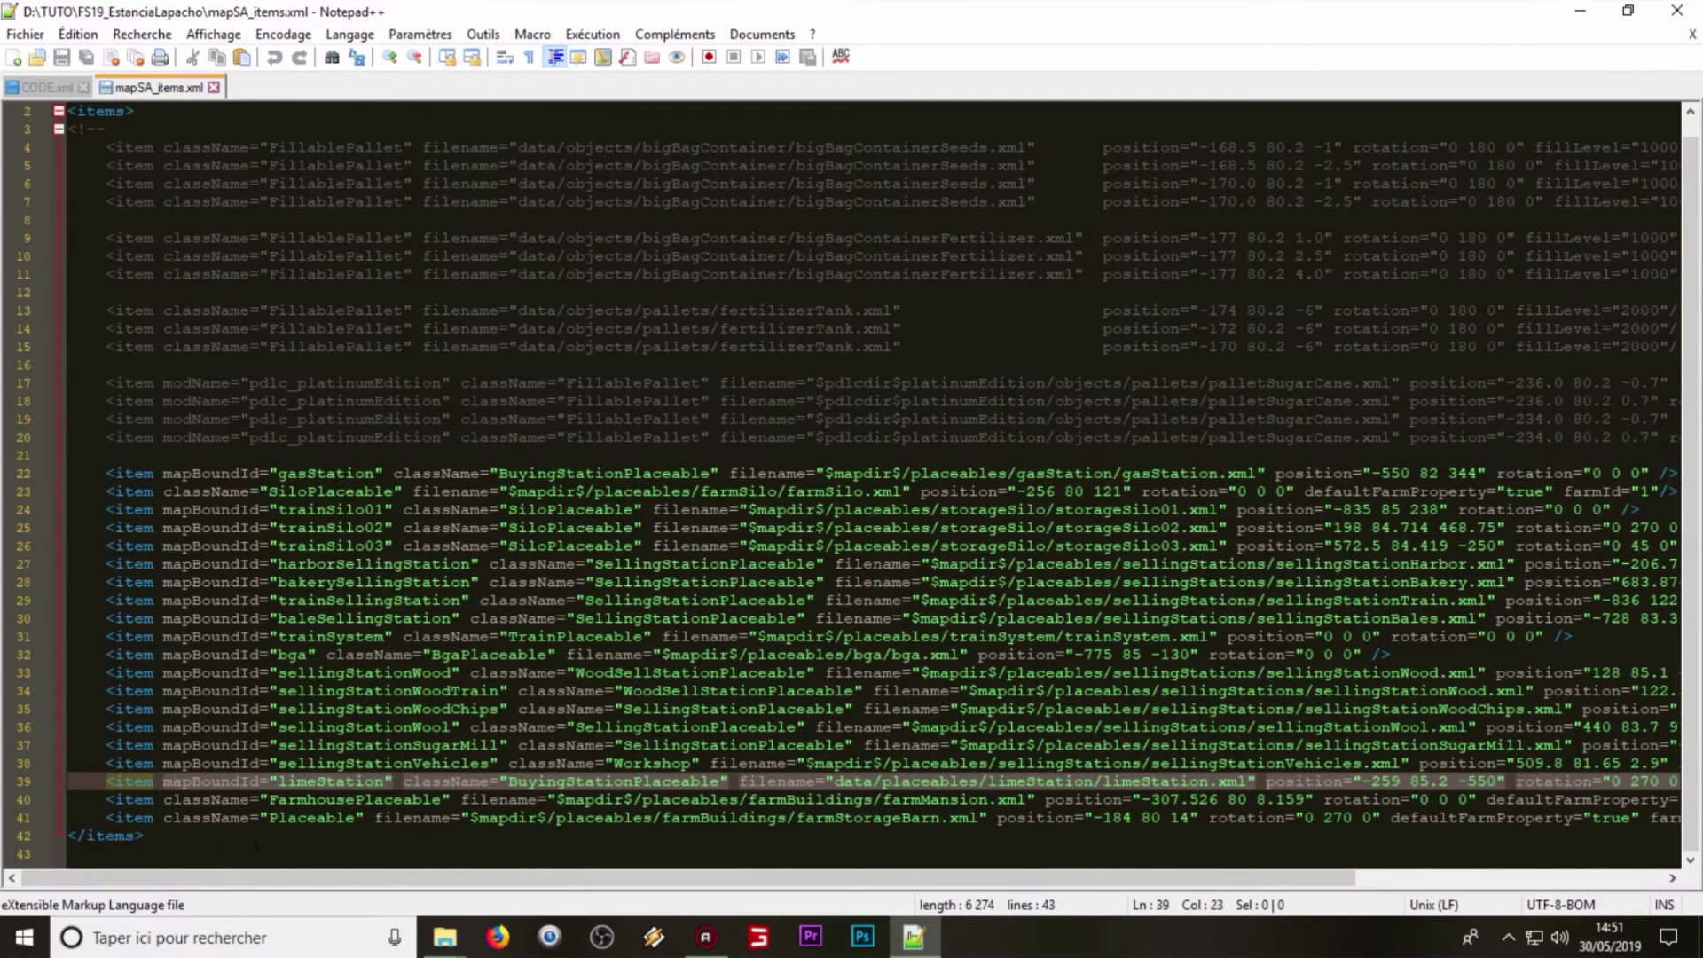
click(323, 818)
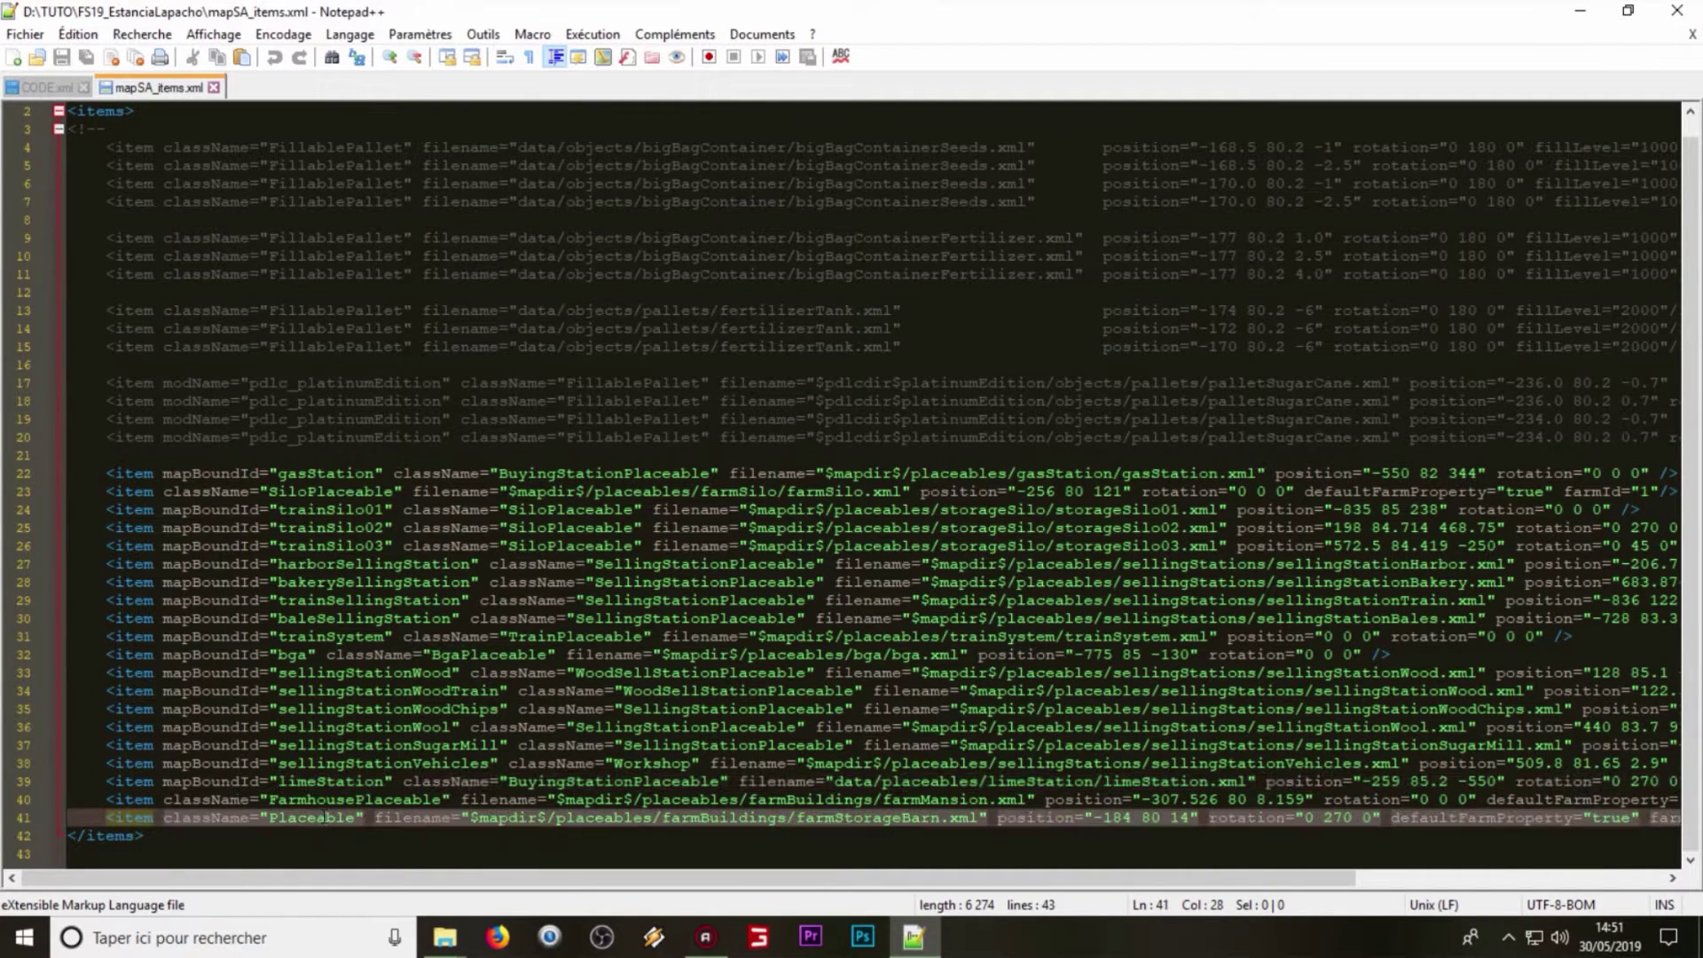
Step: Insert an empty line between the farmStorageBarn item and the closing items tag, removing the extra indentation before that tag
click(71, 835)
key(Return)
scroll(127, 836, down, 1)
click(127, 818)
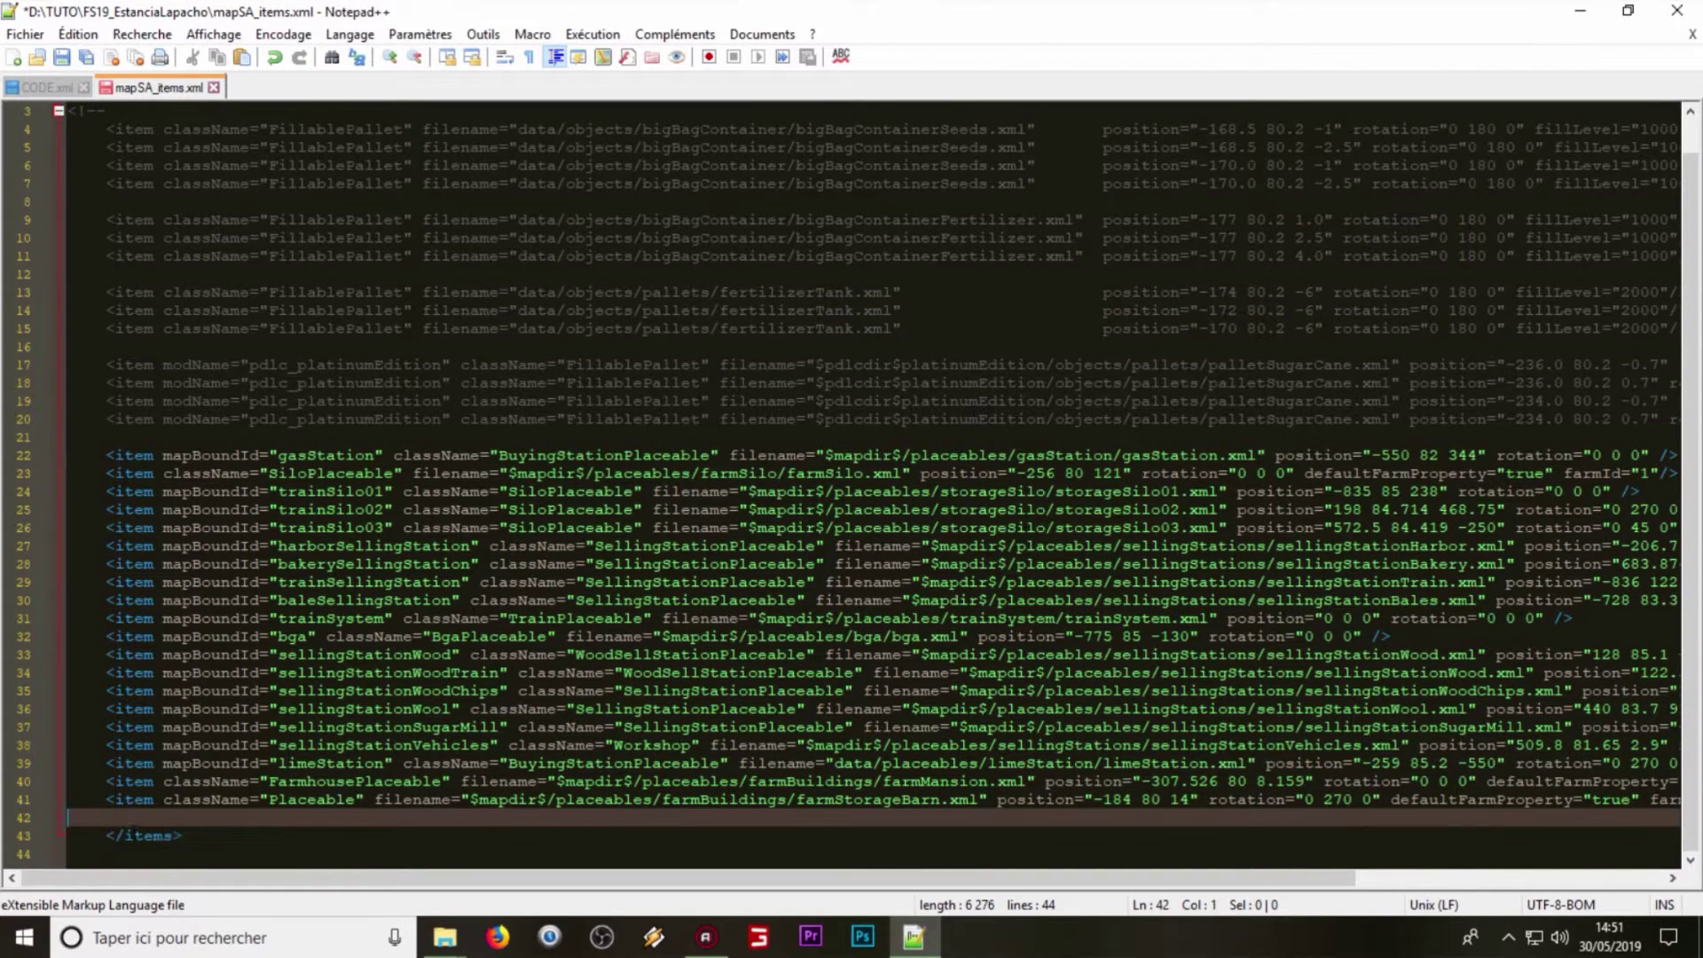
key(Down)
key(Delete)
key(Up)
Step: Copy the complete item line with mapBoundId waterFillTriggers from CODE.xml
click(44, 83)
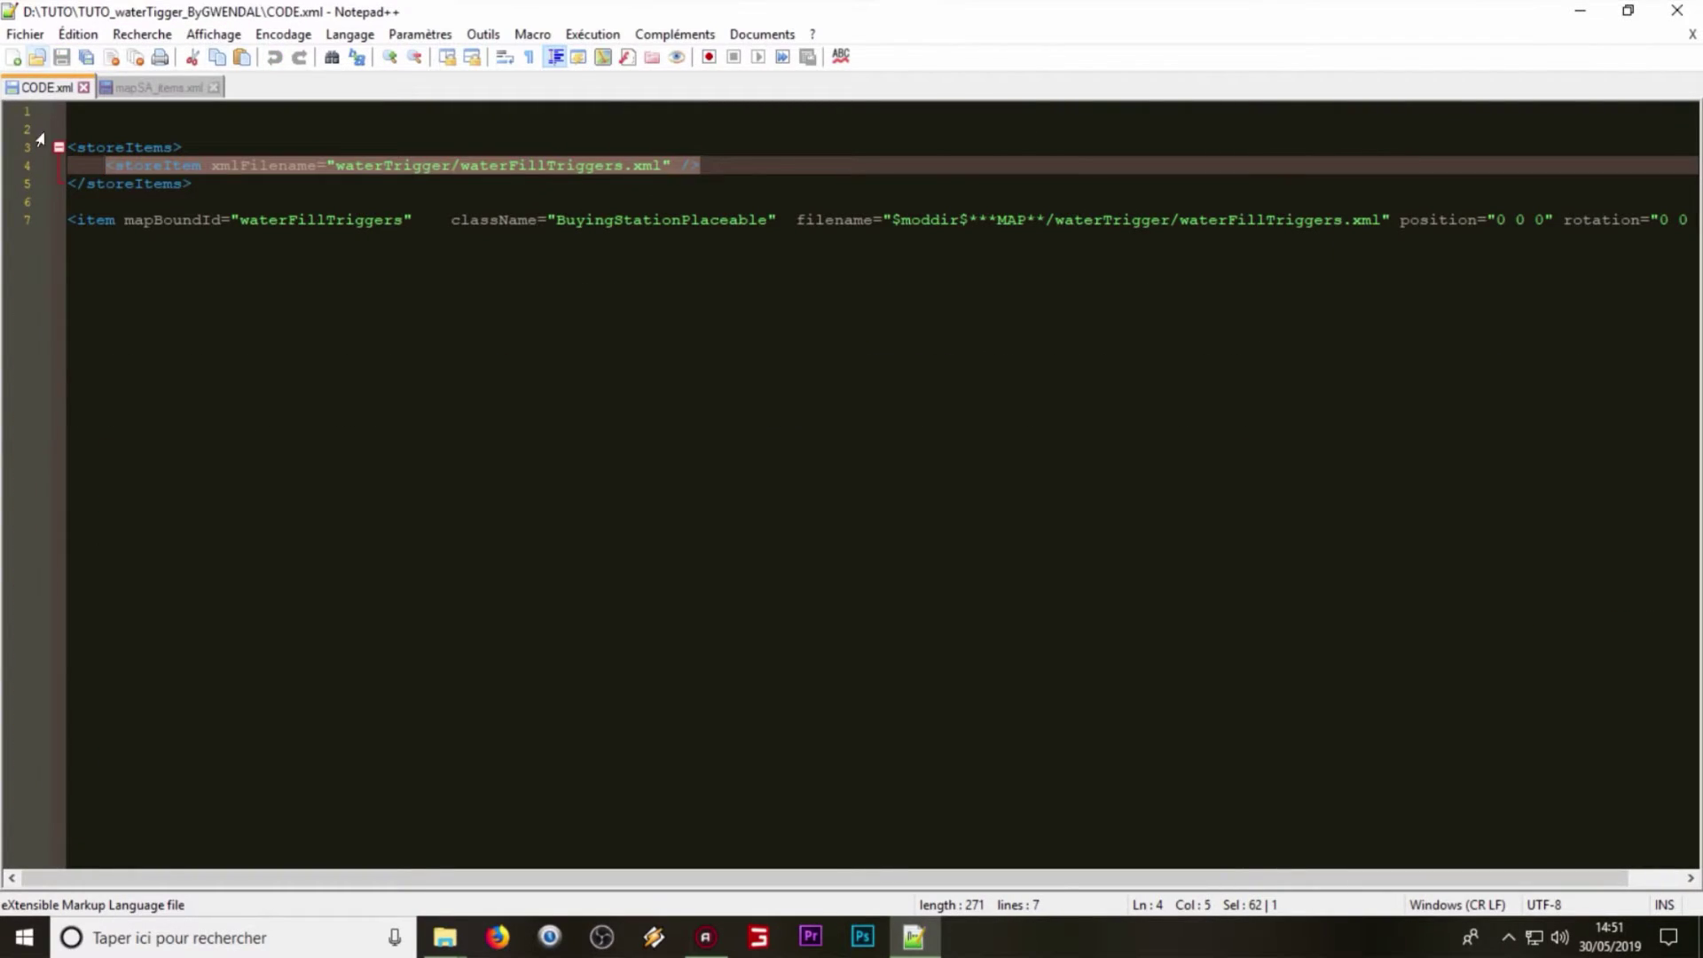
click(77, 220)
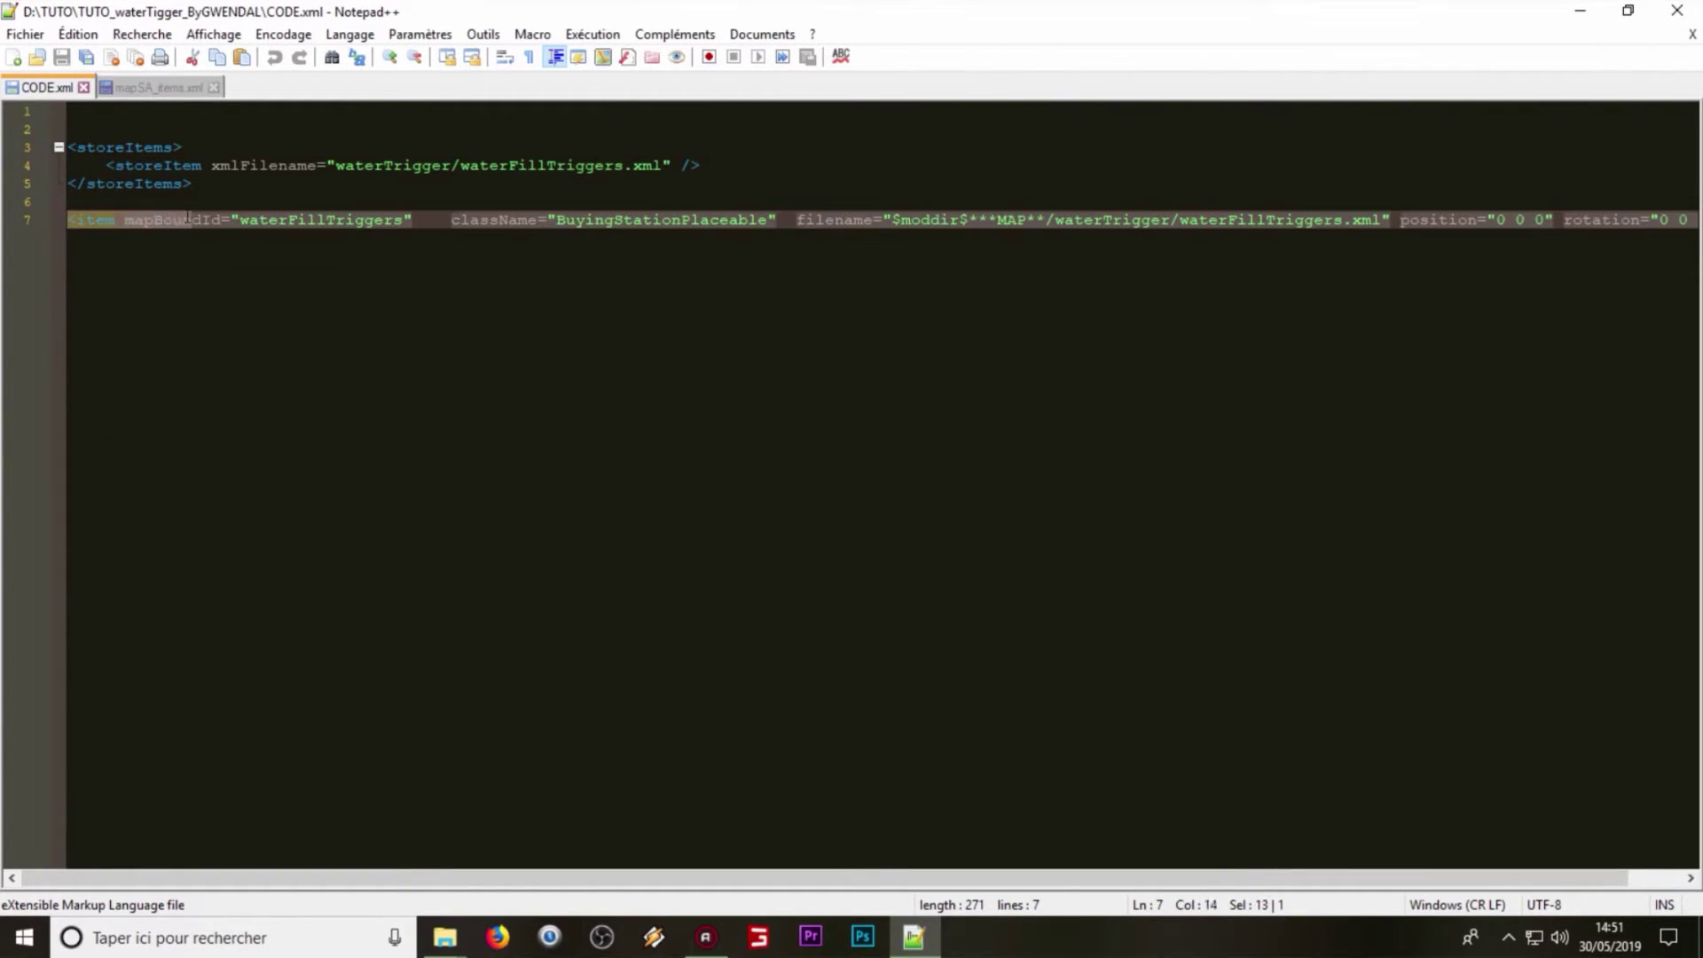
click(219, 220)
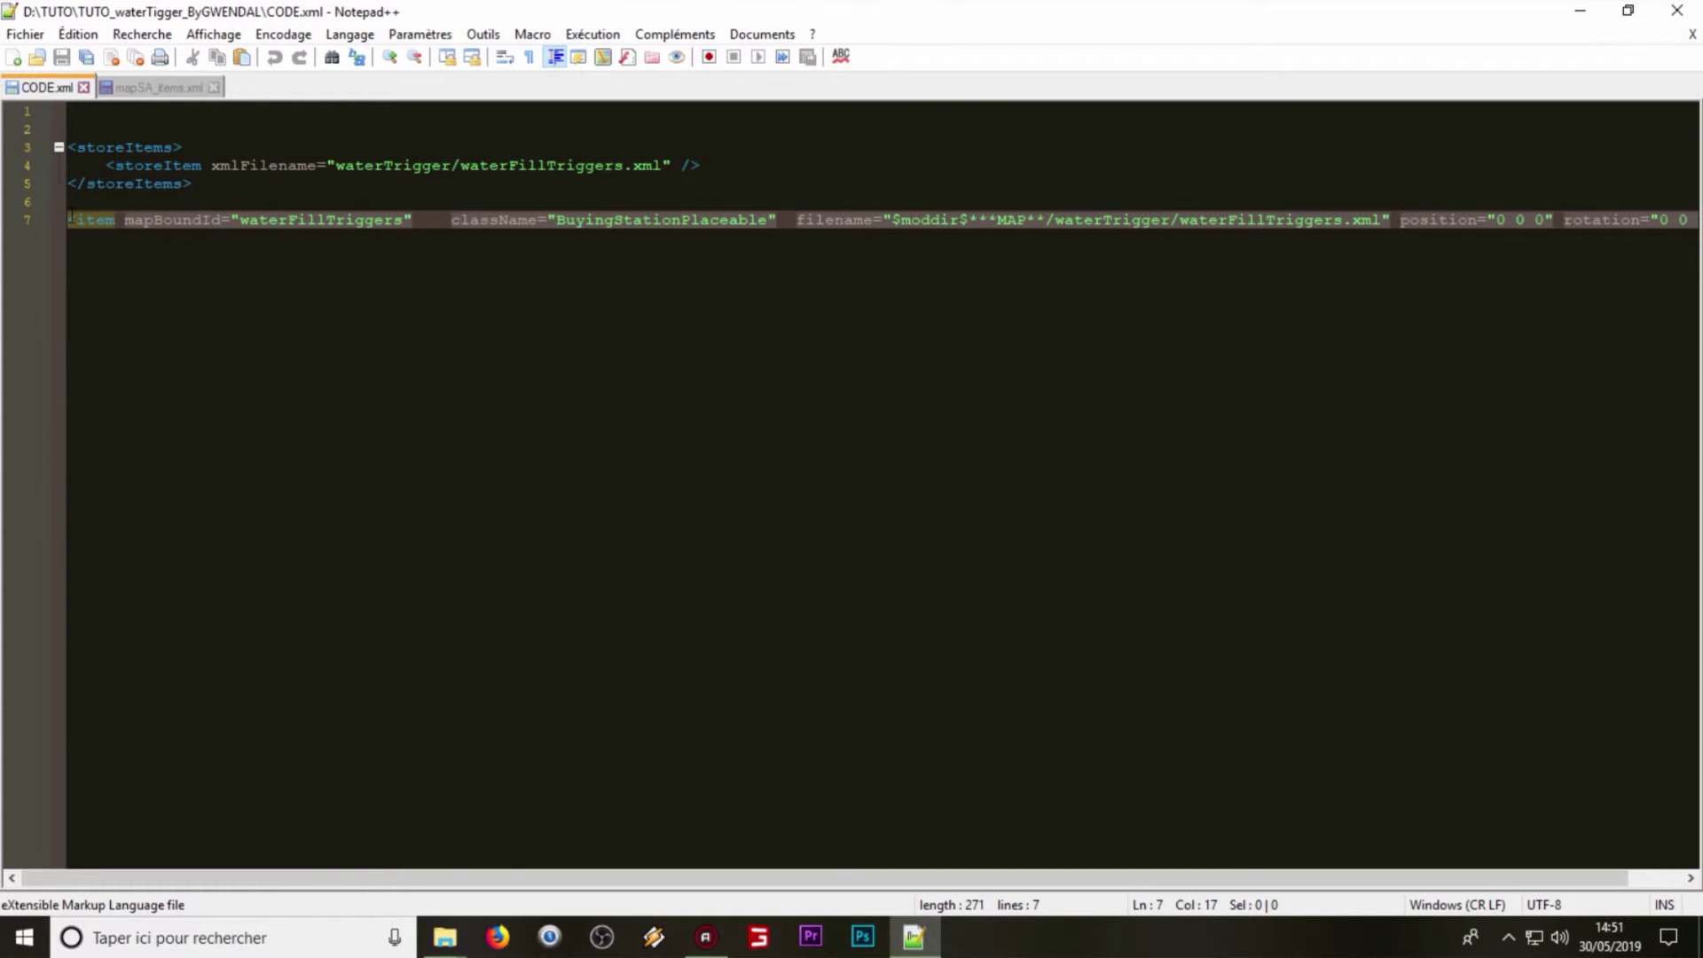
drag(73, 220, 1614, 225)
key(ctrl+c)
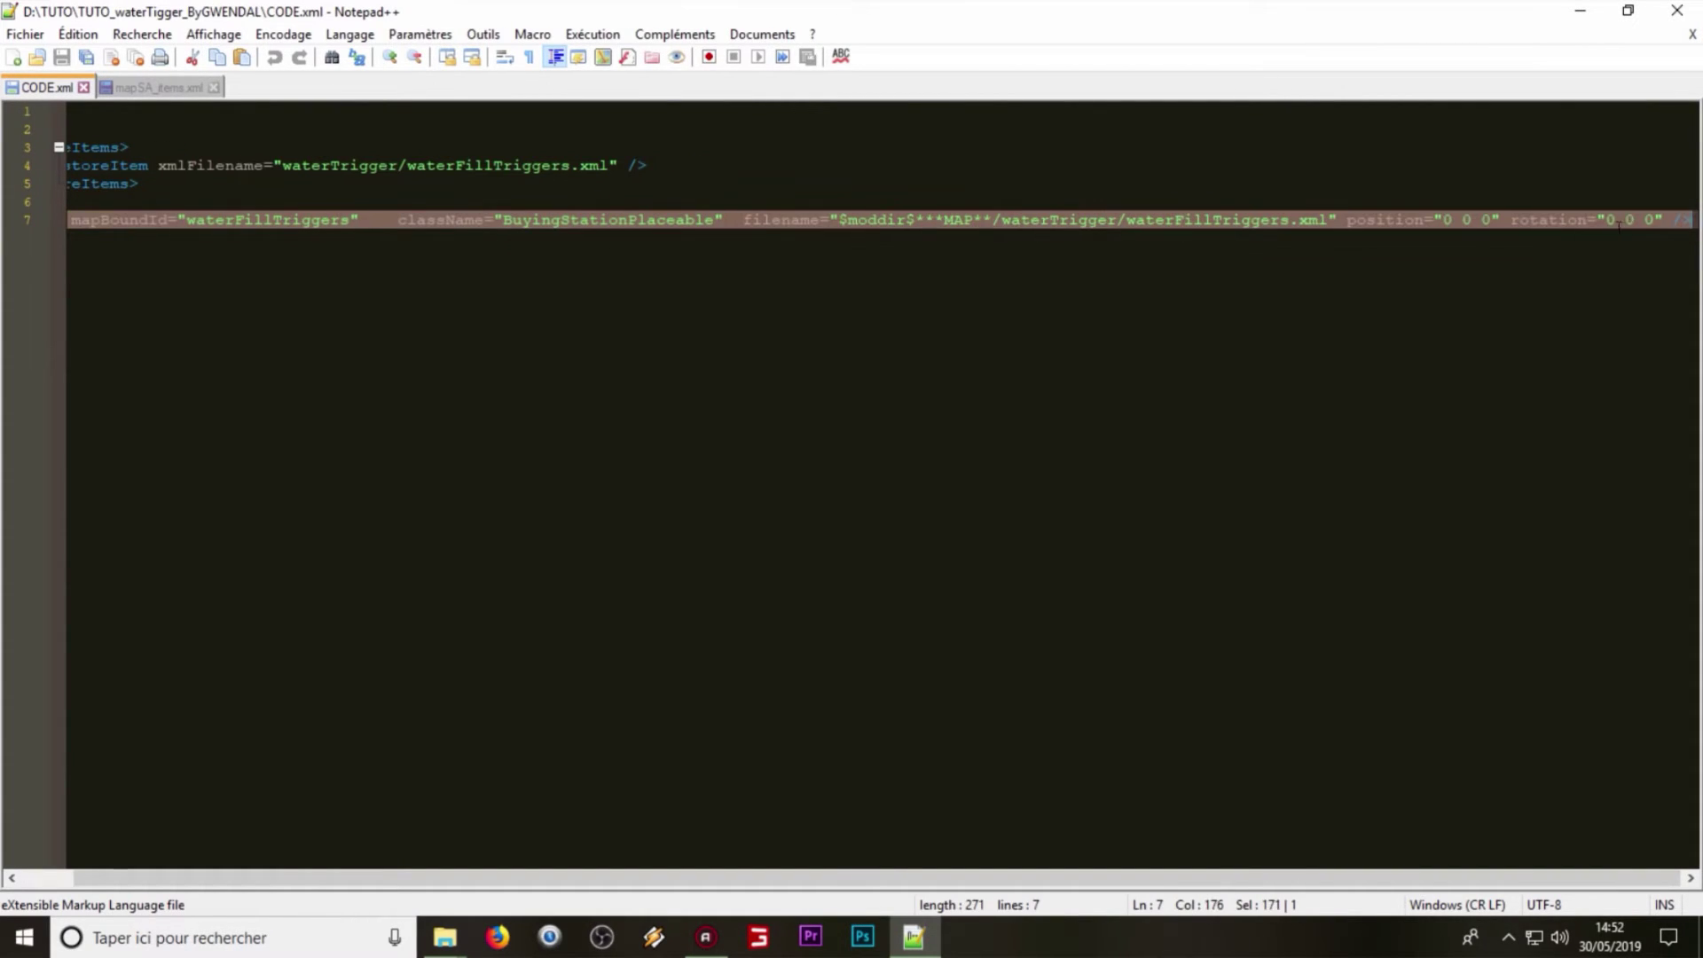
right_click(1688, 218)
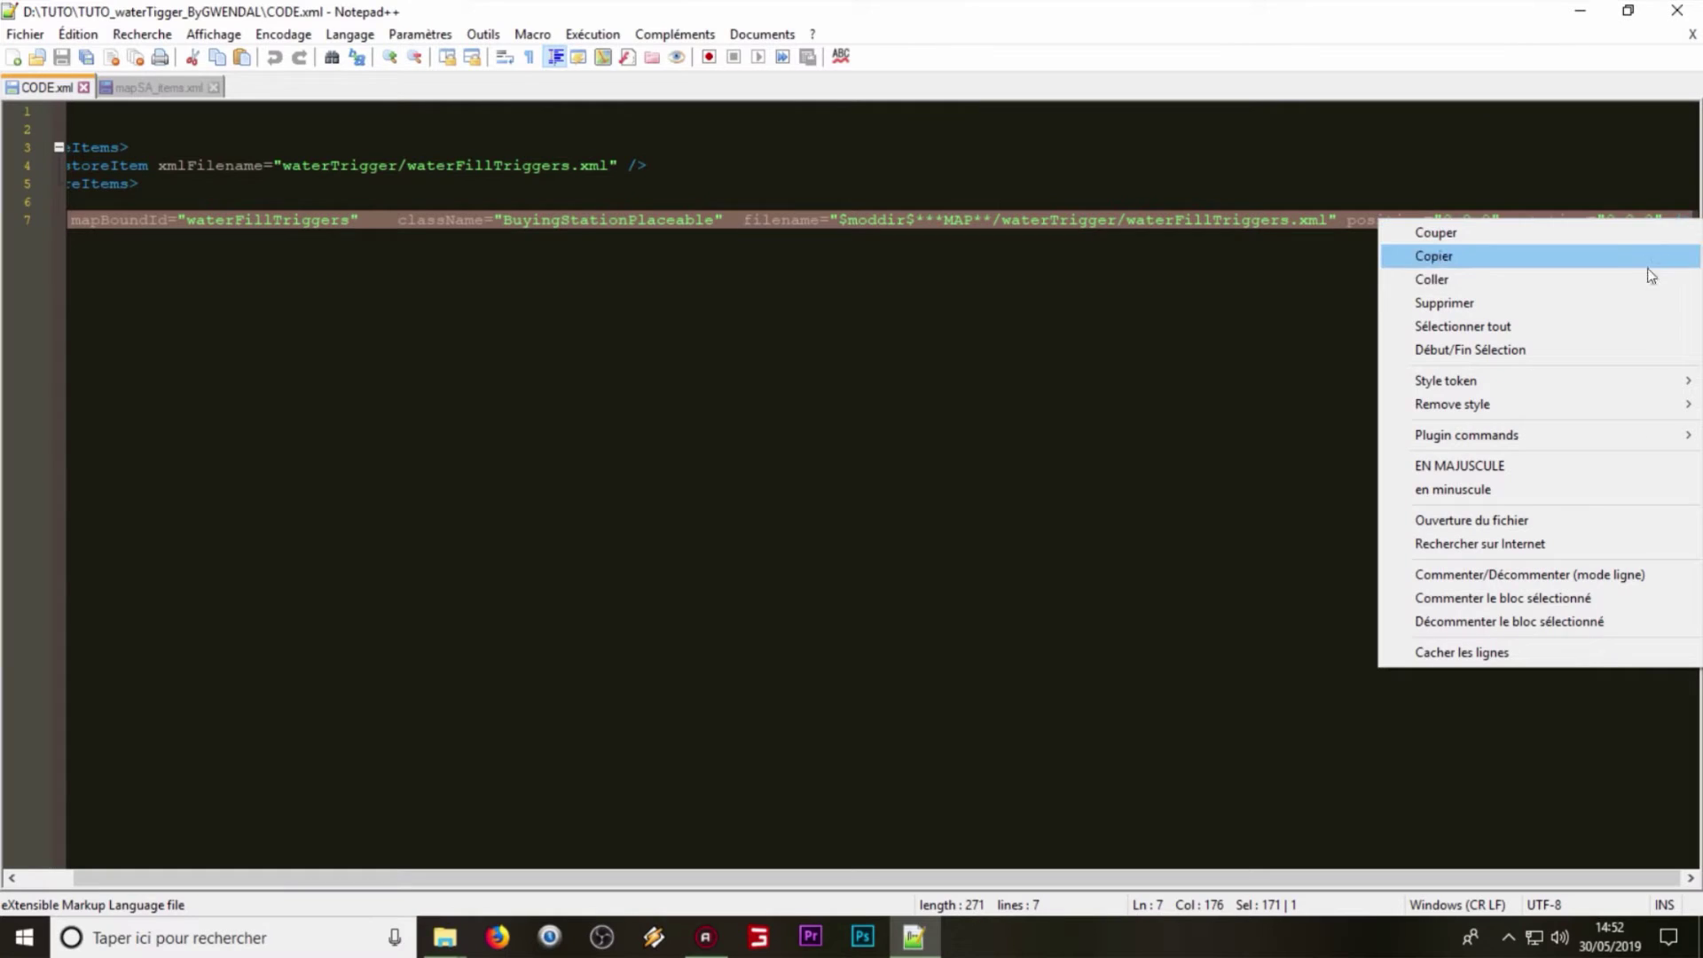
click(1542, 261)
Step: Paste the waterFillTriggers item into the empty line above the closing items tag in mapSA_items.xml
click(120, 88)
right_click(180, 824)
click(286, 430)
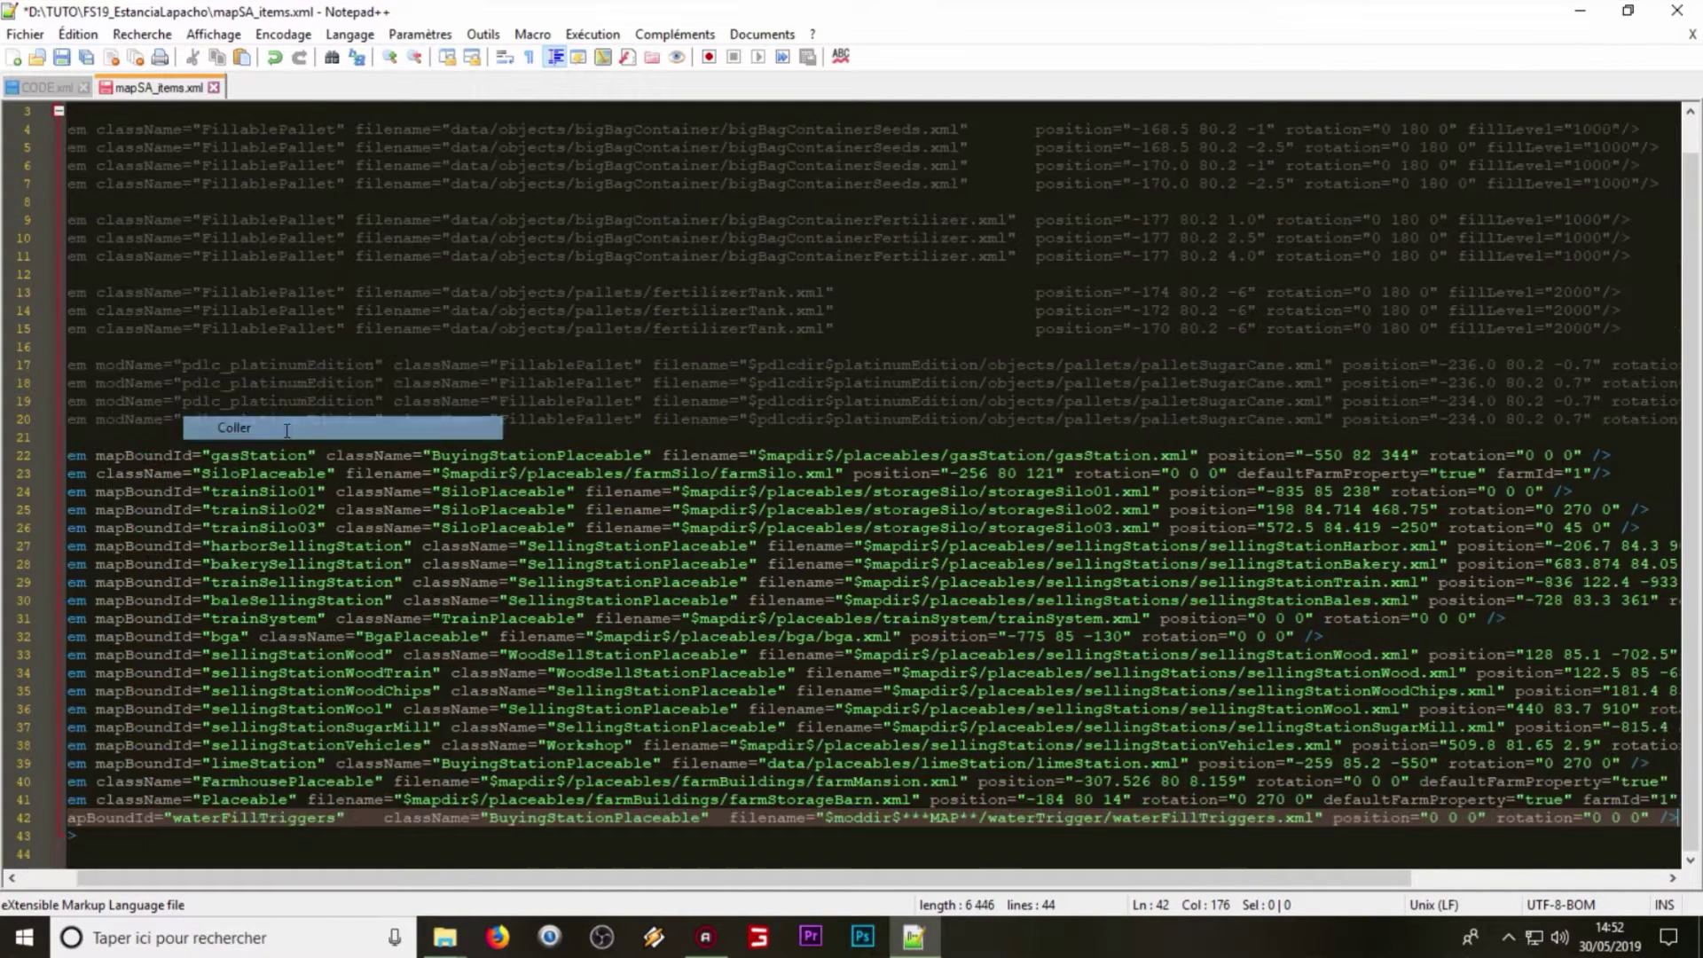
Step: Indent the pasted waterFillTriggers item line one tab level to align it with the other items
drag(807, 878, 754, 879)
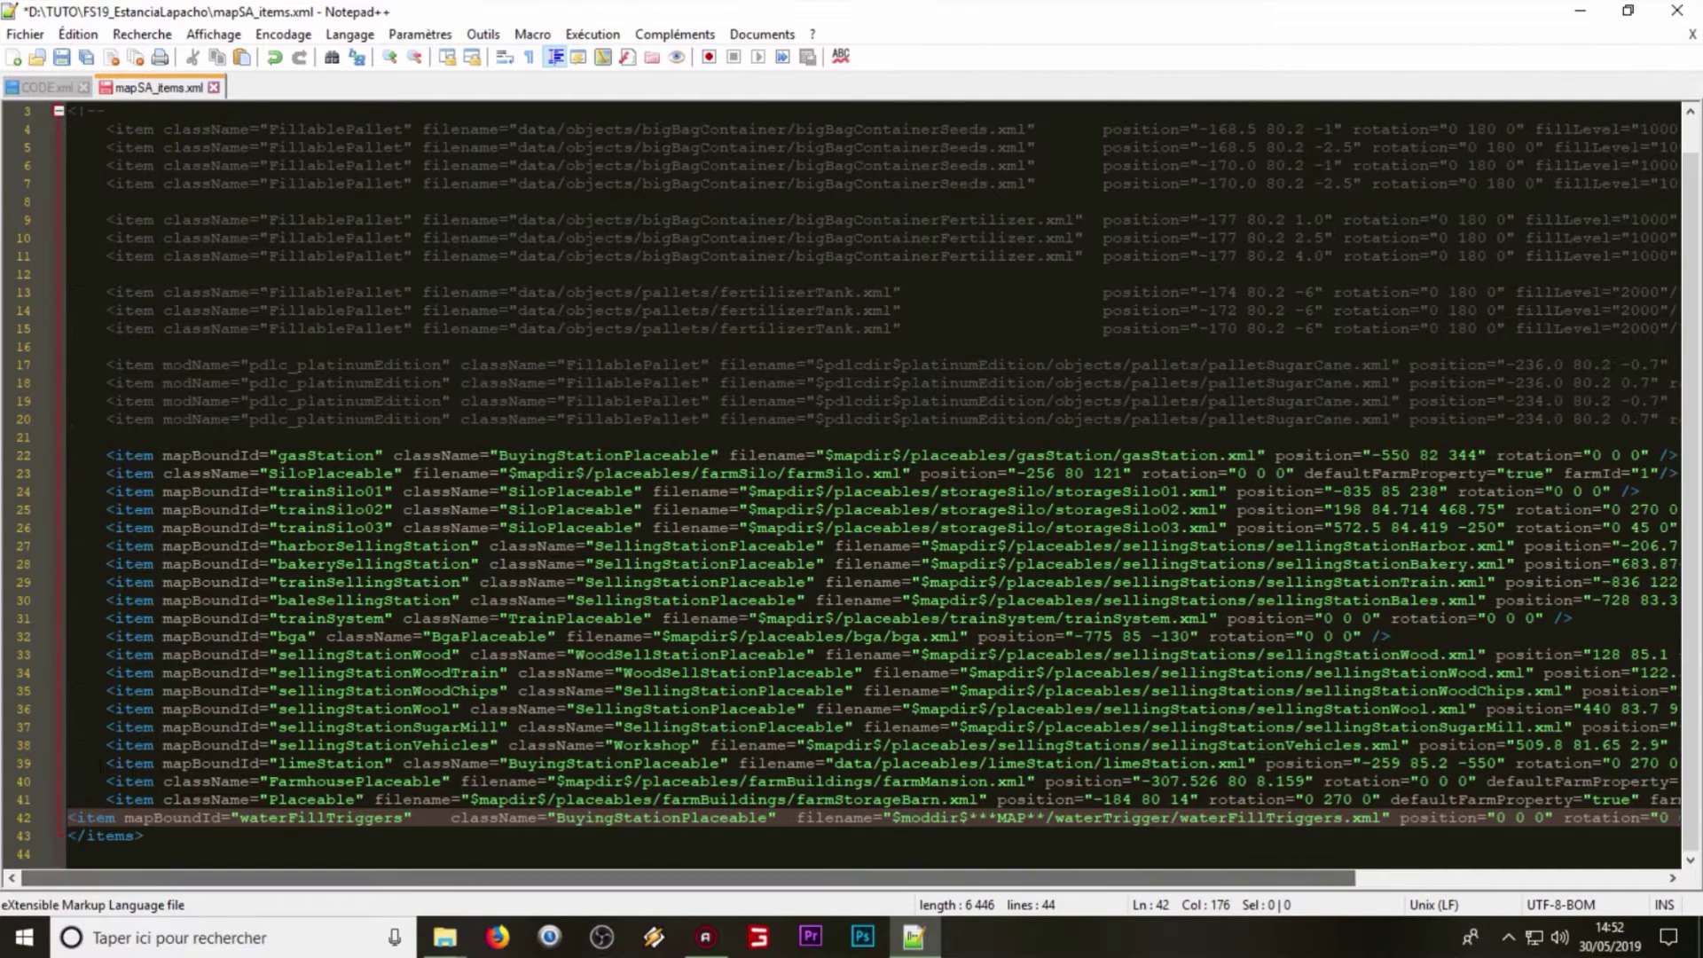
click(70, 817)
key(Tab)
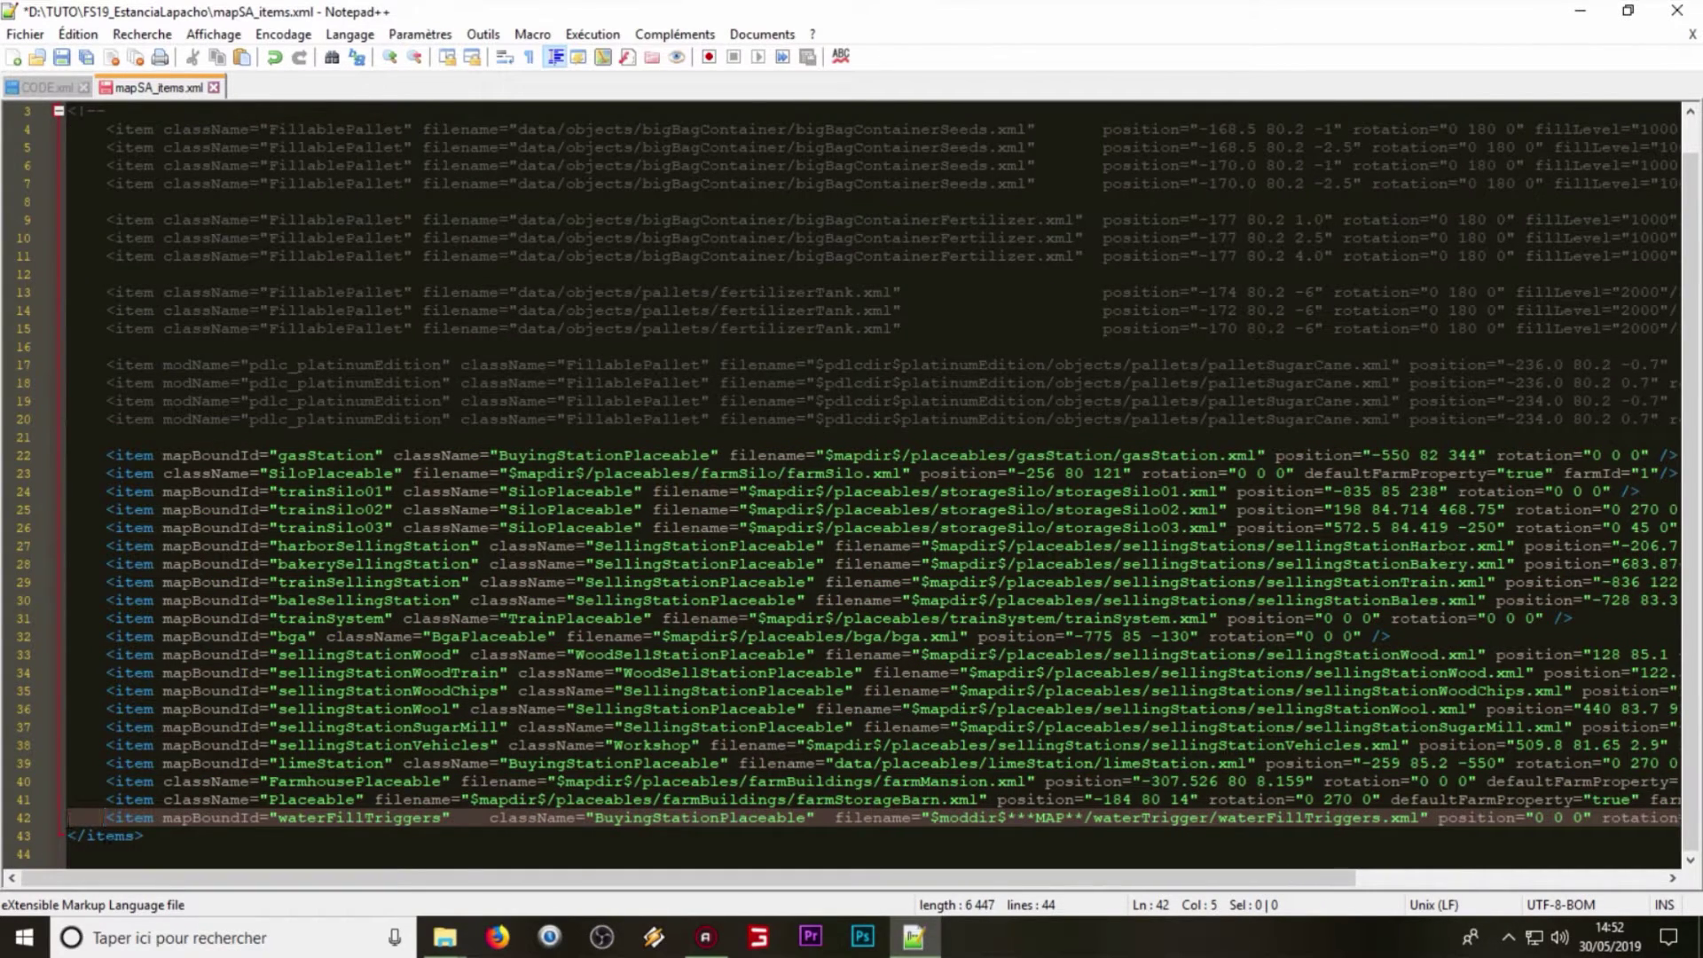
Step: Remove the MAP placeholder and its asterisks from the waterFillTriggers item's filename path, directly after $moddir$
ctrl+scroll(499, 630, up, 6)
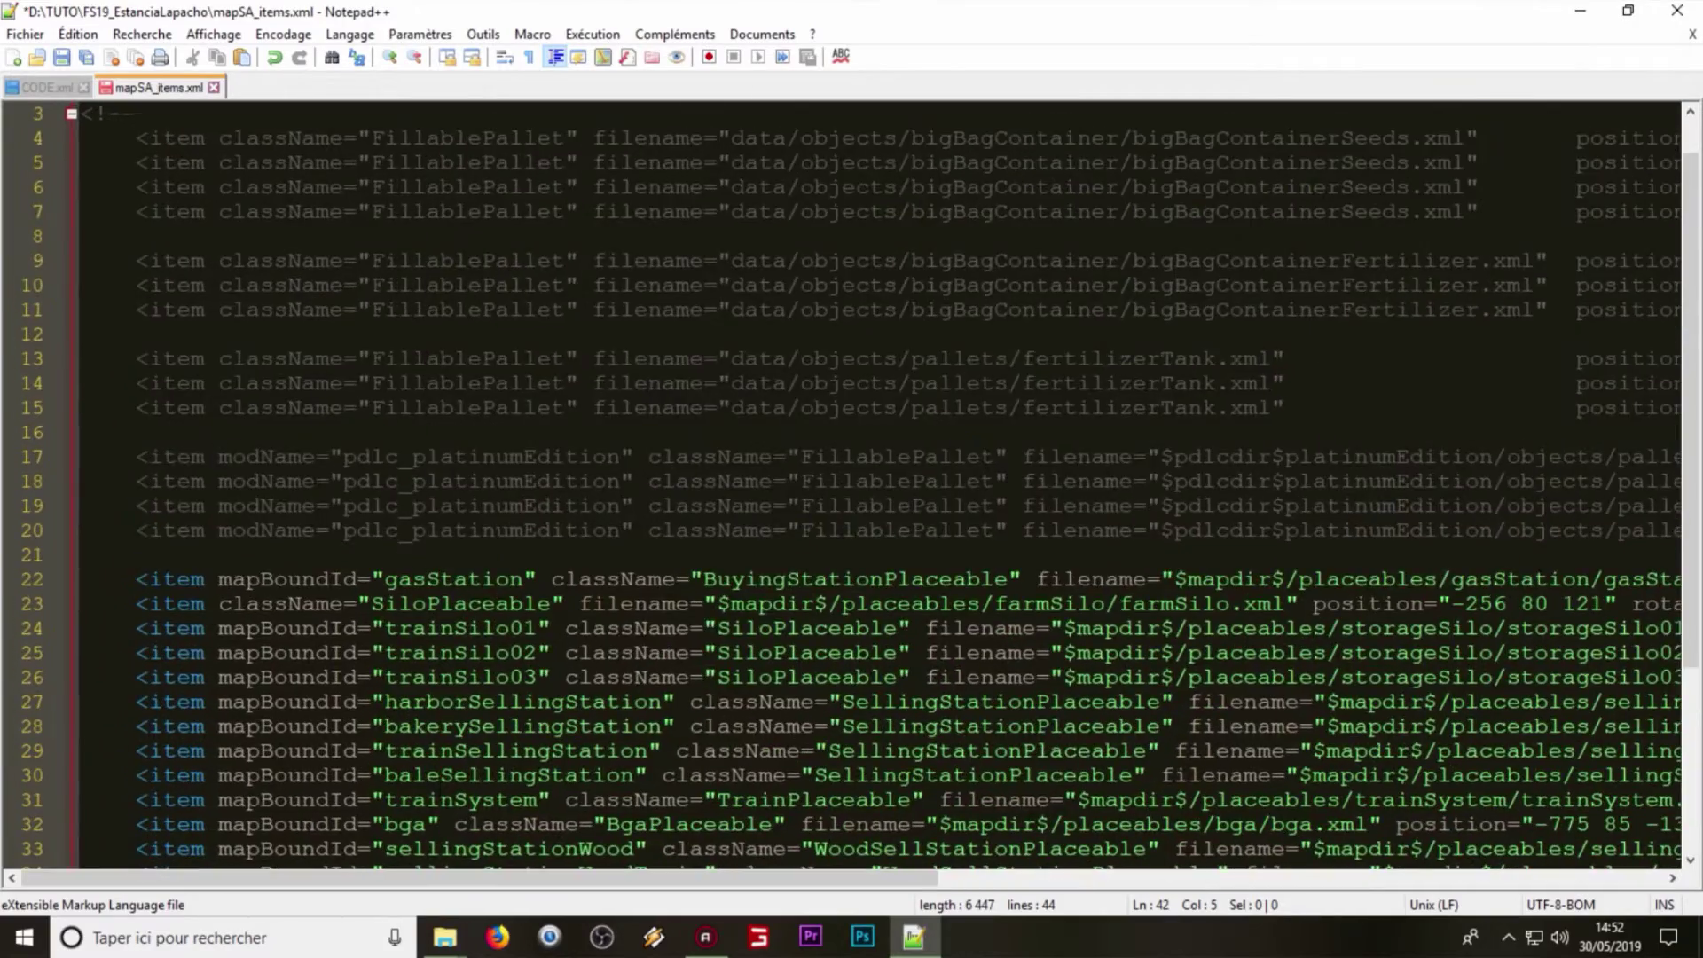
click(530, 779)
drag(346, 879, 758, 878)
click(863, 779)
click(916, 547)
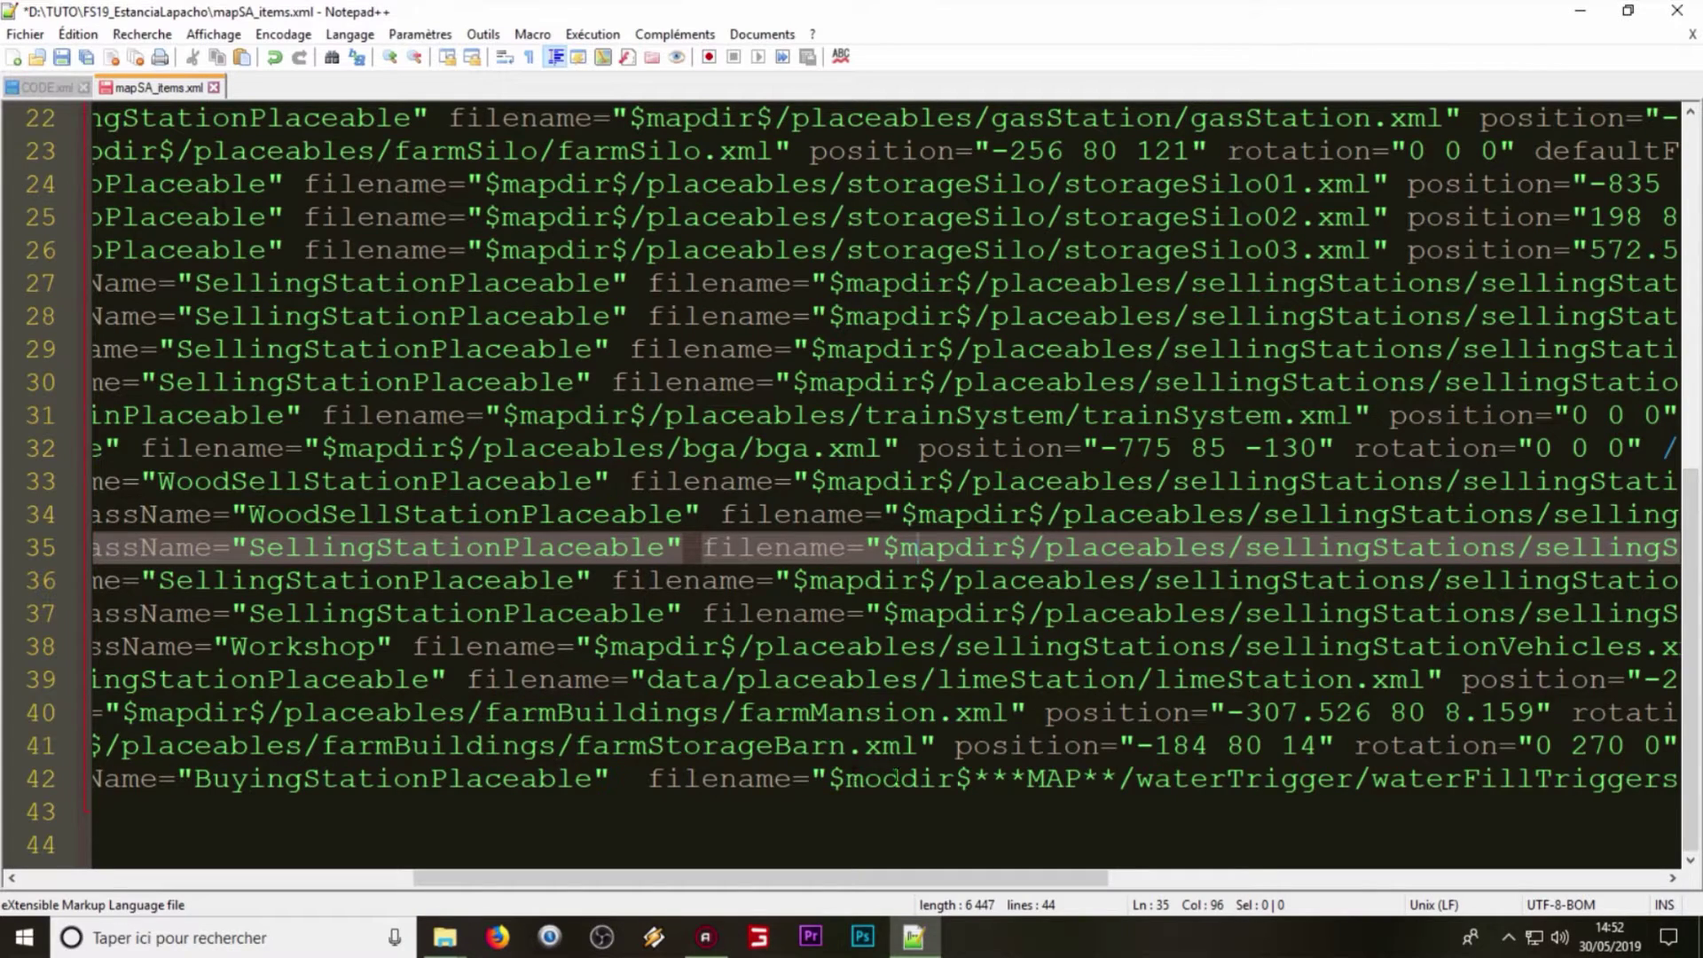
mouse_move(971, 779)
mouse_down()
mouse_move(1117, 779)
mouse_move(976, 781)
mouse_up()
click(1114, 777)
text(*)
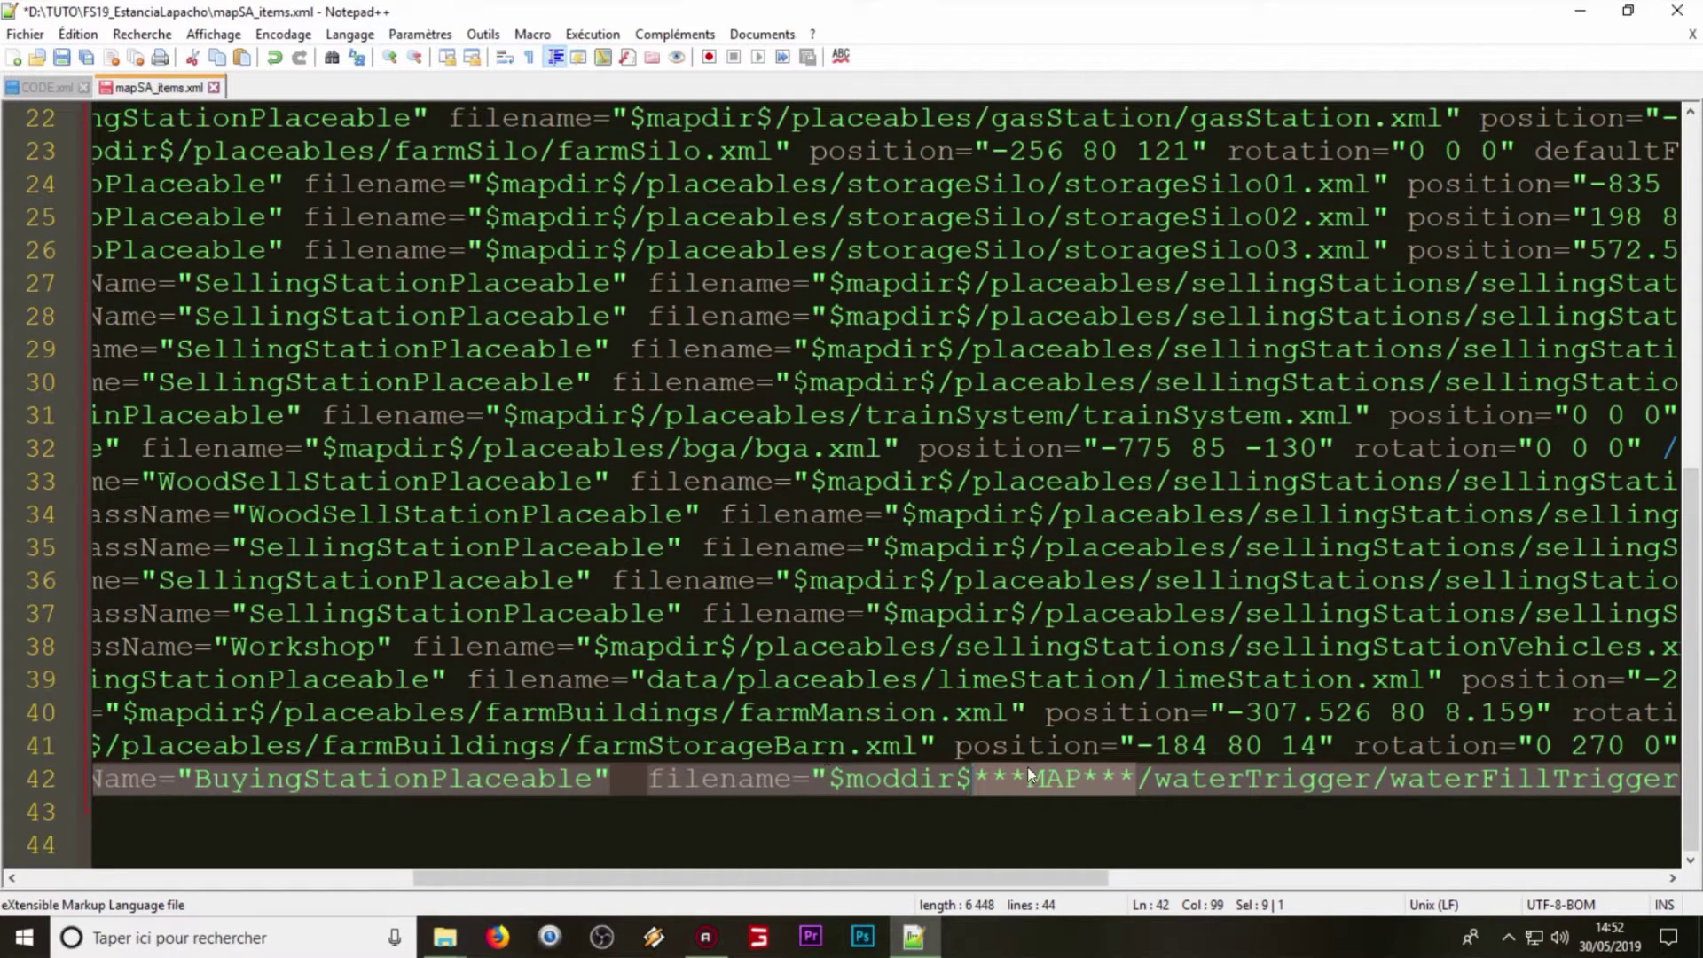
key(Delete)
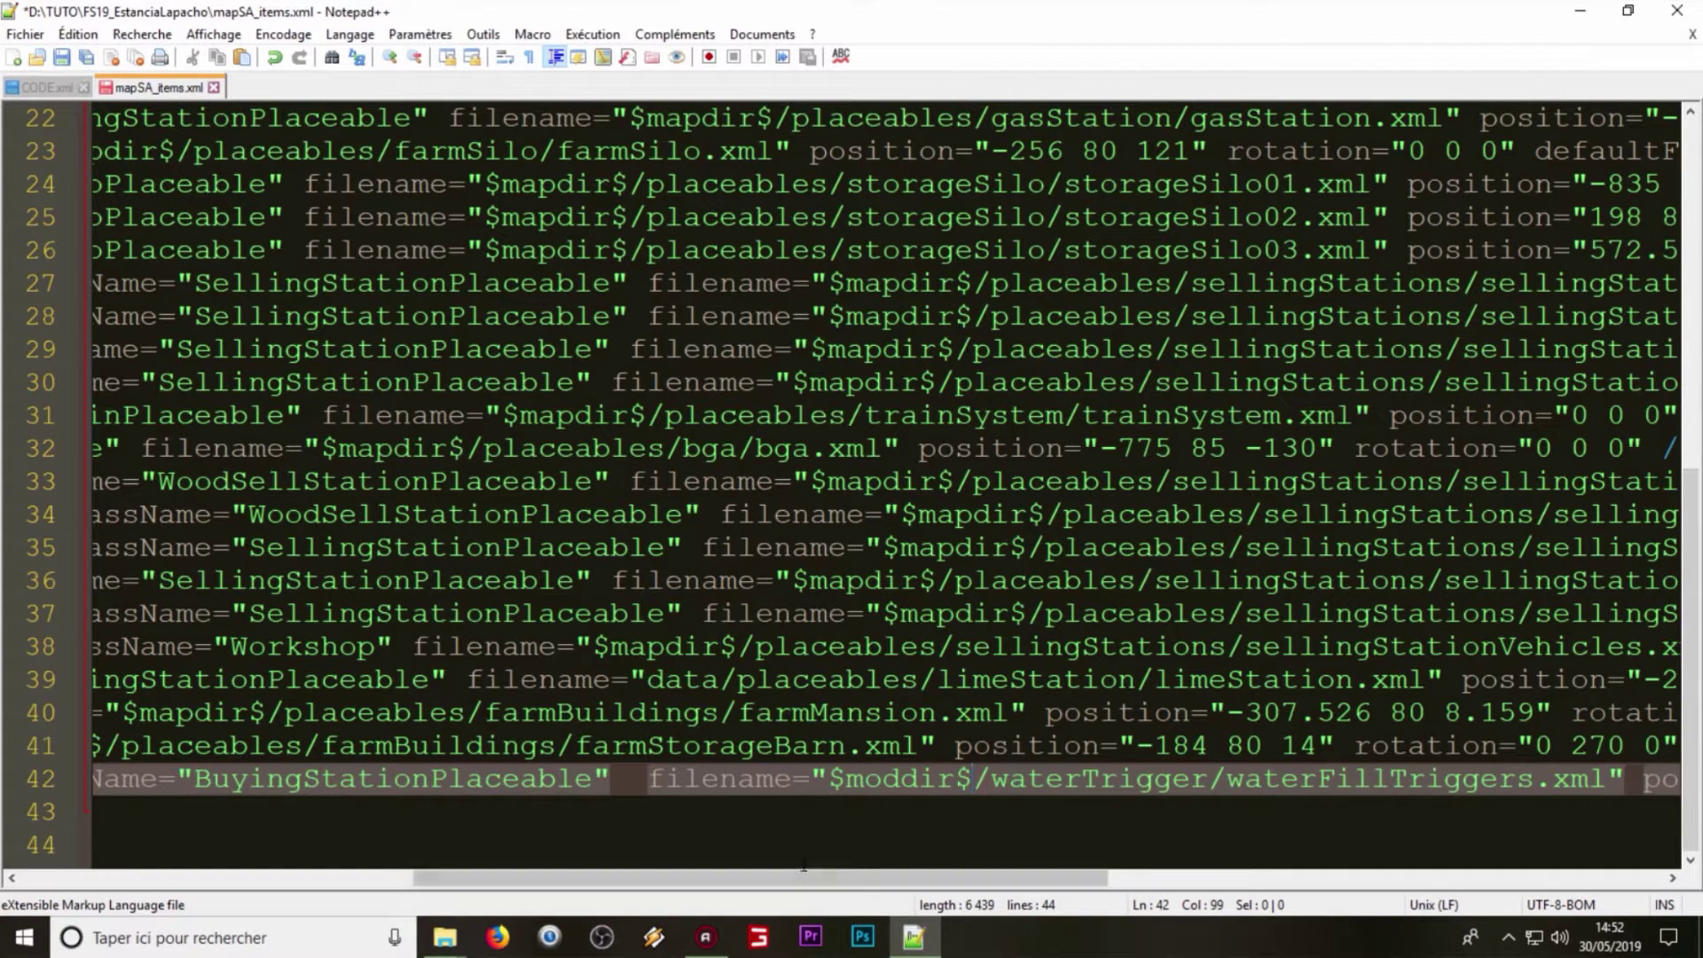
Step: Copy the name of the FS19_EstanciaLapacho folder in the TUTO directory without renaming it, and reopen that folder
click(1581, 11)
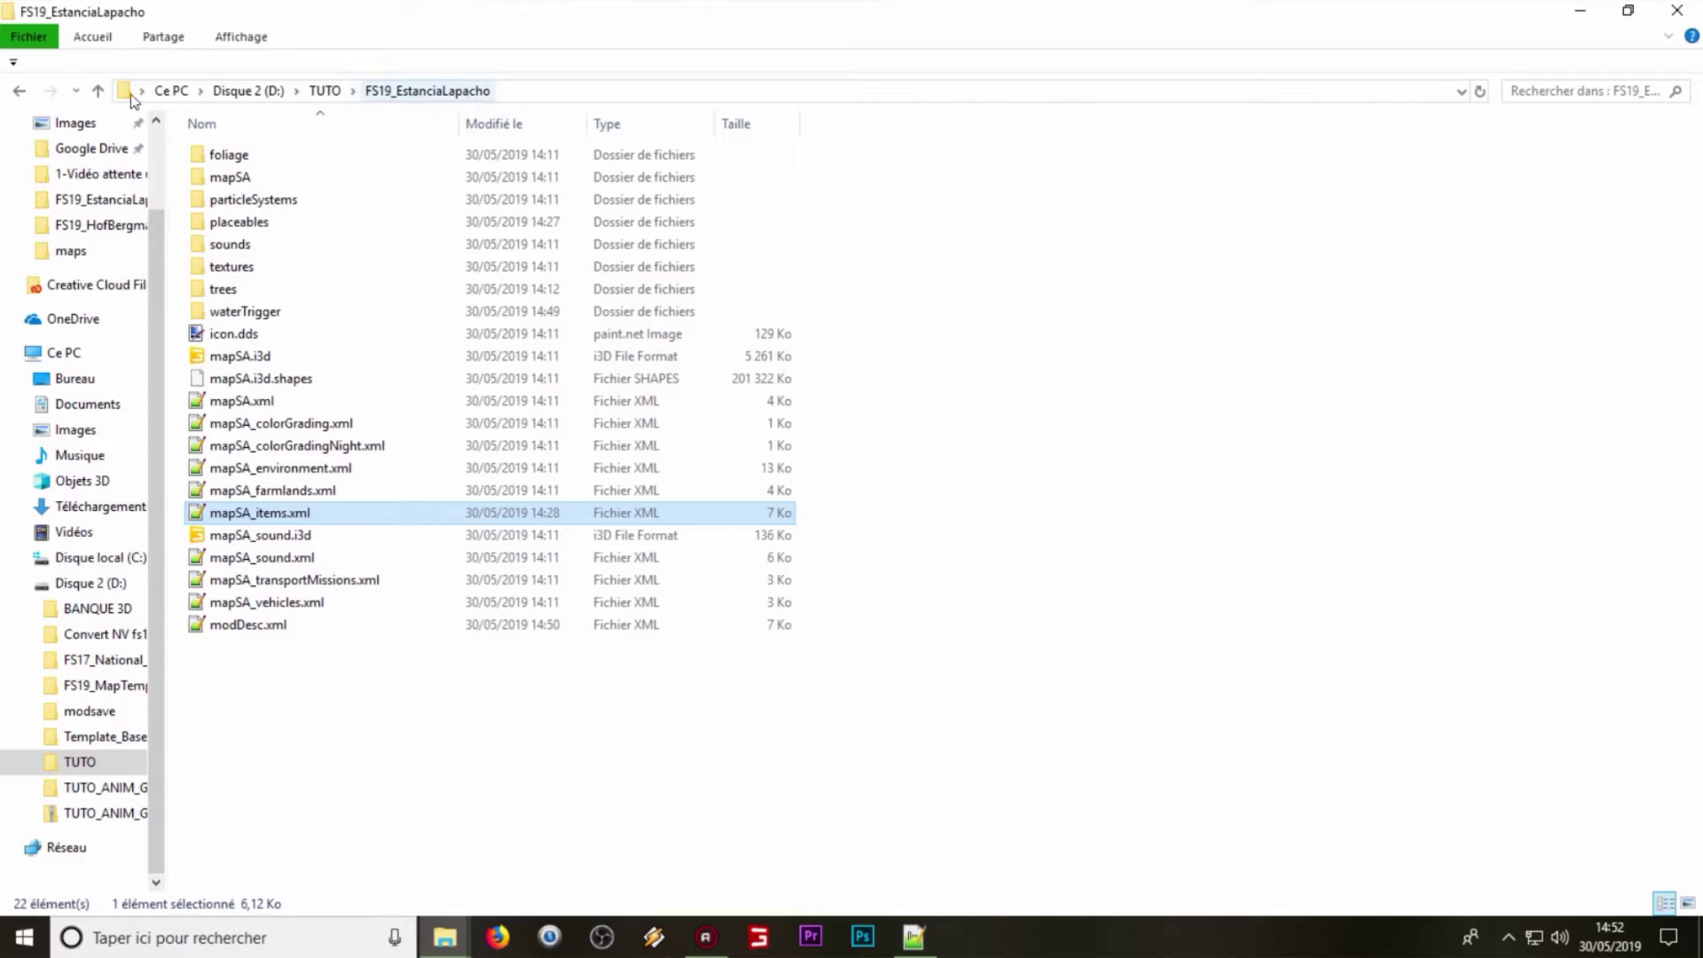
click(19, 90)
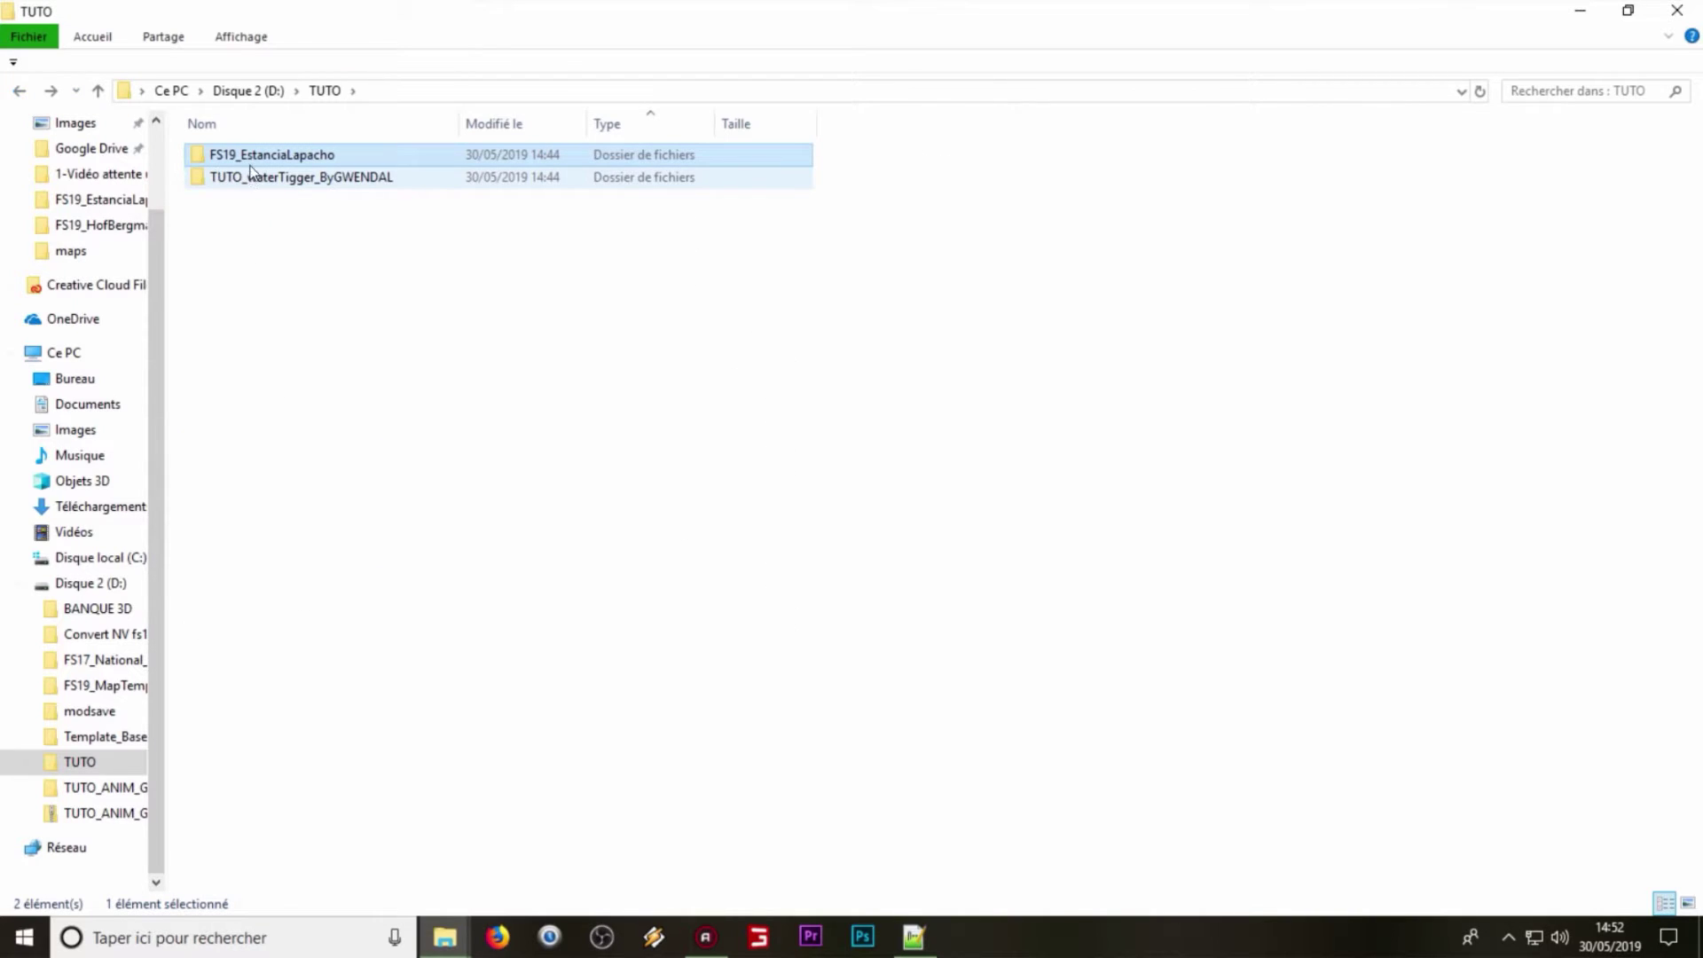
right_click(296, 153)
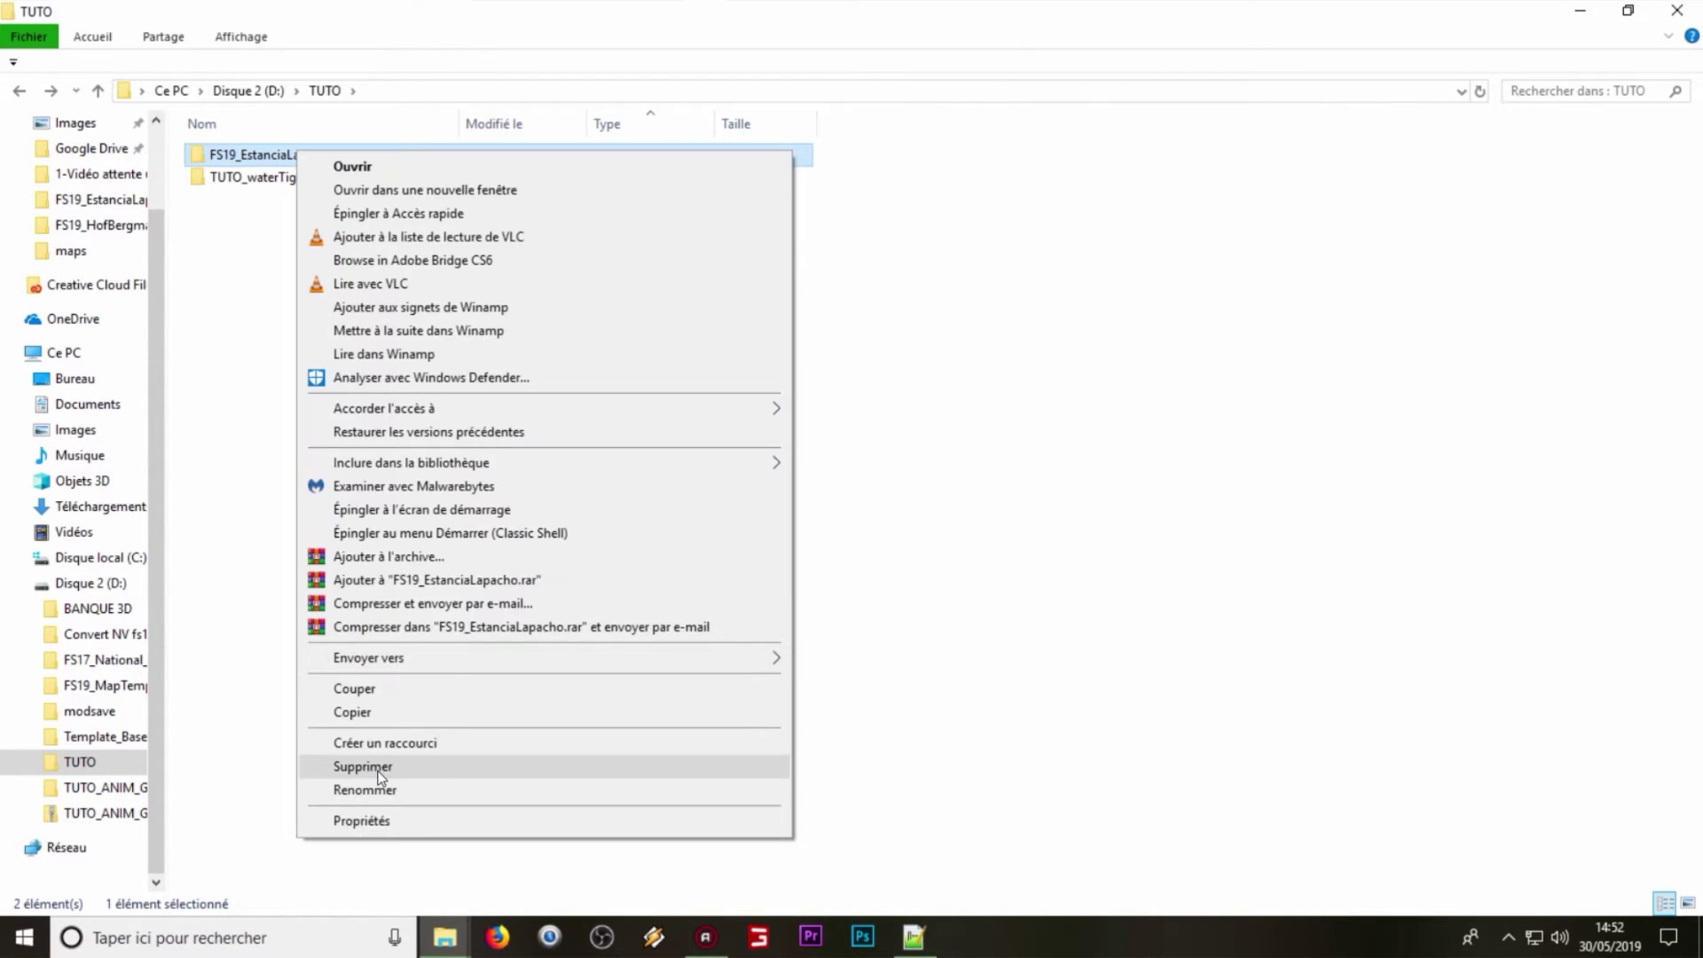
click(365, 790)
key(ctrl+c)
right_click(351, 156)
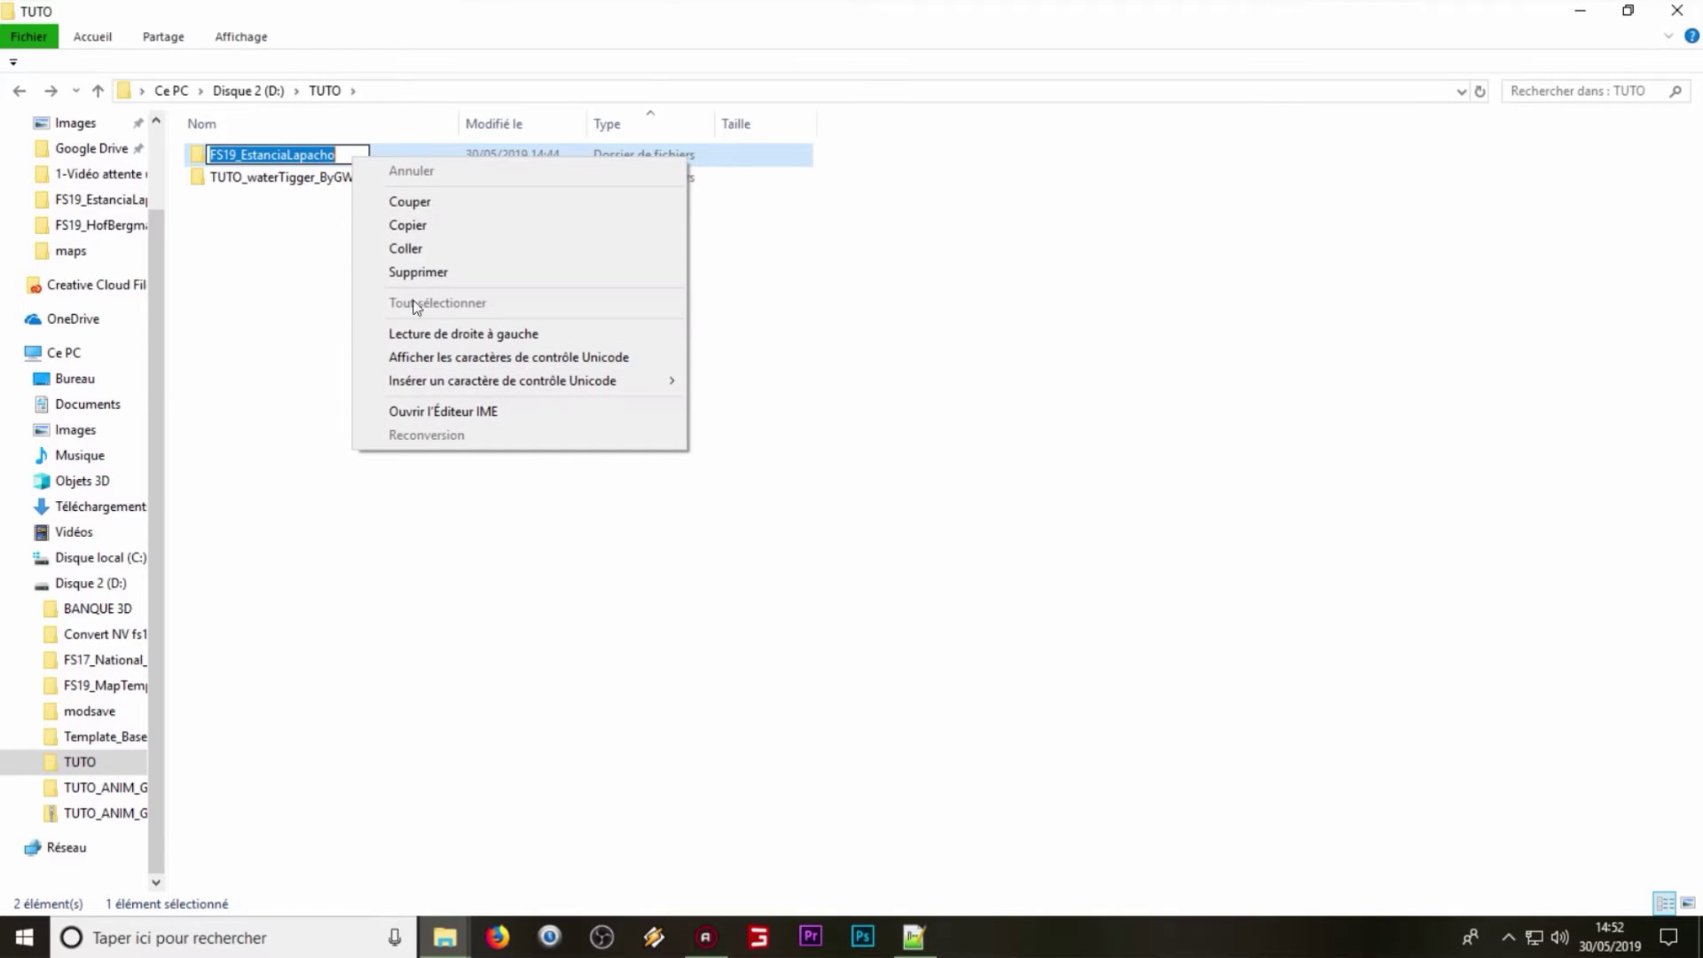
click(417, 227)
click(417, 231)
double_click(317, 160)
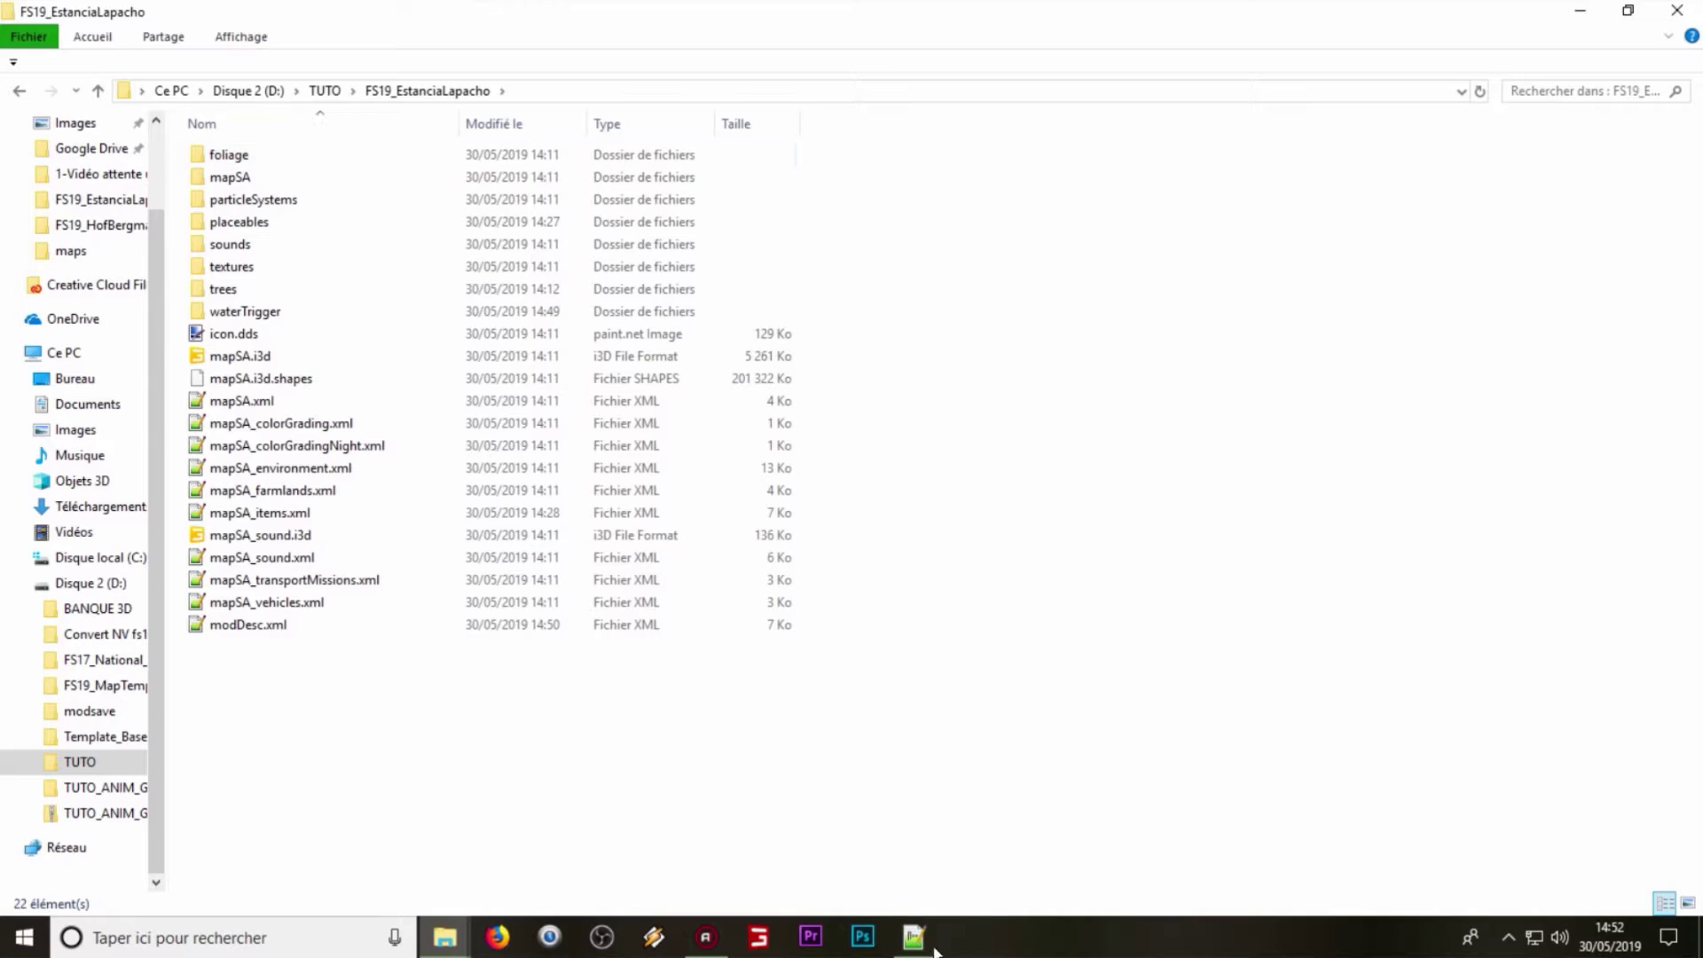
Step: Return to mapSA_items.xml and paste FS19_EstanciaLapacho after $moddir$ in the waterFillTriggers item's filename path
click(938, 949)
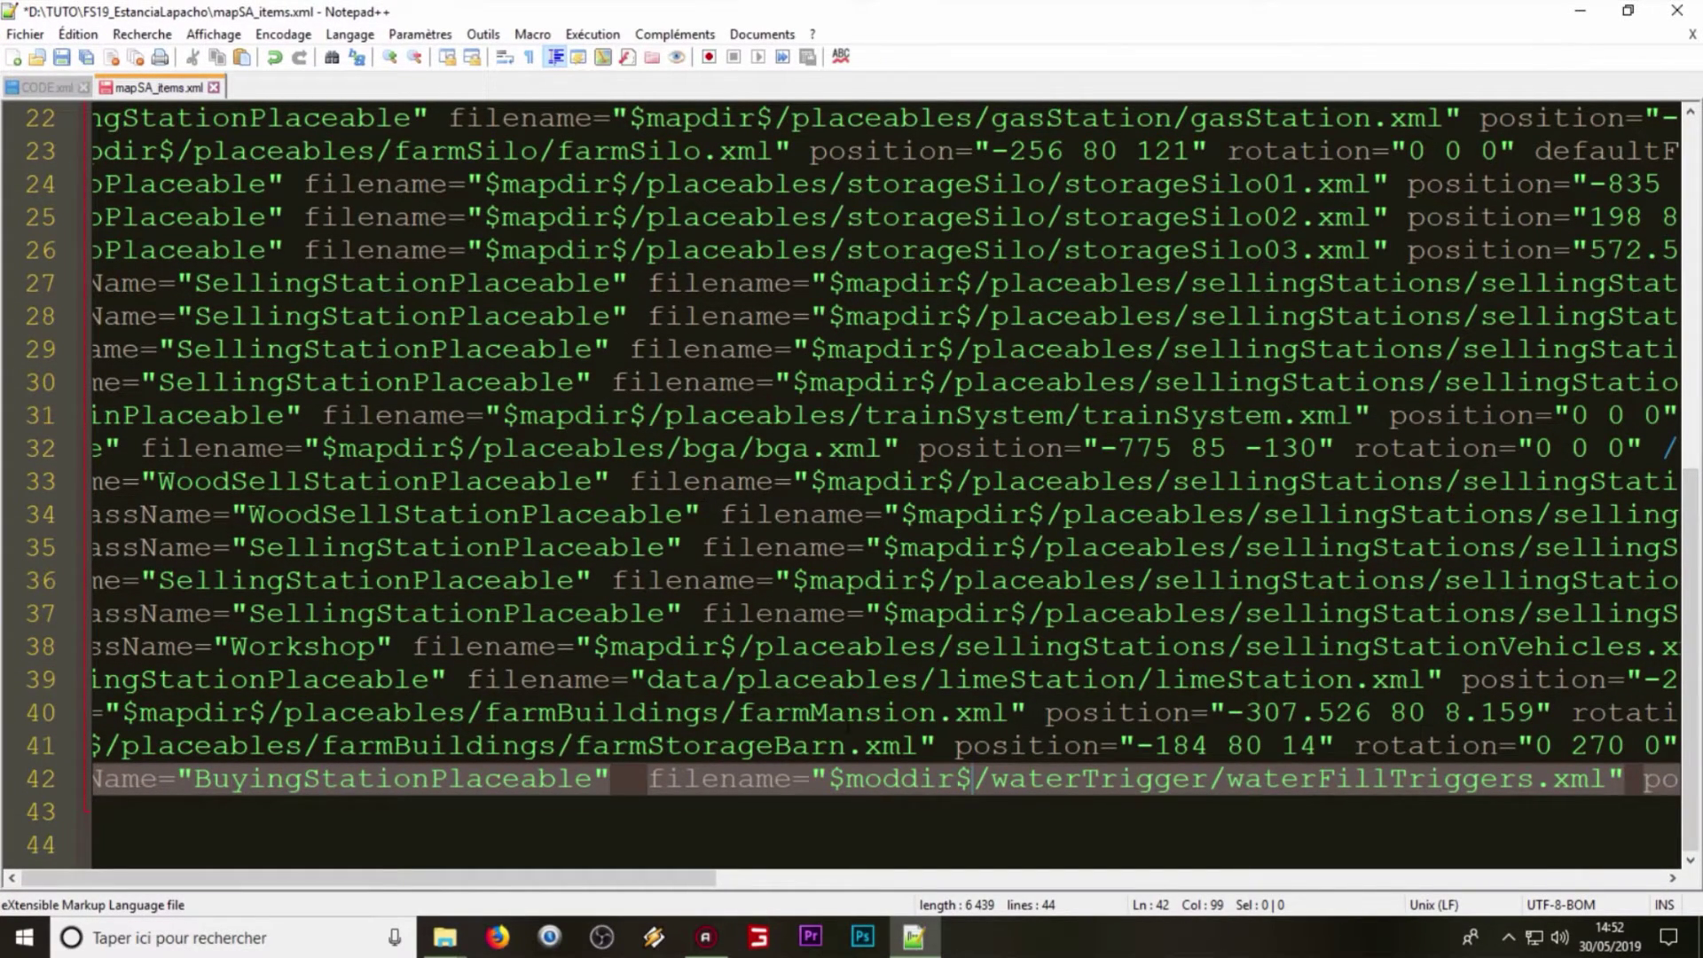
right_click(969, 779)
click(1045, 395)
click(1070, 678)
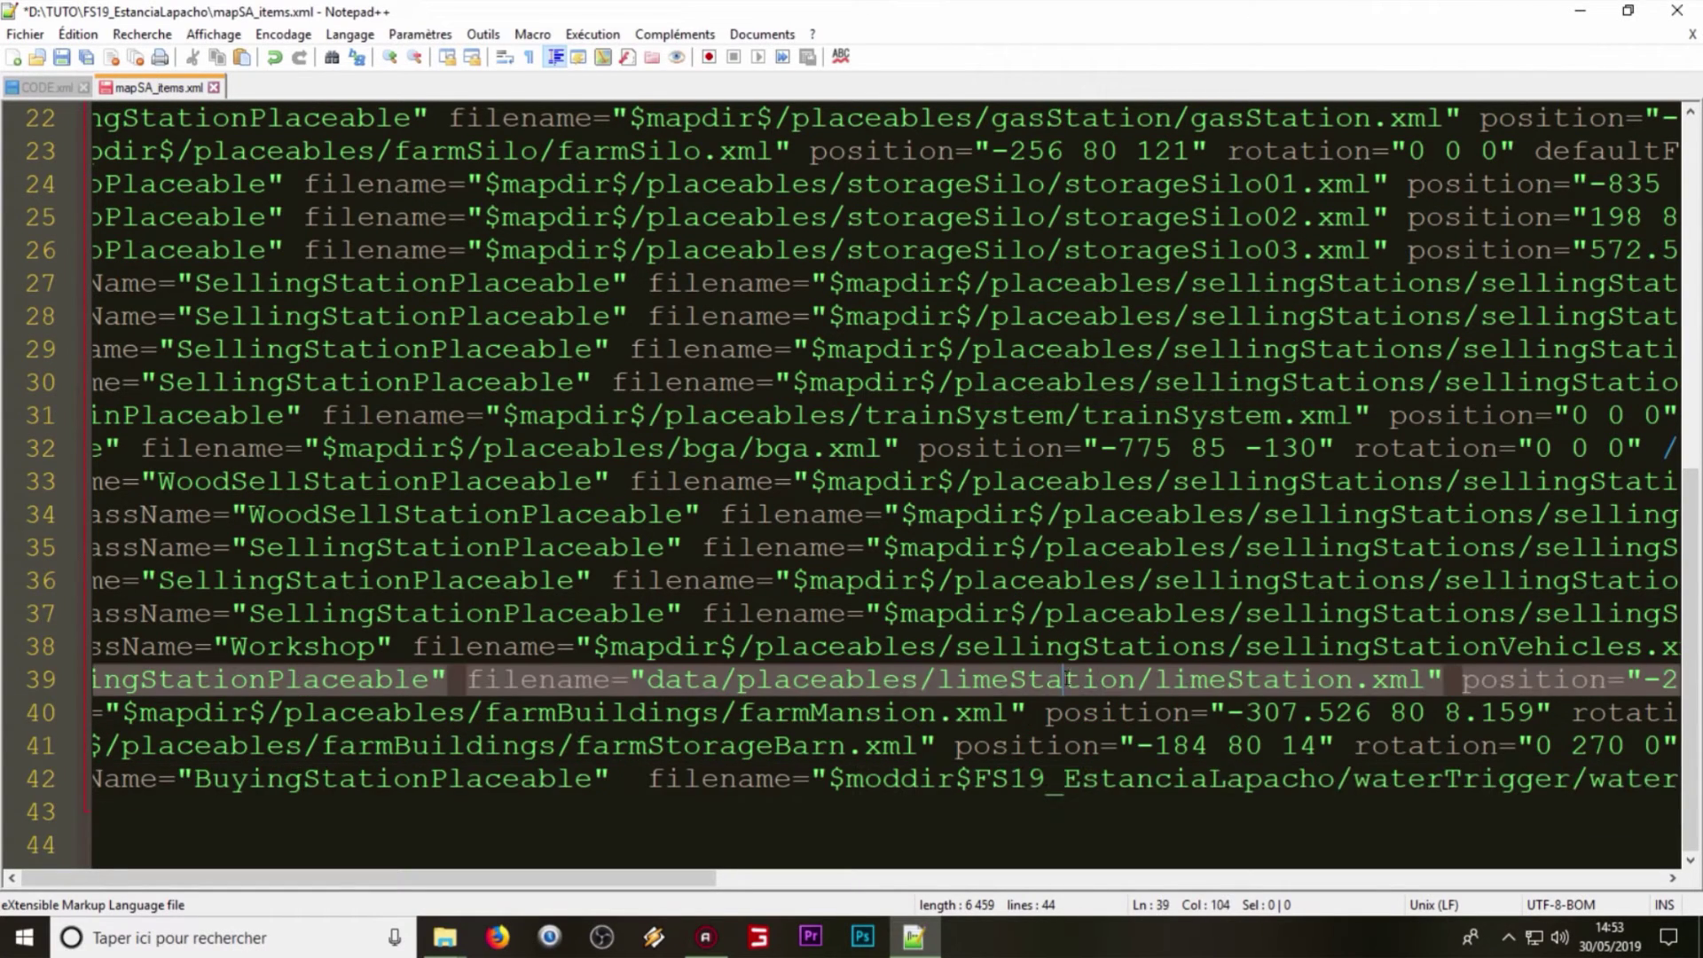
Step: Check the waterFillTriggers item line through to its closing tag, save mapSA_items.xml and close the editor
drag(830, 779, 1544, 781)
click(993, 779)
click(1466, 779)
ctrl+scroll(1075, 778, down, 2)
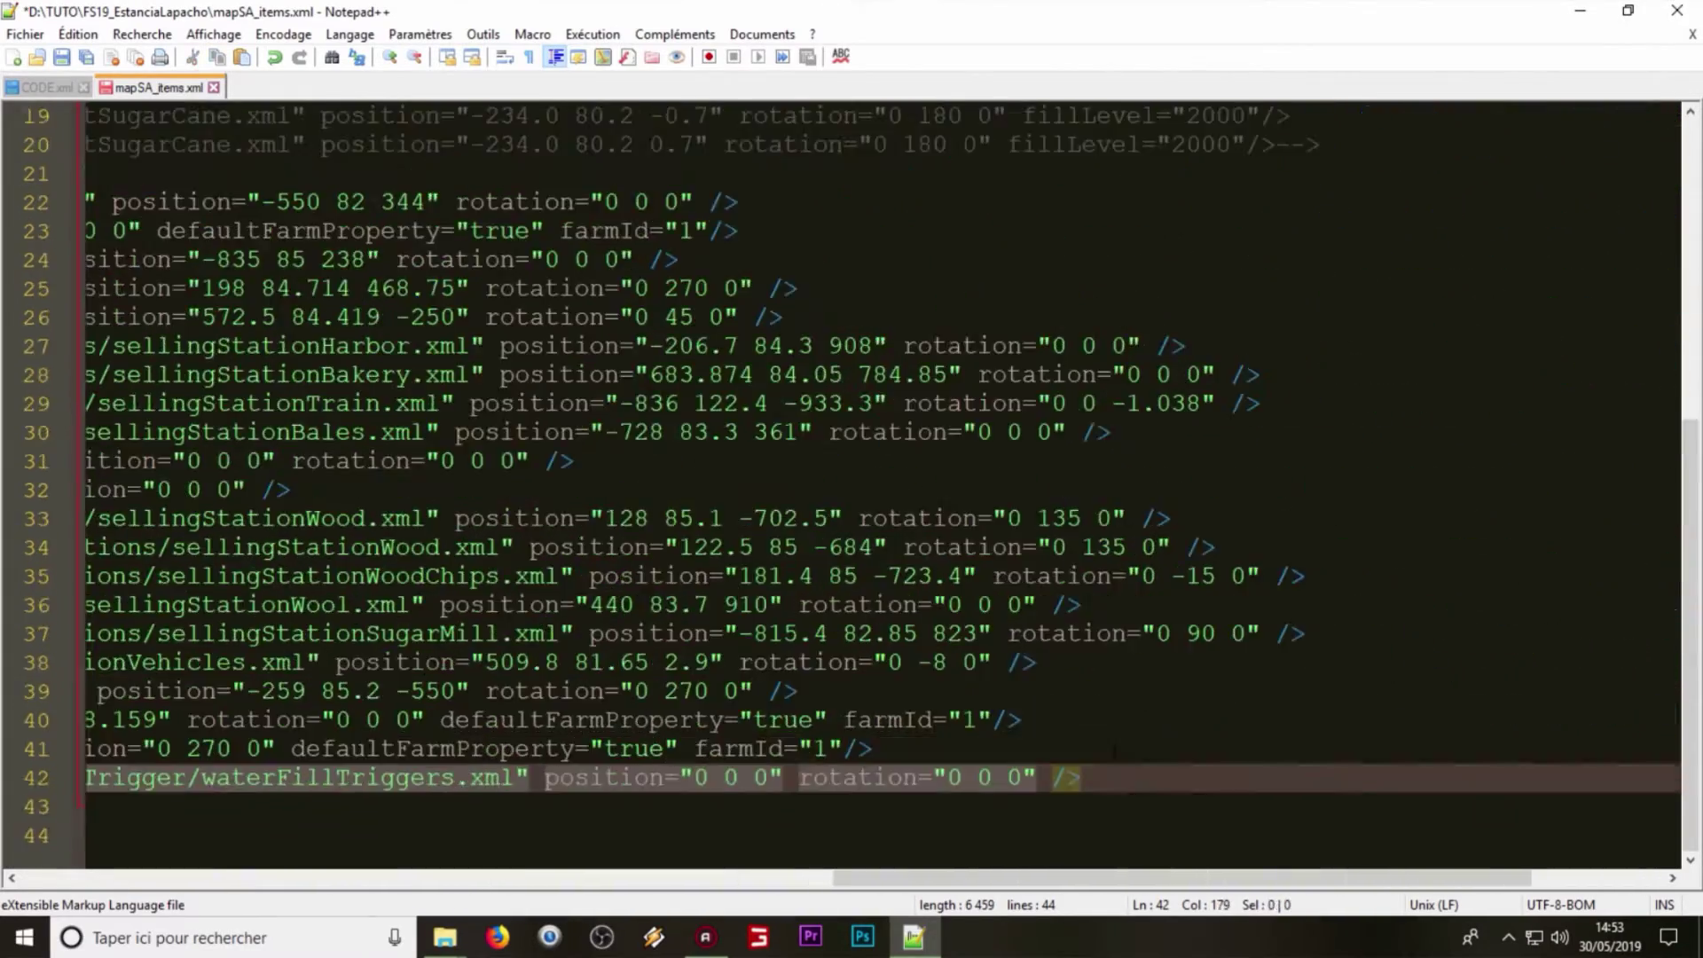
click(1077, 779)
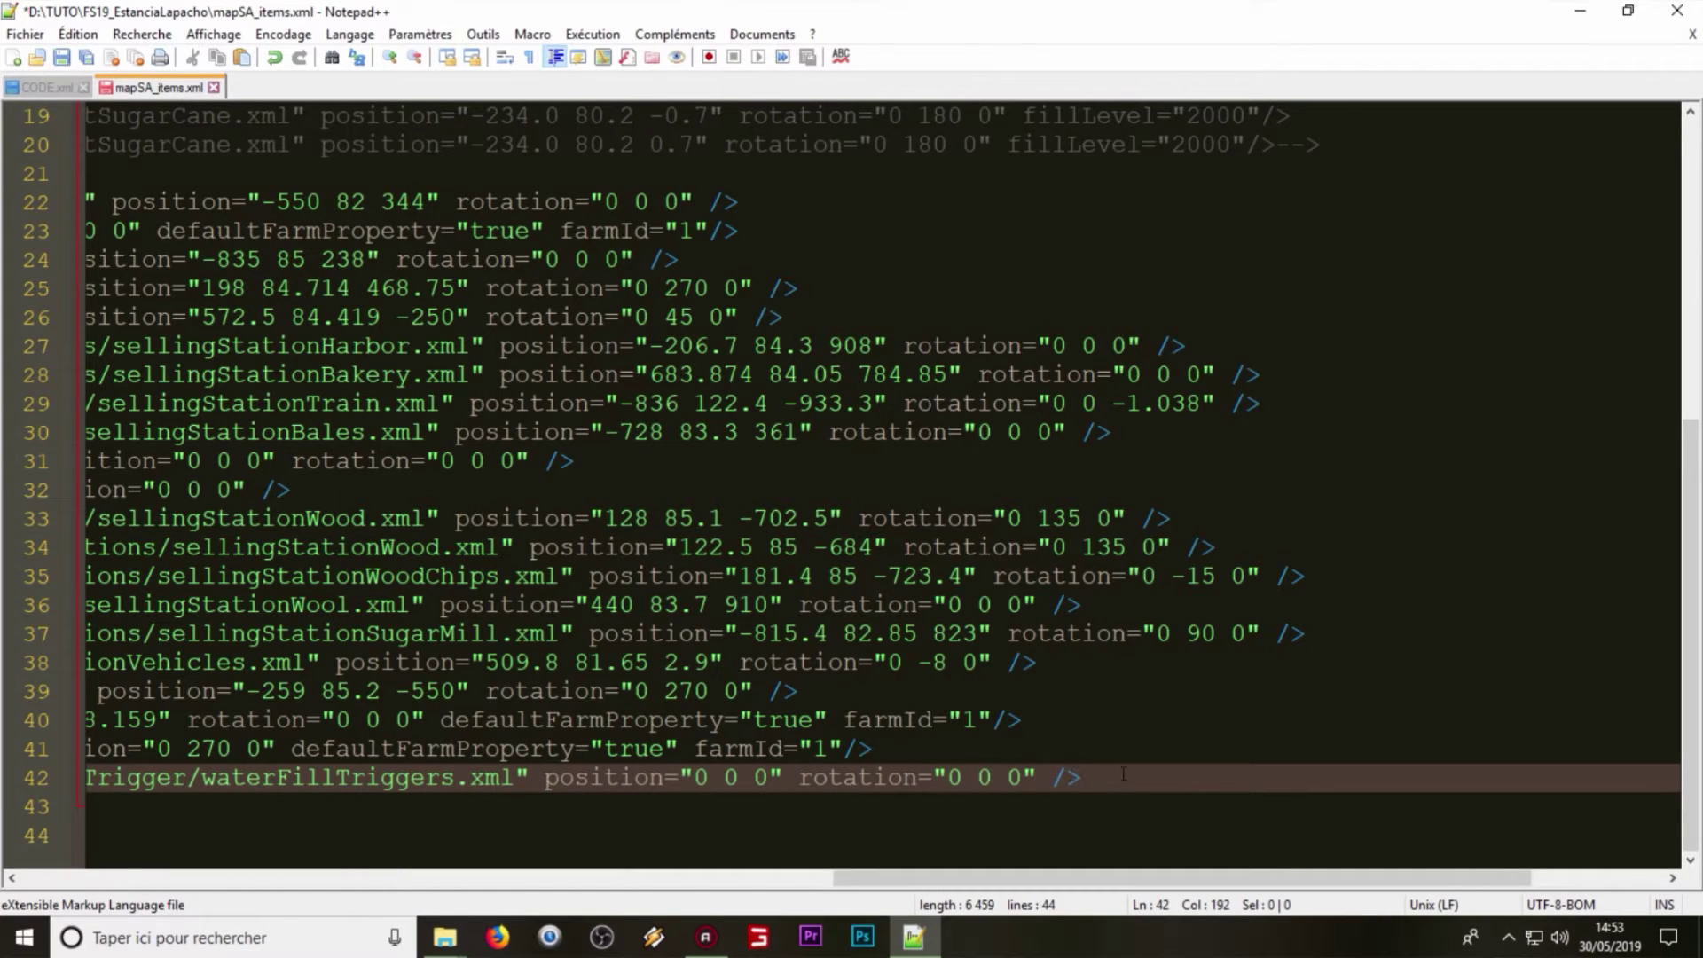
drag(1082, 778, 4, 776)
ctrl+scroll(9, 532, down, 2)
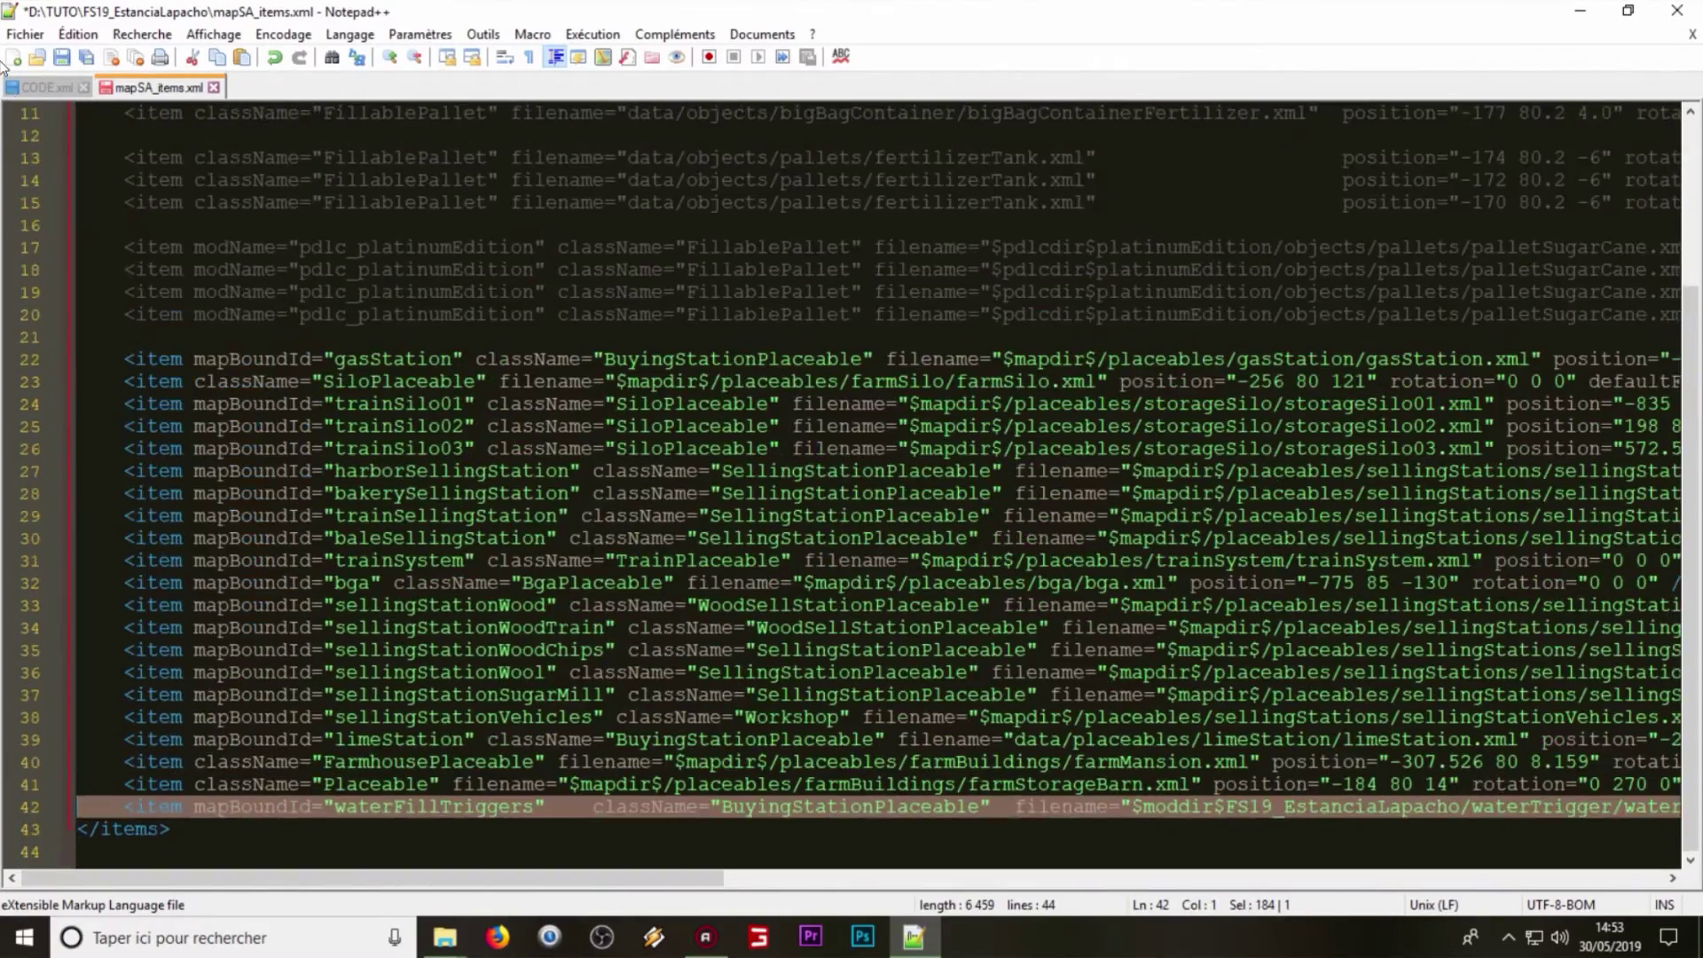
click(61, 57)
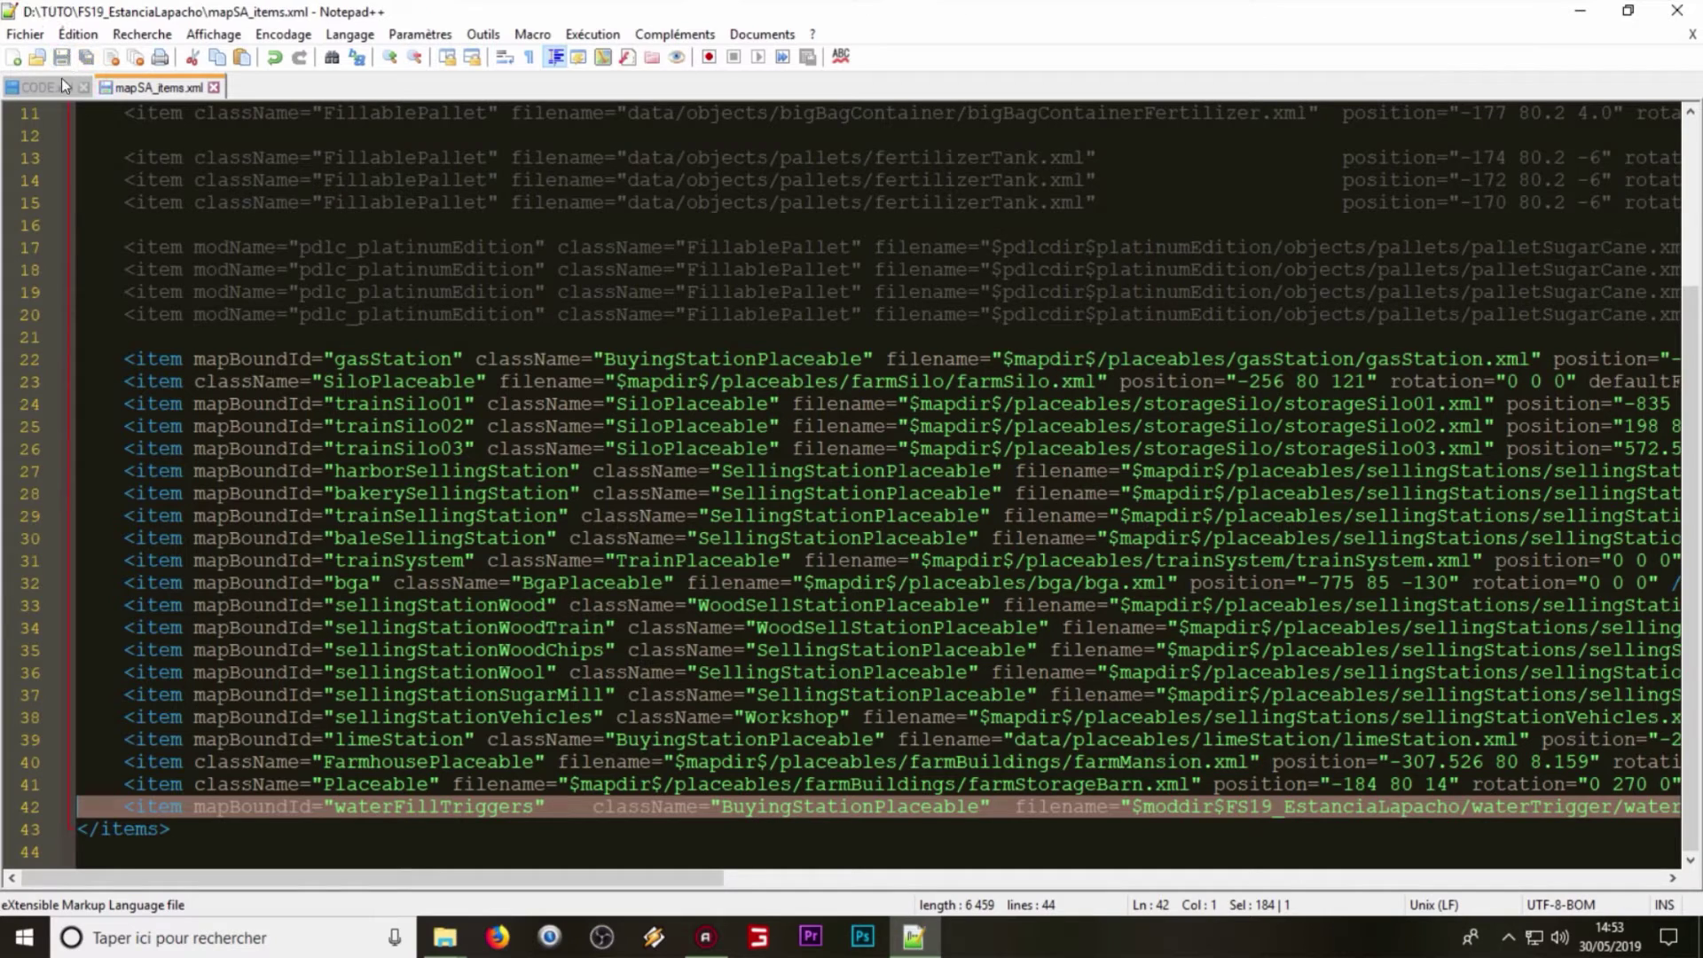
click(1677, 11)
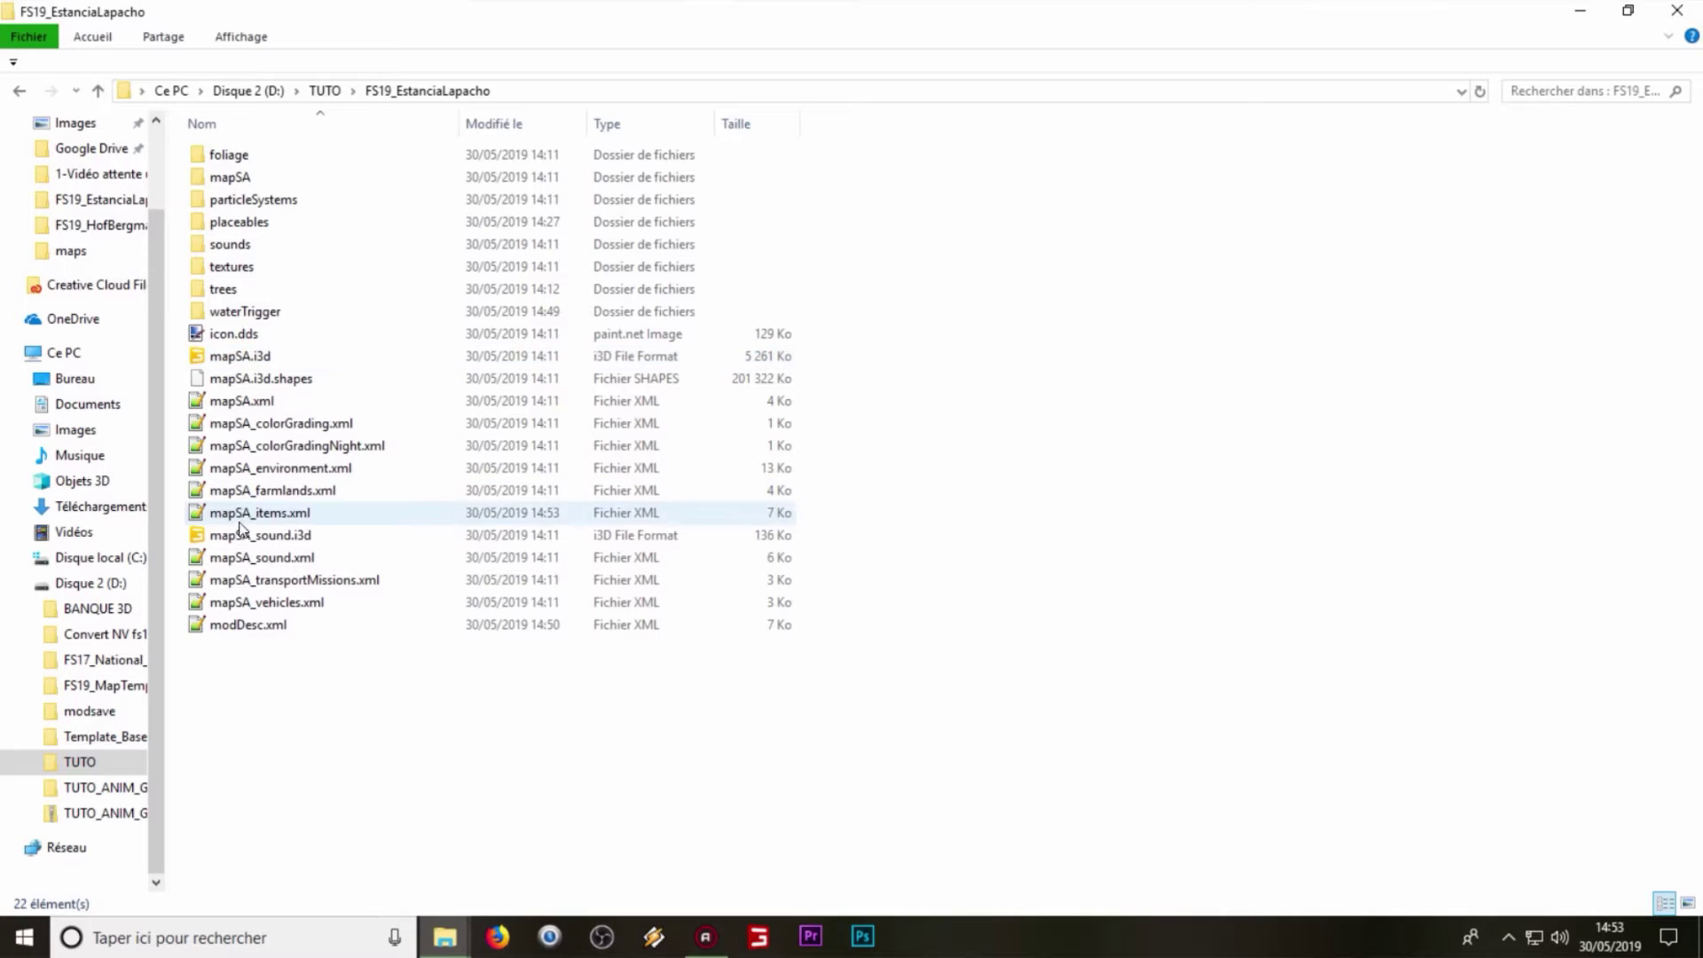
Step: Open waterFillTriggers.xml from the map's waterTrigger folder
double_click(226, 315)
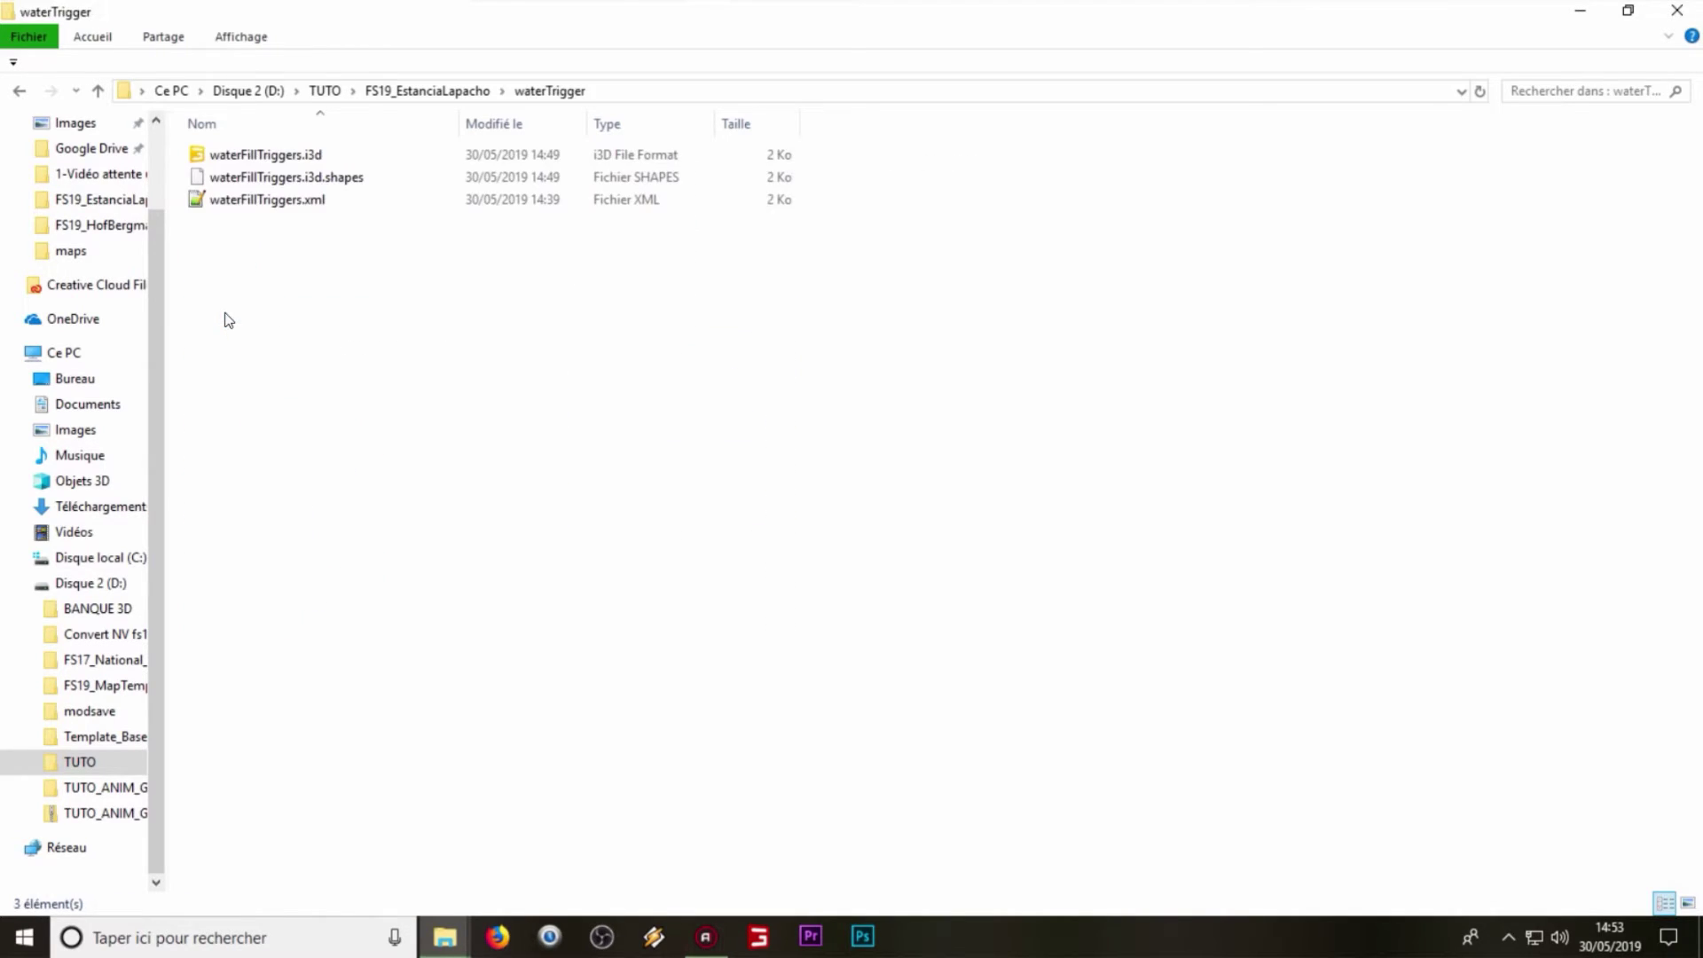
click(266, 200)
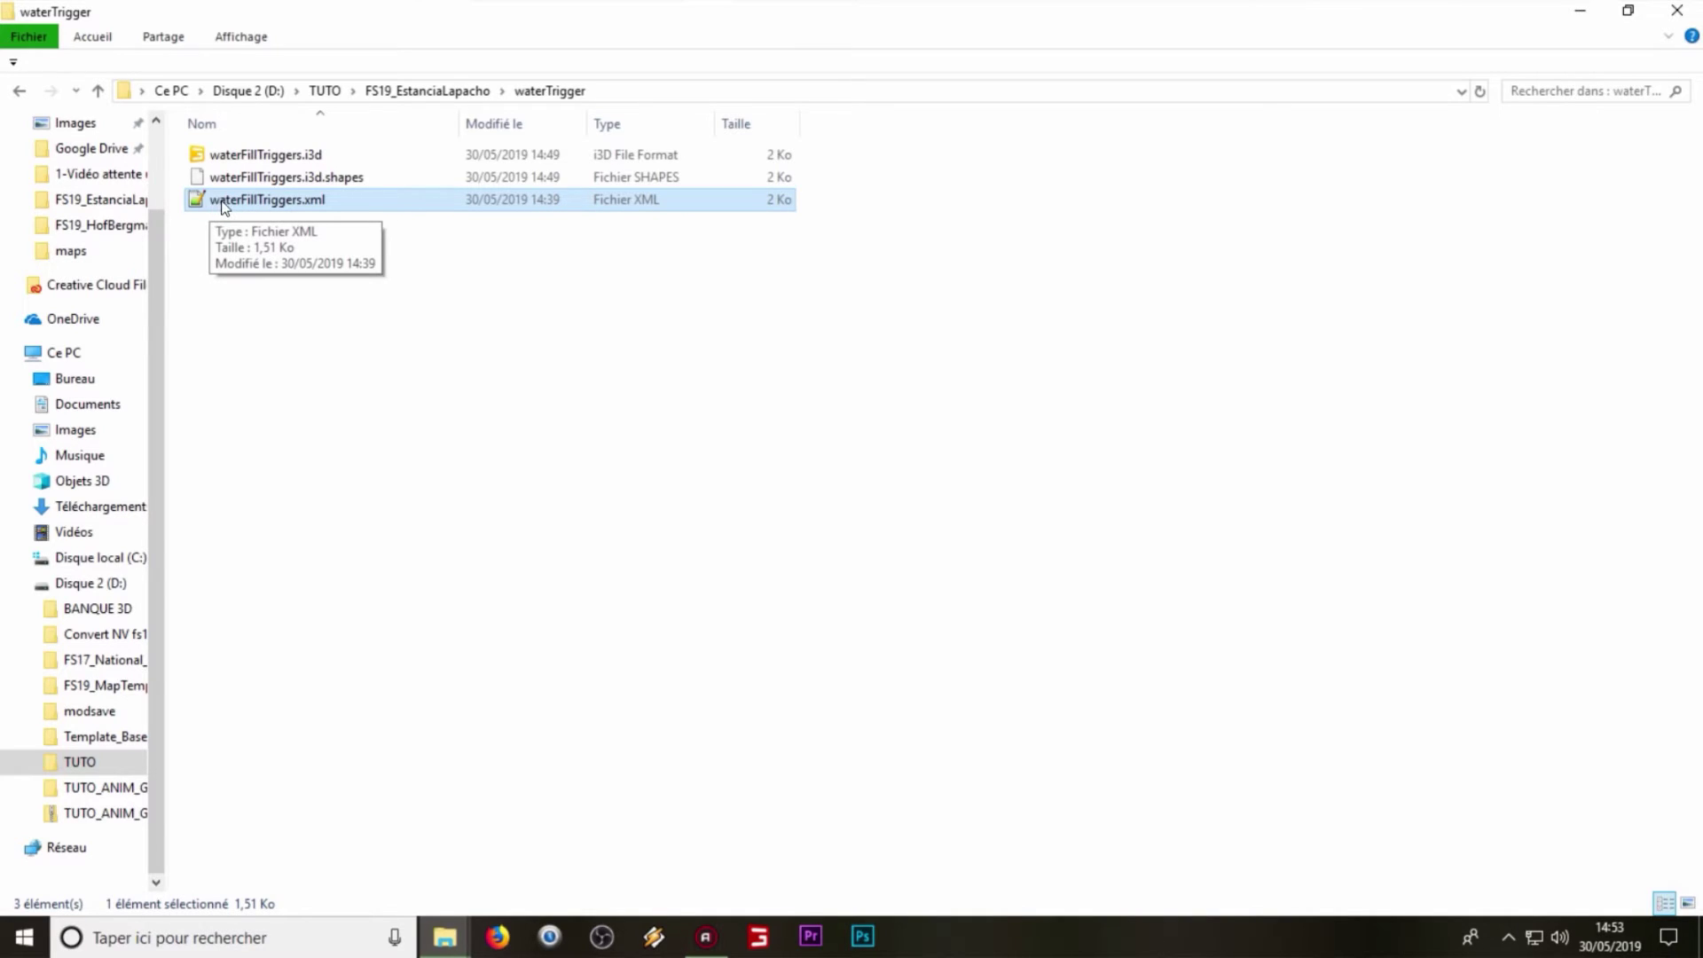
double_click(262, 200)
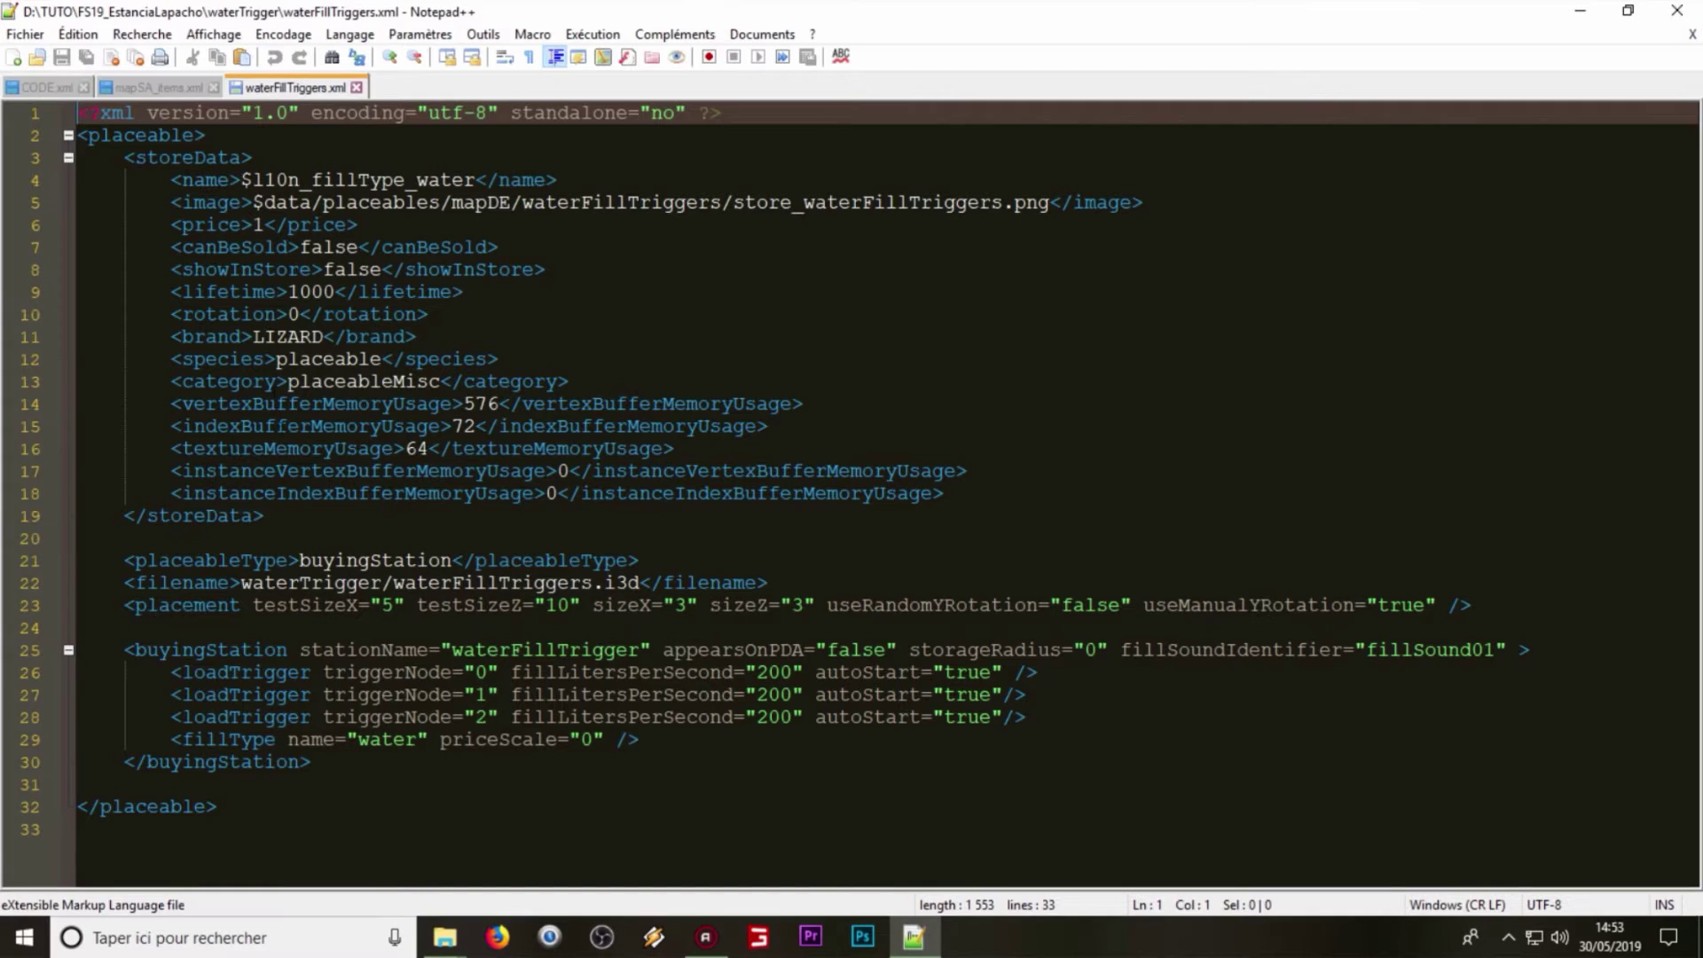
Step: Examine the loadTrigger lines and their triggerNode numbering in the buyingStation block
click(1046, 720)
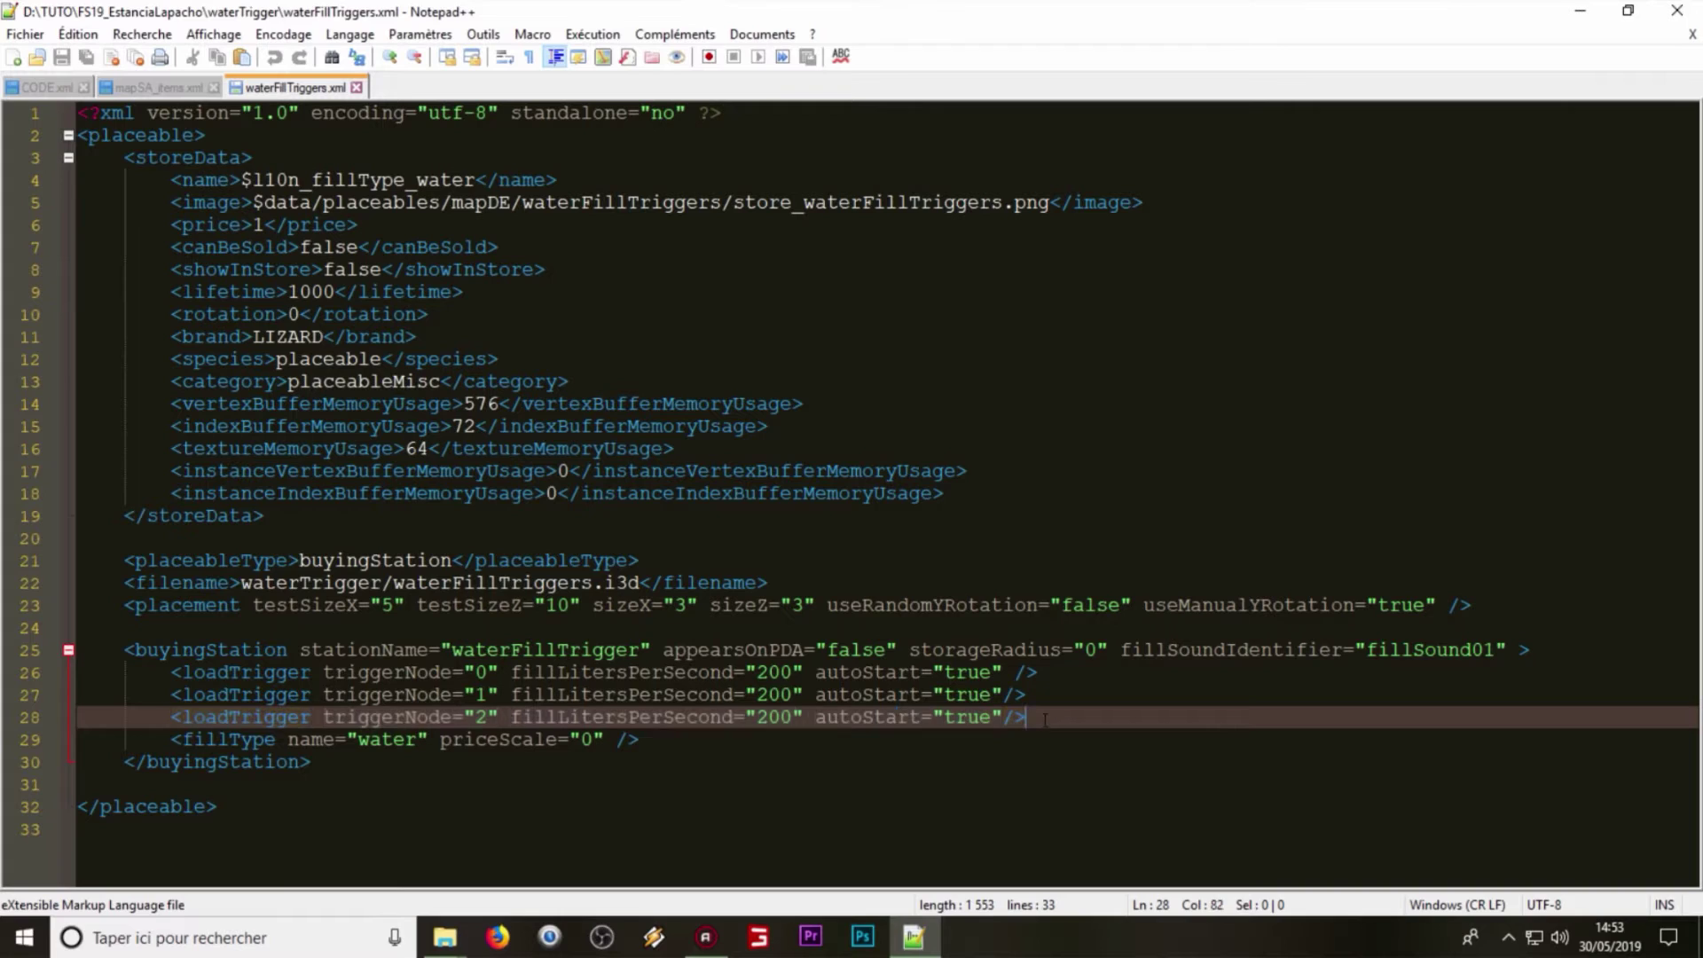
key(Up)
key(Up)
click(171, 652)
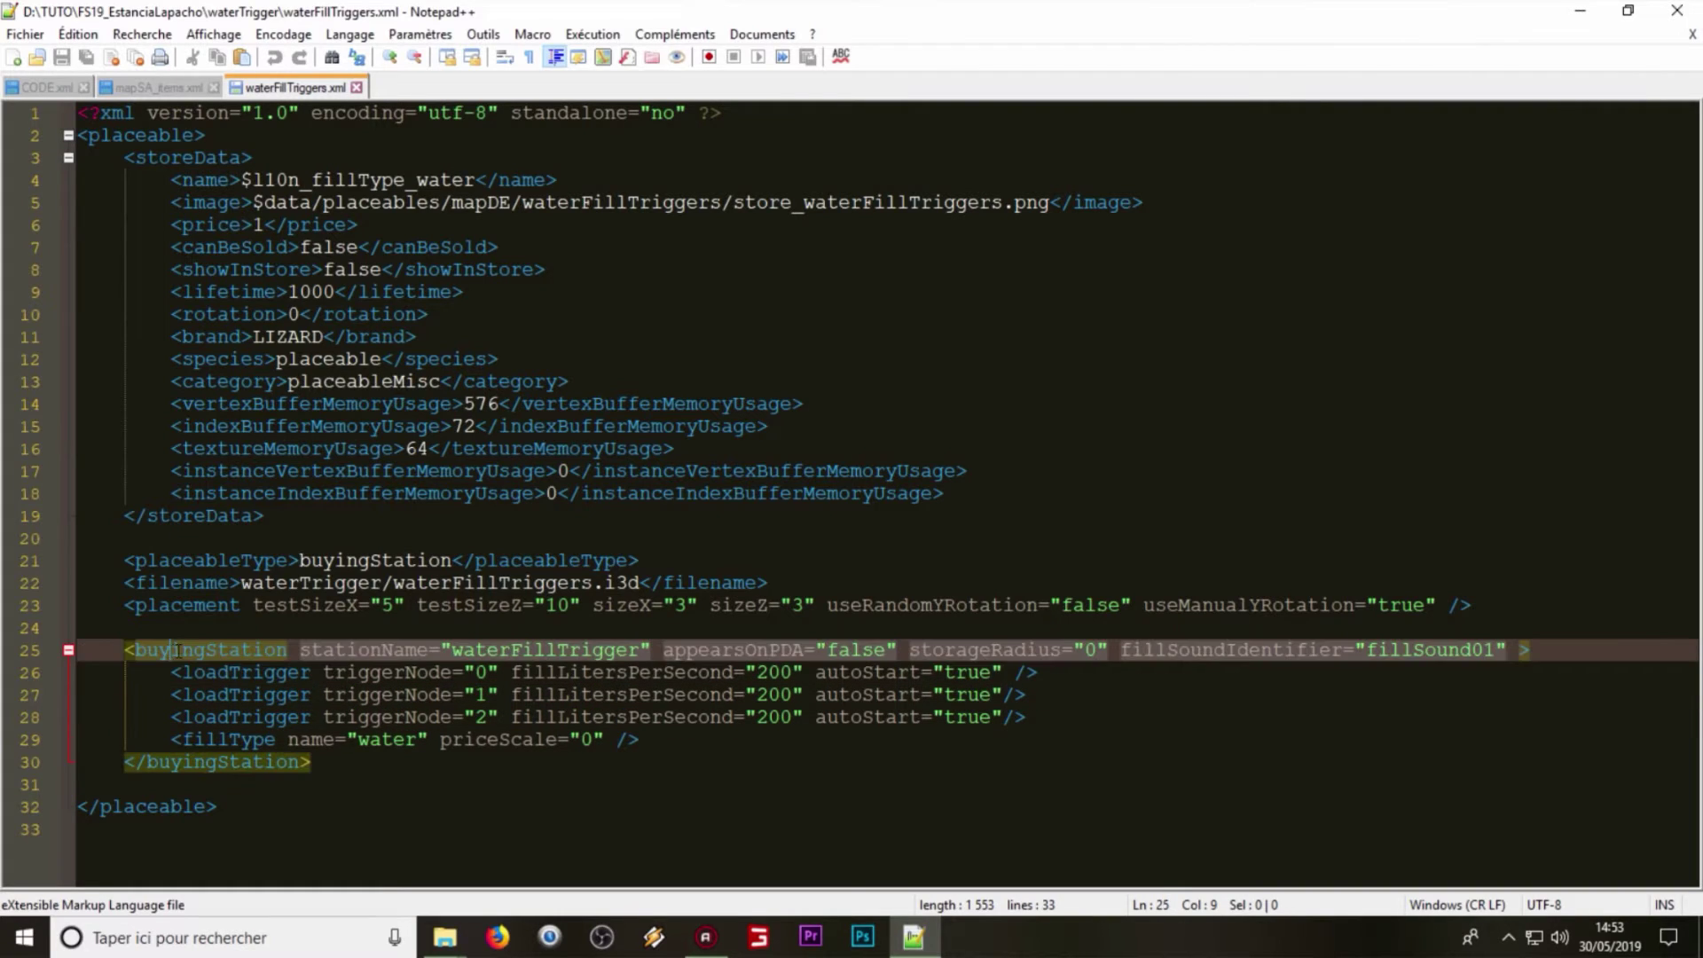
drag(168, 675, 1049, 708)
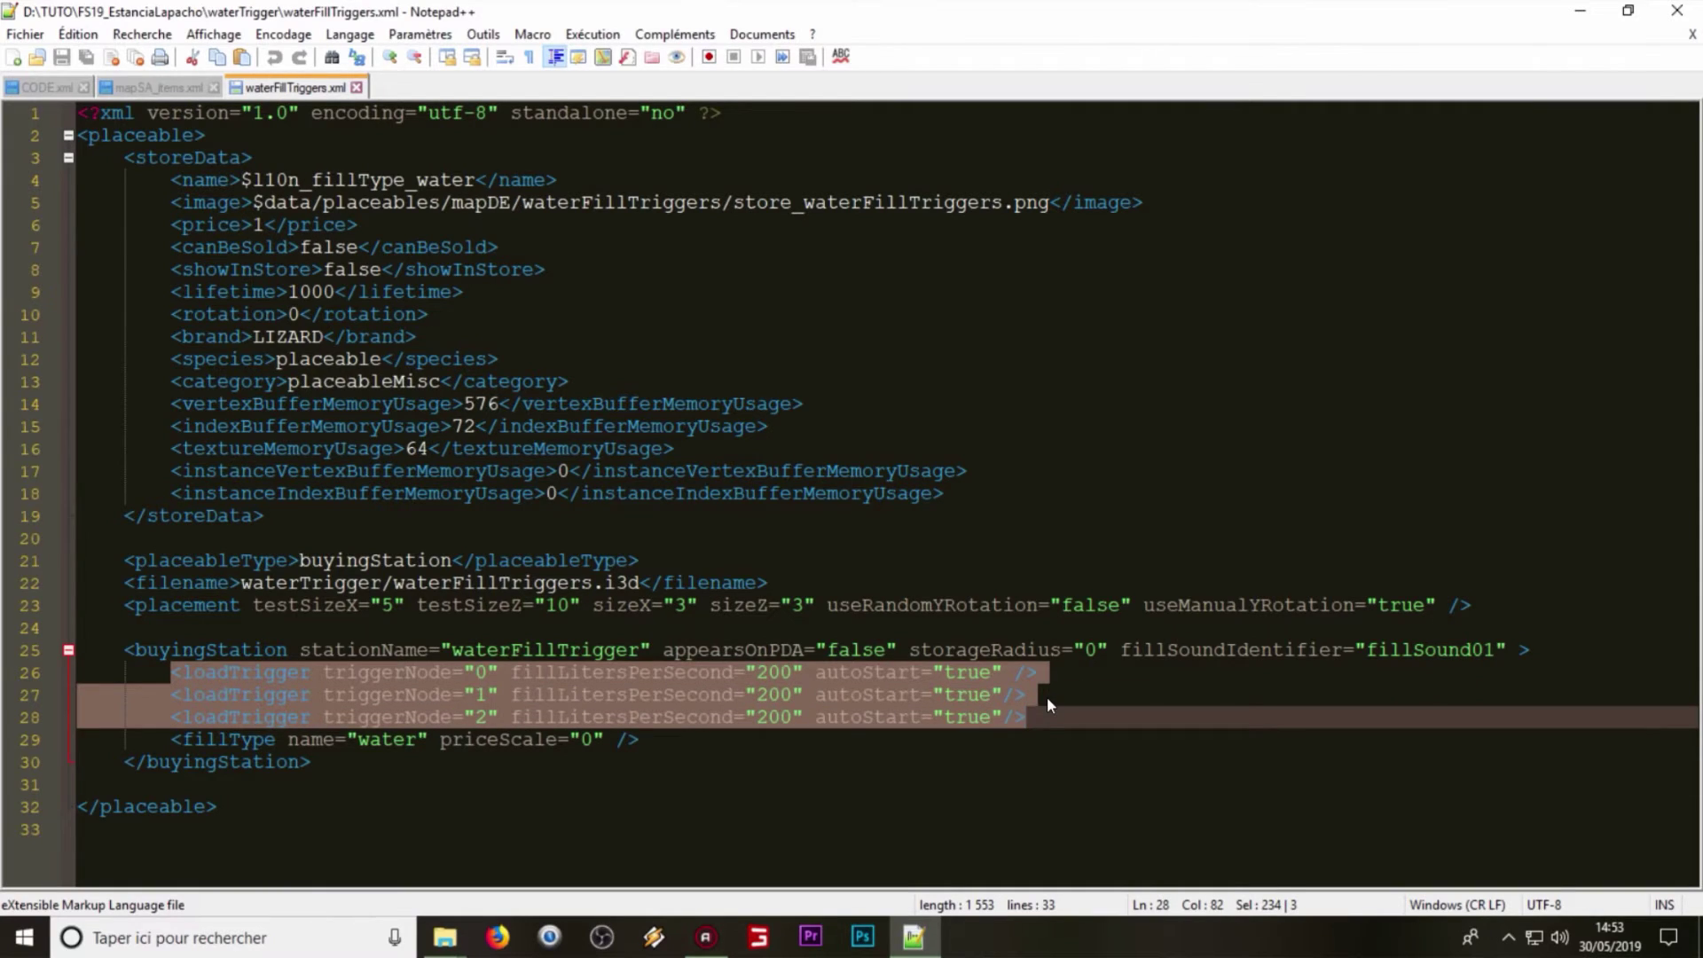
click(1048, 695)
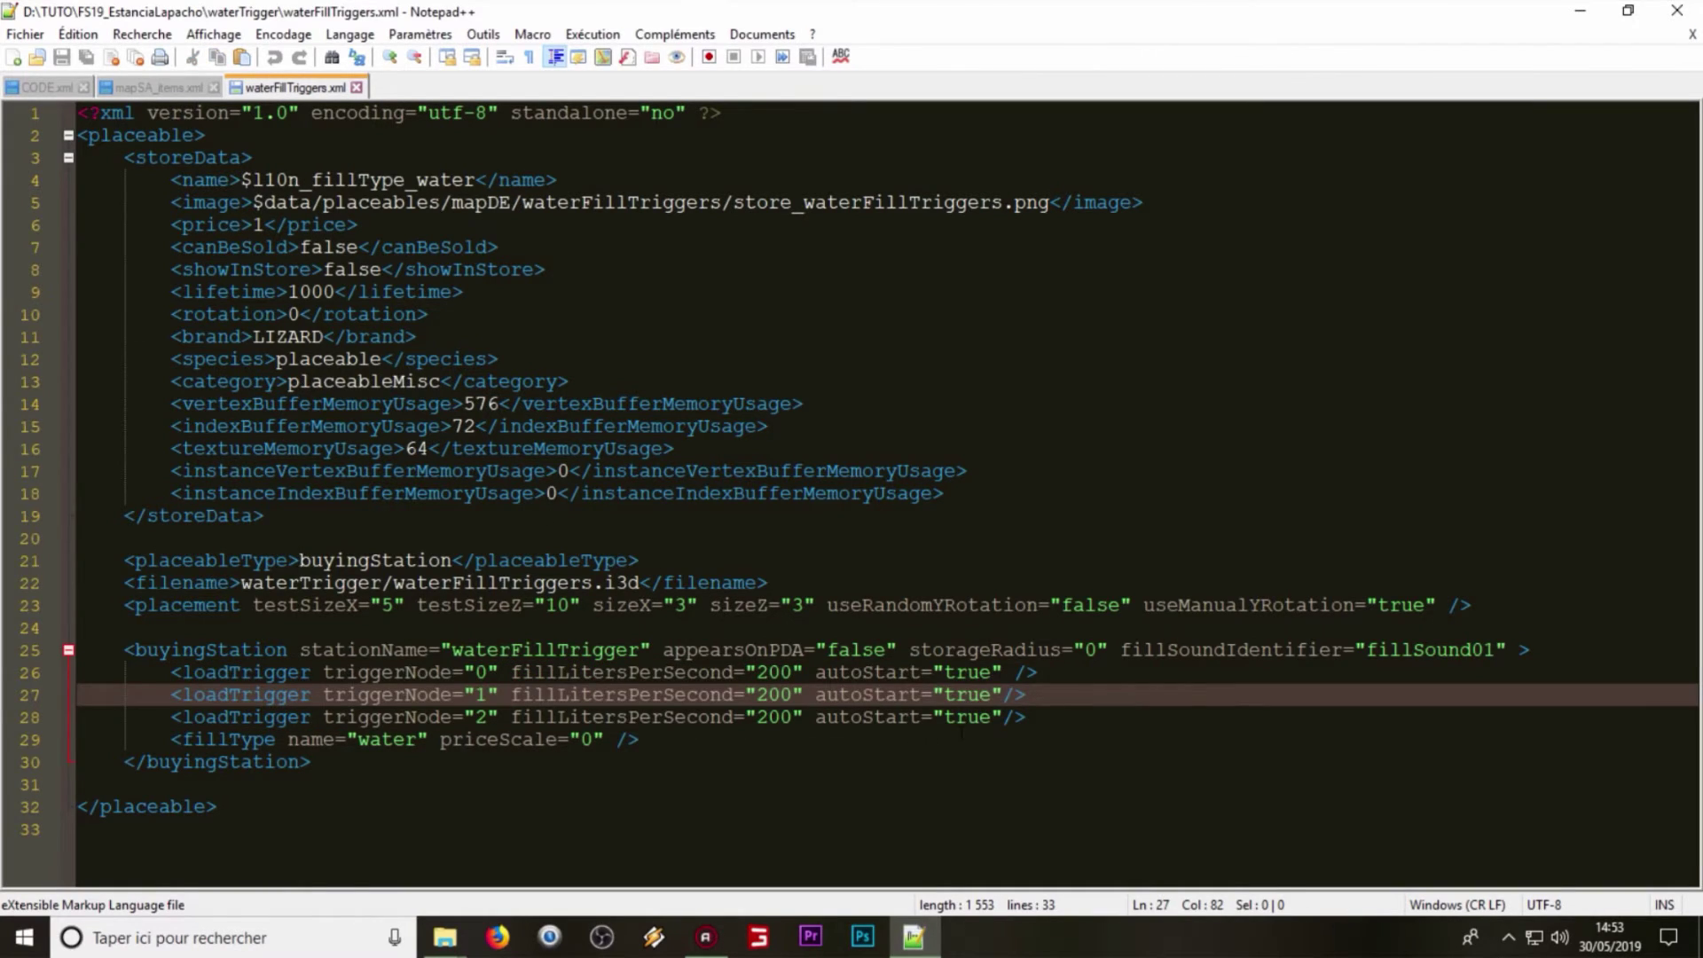
drag(1040, 717, 170, 675)
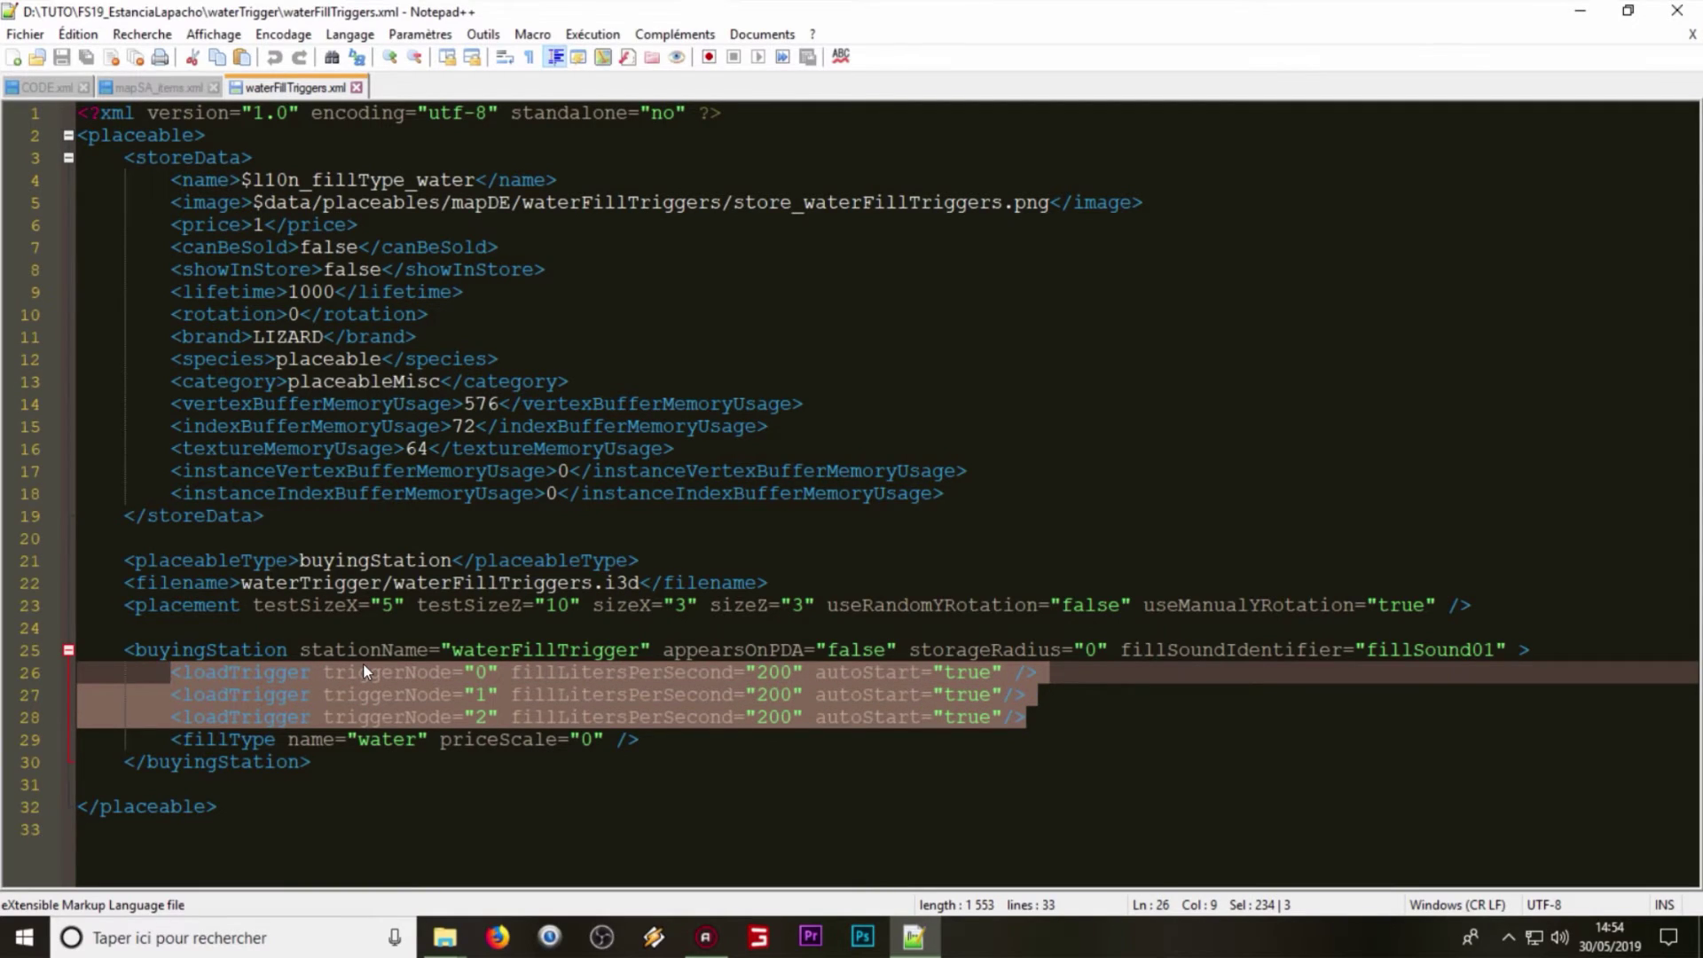
click(415, 694)
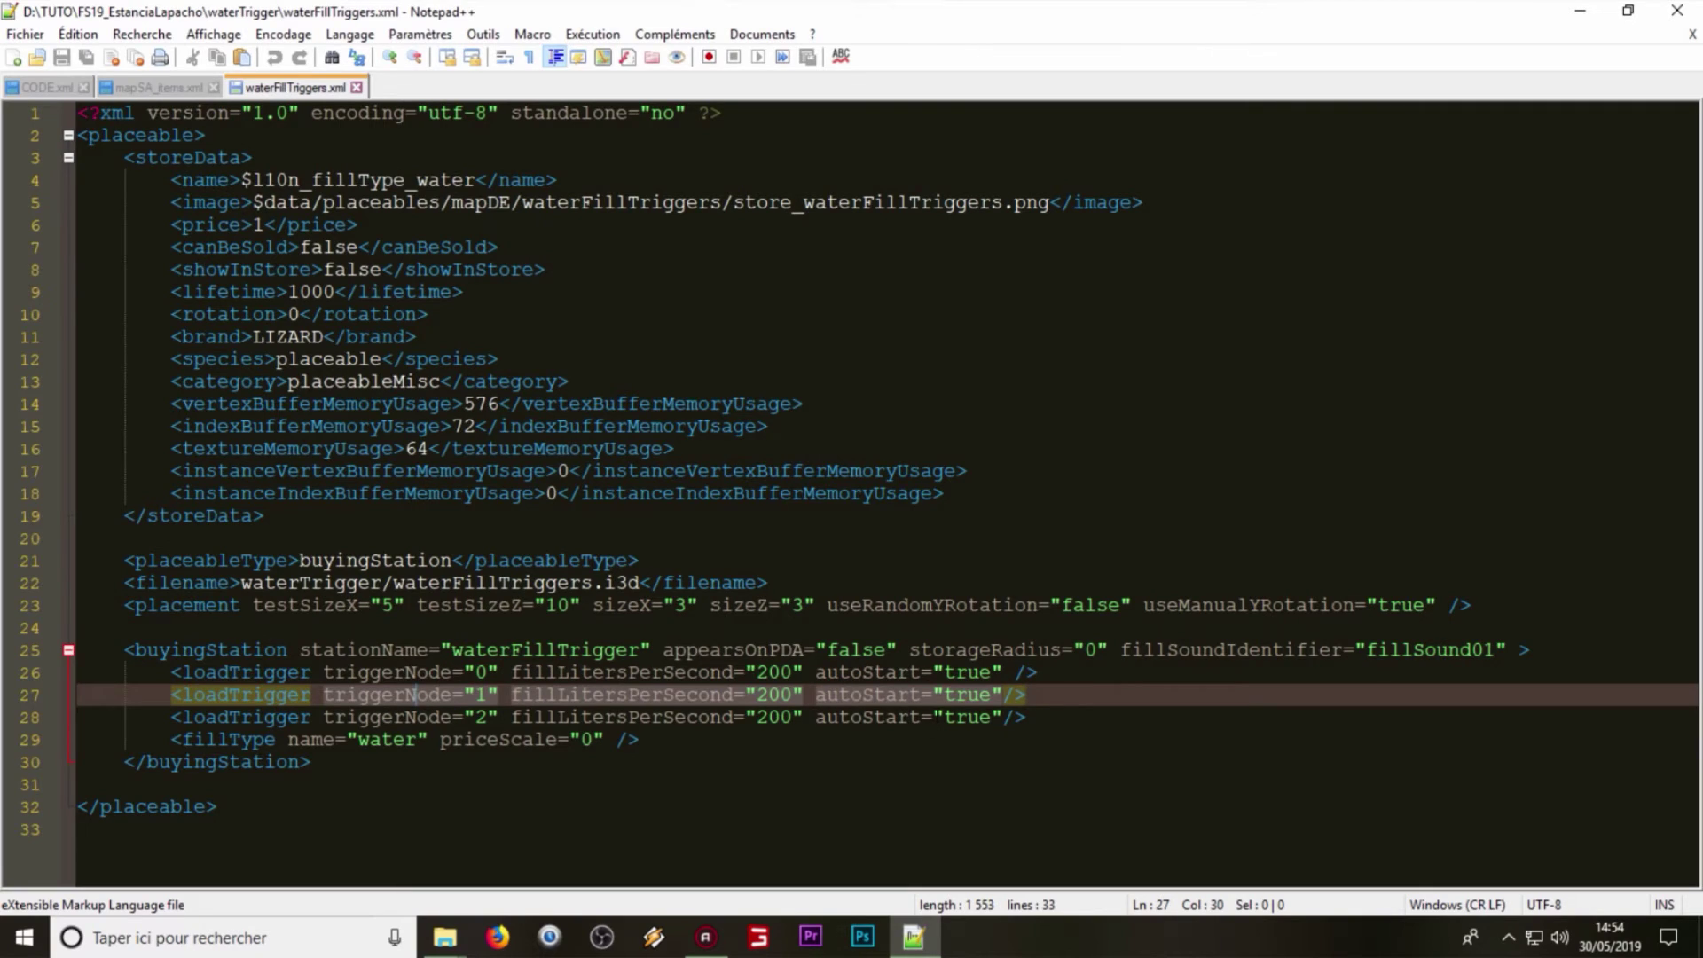
Step: Duplicate the loadTrigger line with triggerNode "2" onto a new line directly above the fillType line
click(940, 717)
drag(1029, 712, 169, 721)
key(ctrl+c)
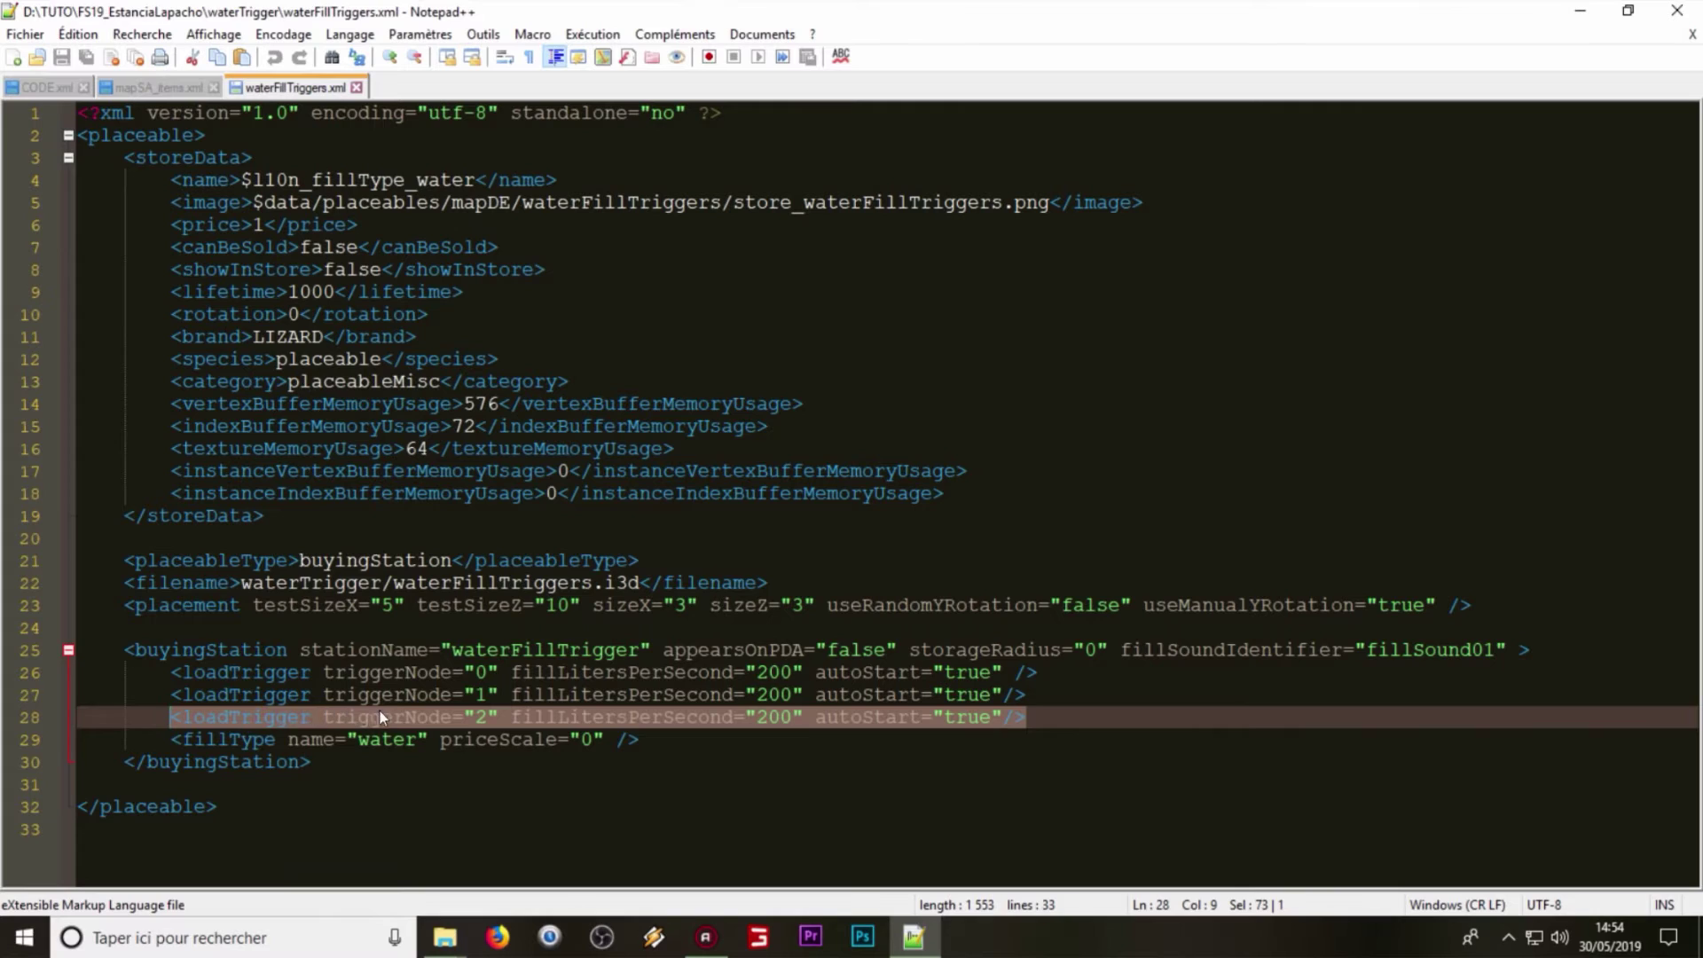
right_click(672, 715)
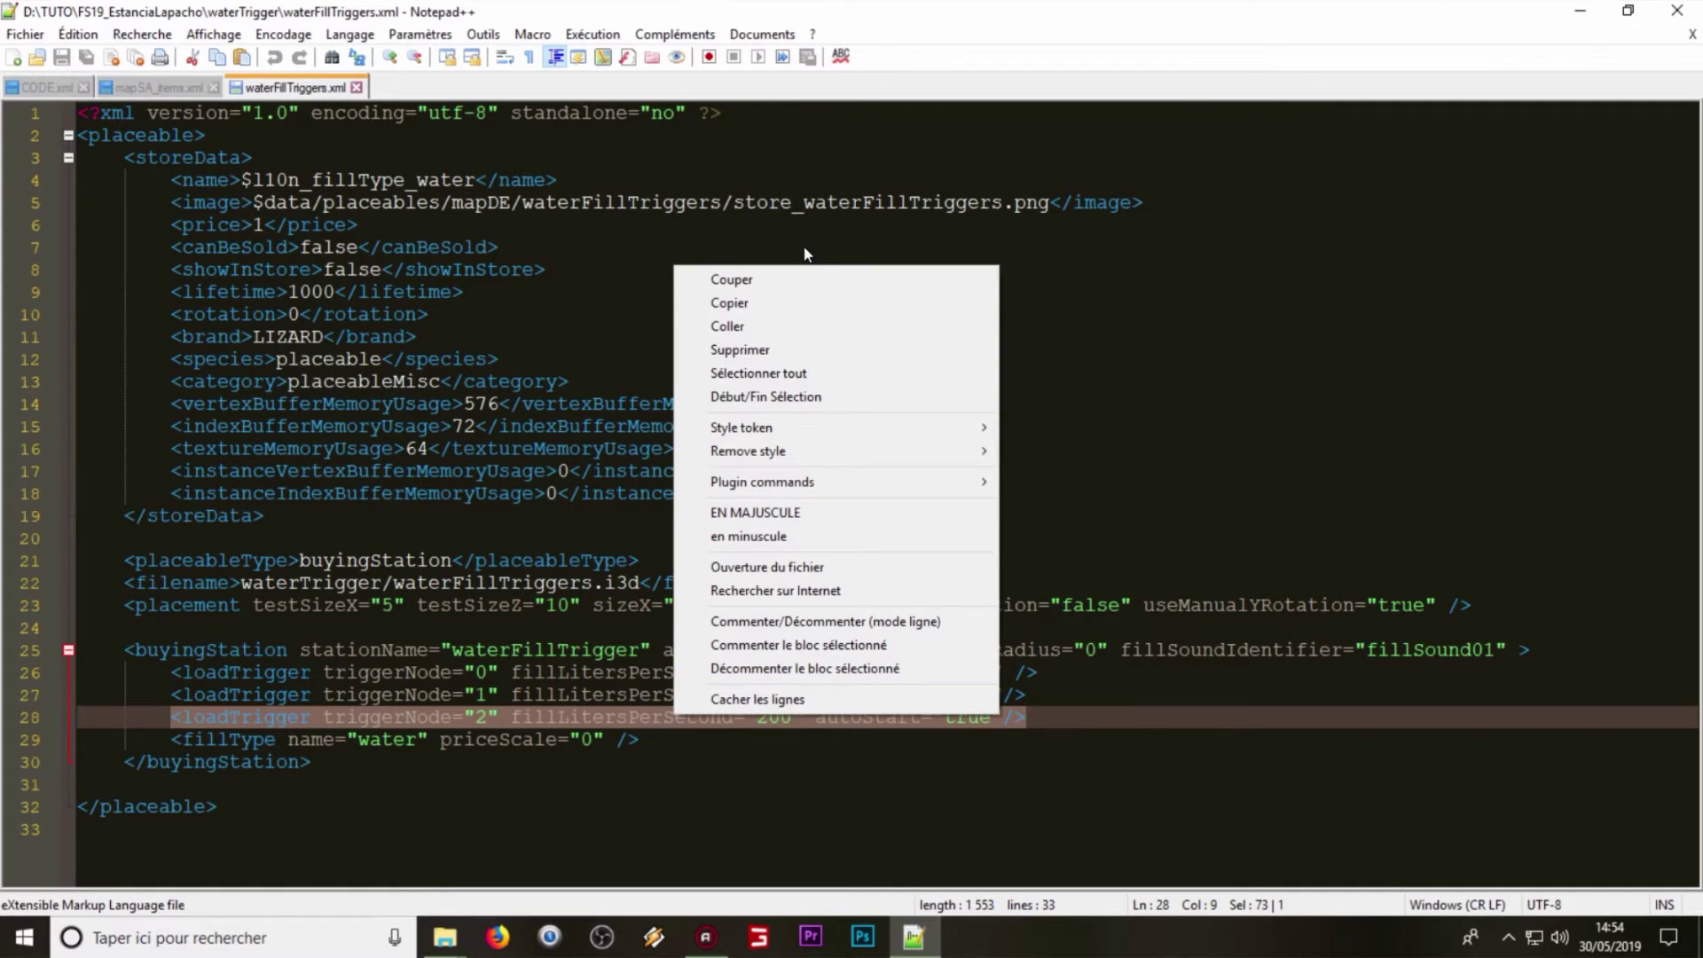
click(775, 297)
click(1047, 710)
key(Return)
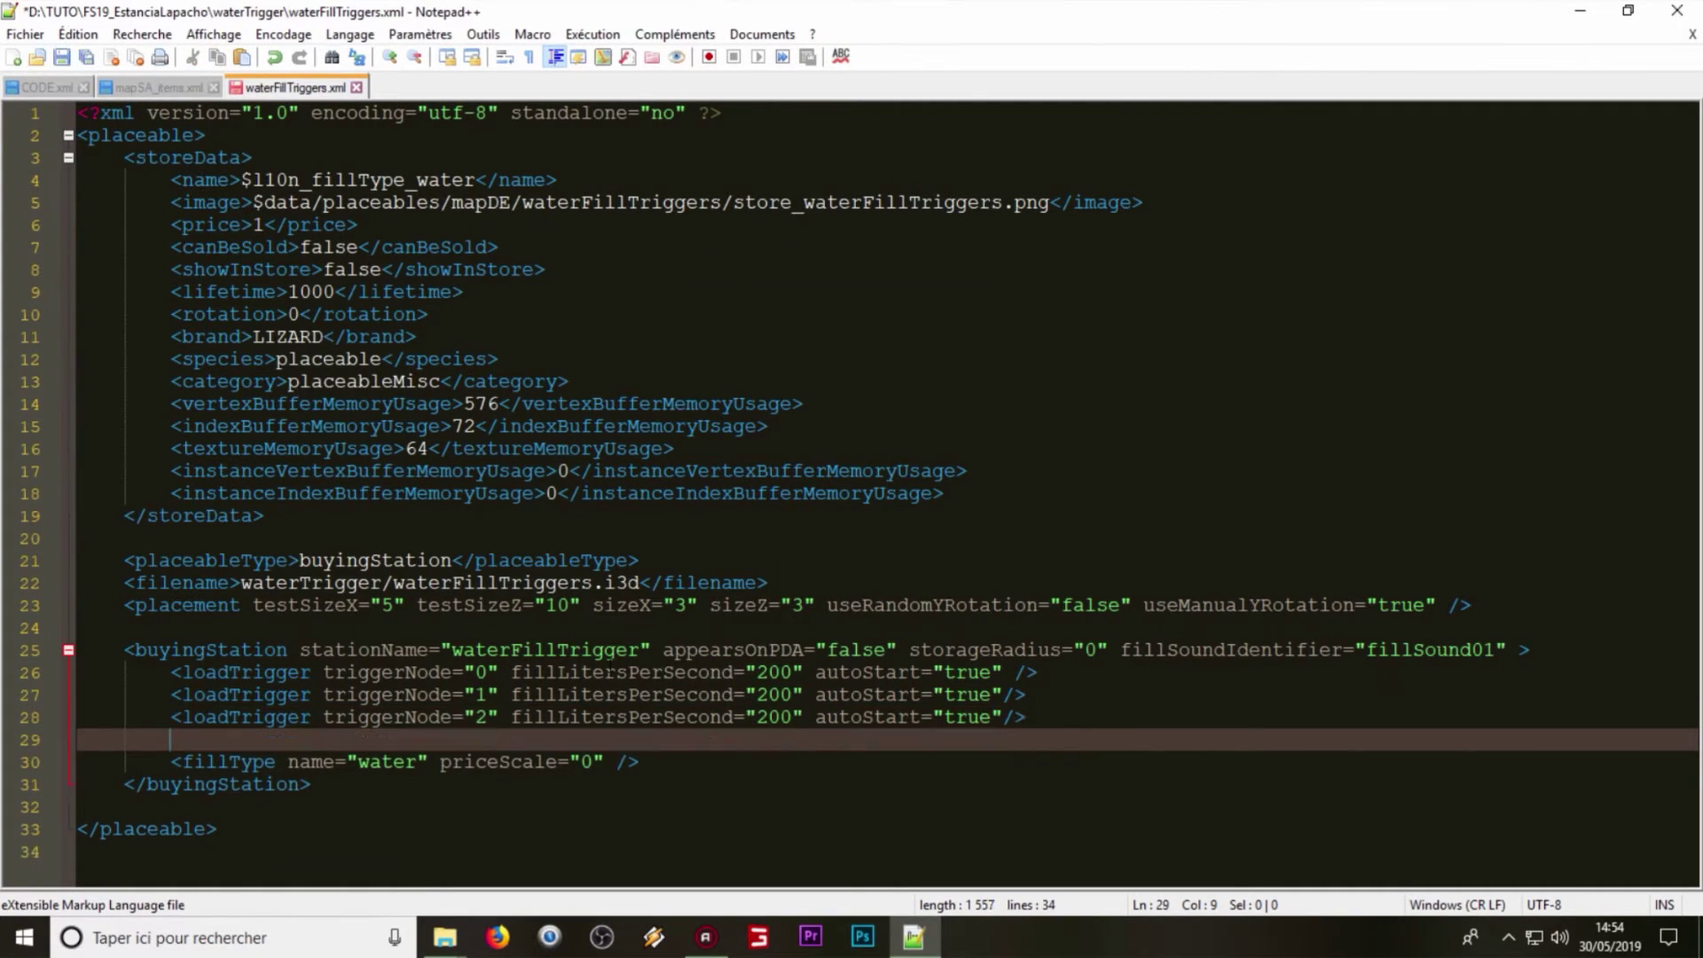
right_click(183, 737)
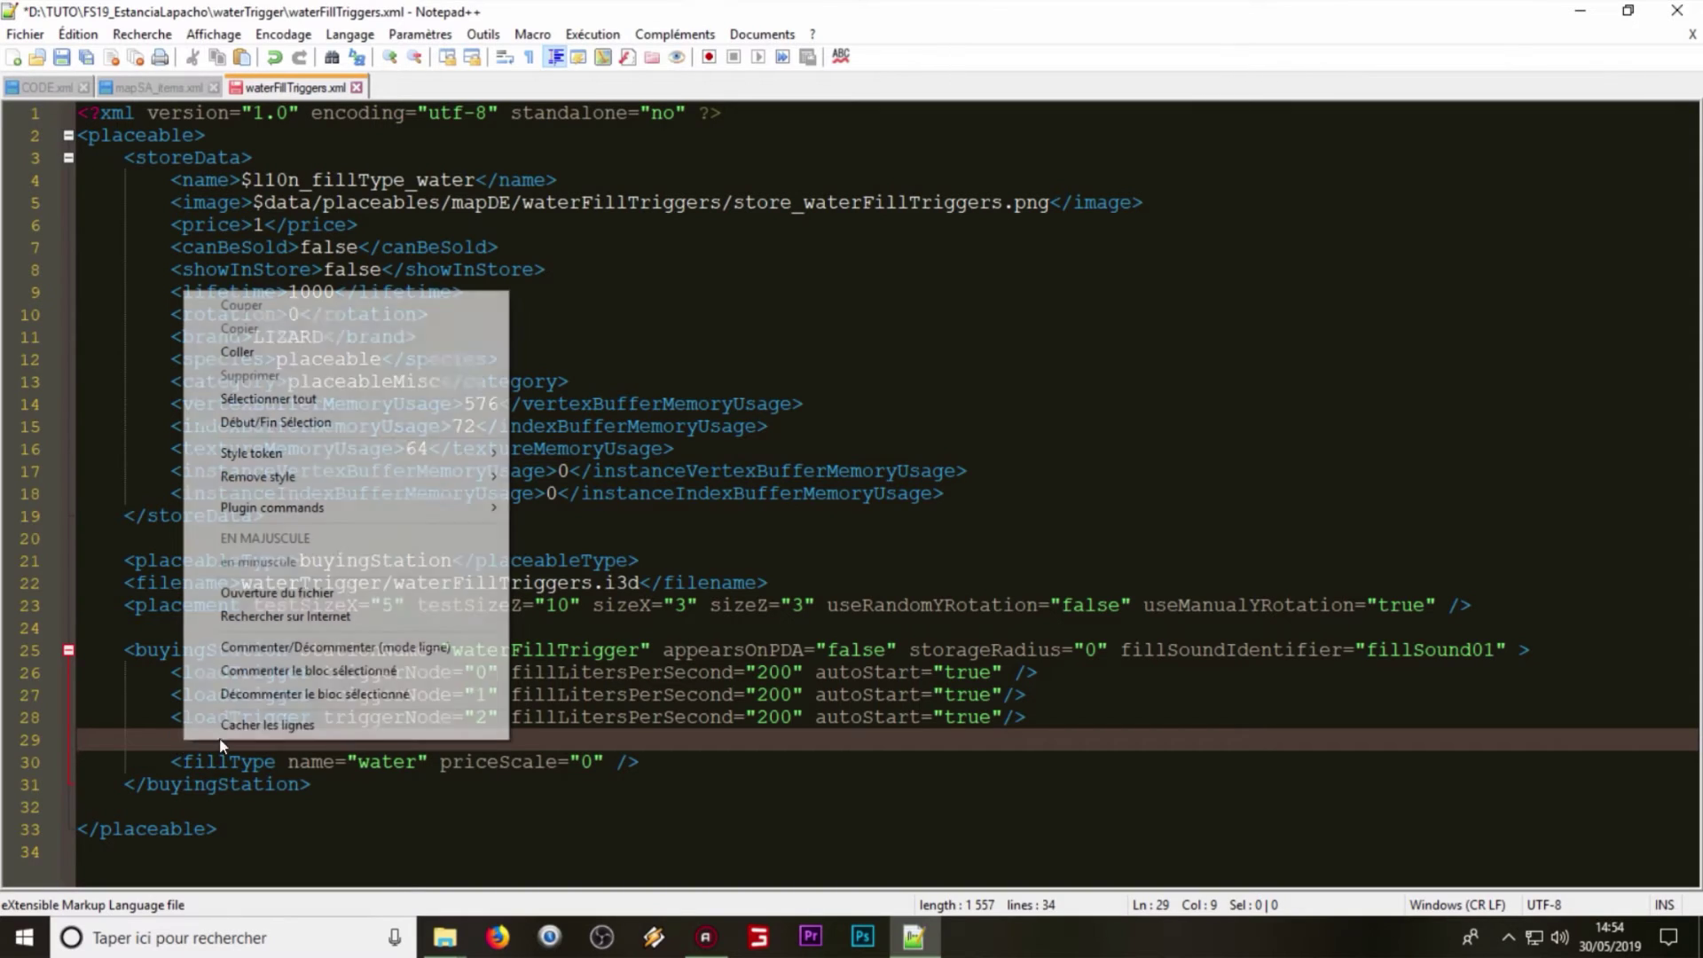
click(308, 352)
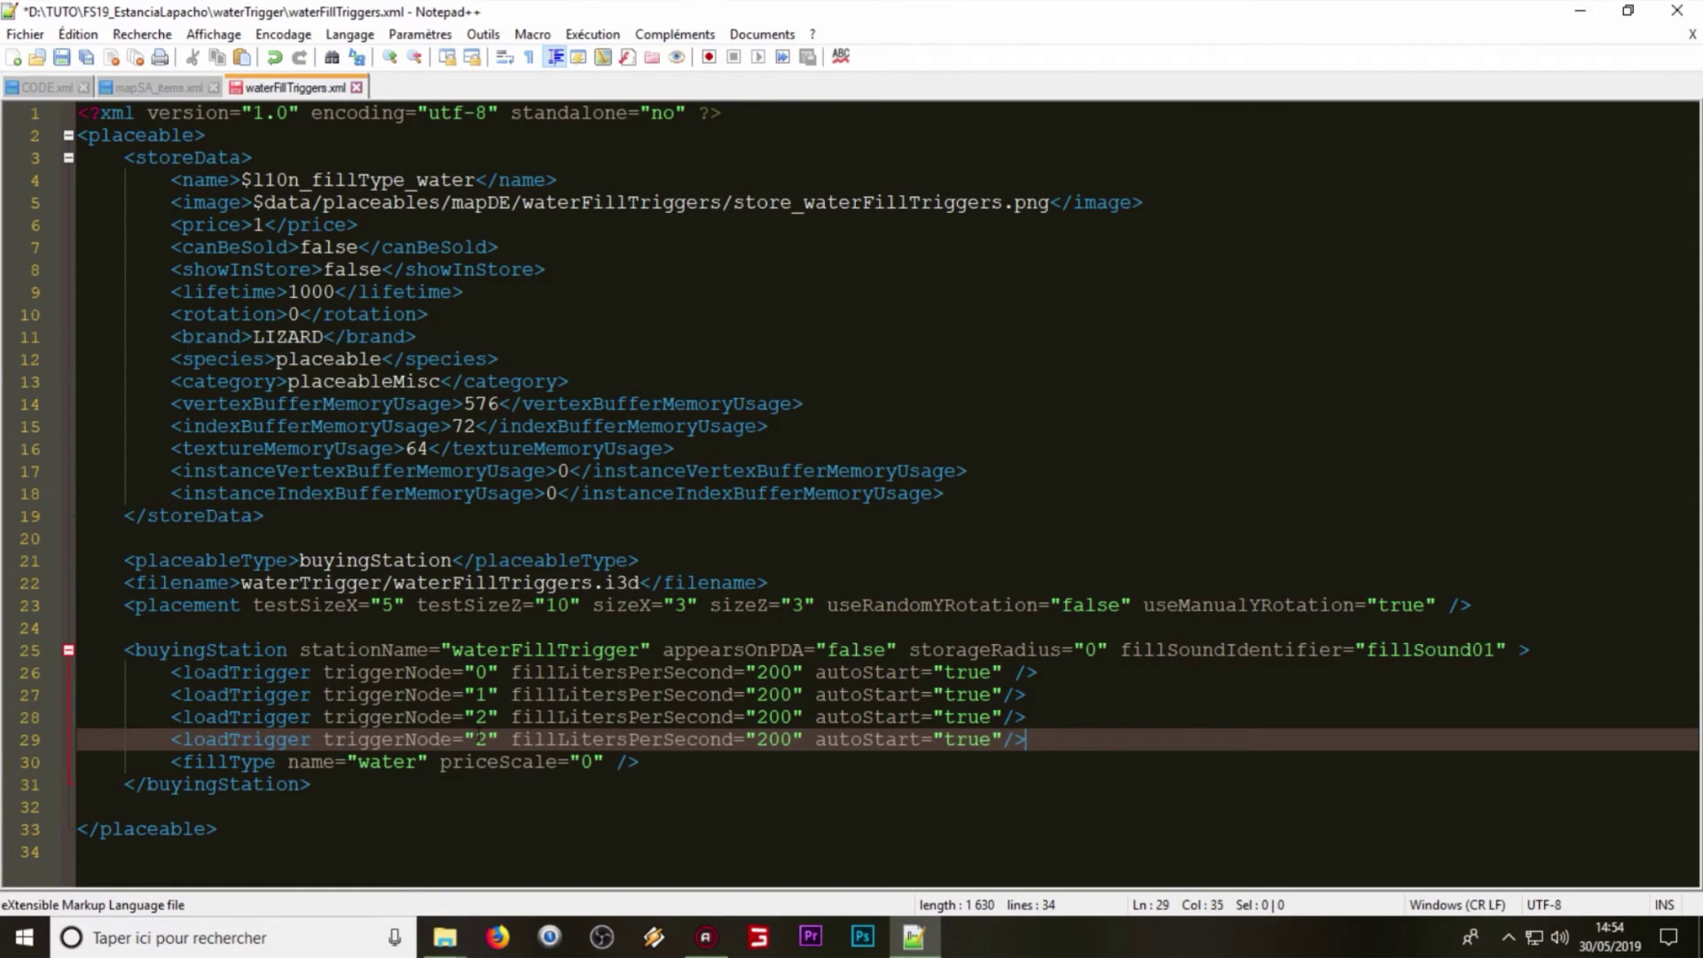
Step: Set the triggerNode of the duplicated loadTrigger line to "3" and check the numbering against the lines above
click(477, 739)
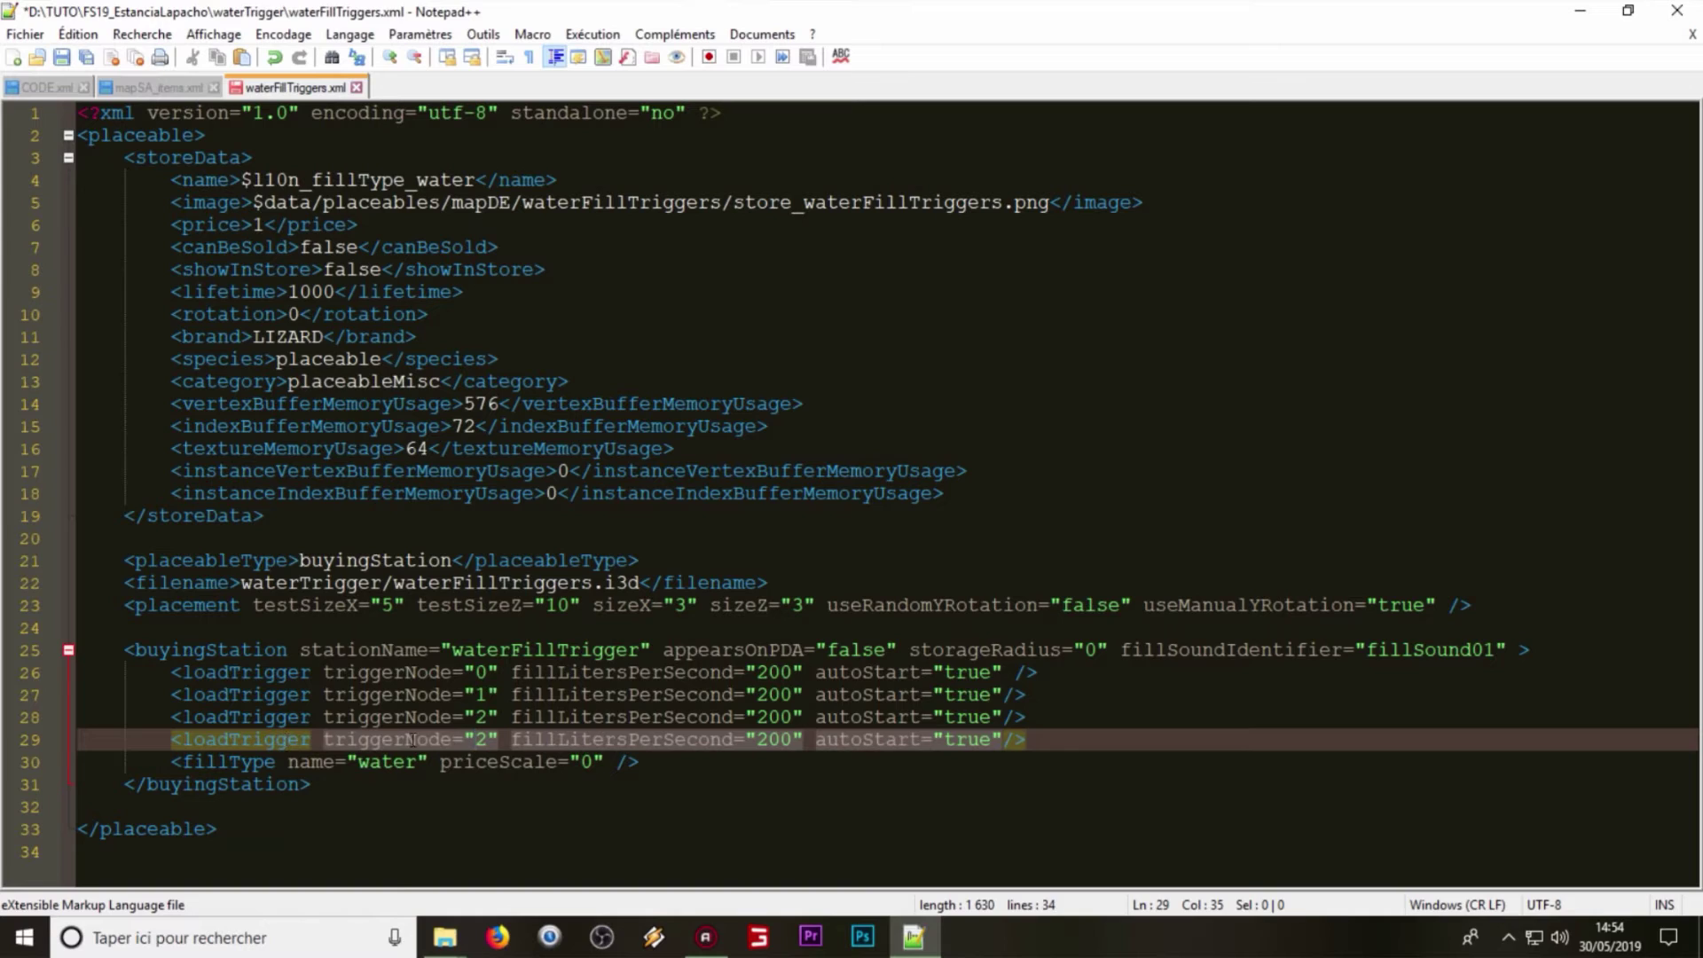
double_click(478, 738)
text(3)
click(604, 739)
drag(1054, 737, 1061, 684)
click(1061, 690)
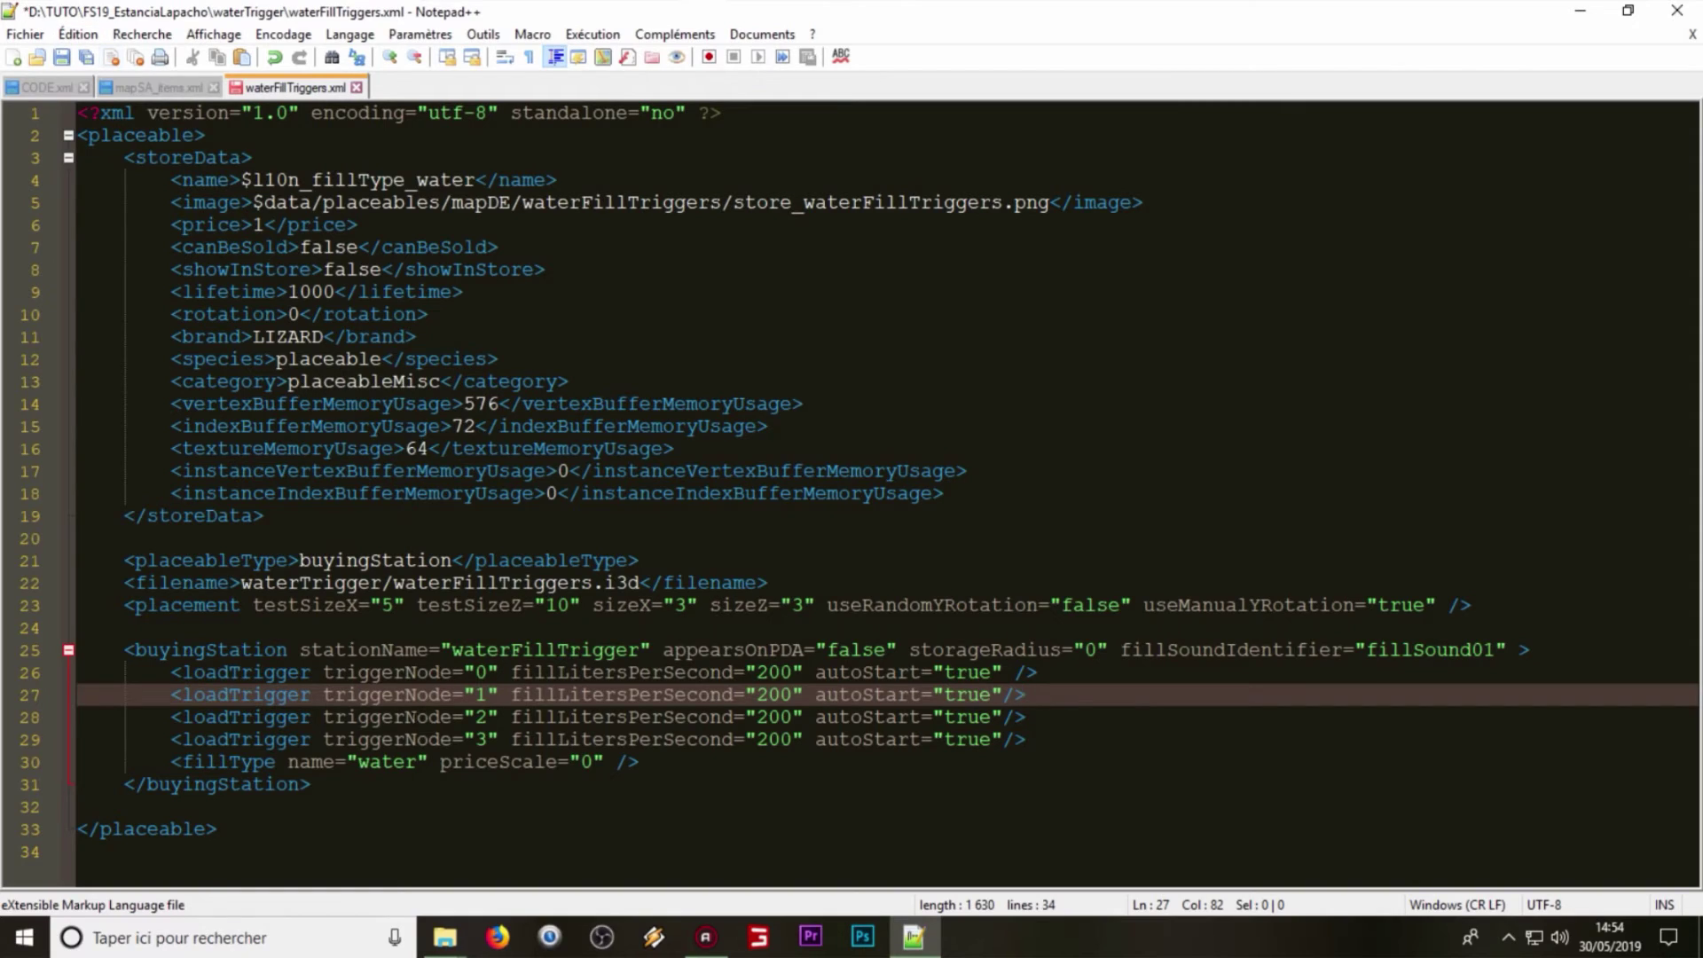
click(401, 716)
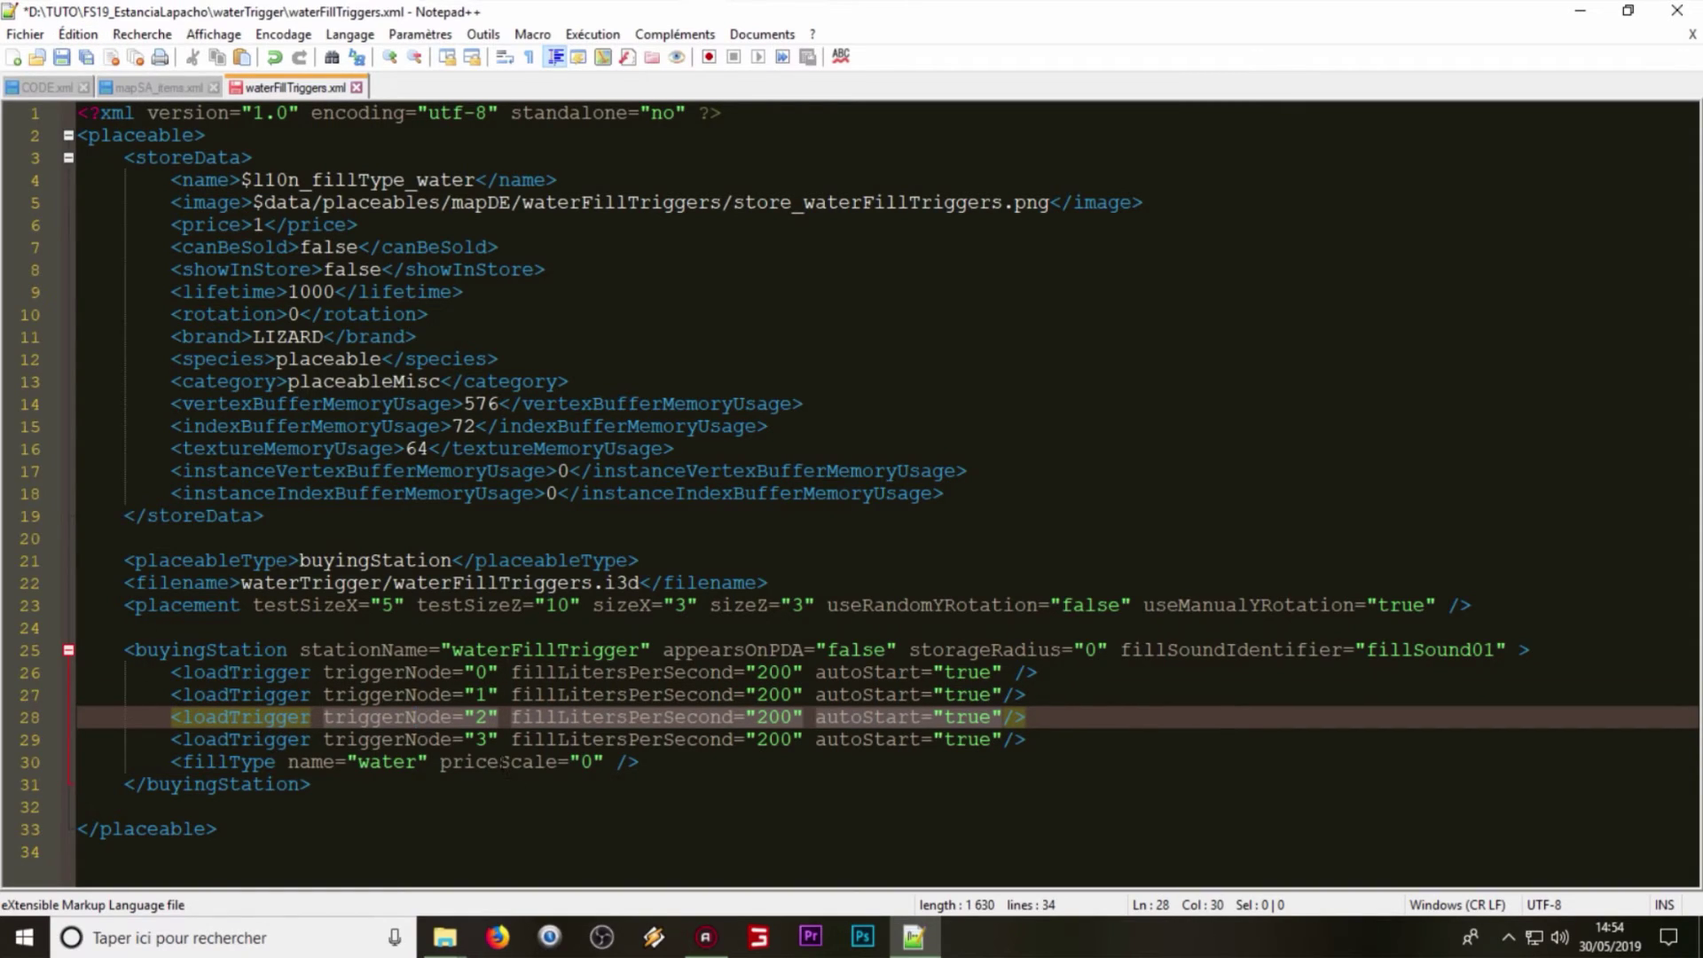
Step: Duplicate the loadTrigger line with triggerNode "3" onto a new line above the fillType line and set the copy's triggerNode to "4"
click(476, 739)
drag(1027, 739, 171, 740)
key(ctrl+c)
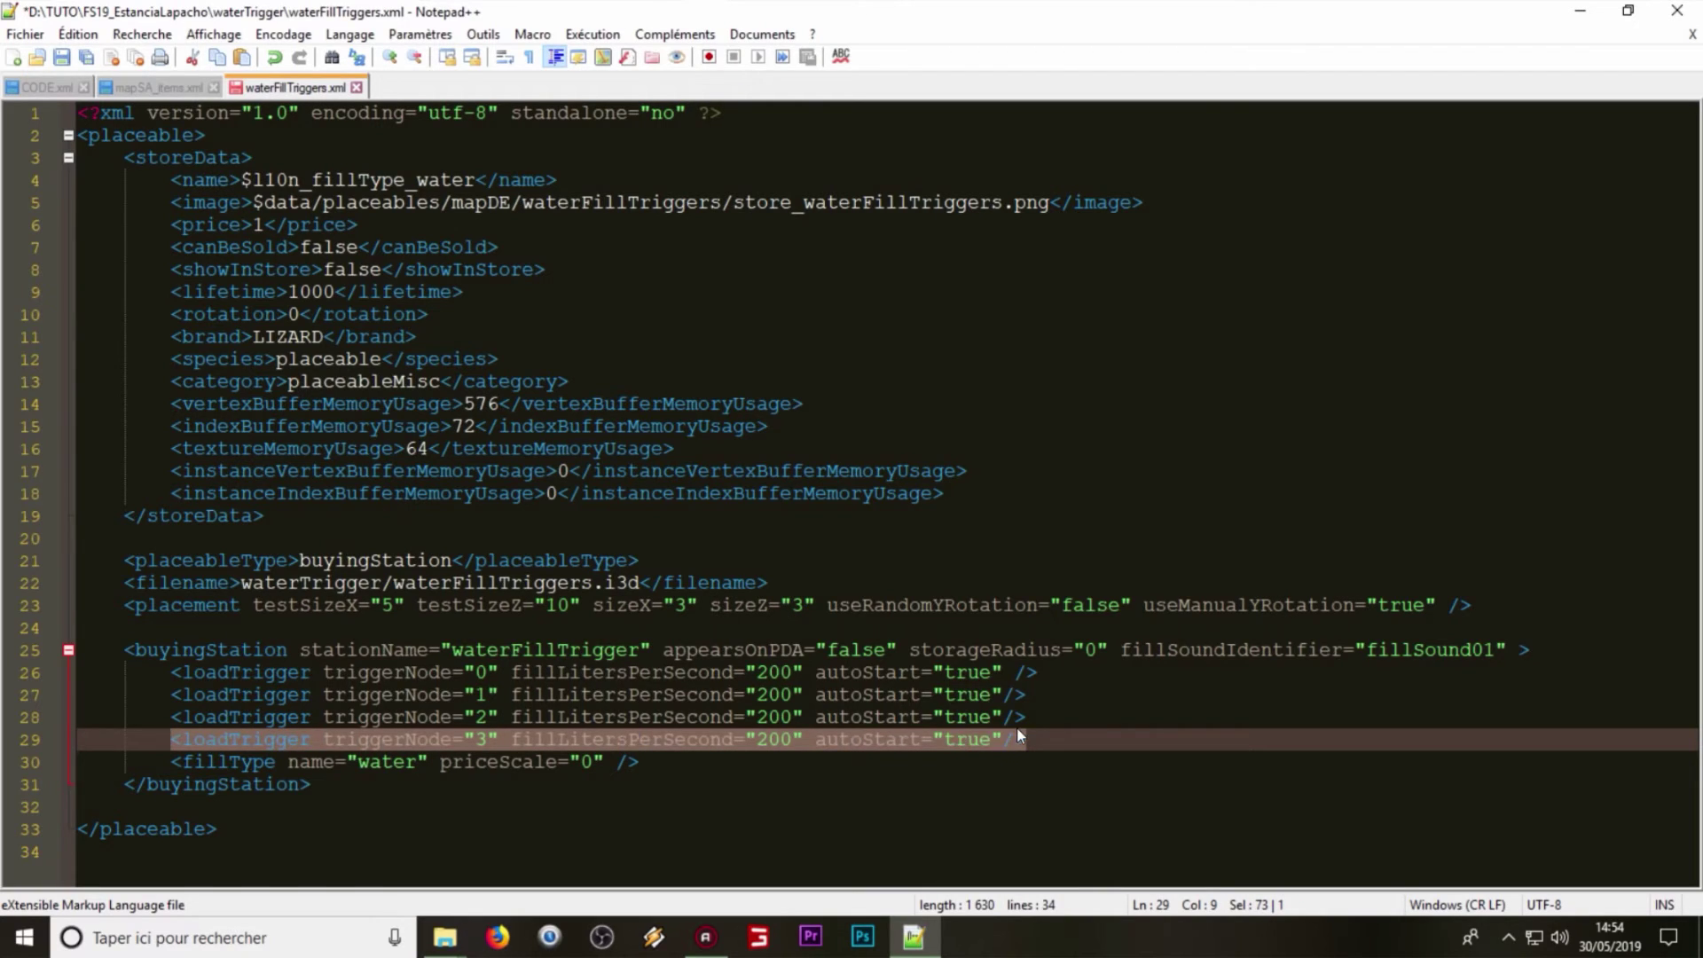
click(1045, 736)
key(Return)
key(ctrl+v)
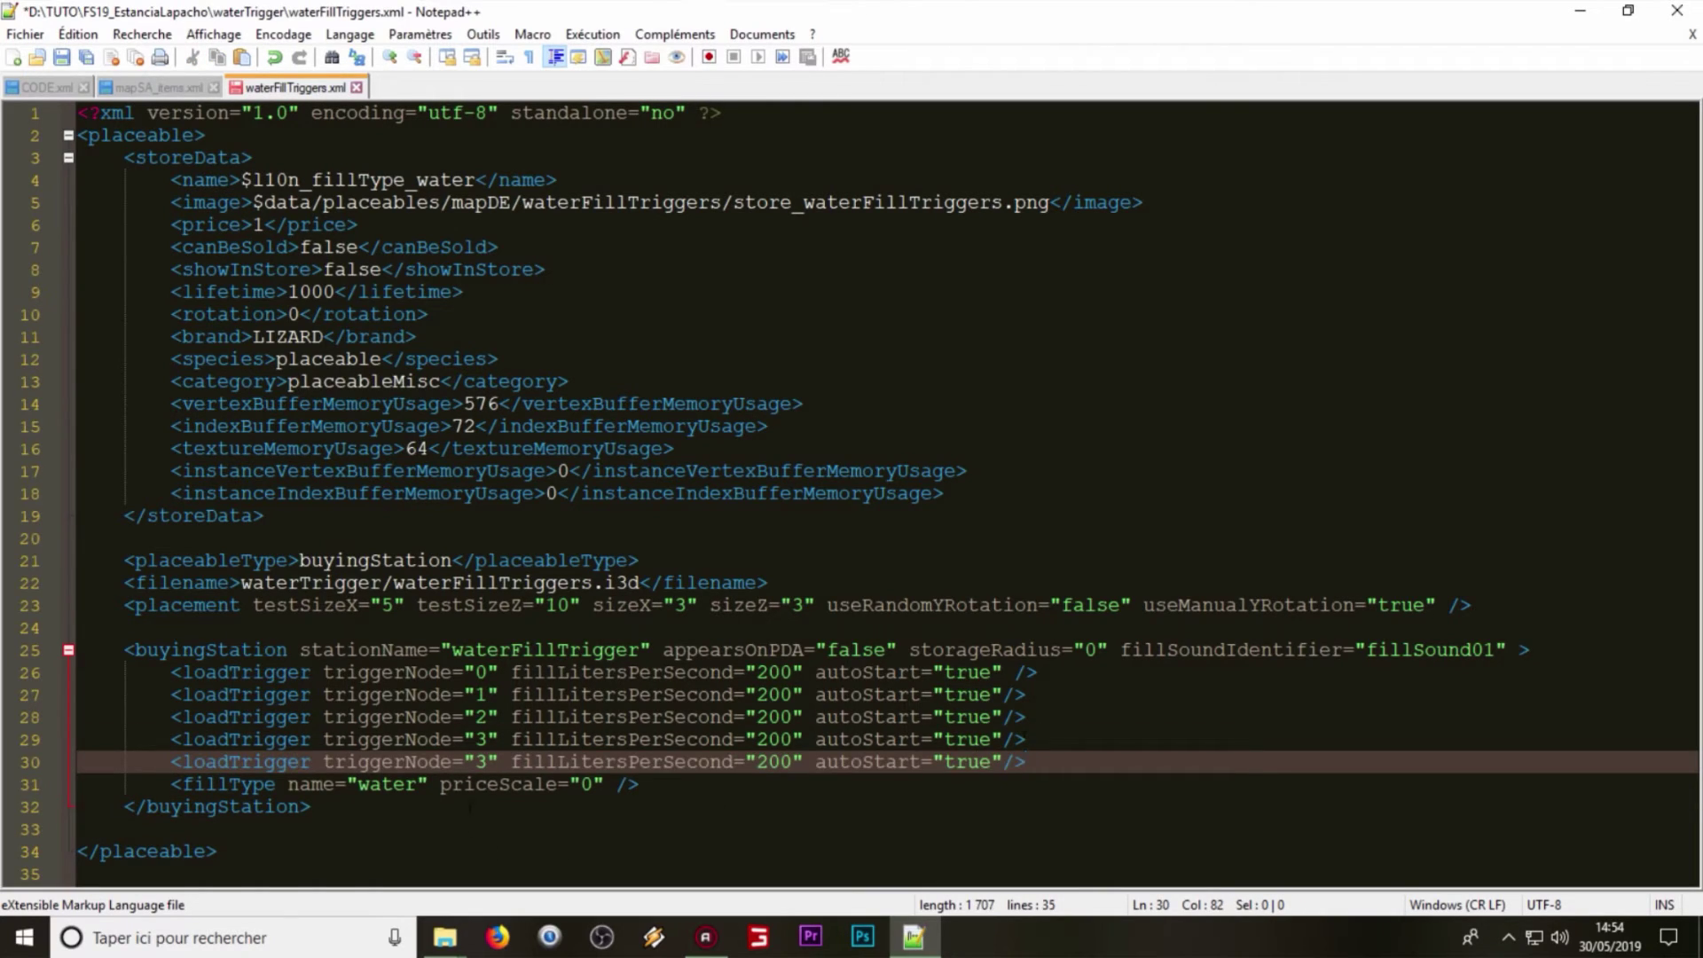
double_click(484, 760)
text(4)
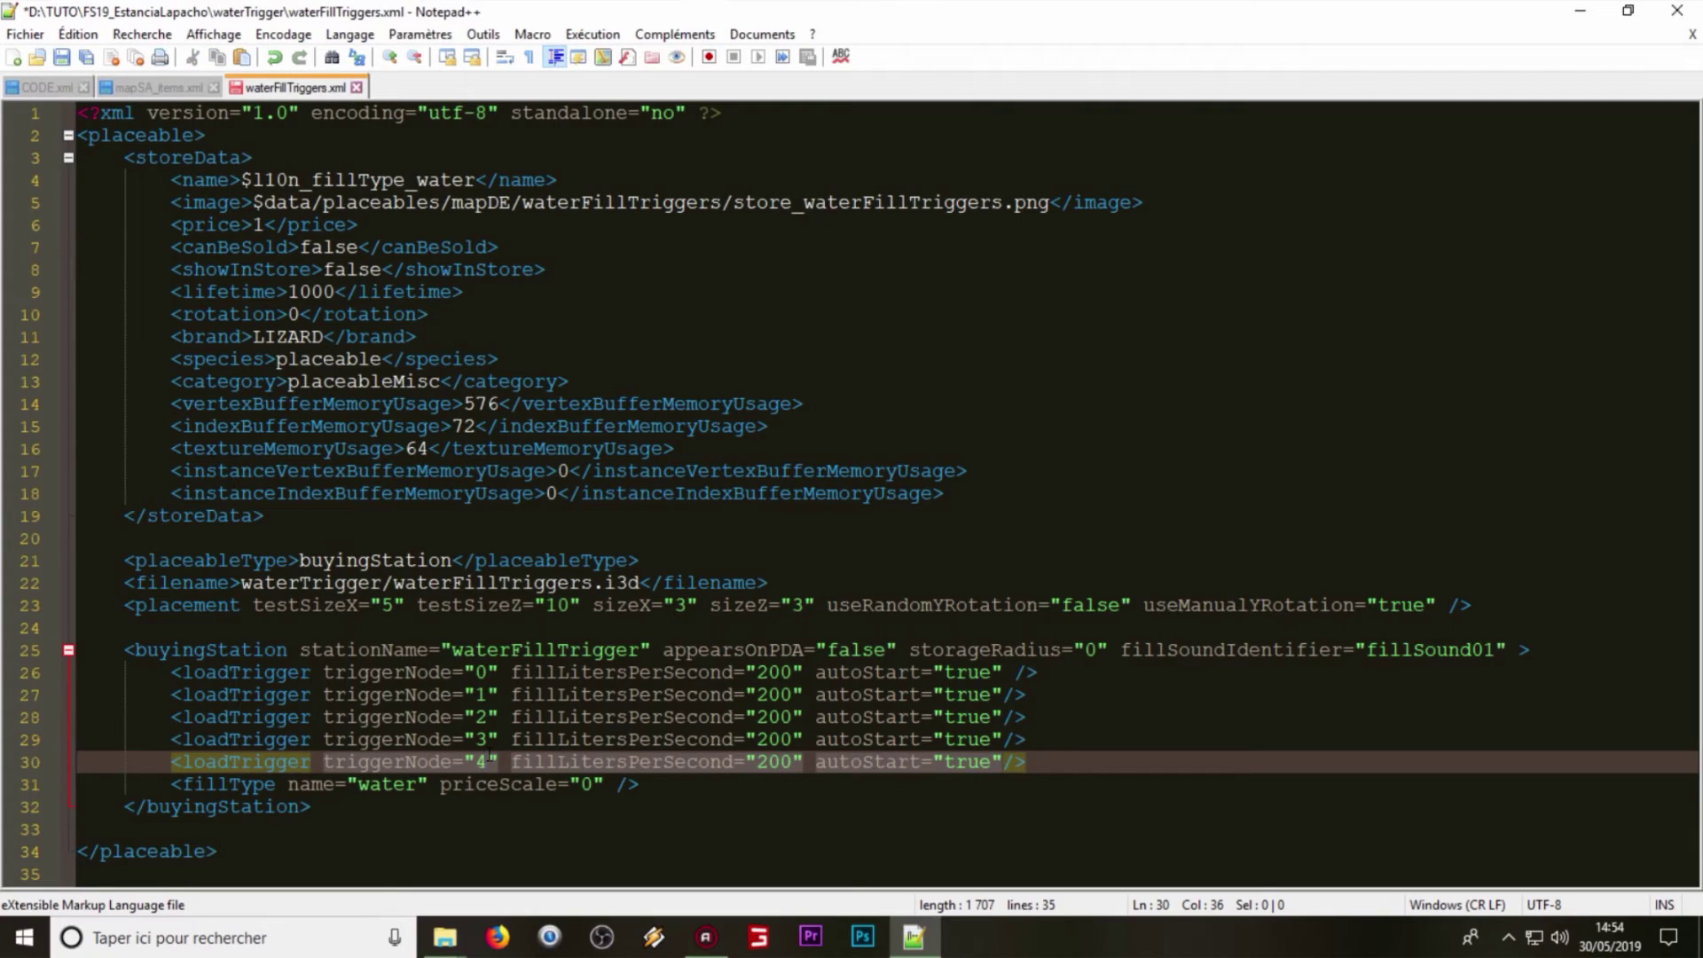
Step: Undo the addition of the loadTrigger line with triggerNode "4"
key(ctrl+z)
key(ctrl+z)
key(ctrl+z)
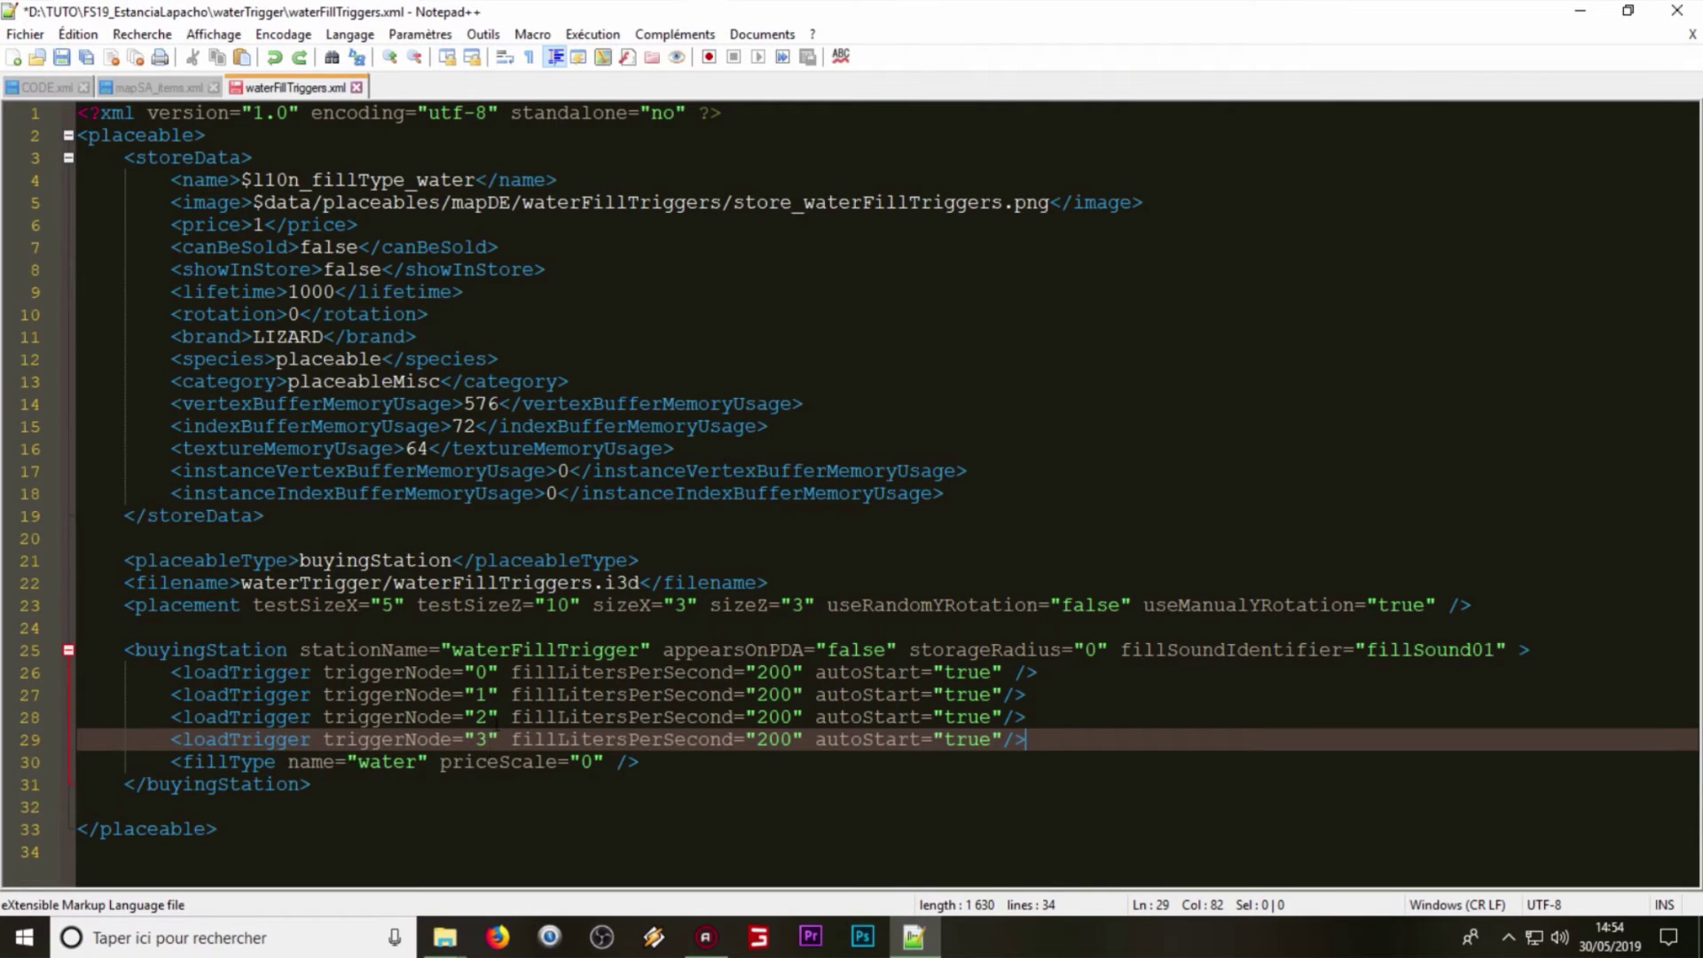
Step: Check the loadTrigger lines with triggerNode "0" to "3" and save waterFillTriggers.xml
drag(1026, 739, 517, 717)
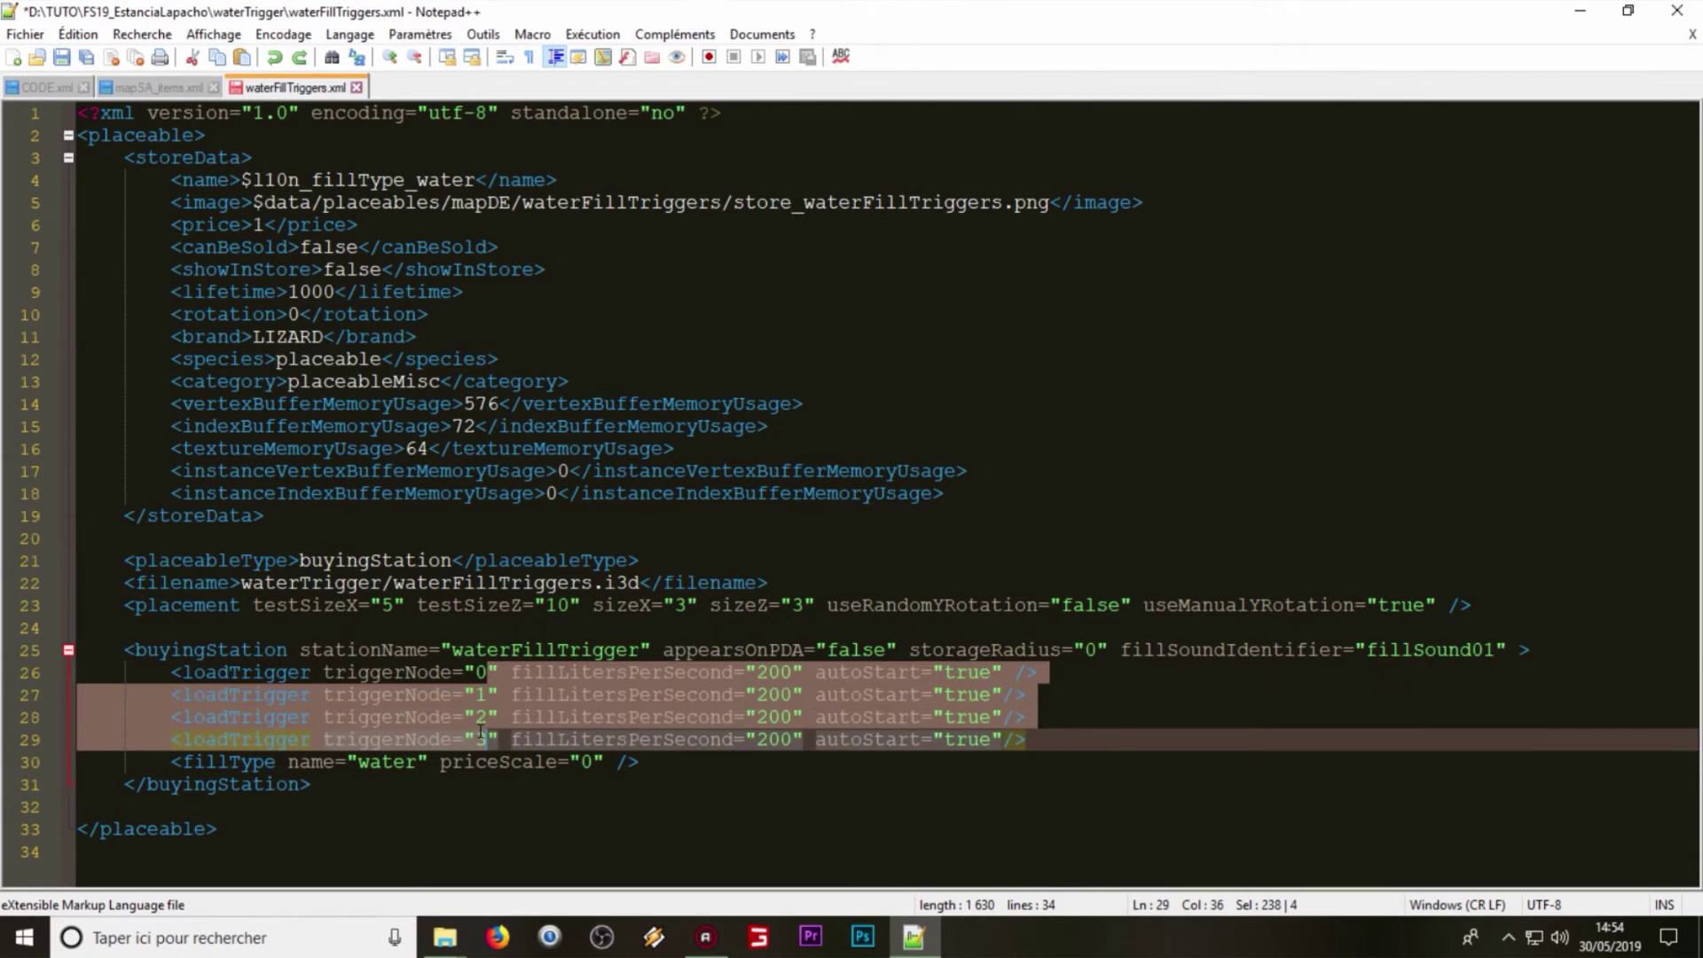
click(583, 717)
click(98, 57)
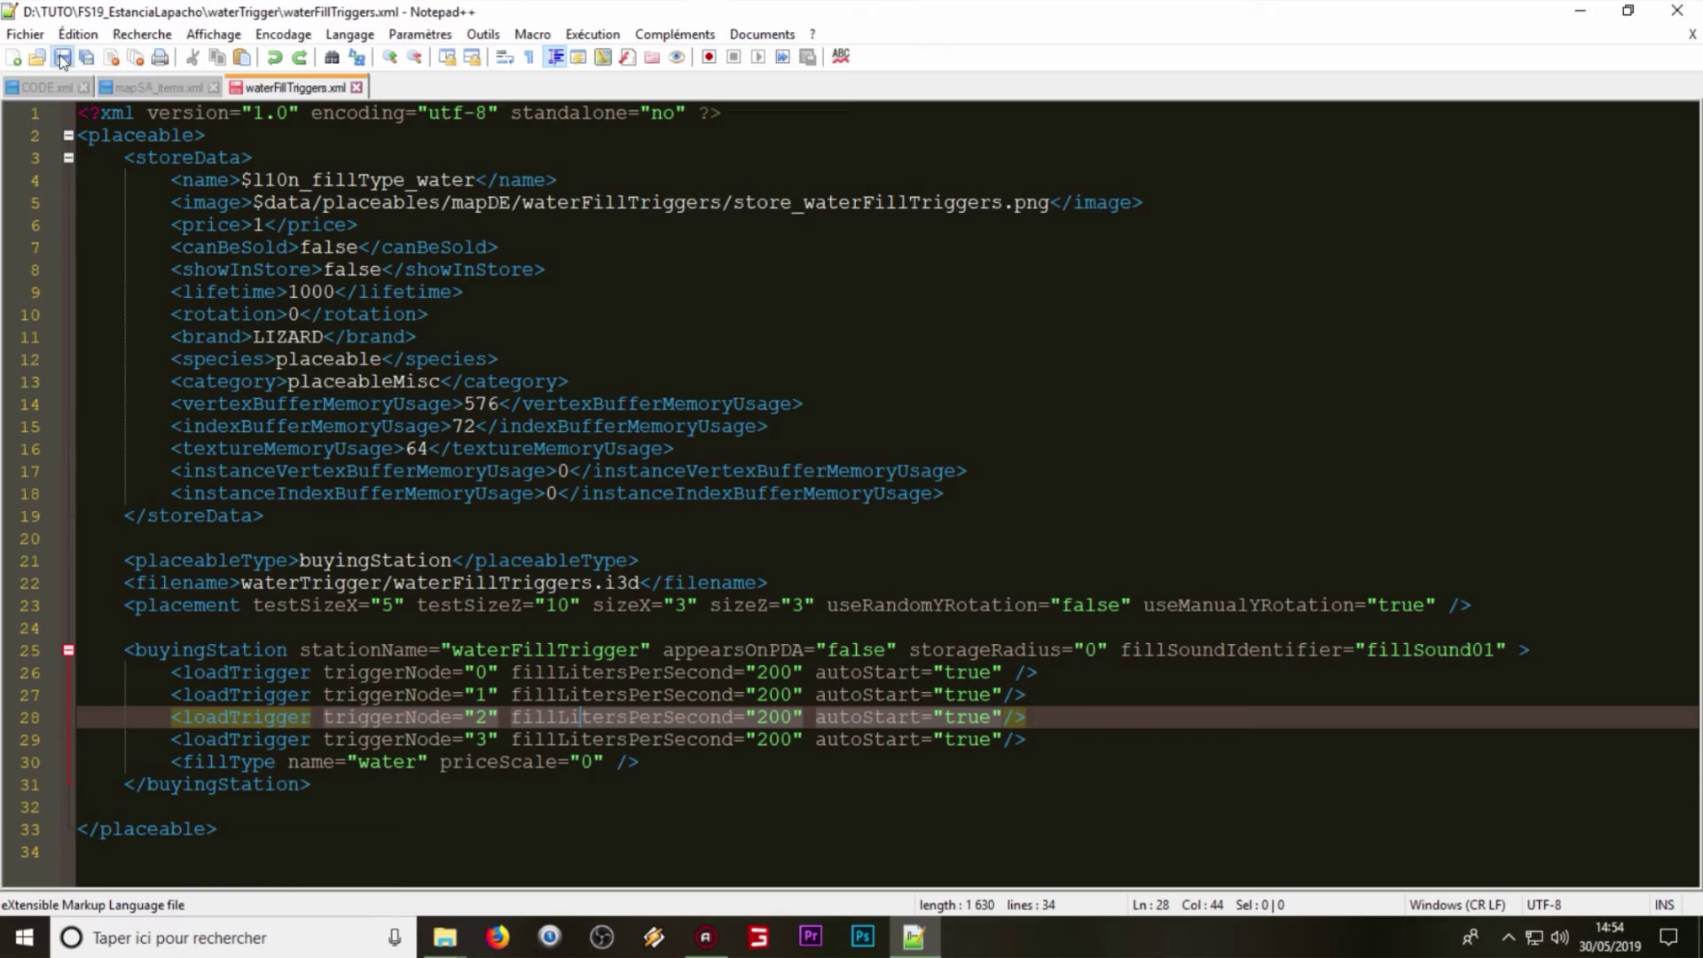